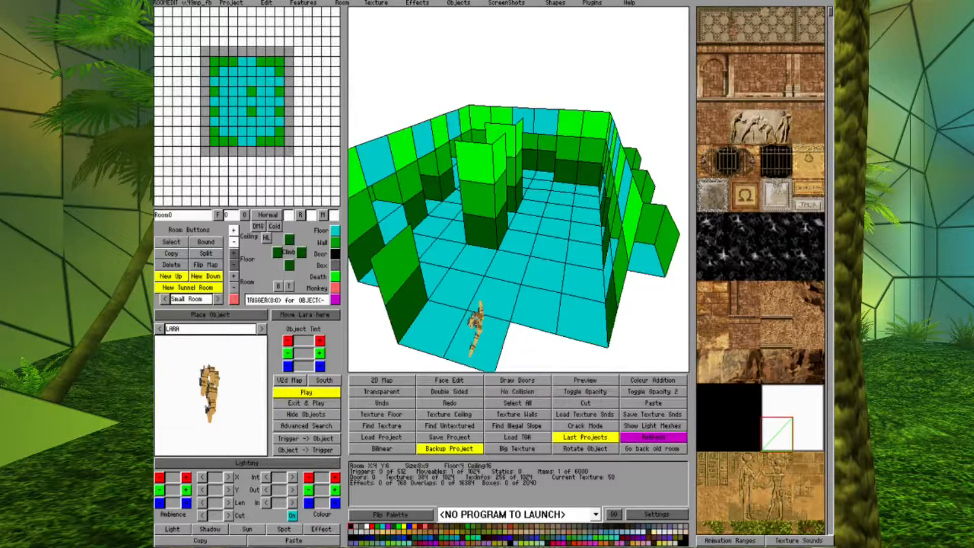
Step: Turn on the lighting view and adjust the room's red ambience by one unit down and back to 128
middle_click_drag(522, 197, 495, 335)
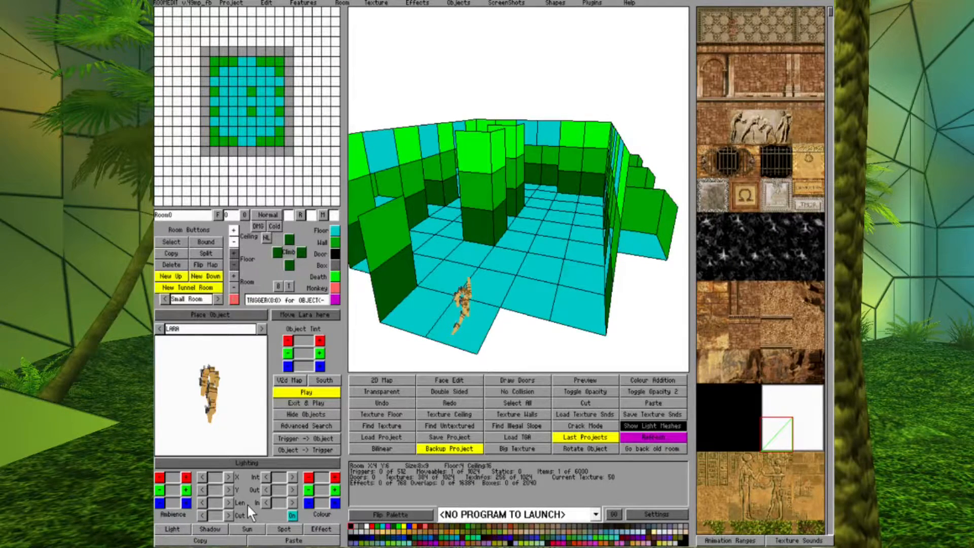
left_click(246, 461)
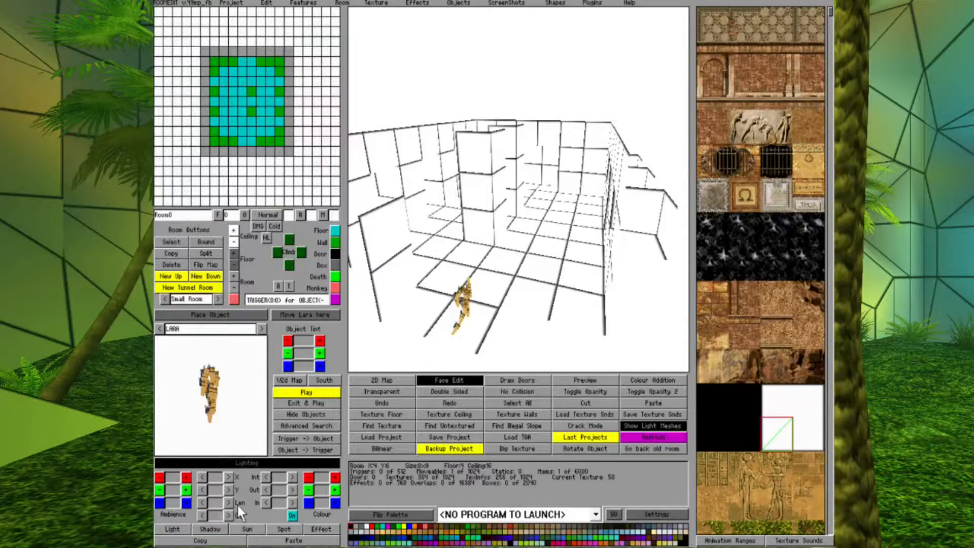
left_click(160, 479)
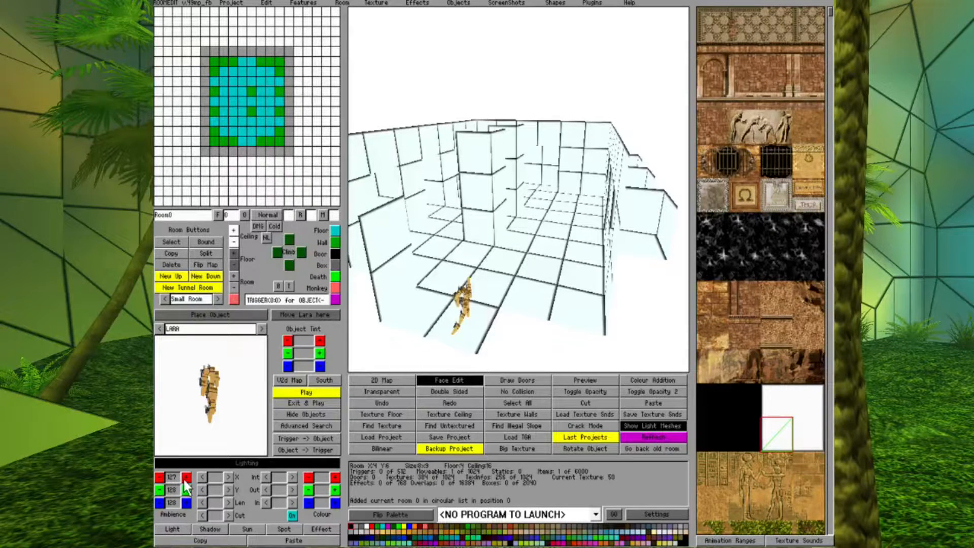
left_click(186, 479)
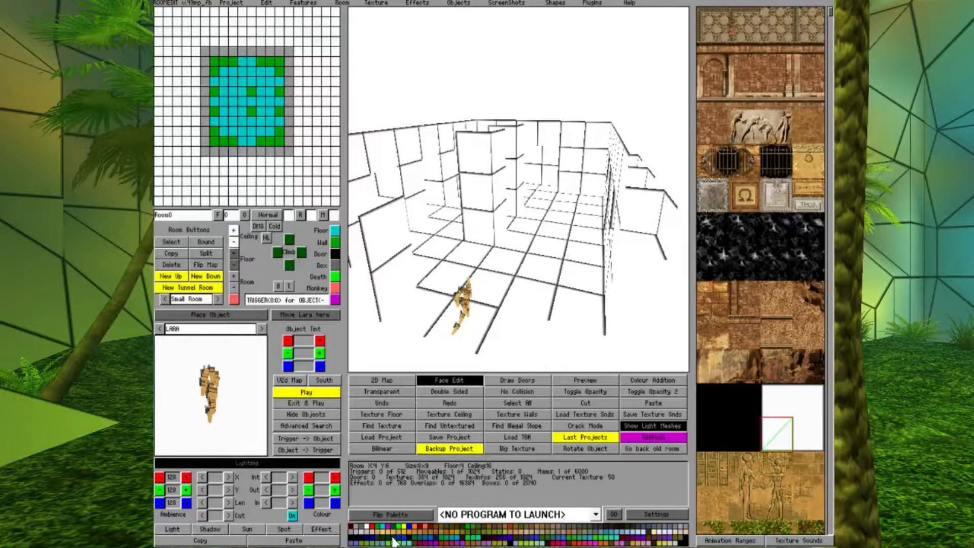
Step: Try cyan, brown, grey, pale and near-black palette colours as the room's ambience
left_click(455, 542)
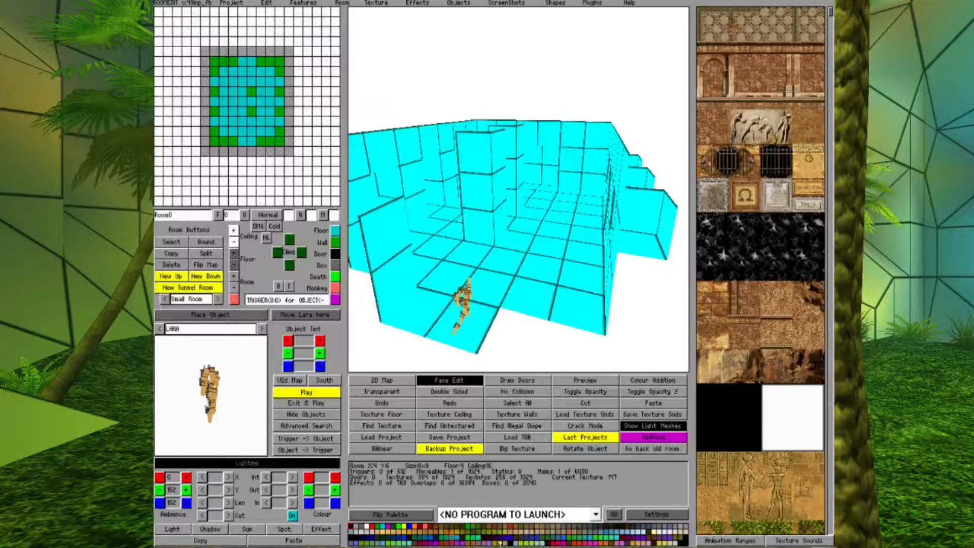
left_click(605, 526)
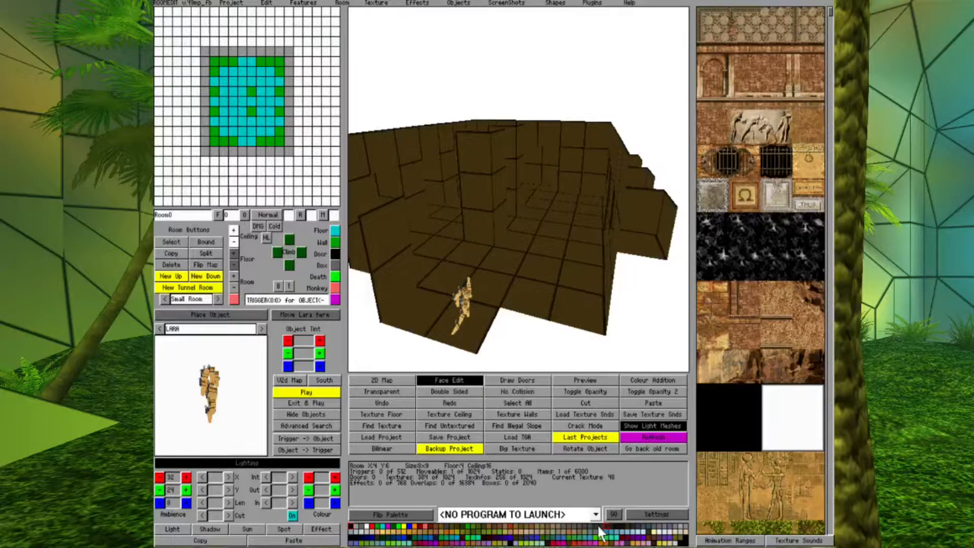
left_click(600, 526)
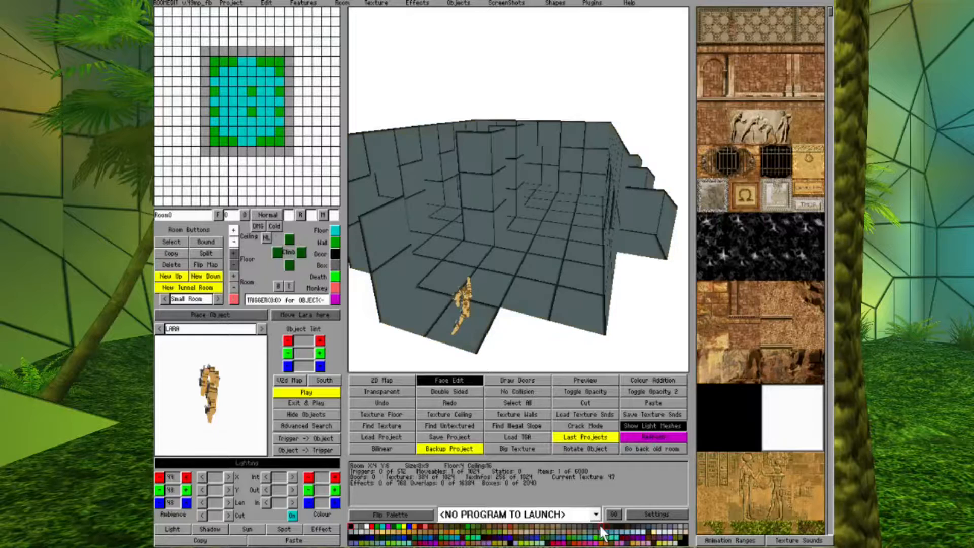
left_click(636, 527)
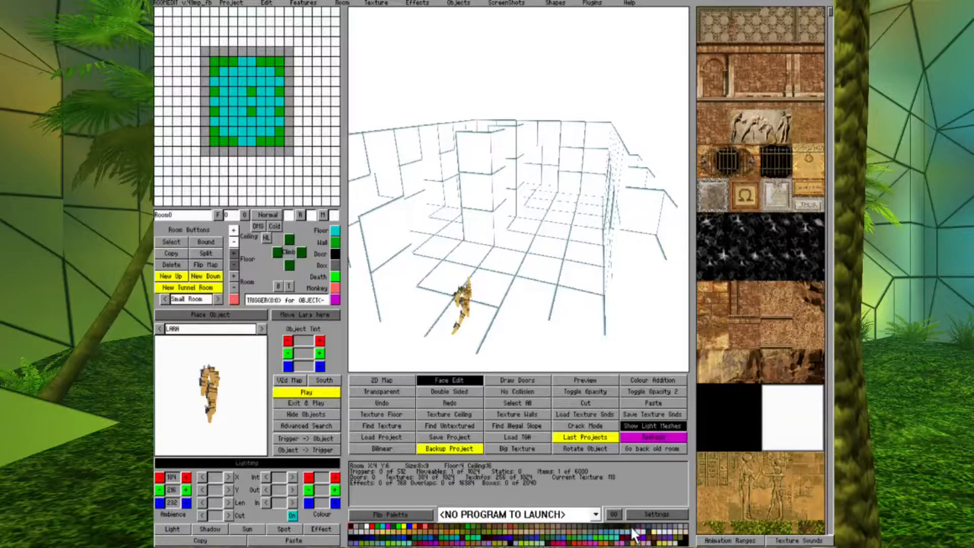
left_click(630, 526)
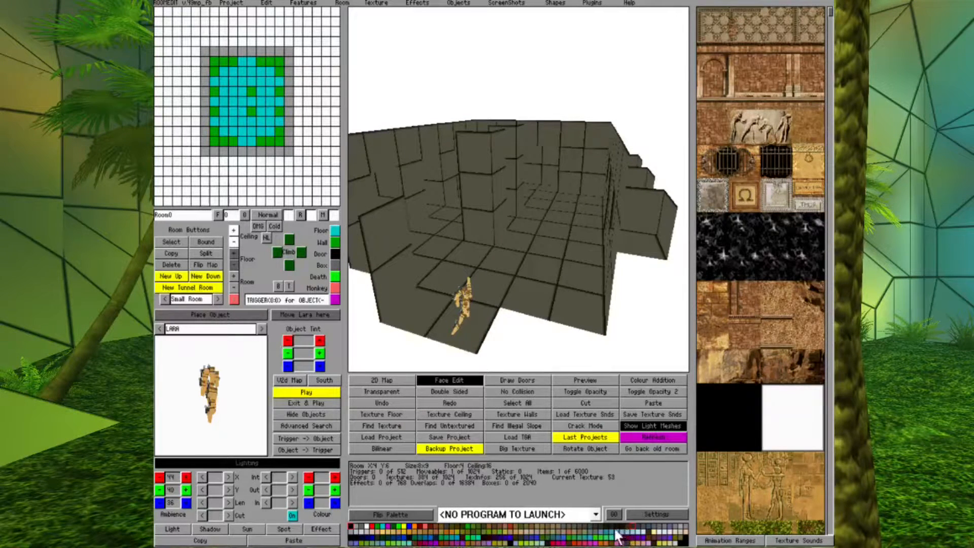
left_click(611, 525)
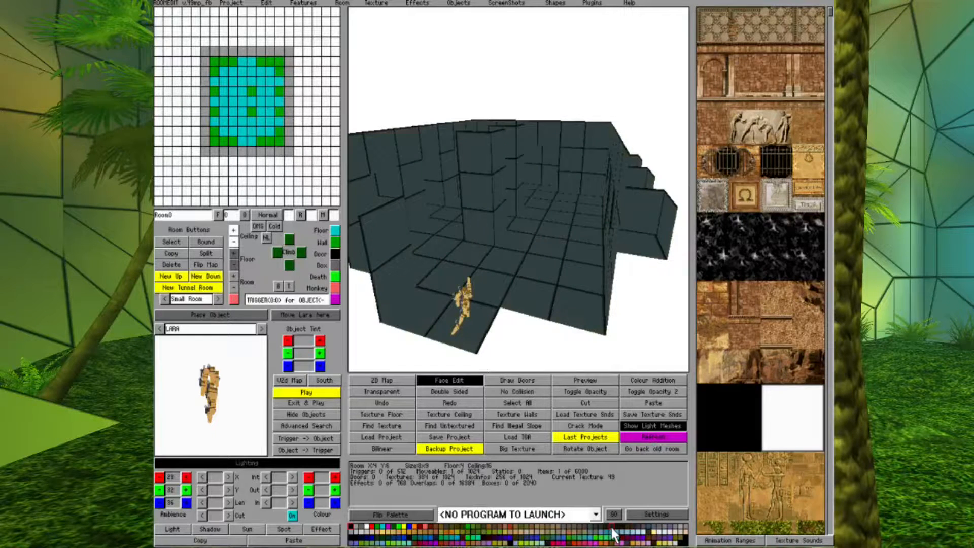
left_click(622, 525)
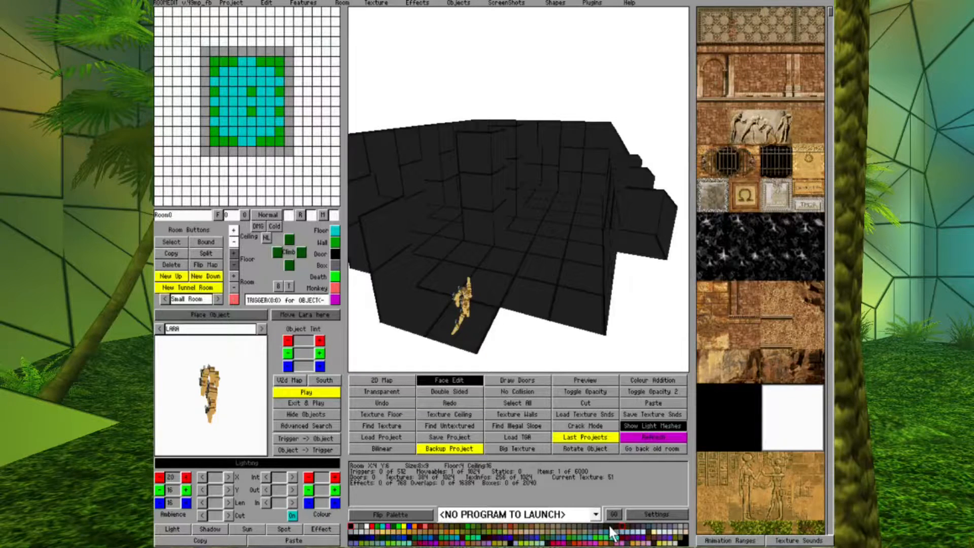
Step: Try the dark palette ambience 20, 16, 16 with its red value raised to 32 for a reddish tint
left_click(611, 526)
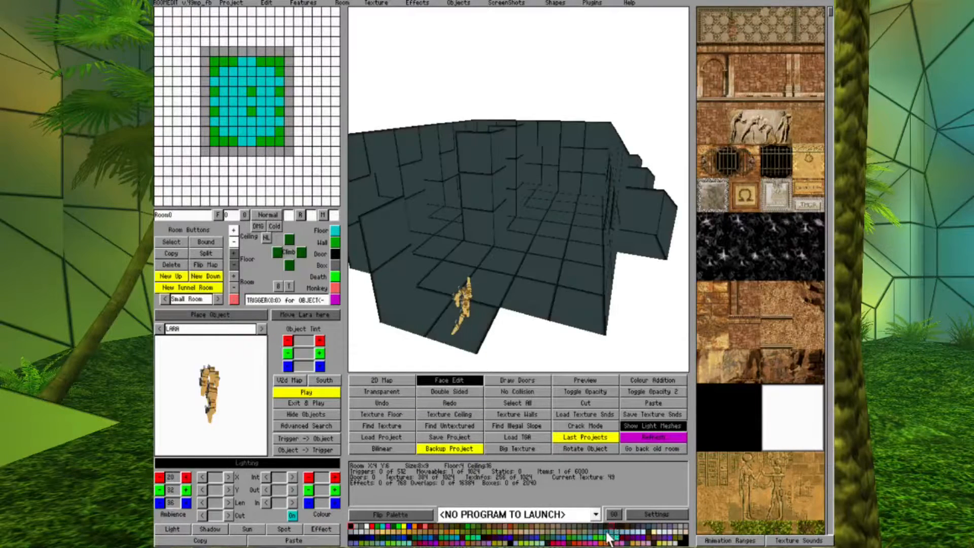
left_click(617, 526)
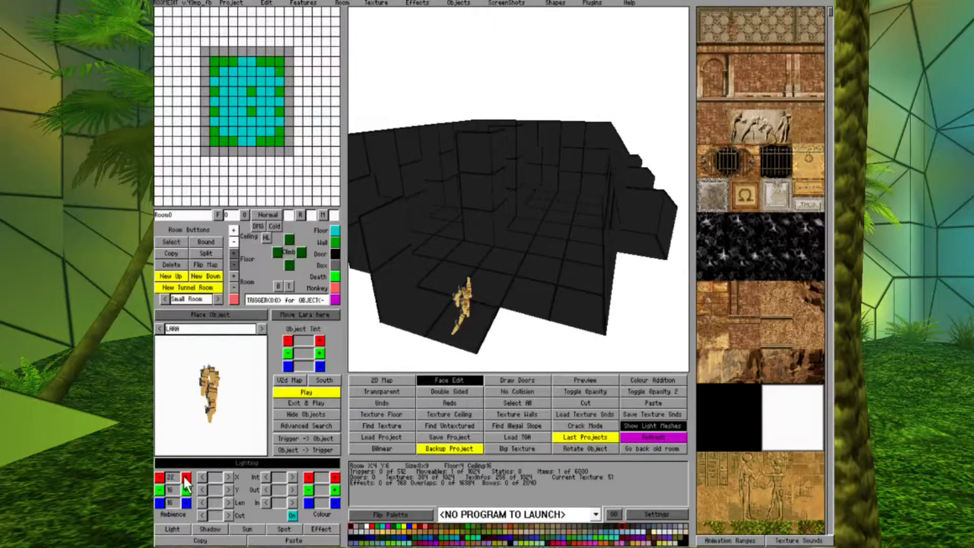
left_click(185, 478)
left_click(186, 478)
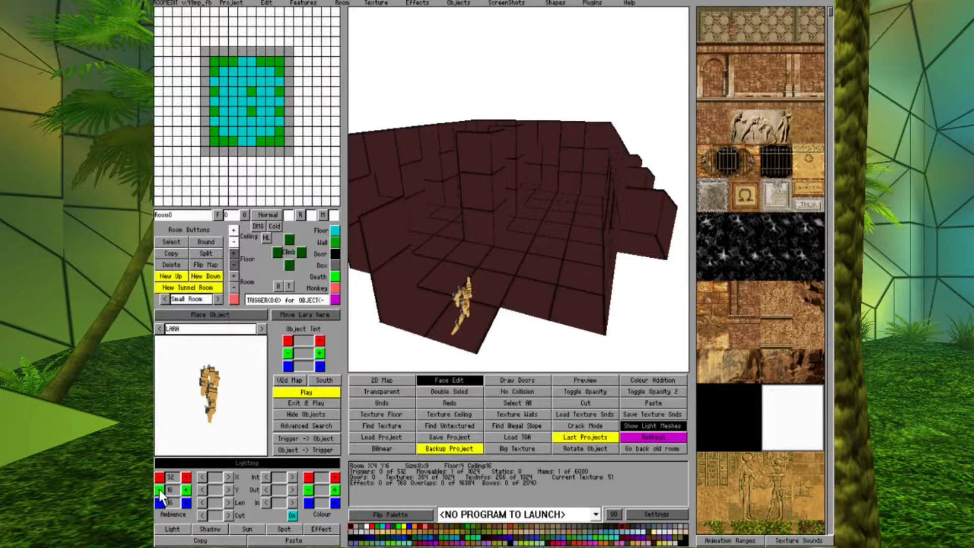
Step: Reset the room's ambience to the dark palette colour 20, 16, 16 and raise red to 26 and green to 24
left_click(620, 525)
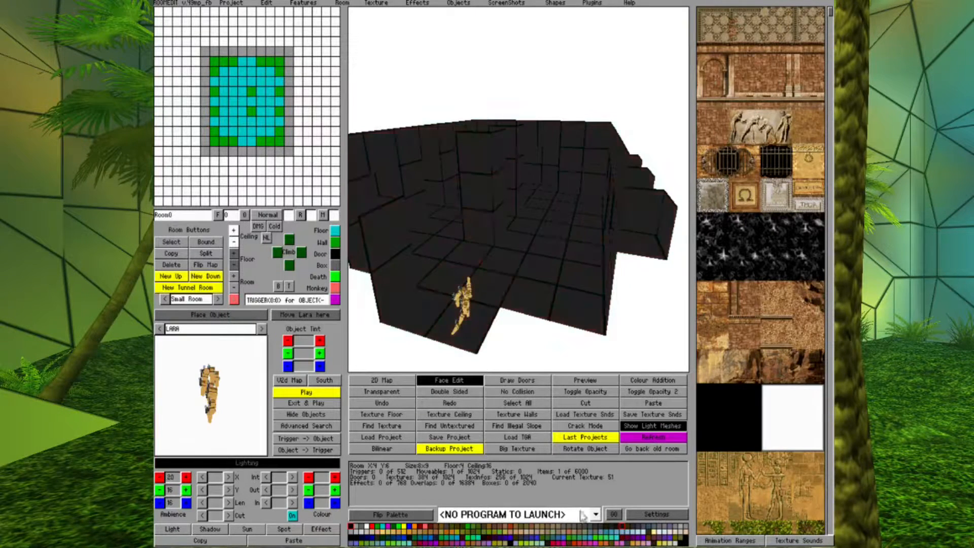
left_click(184, 476)
left_click(186, 478)
left_click(186, 489)
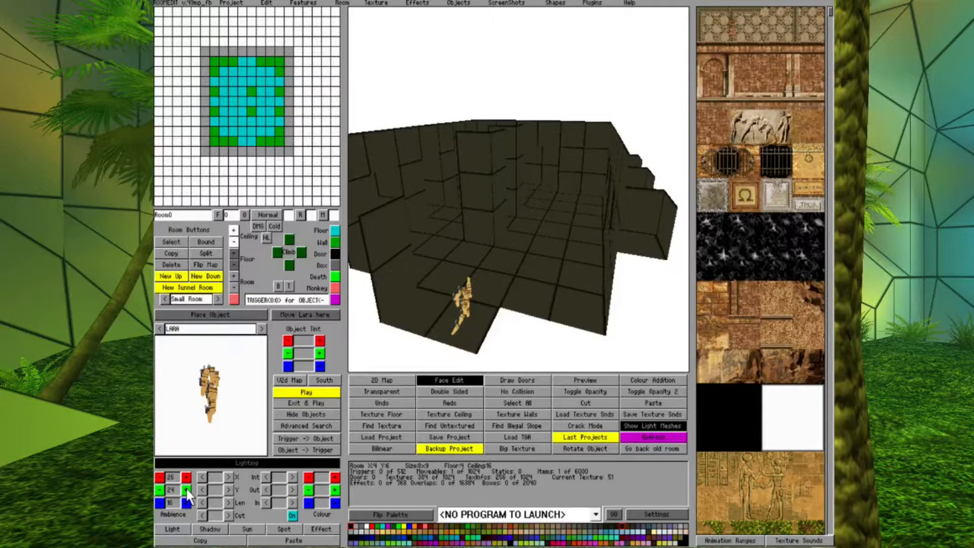
Step: Examine the walls, pillars and ceiling of the room under the dark ambience from several angles
key("Left")
key("Down")
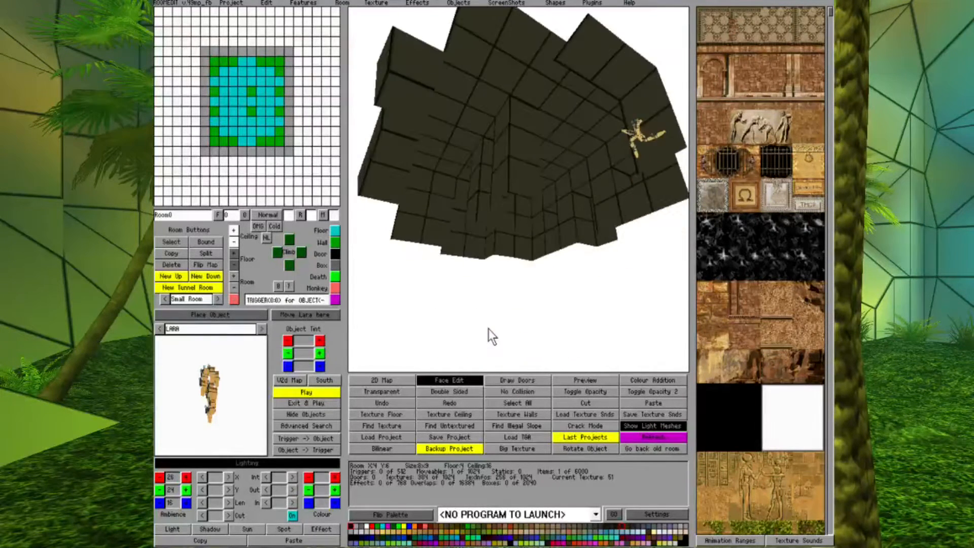
key("Left")
key("Up")
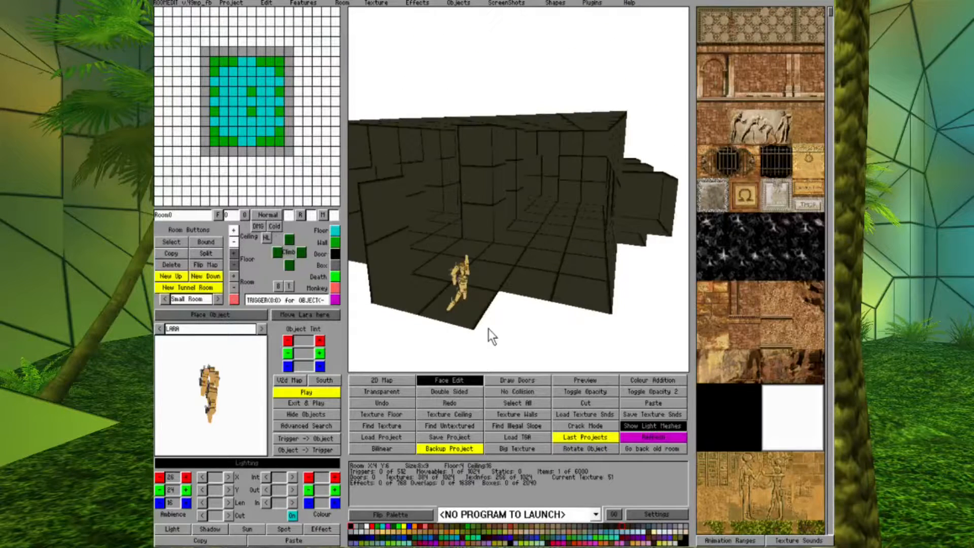
key("Page_Up")
key("Up")
key("Page_Up")
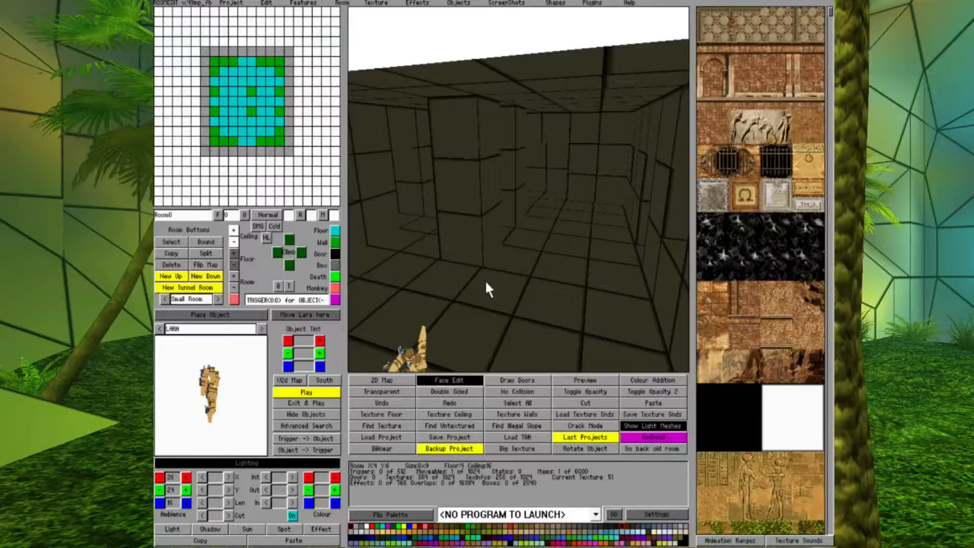
Step: Leave the lighting view and place a sun bulb on the floor square beside the near pillar, selecting the bulb
left_click(467, 382)
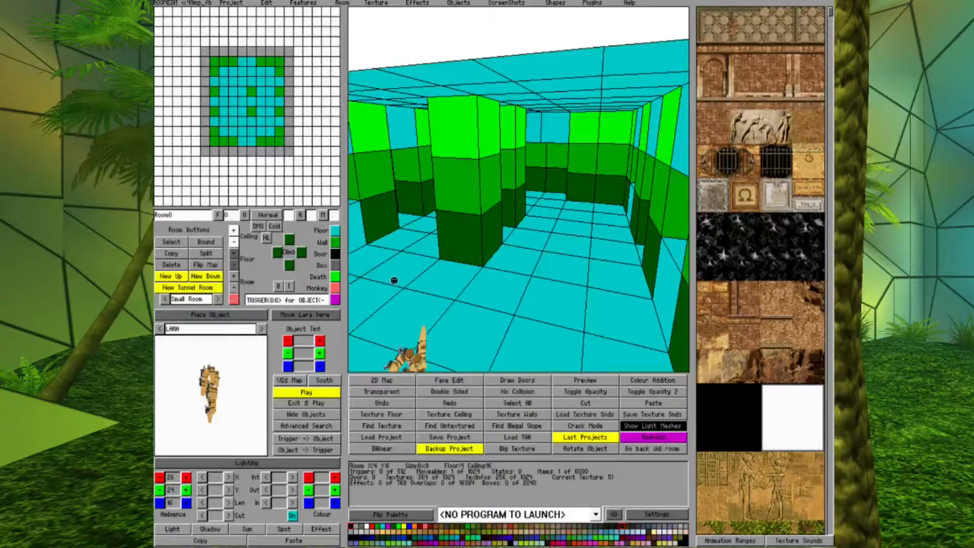
left_click(398, 263)
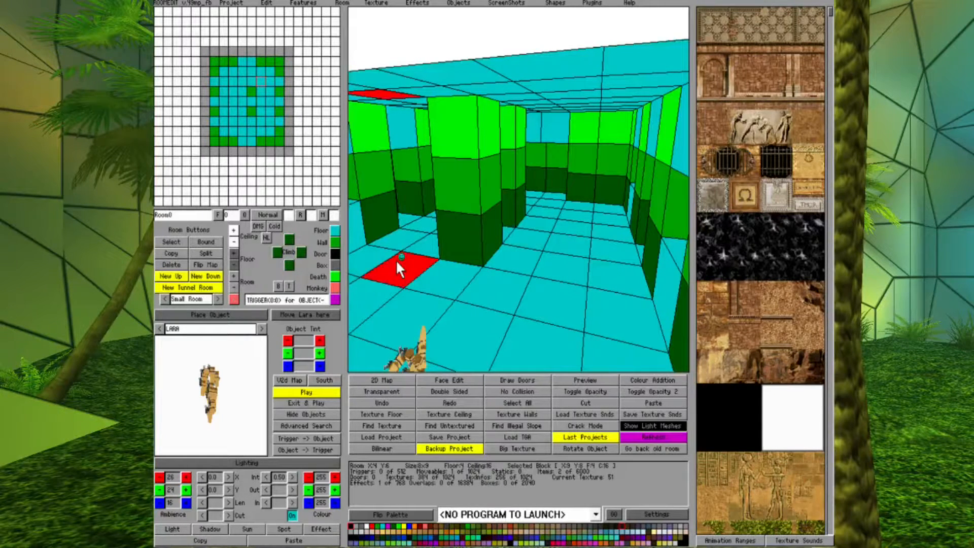
left_click(401, 256)
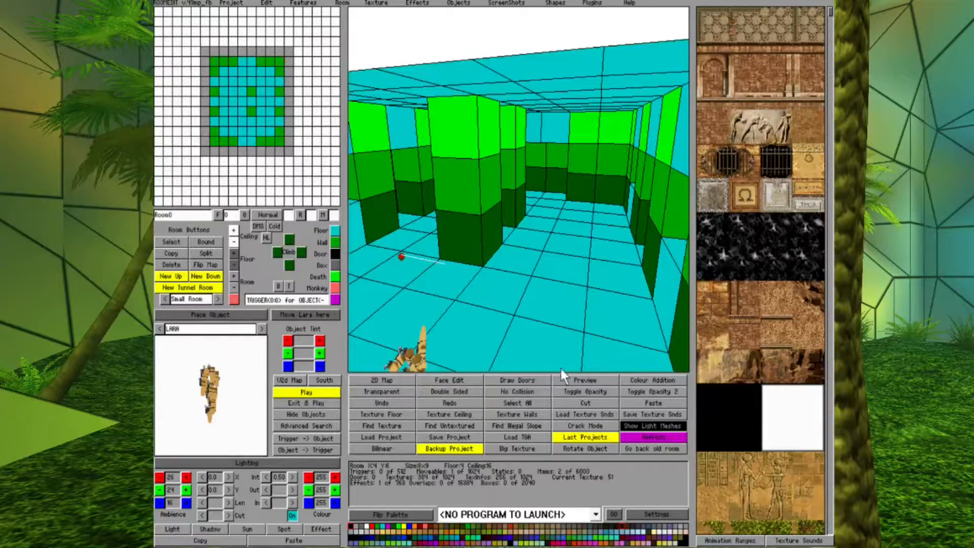
Step: Examine in the lighting view how the sun bulb illuminates the room's pillars and walls from several angles
key("Left")
key("Up")
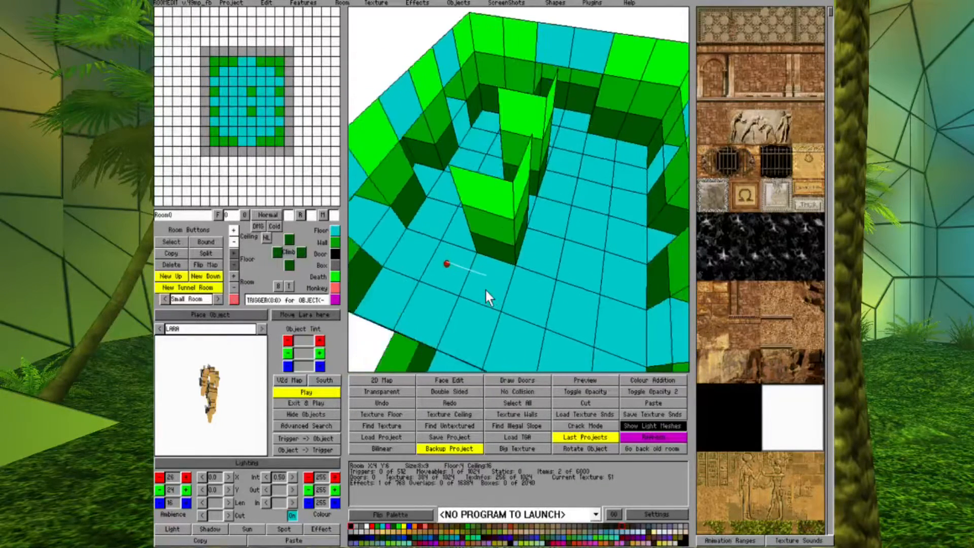
key("Down")
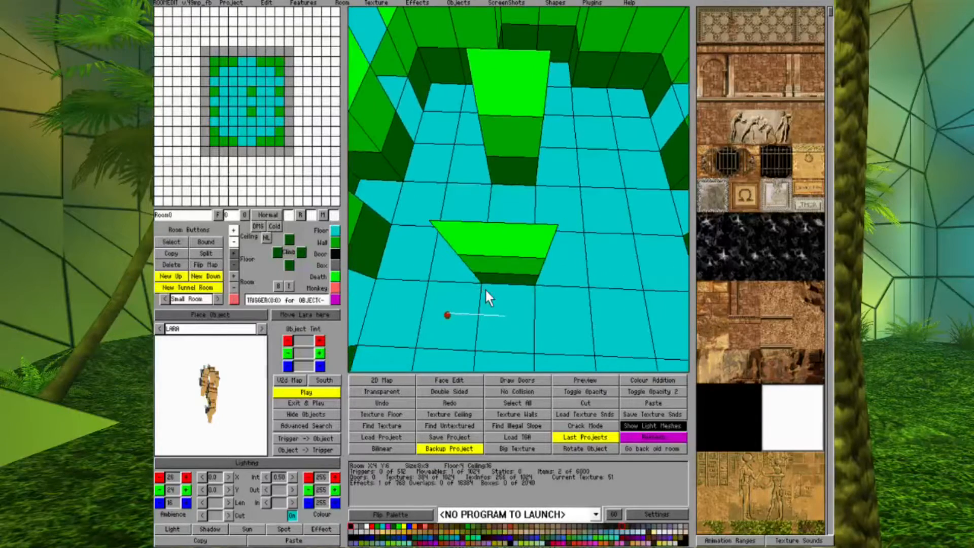
key("Up")
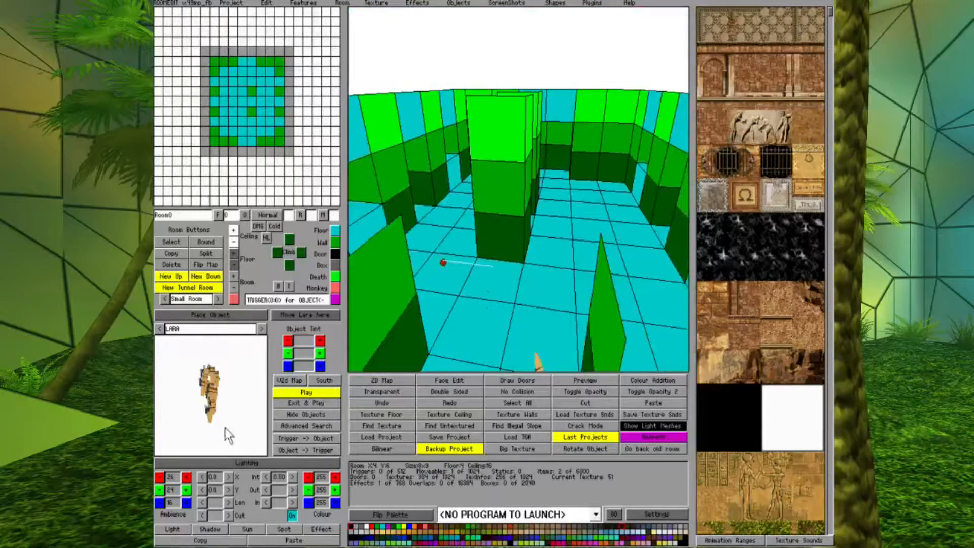
left_click(246, 461)
key("Up")
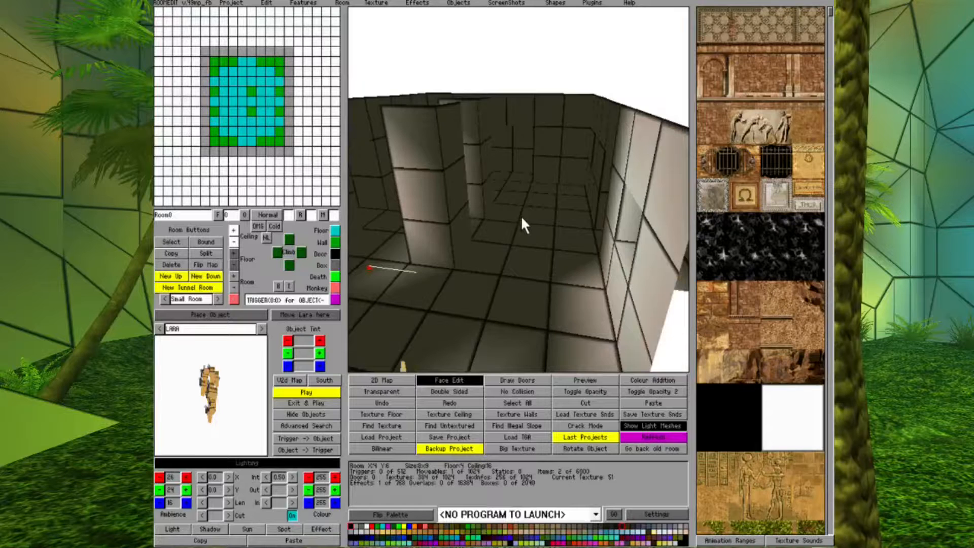
key("Left")
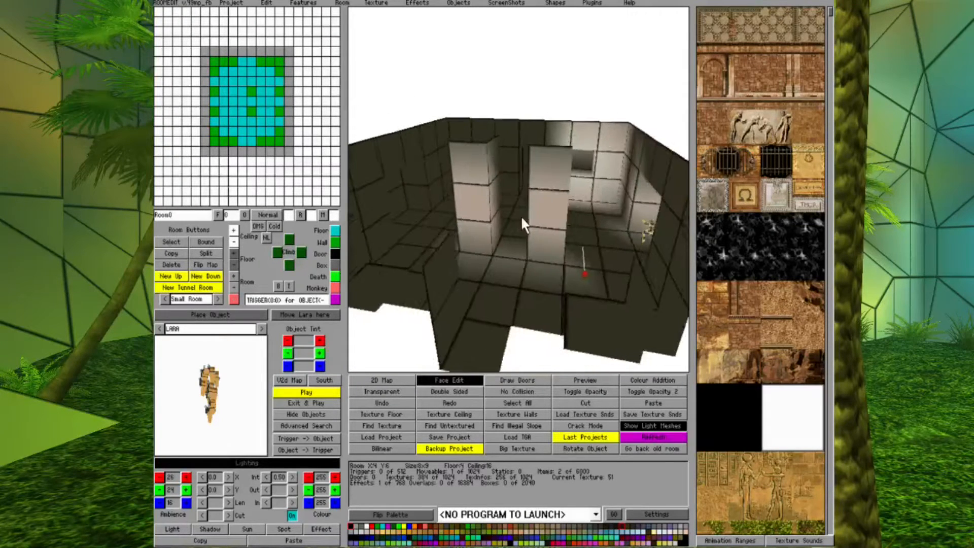
key("Right")
key("Up")
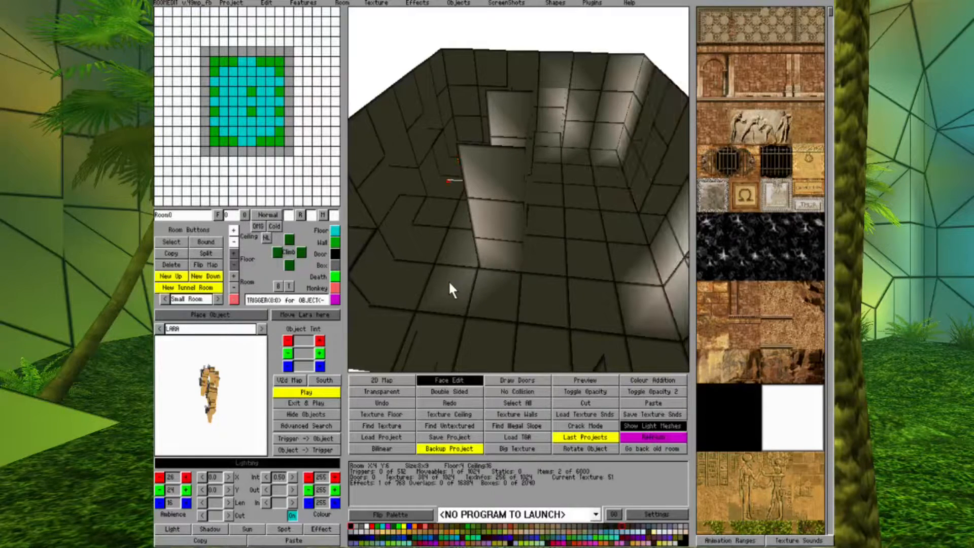
Step: Select the sun bulb and shift its position to compare how the pillars and walls are lit
left_click(449, 283)
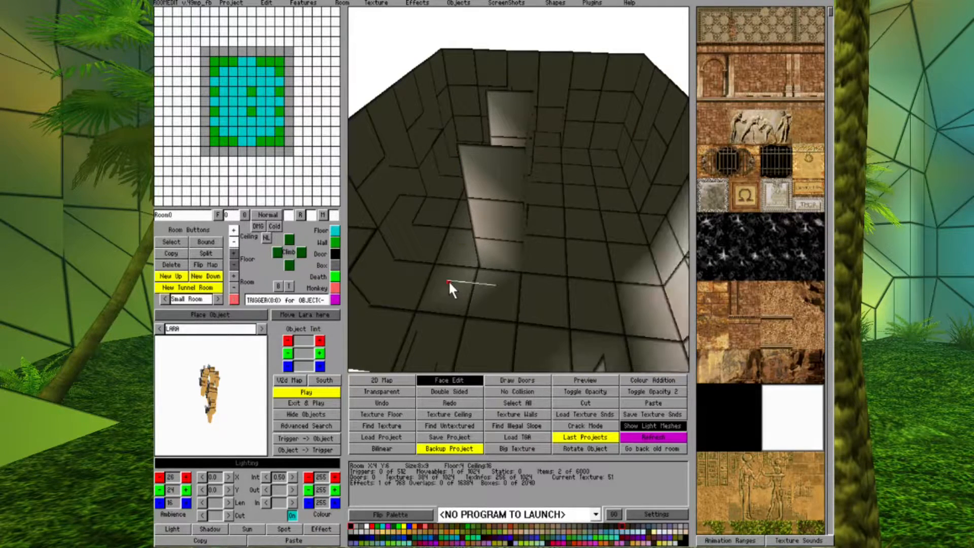
key("Left")
key("Up")
key("Up")
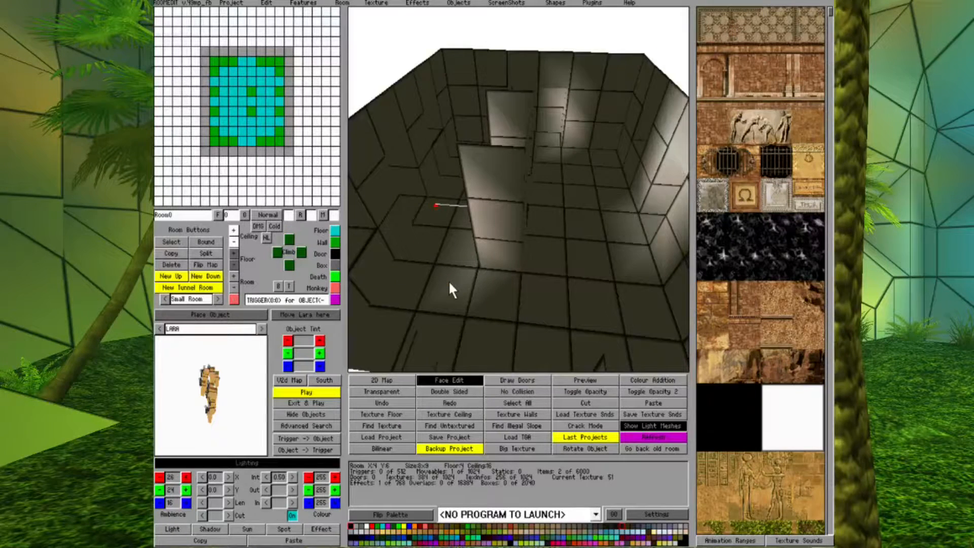
key("Page_Down")
key("Page_Down")
key("Left")
key("Page_Up")
key("Page_Down")
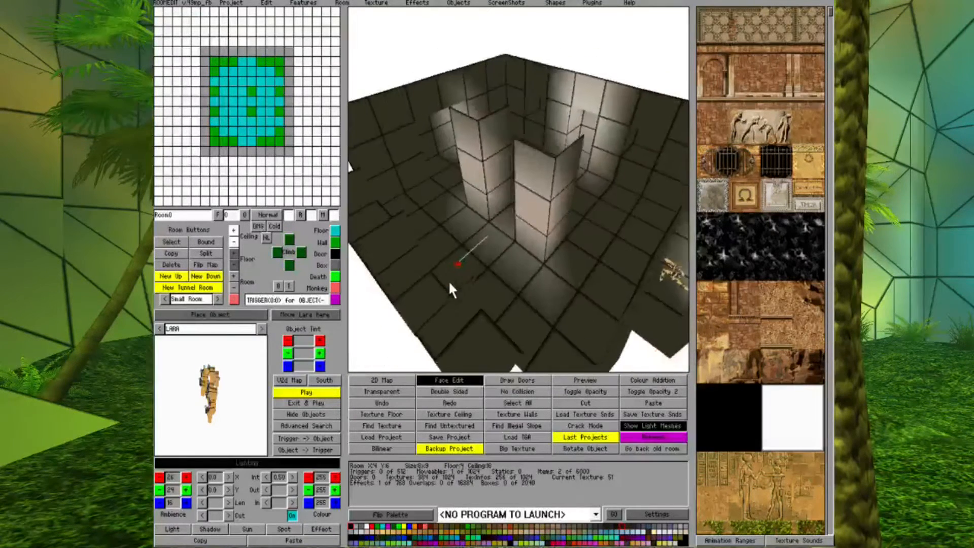
Step: Move the sun bulb back and forth along the room beside the pillars, comparing the light on the outer walls
key("Left")
key("Left")
key("Left")
key("Down")
key("Down")
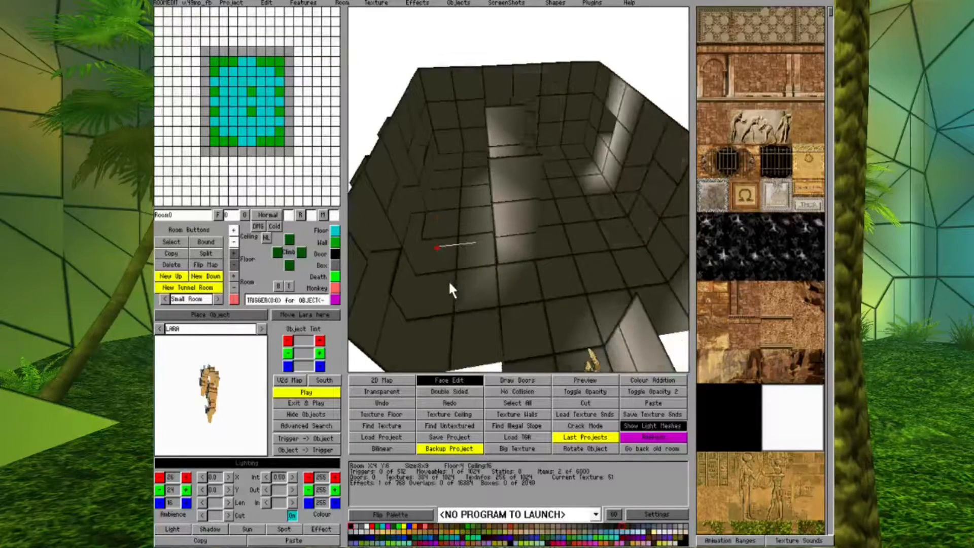
key("Up")
key("Up")
key("Up")
key("Up")
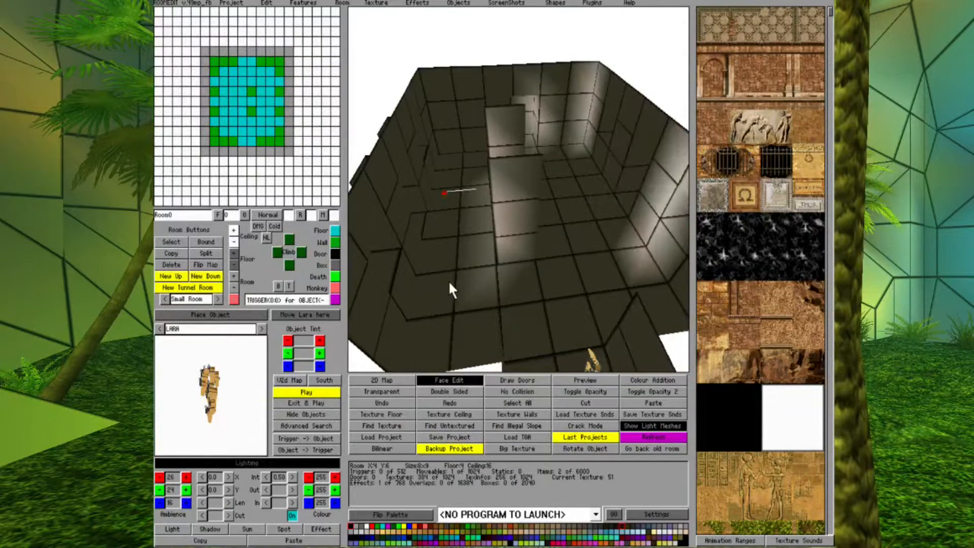
key("Down")
key("Right")
key("Left")
key("Down")
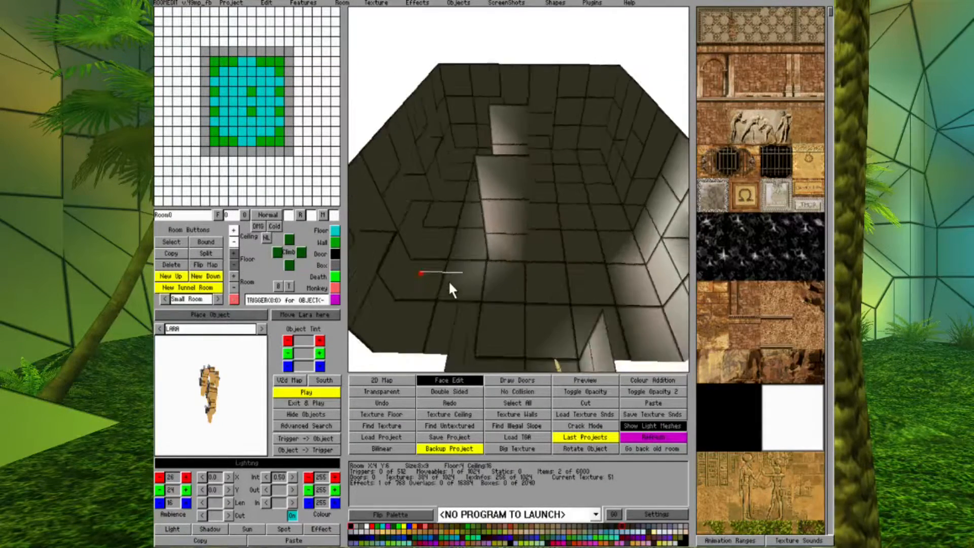
key("Right")
key("Up")
key("Up")
key("Down")
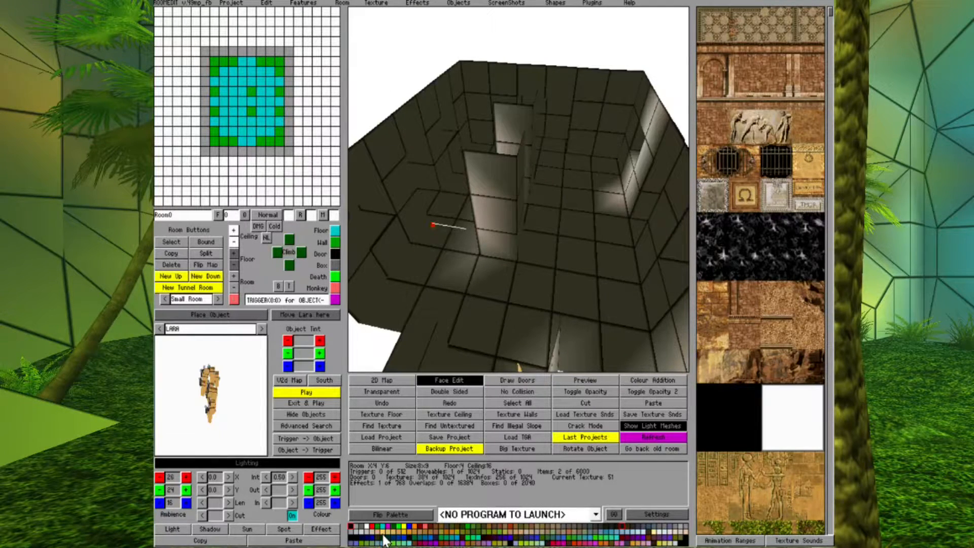
Step: Colour the selected sun bulb warm orange (204, 152, 48) and check how it lights the pillars and walls
left_click(631, 544)
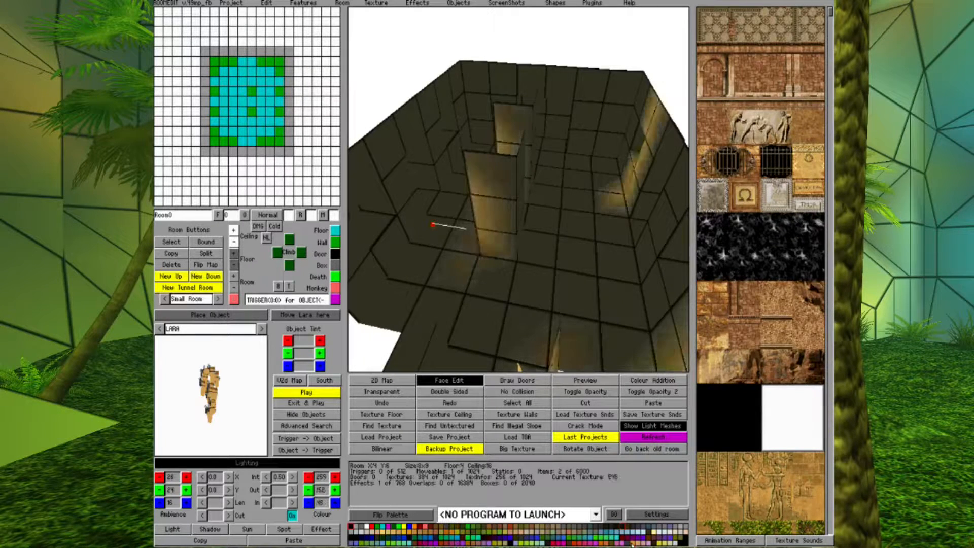
key("Right")
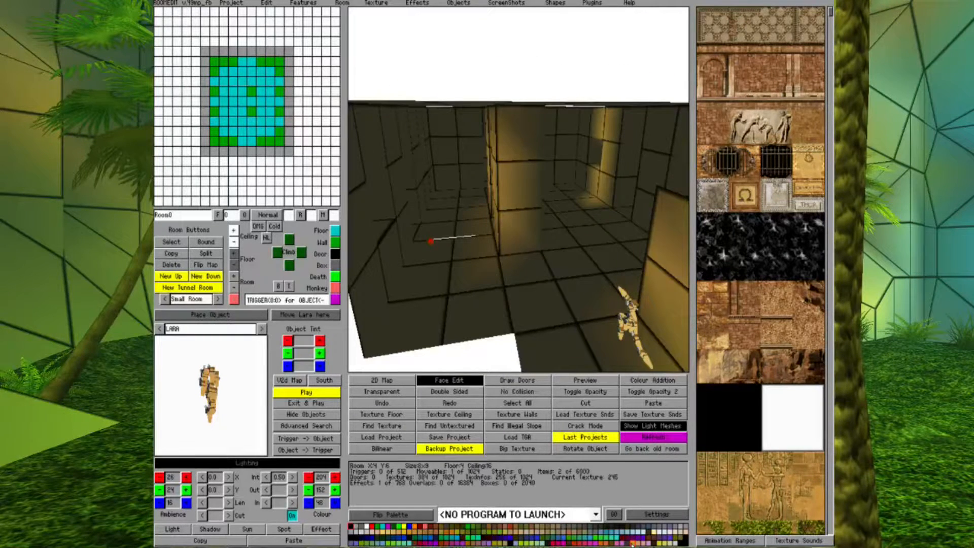
key("Up")
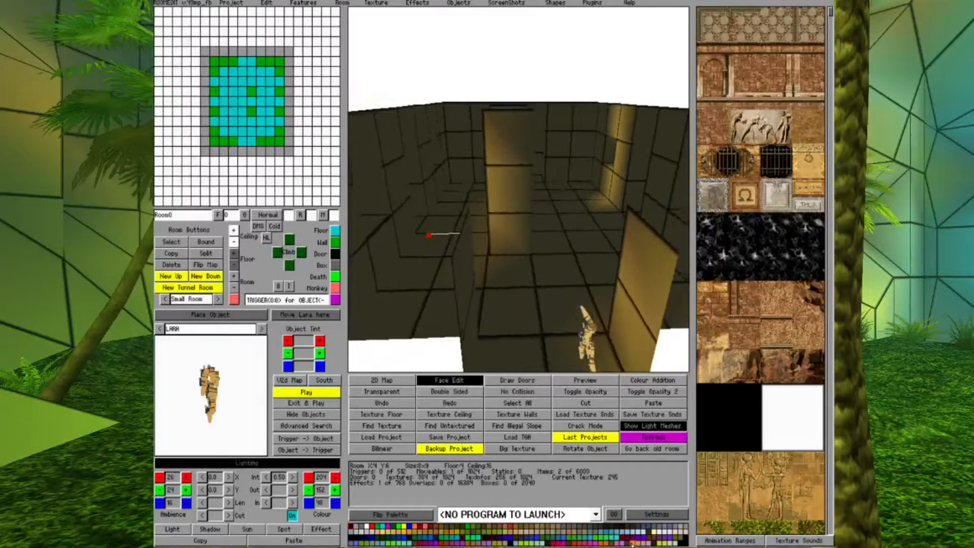
key("Right")
key("Left")
key("Right")
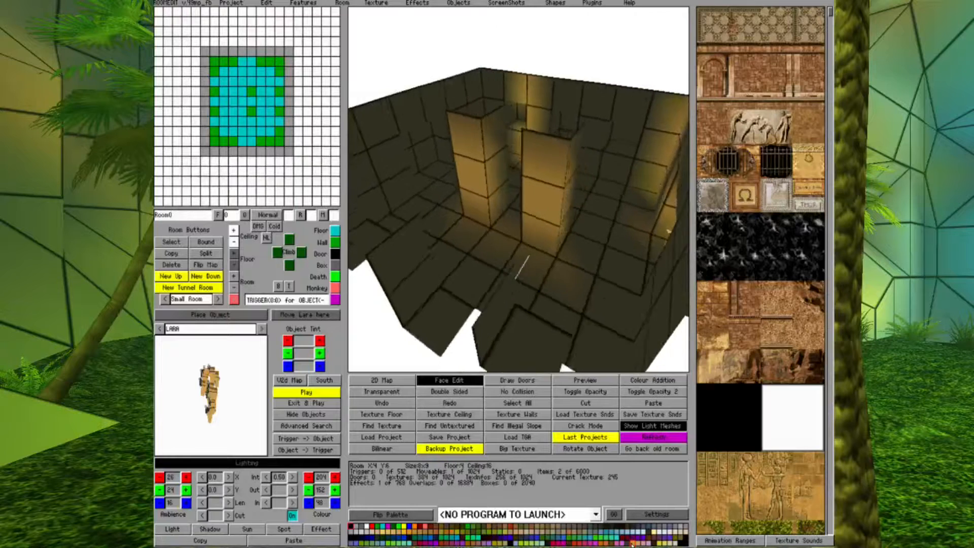
key("Up")
key("Left")
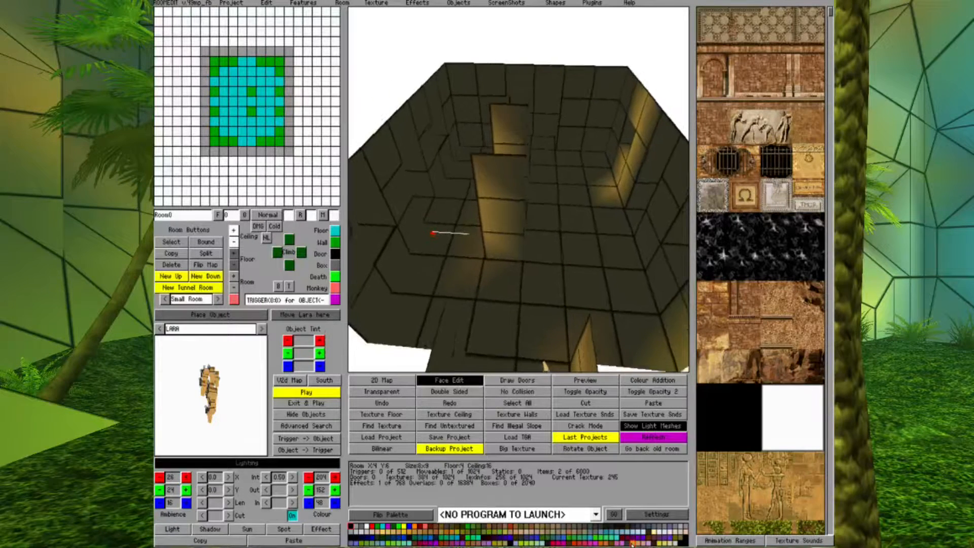
key("Up")
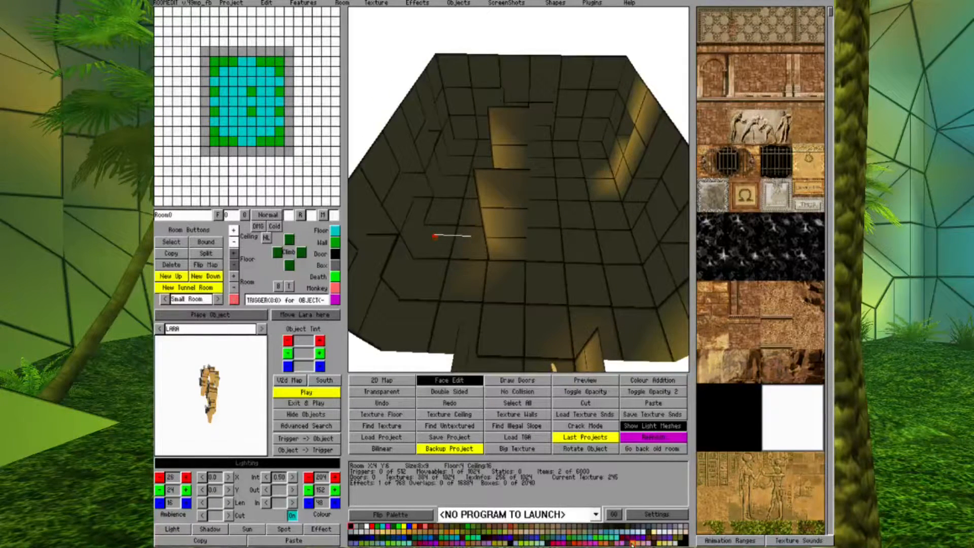
Step: Leave the lighting view, place a light bulb on the open floor across the pillars from the sun bulb, and return to the lighting view
left_click(453, 380)
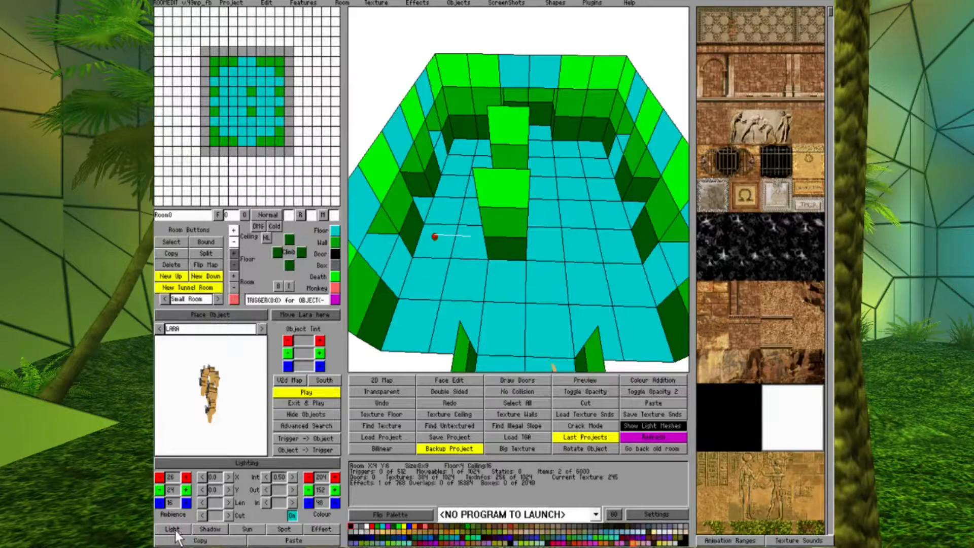
left_click(177, 532)
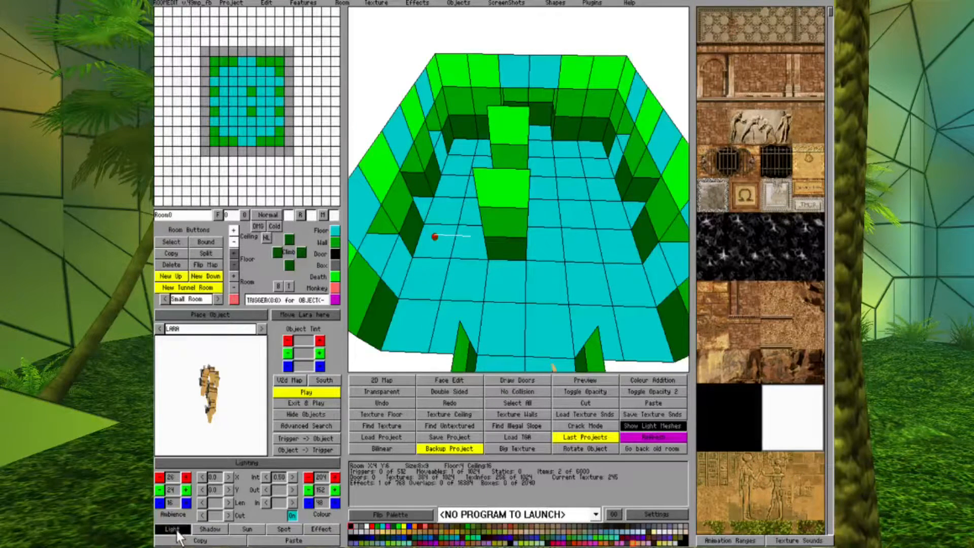
left_click(577, 208)
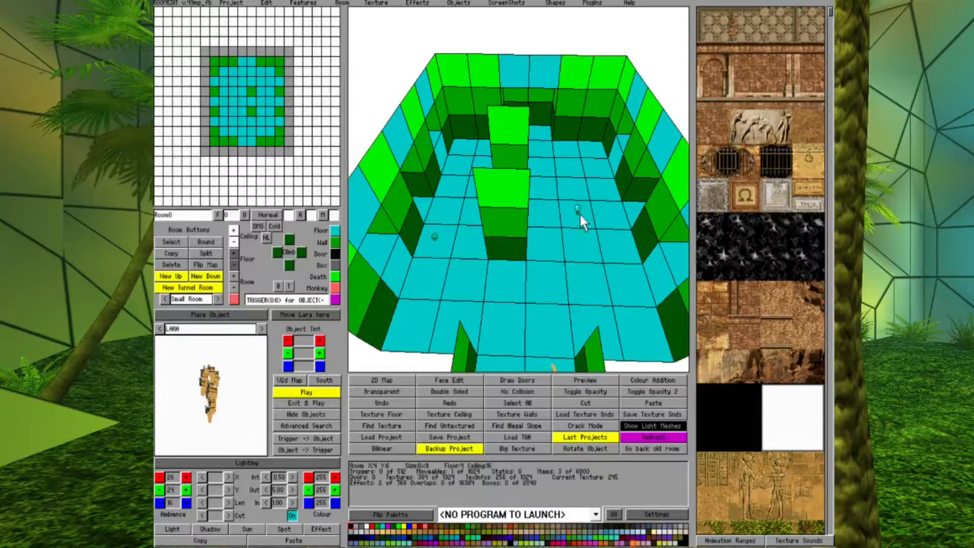
left_click(240, 460)
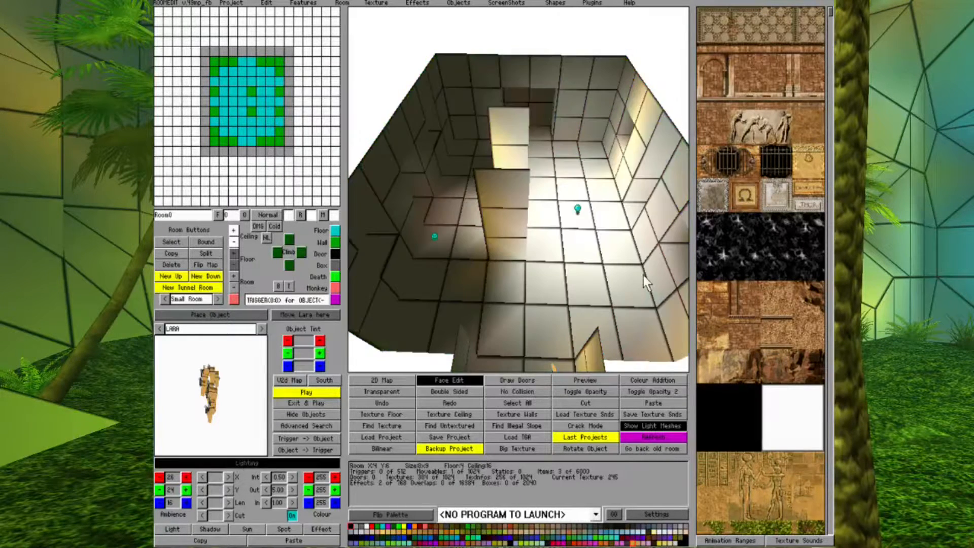
Step: Select the new light bulb and examine its range and its light on the pillars, floor and walls from several angles
key("Down")
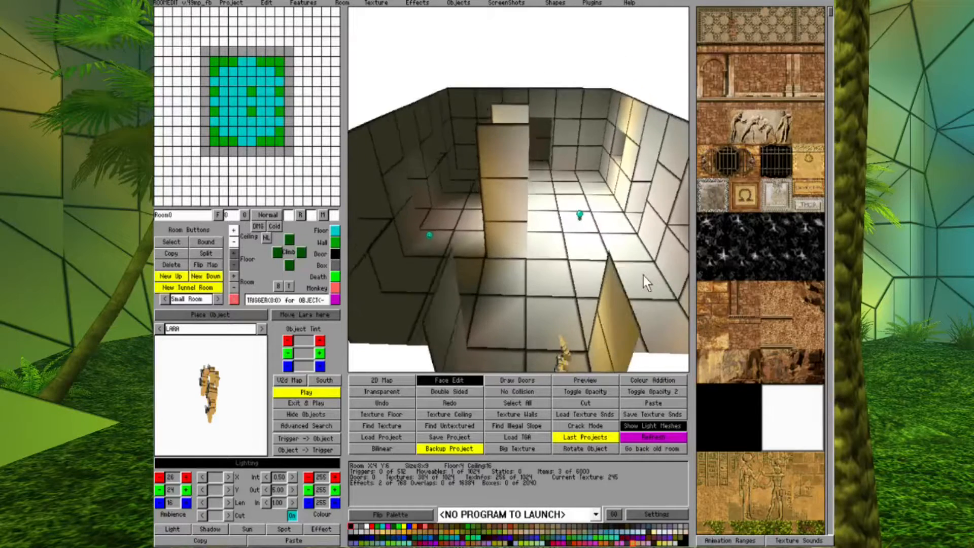
key("Up")
key("Up")
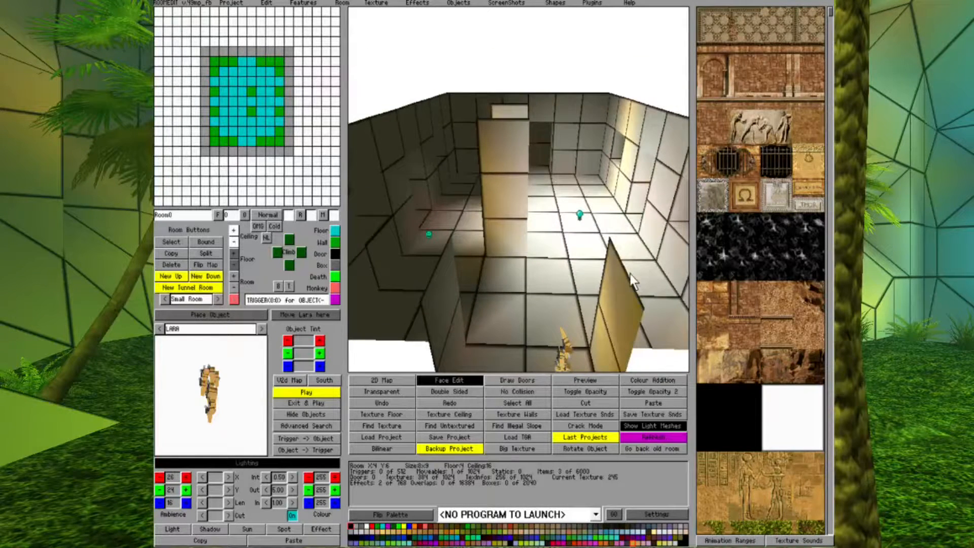
left_click(580, 215)
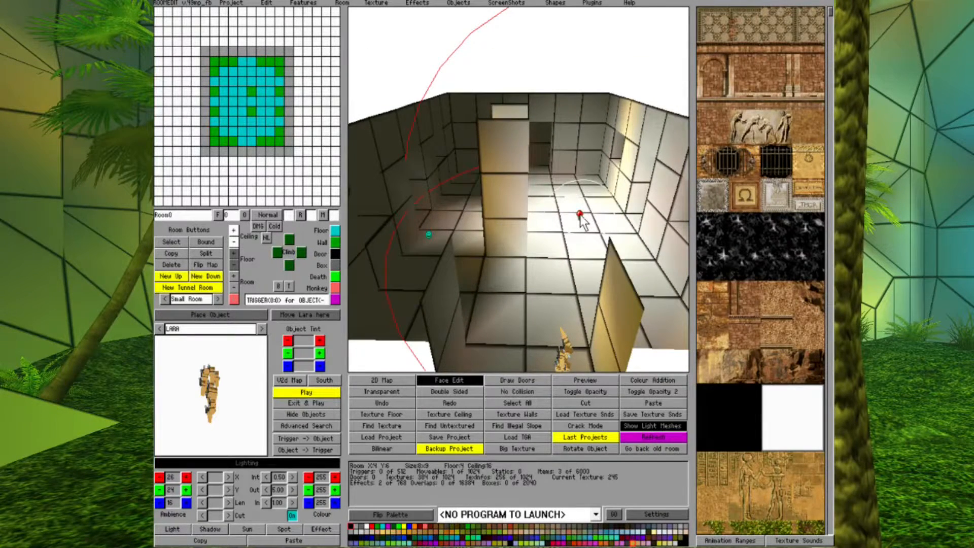
key("Page_Down")
key("Down")
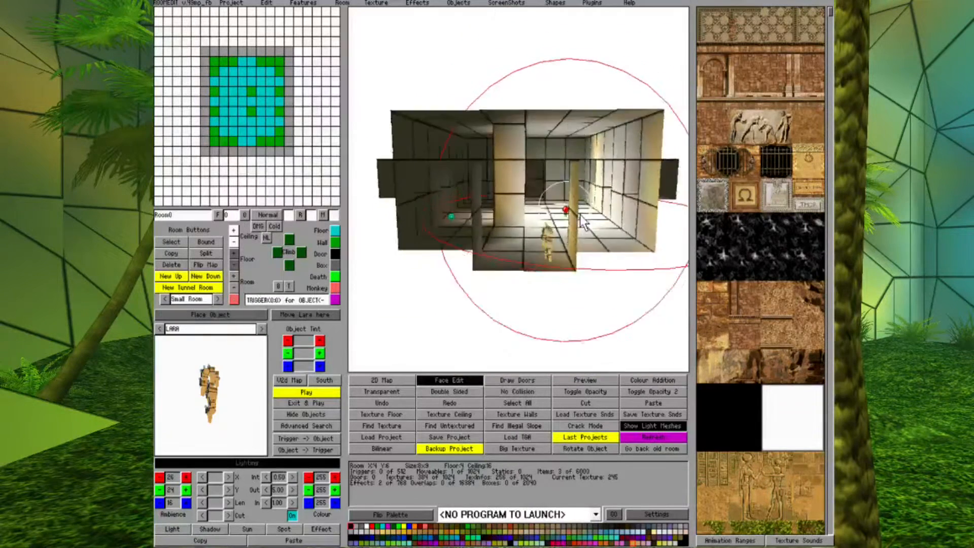
key("Left")
key("Up")
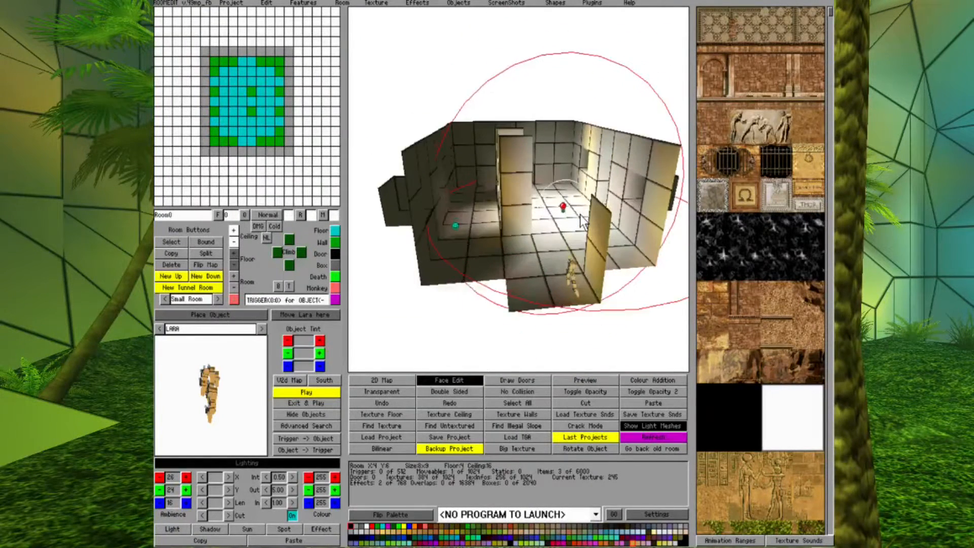
key("Left")
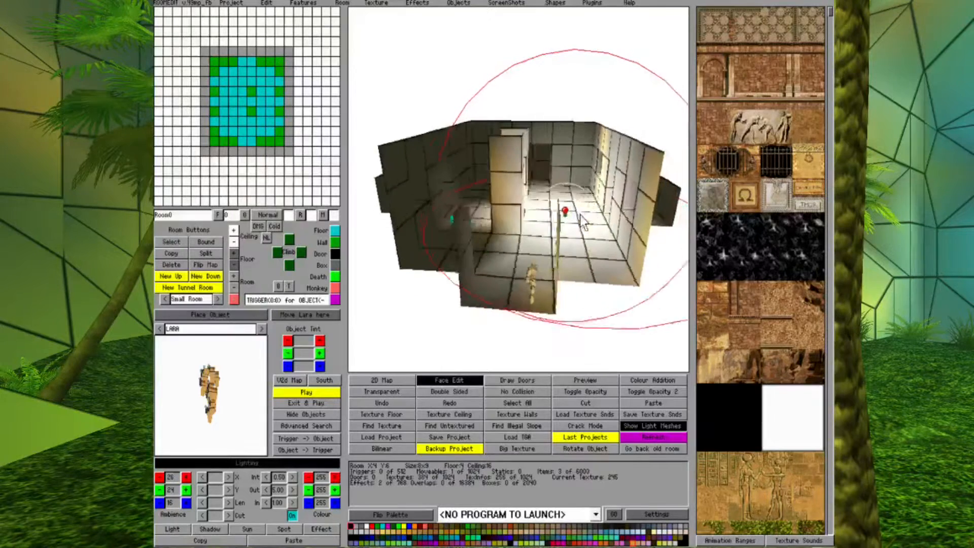
key("Right")
key("Up")
key("Page_Up")
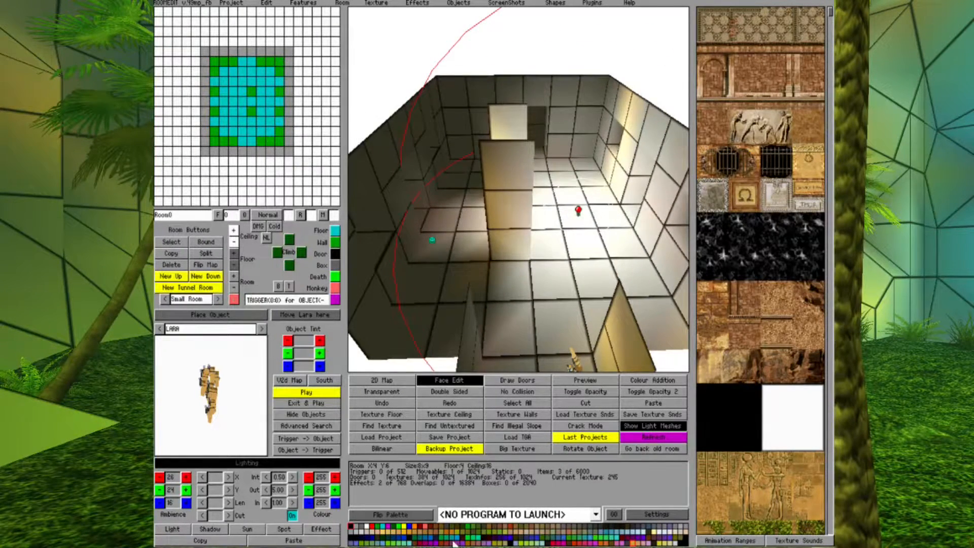
Step: Try a strong yellow on the light bulb, settle on a paler yellow from the palette, and check the room from several angles
left_click(404, 535)
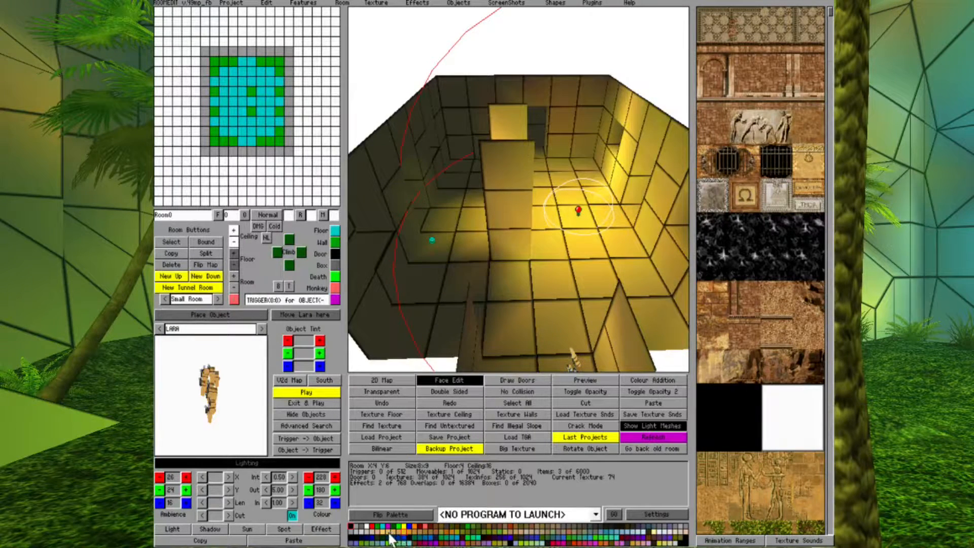
left_click(390, 535)
left_click(390, 537)
key("Left")
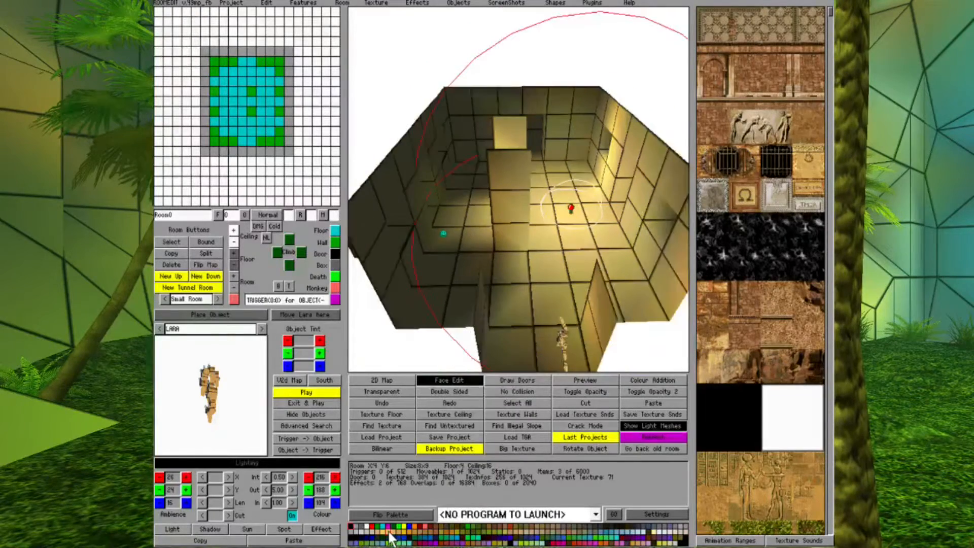
key("Left")
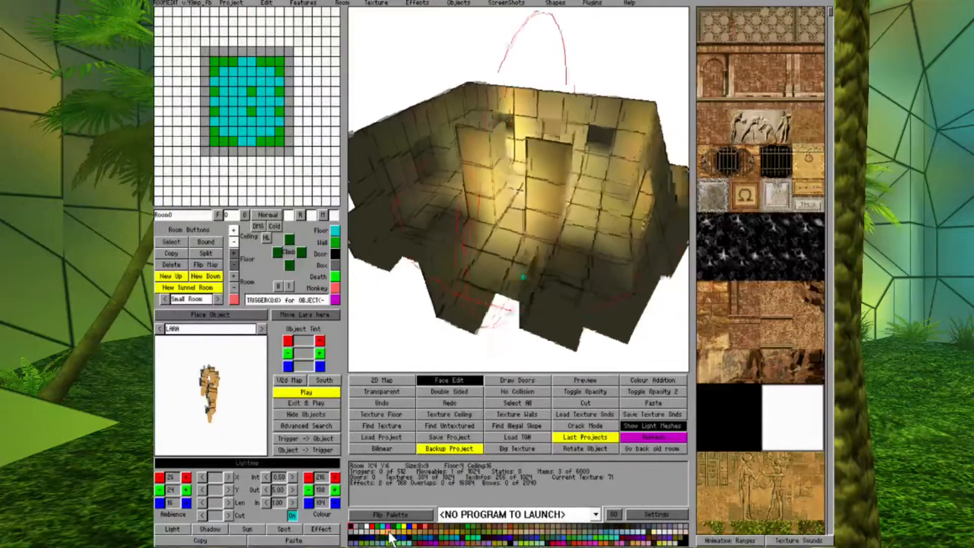
key("Down")
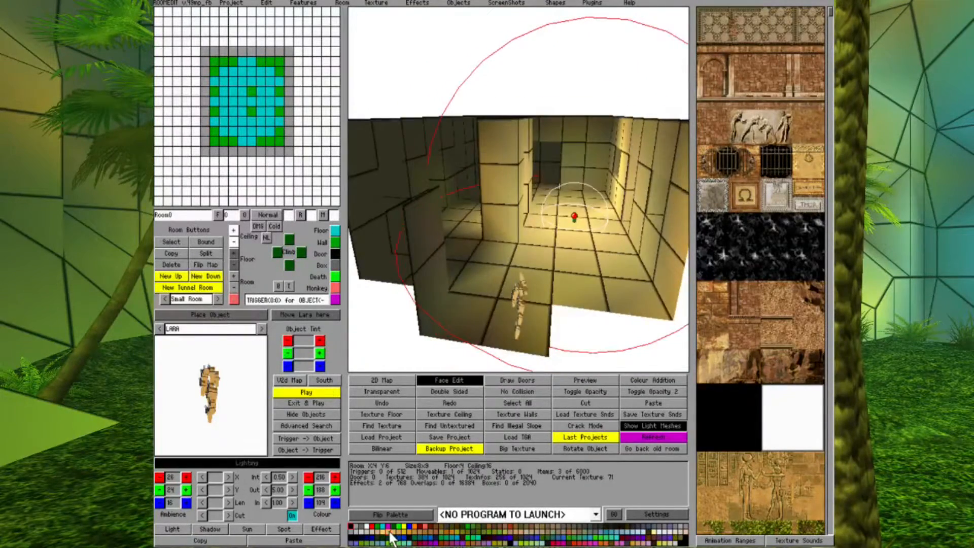
key("Left")
key("Left")
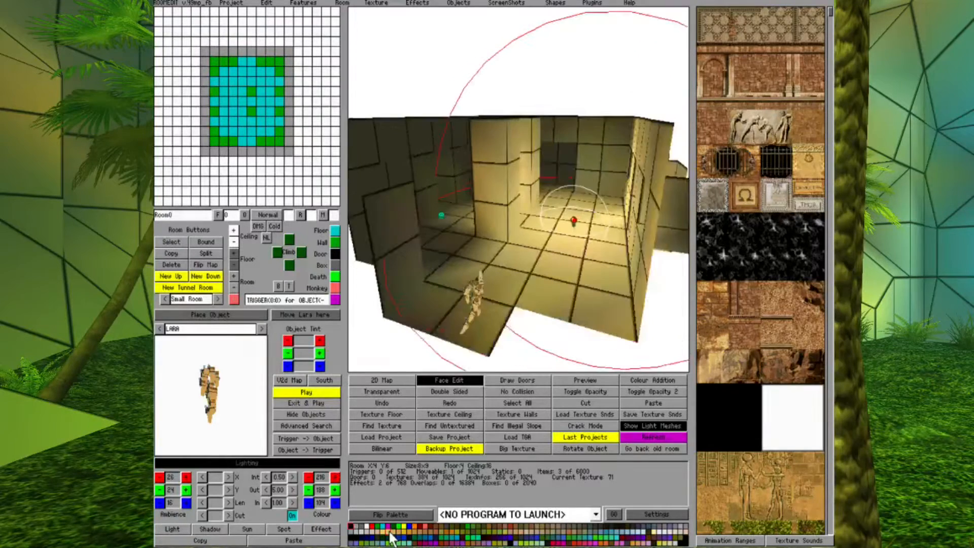
key("Left")
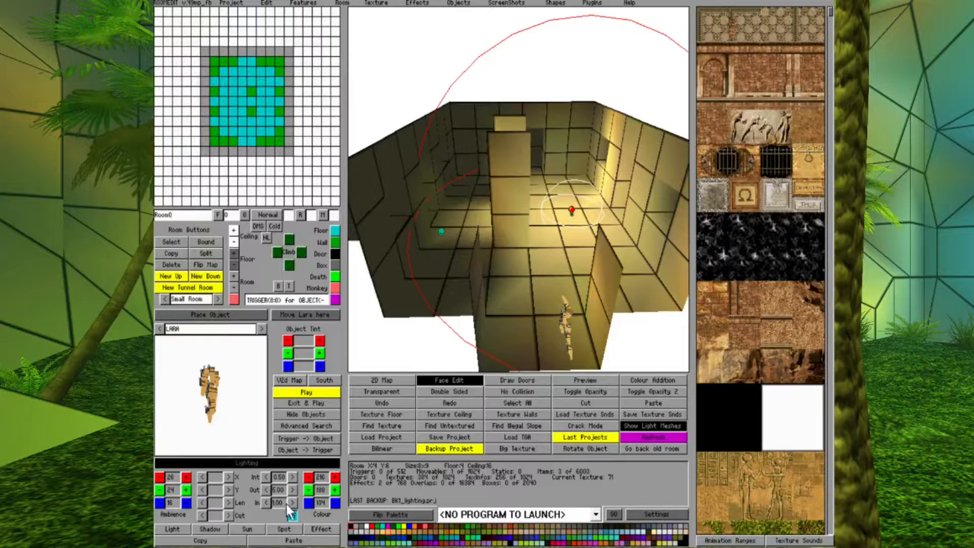
Step: Lower the light bulb's intensity gradually to 0.25 and restore it to 0.50 to compare the brightness
left_click(266, 477)
left_click(266, 477)
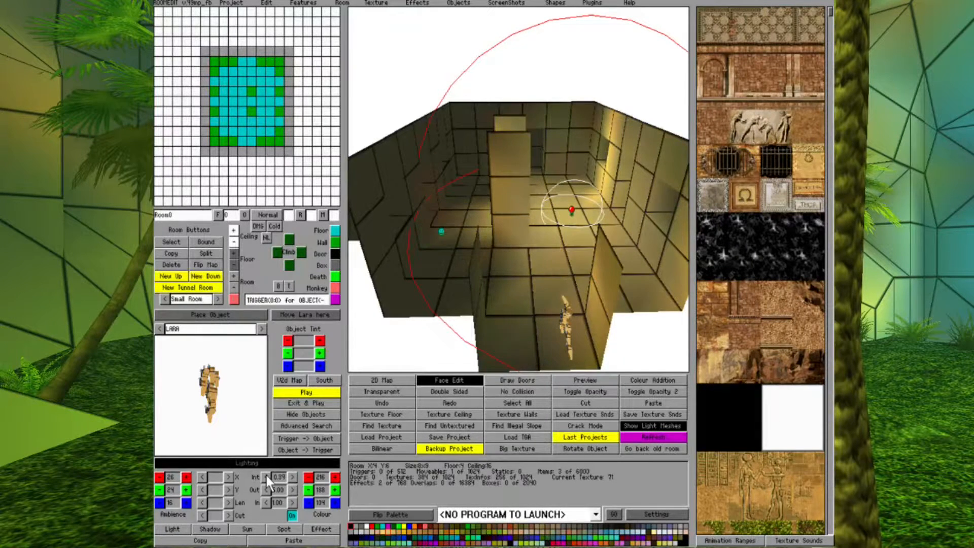
left_click(267, 477)
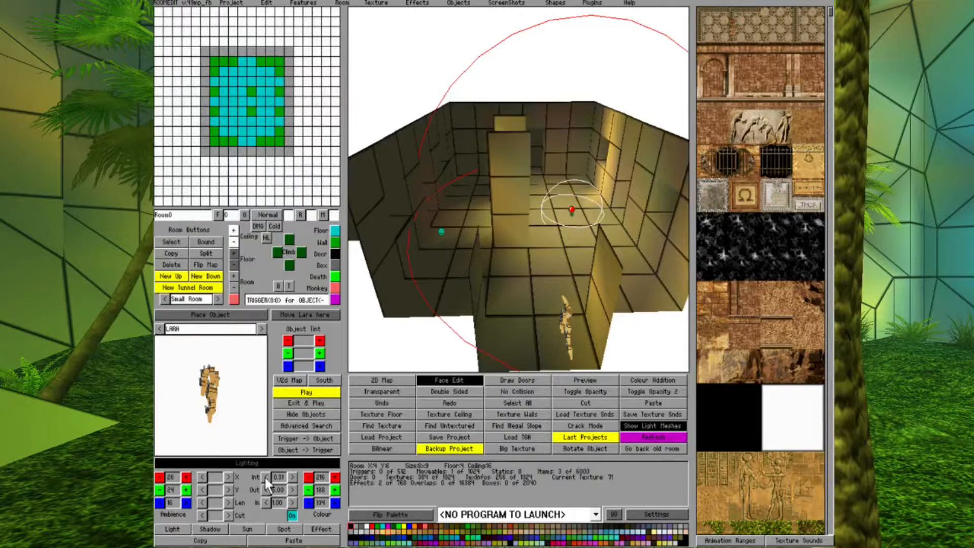
left_click(266, 477)
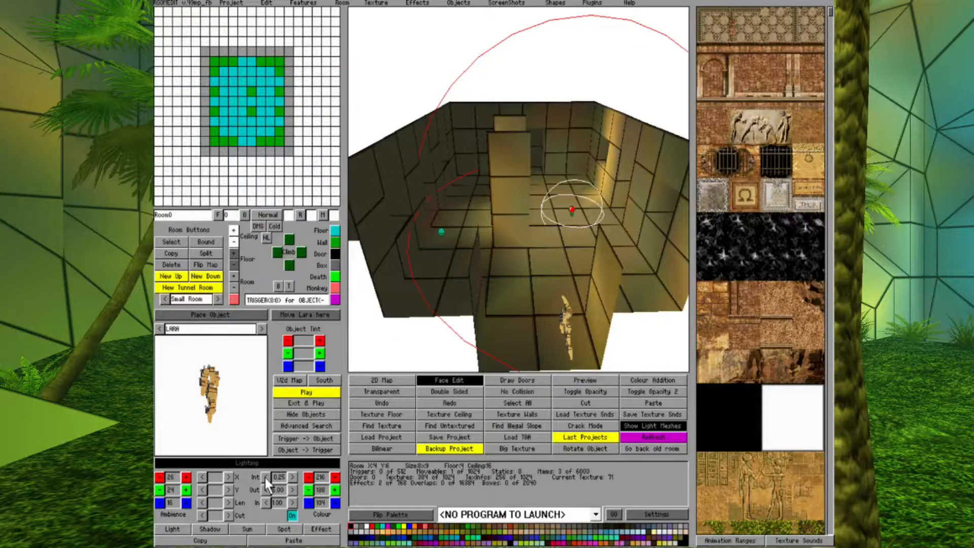
left_click(292, 477)
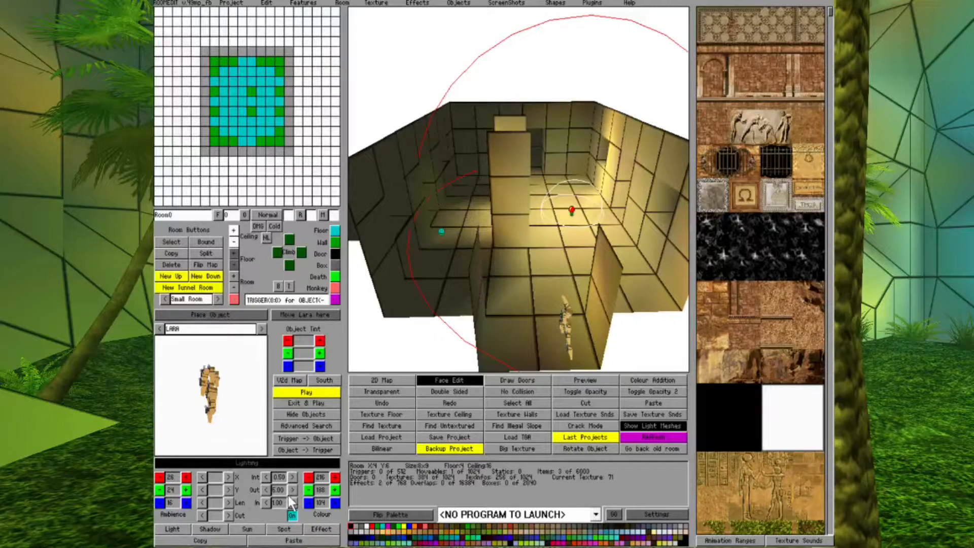
Step: Shrink the light bulb's outer range to 3.00 and restore it to 5.00 to compare the lit area
left_click(263, 489)
left_click(263, 489)
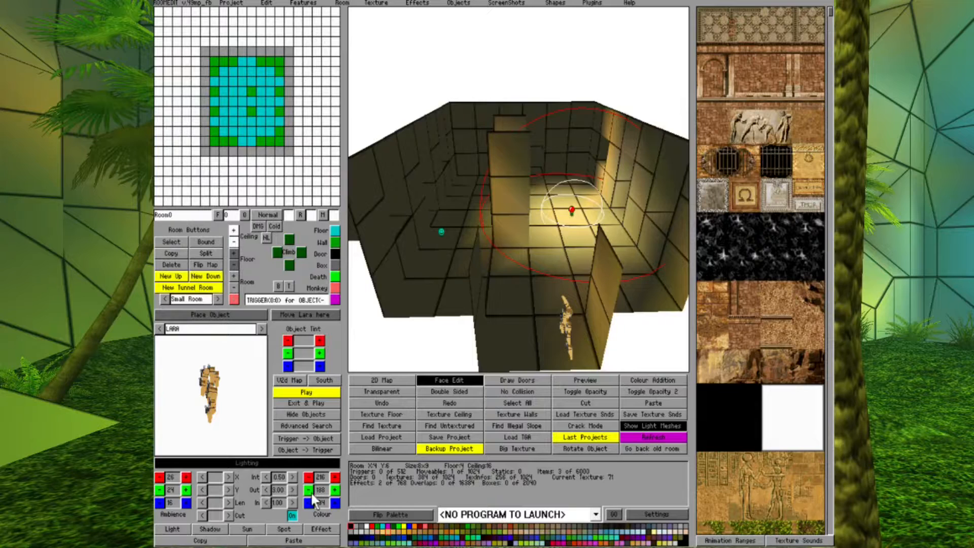
left_click(292, 489)
left_click(292, 489)
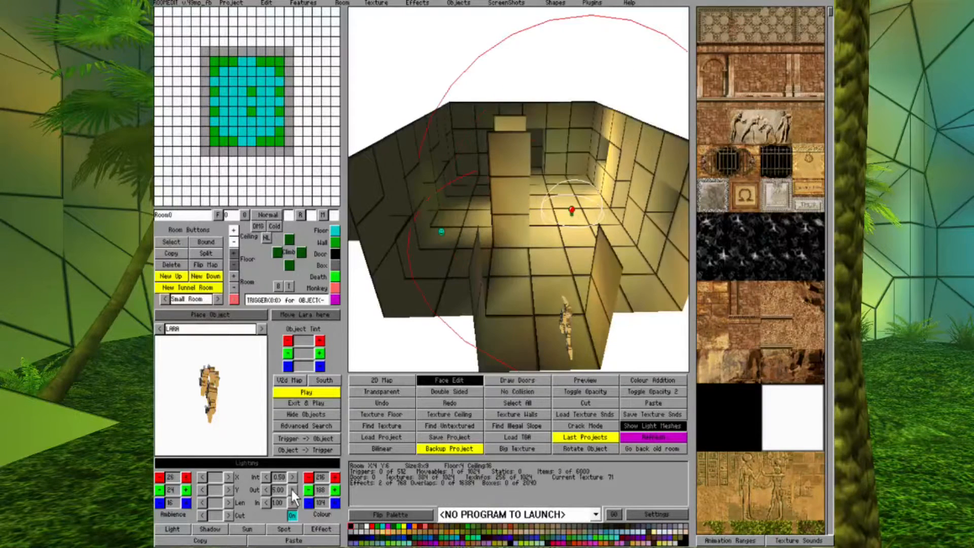
Step: Extend the light bulb's outer range to 10.00 and examine the light's spread around the room
left_click(292, 489)
left_click(292, 489)
left_click(292, 489)
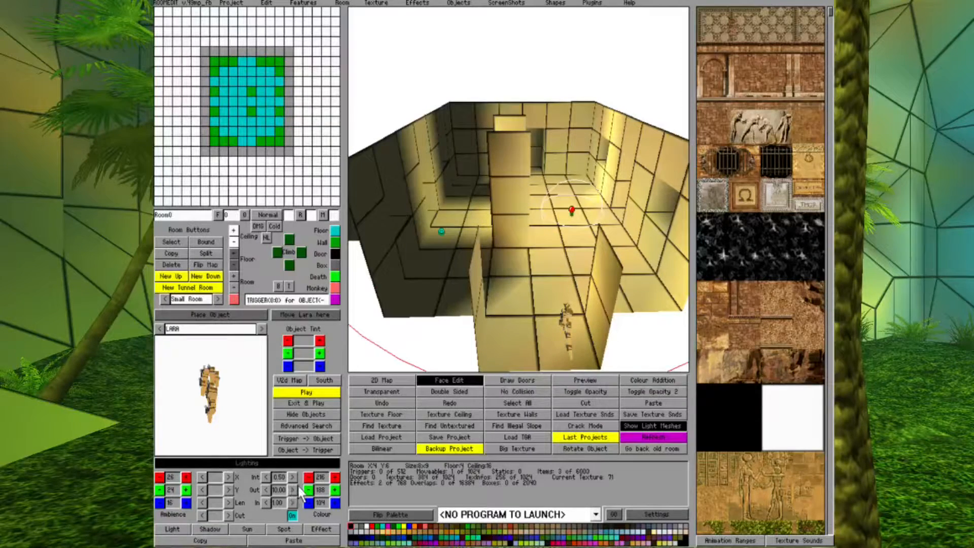
key("Right")
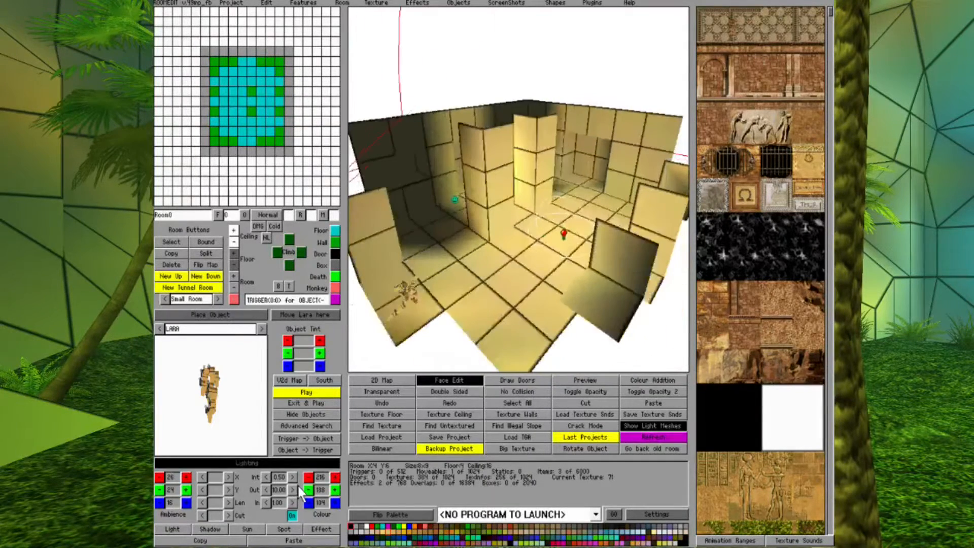
key("Right")
key("Right")
key("Right")
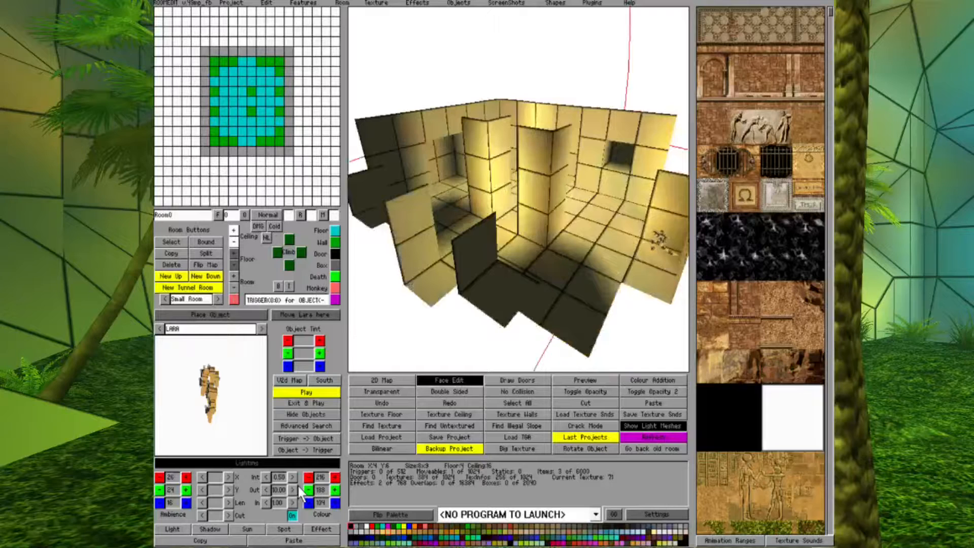
key("Right")
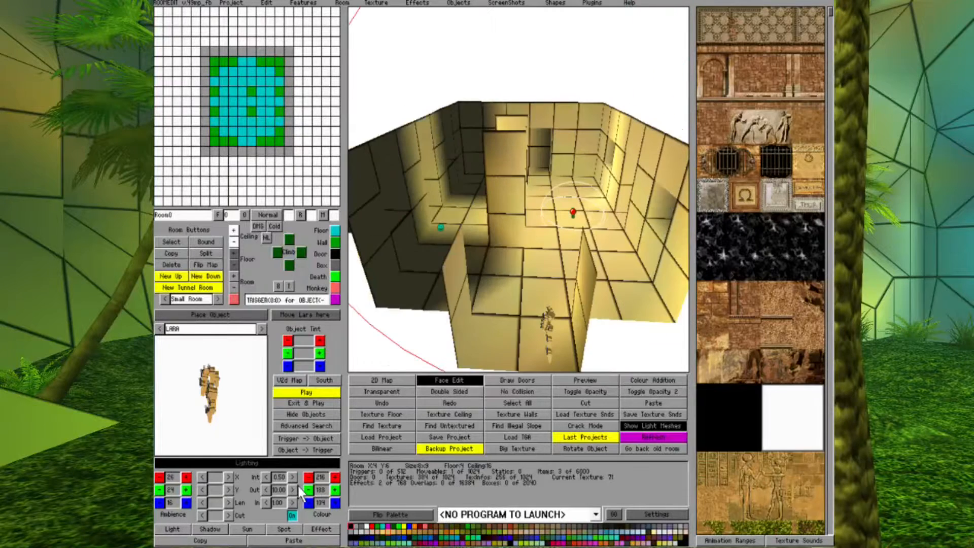
Step: Set the light bulb's outer range back to 5.00
left_click(264, 491)
left_click(264, 489)
left_click(264, 489)
left_click(264, 489)
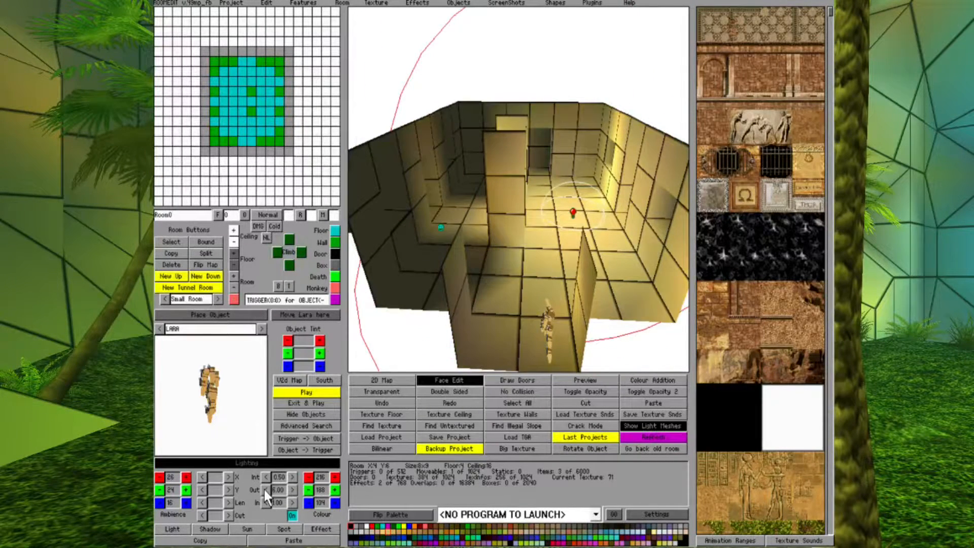
left_click(263, 489)
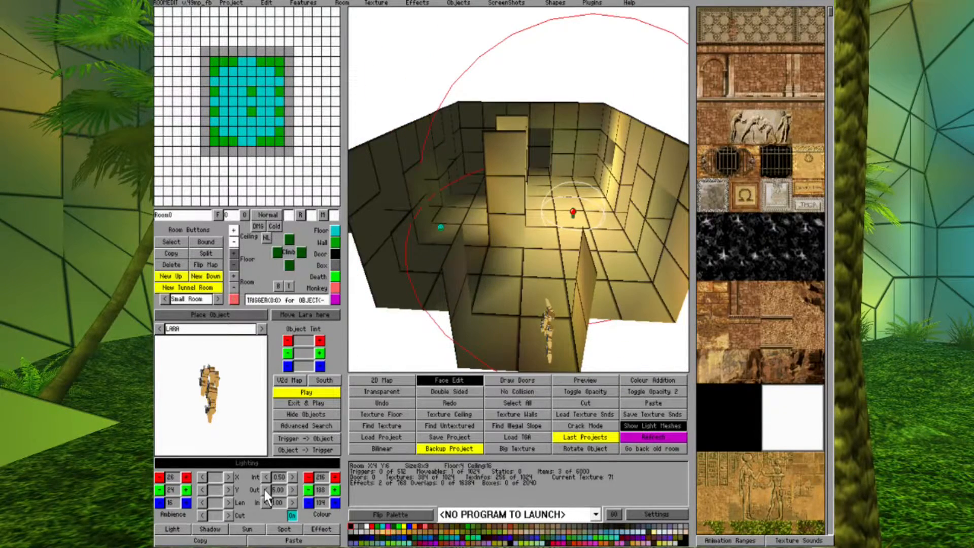
Step: Raise the light bulb from near the floor to about mid-height of the room
left_click(233, 253)
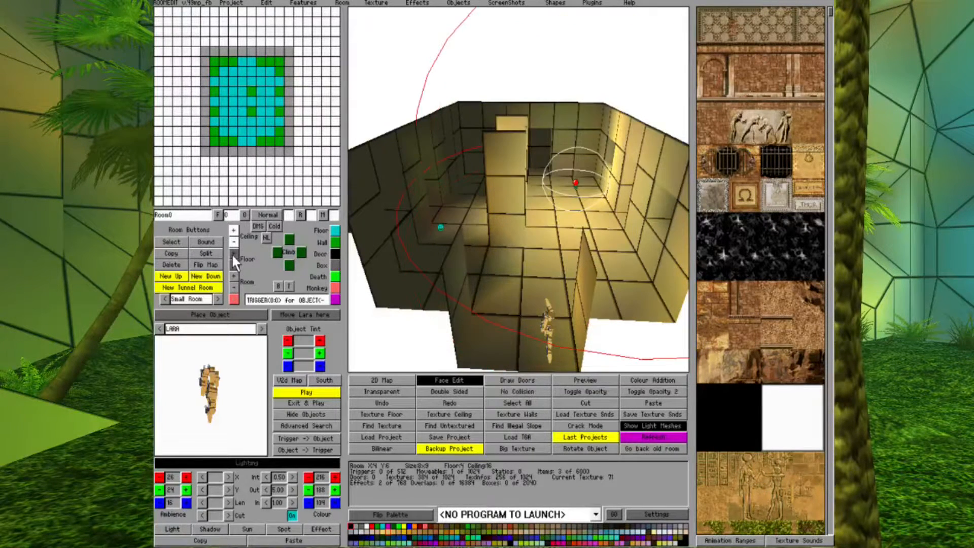
left_click(232, 255)
left_click(233, 254)
left_click(233, 254)
left_click(233, 254)
left_click(232, 254)
left_click(232, 254)
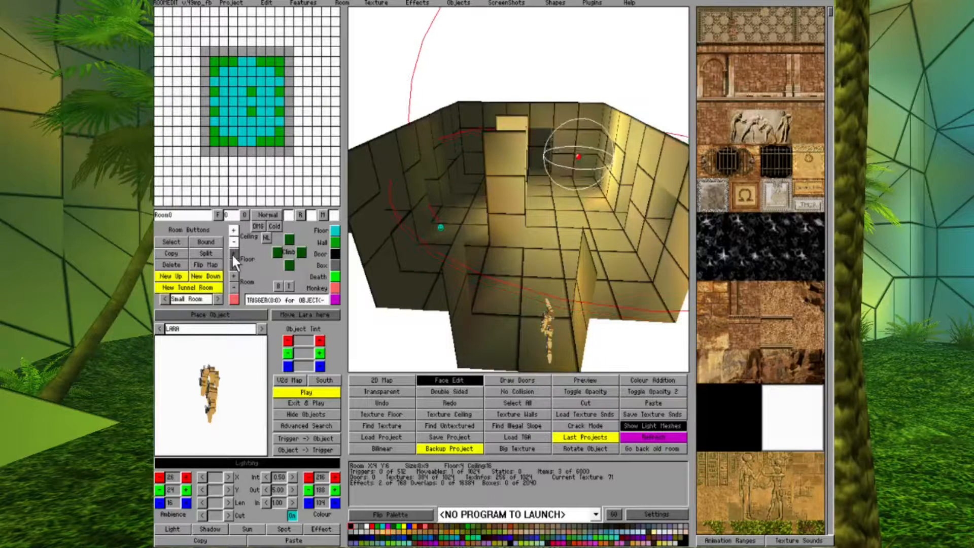
left_click(232, 253)
left_click(232, 254)
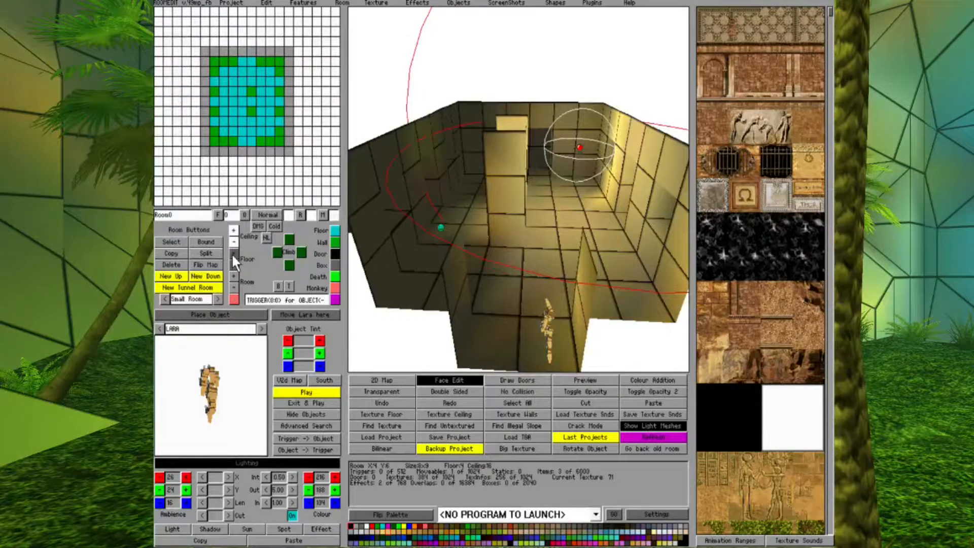
Step: Select the sun bulb and raise it above the floor to about mid-height of the room
key("Up")
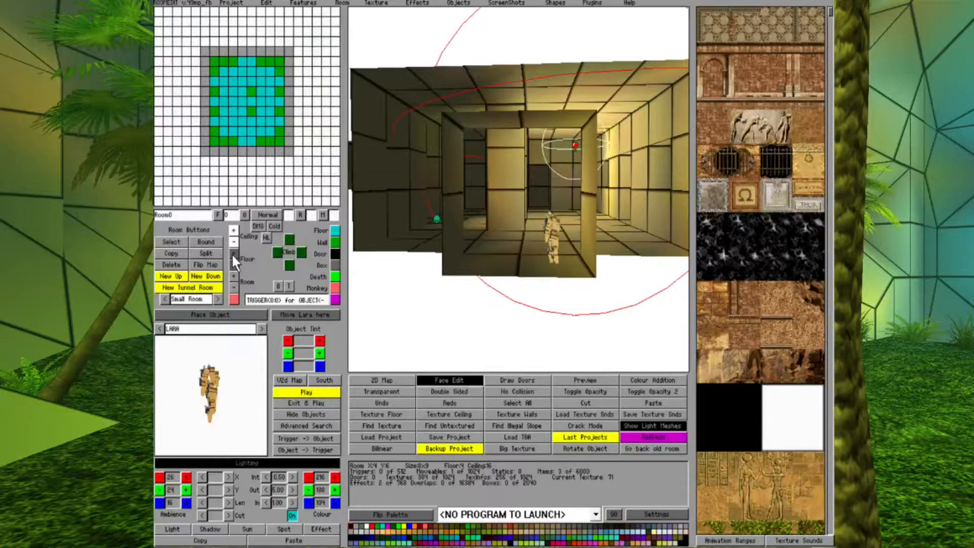
key("Left")
key("Down")
key("Right")
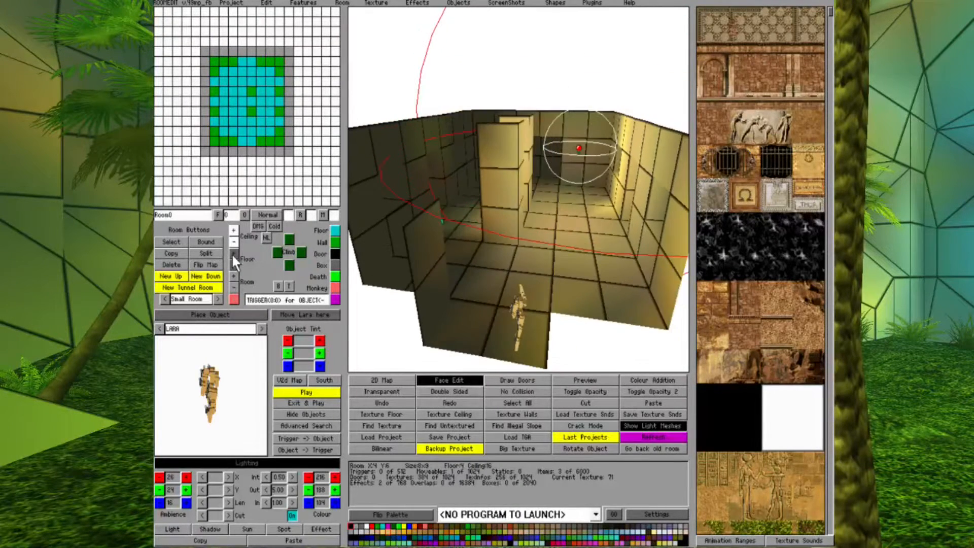
key("Right")
left_click(439, 228)
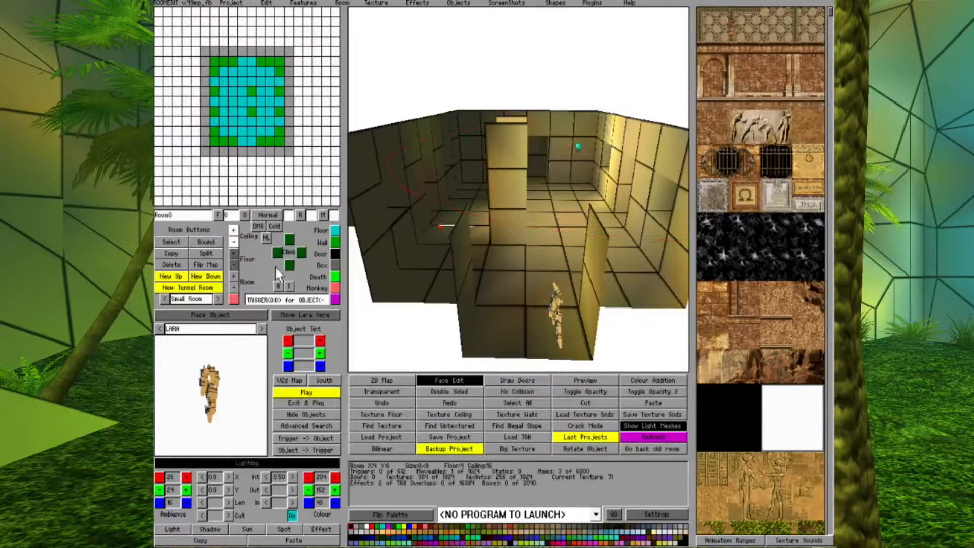
left_click(234, 253)
left_click(233, 253)
left_click(232, 254)
left_click(232, 253)
left_click(232, 253)
left_click(233, 253)
left_click(233, 254)
left_click(232, 253)
Step: Examine the untextured room from several angles to judge the lighting with both bulbs raised
key("Left")
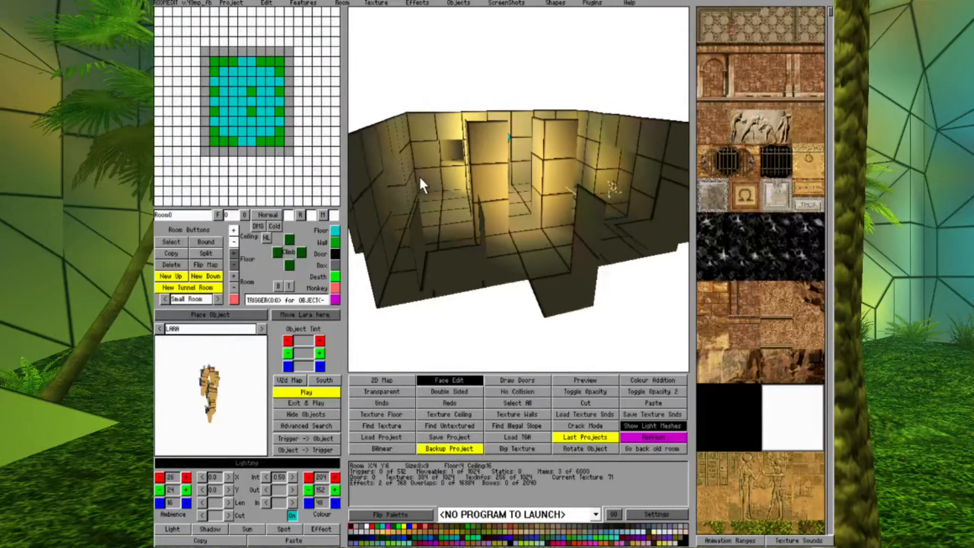
key("Right")
key("Down")
key("Left")
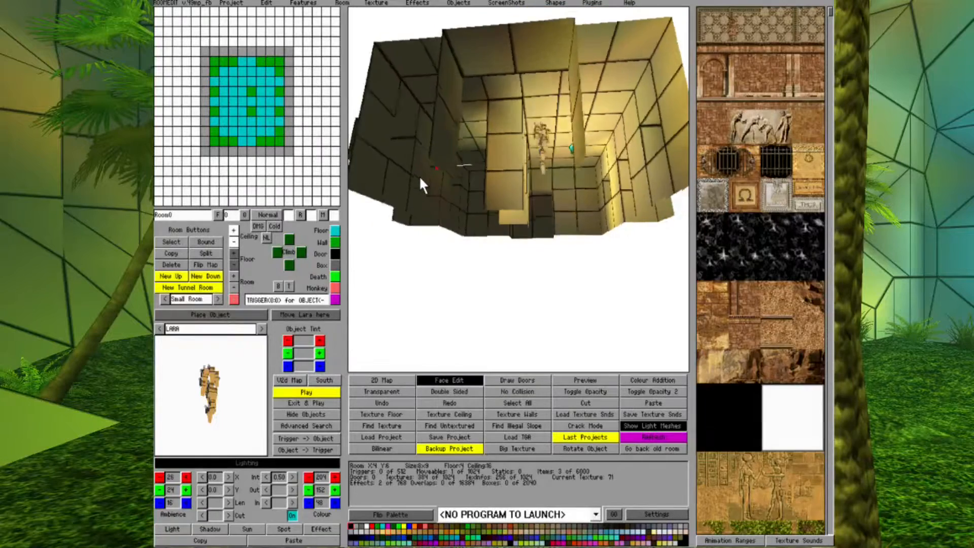
key("Up")
key("Up")
key("Up")
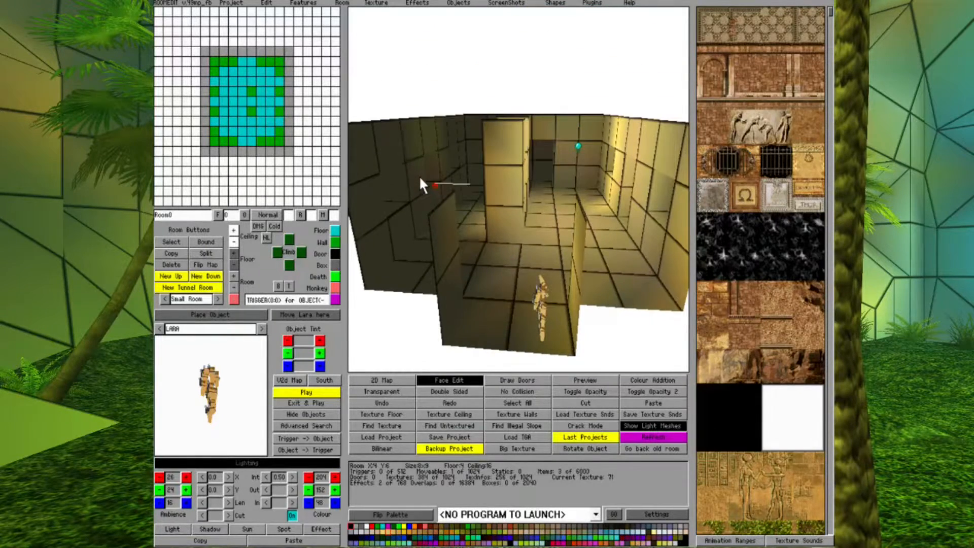
key("Up")
key("Down")
key("Down")
key("Down")
key("Down")
key("Left")
key("Left")
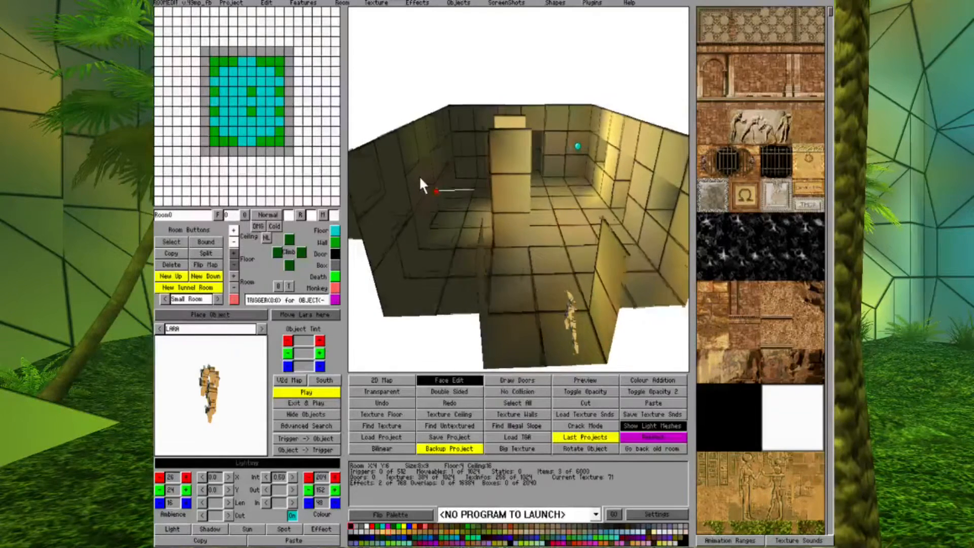
key("Right")
key("Right")
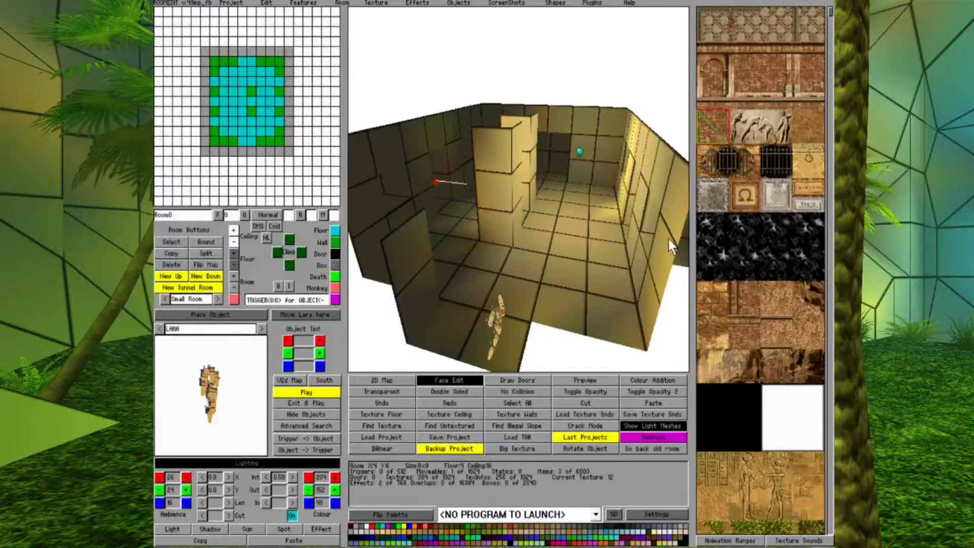
Step: Texture all the room's walls with the brown brick tile and its floor with the rough reddish-brown tile
left_click(516, 412)
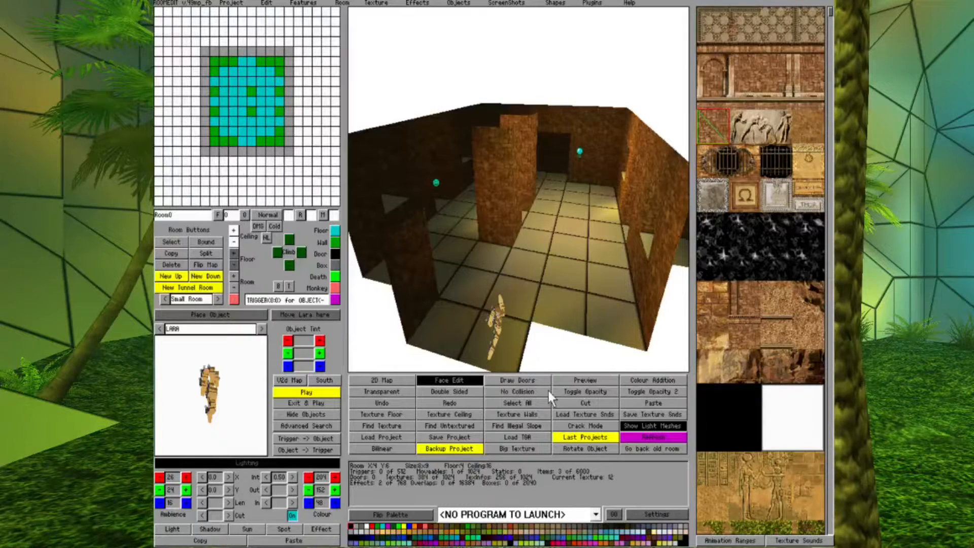
left_click(771, 302)
left_click(397, 415)
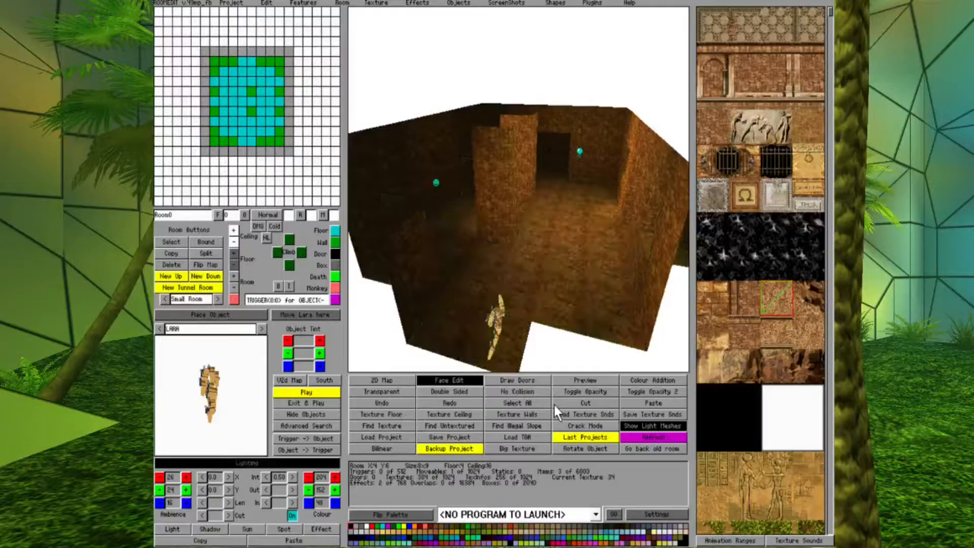
Step: Pick the plain white texture tile and examine from several angles how the bulbs light the textured walls and floor
key("Left")
key("Down")
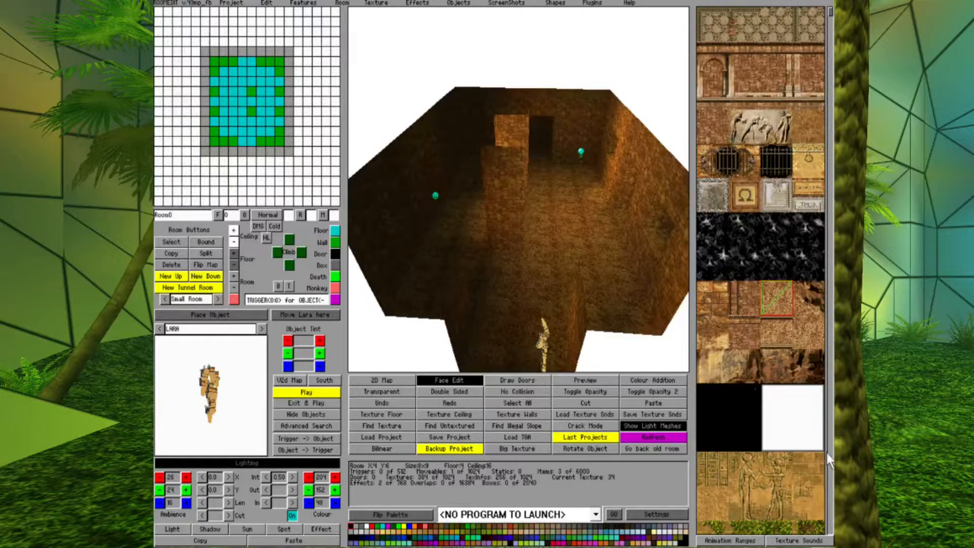
left_click(773, 403)
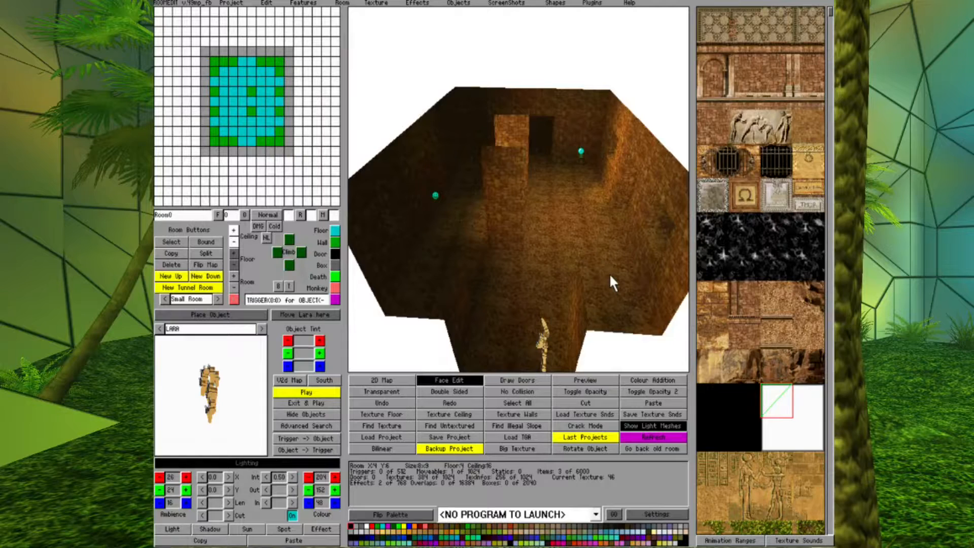
key("Right")
key("Left")
key("Right")
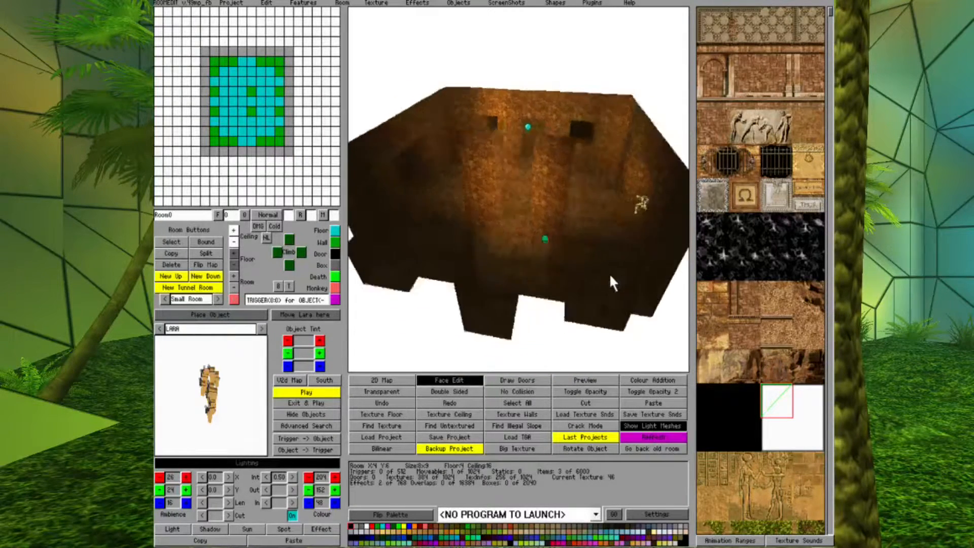
key("Down")
key("Left")
key("Up")
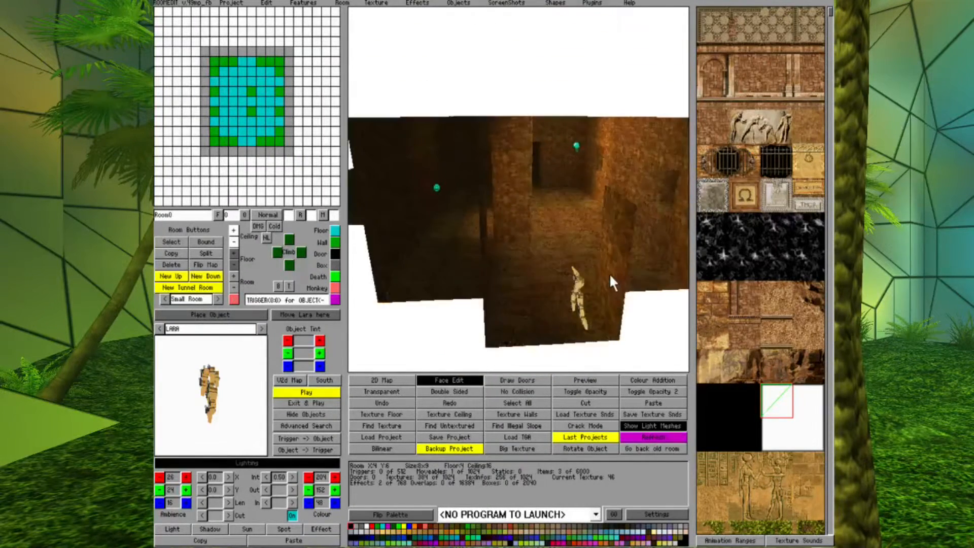
key("Left")
key("Down")
key("Right")
key("Up")
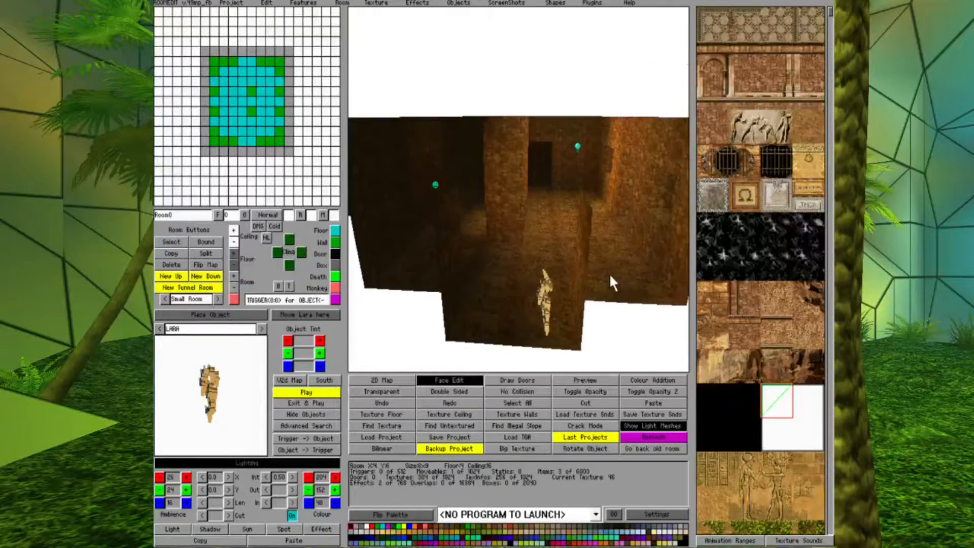
key("Page_Up")
key("Right")
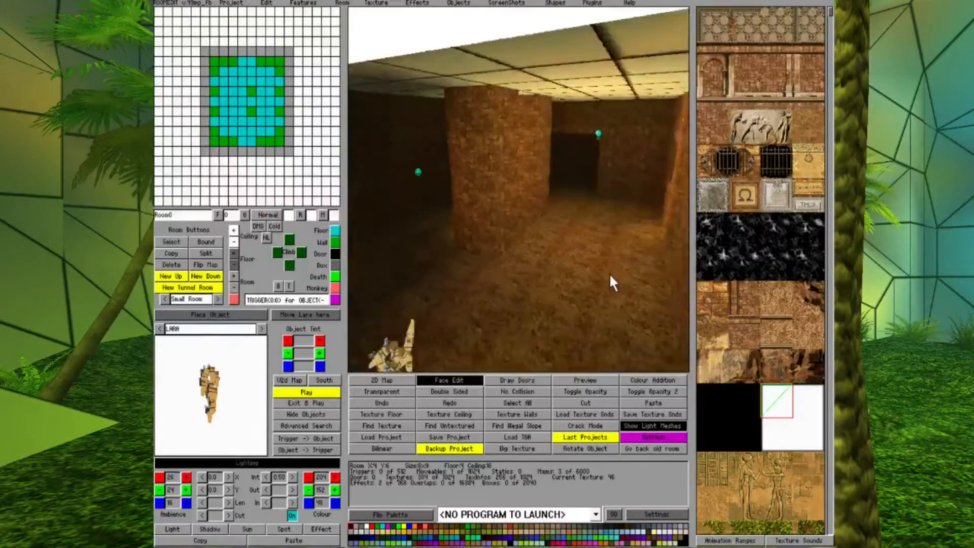
key("Right")
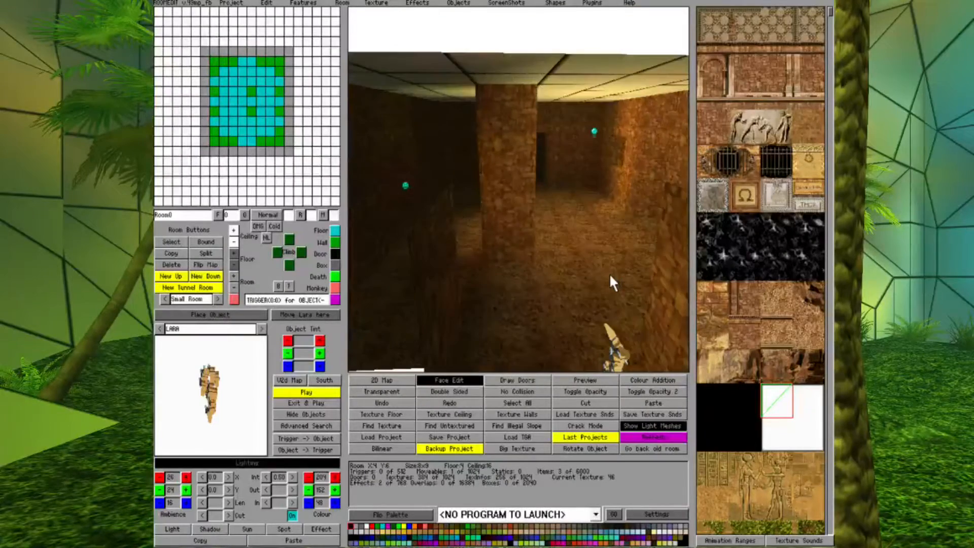
key("Right")
key("Left")
key("Left")
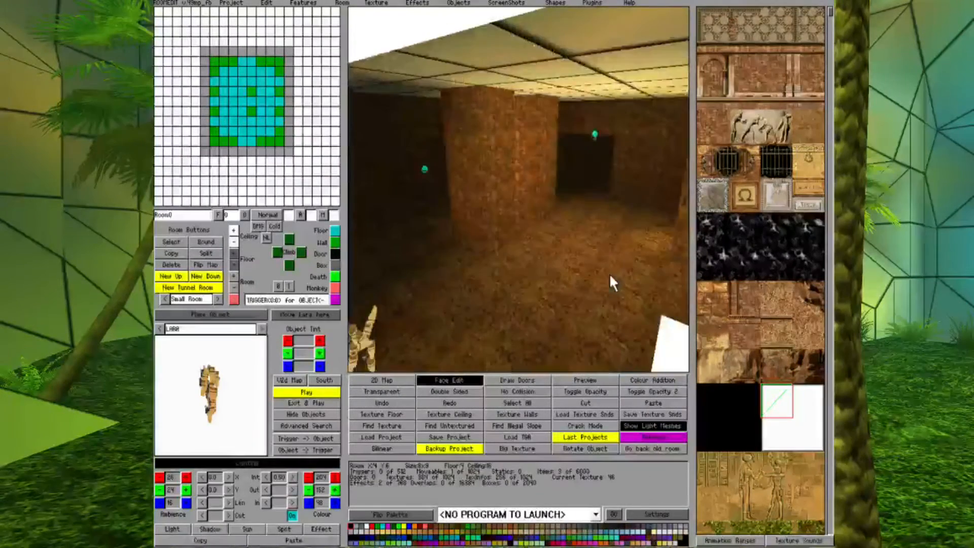
key("Right")
key("Right")
key("Page_Down")
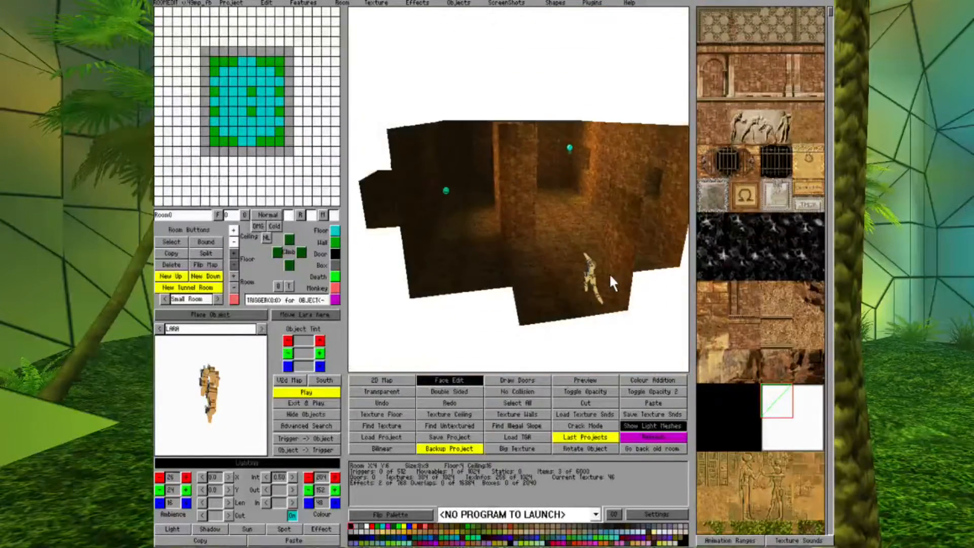
key("Left")
key("Up")
key("Page_Up")
key("Left")
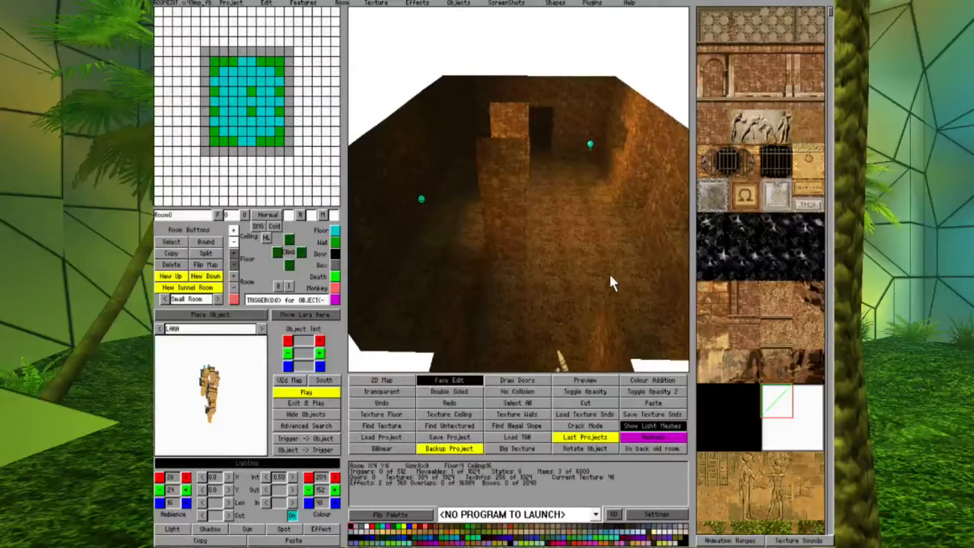
key("Page_Down")
key("Down")
key("Page_Up")
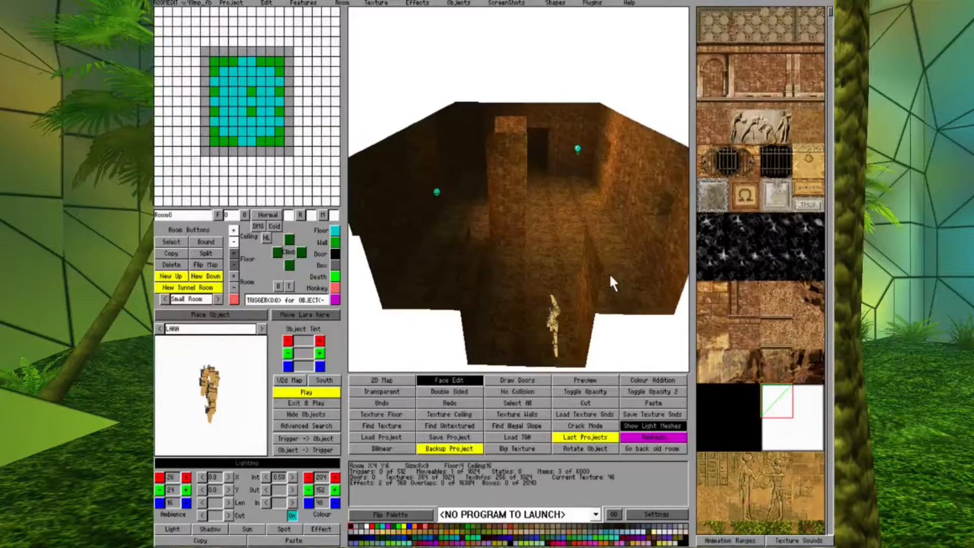
key("Up")
key("Right")
key("Right")
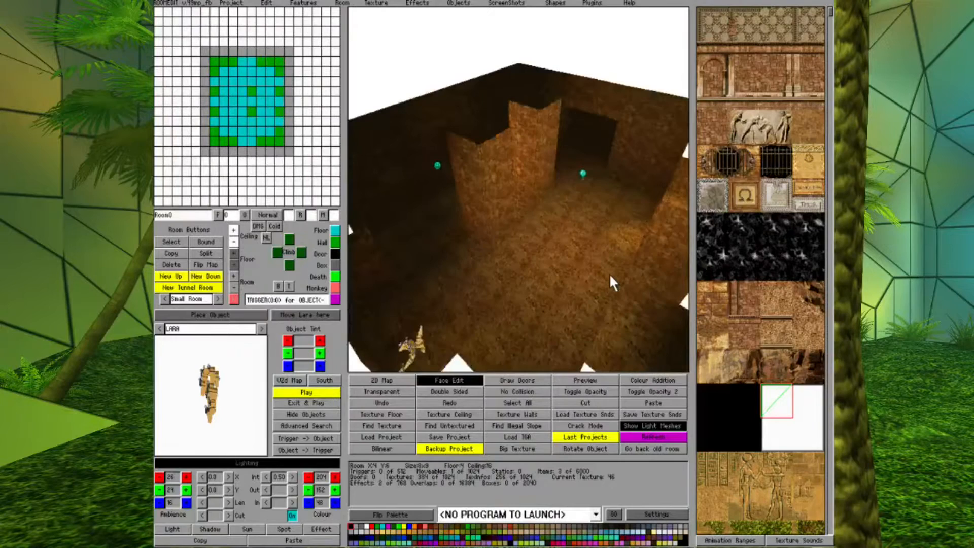
key("Up")
key("Left")
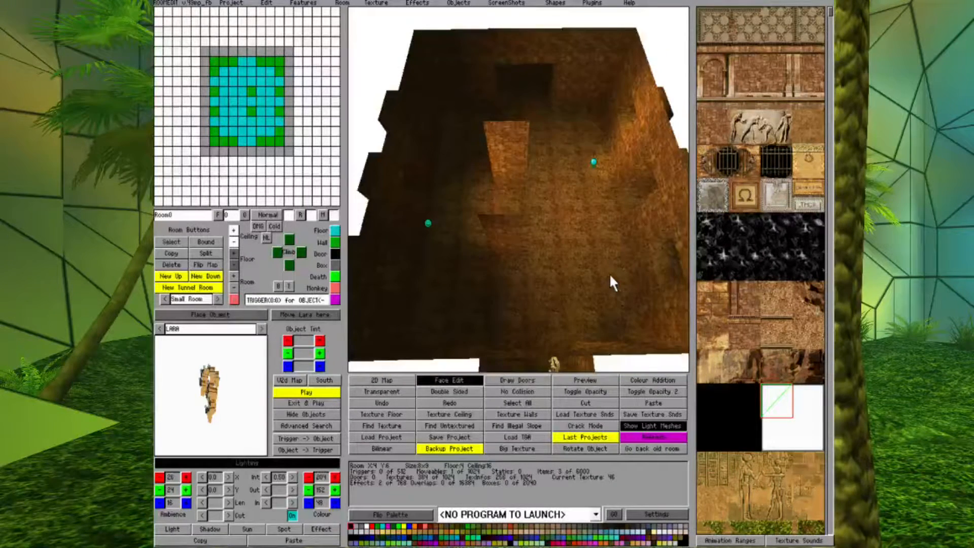
key("Right")
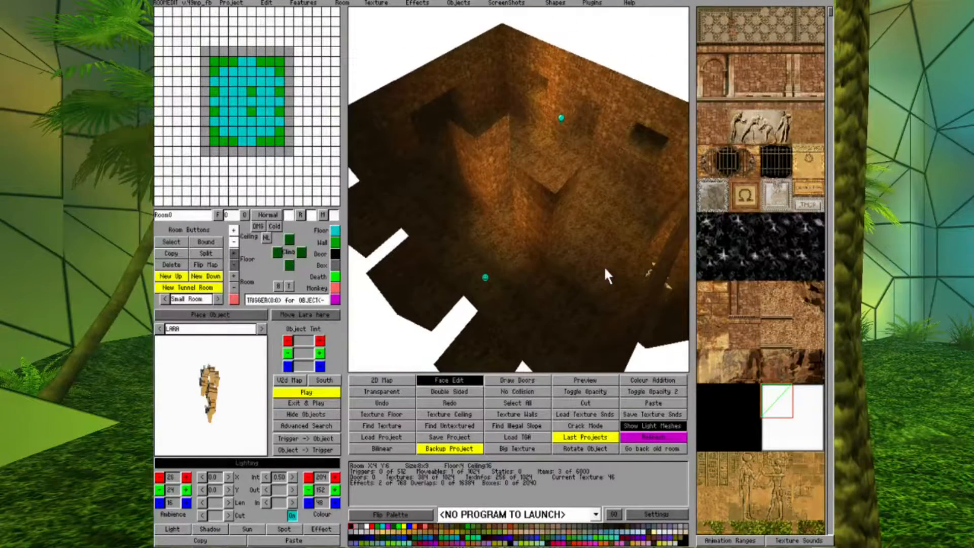
Step: Place a shadow bulb on the floor square at X10 Y13 and return to the lit, textured view
left_click(458, 381)
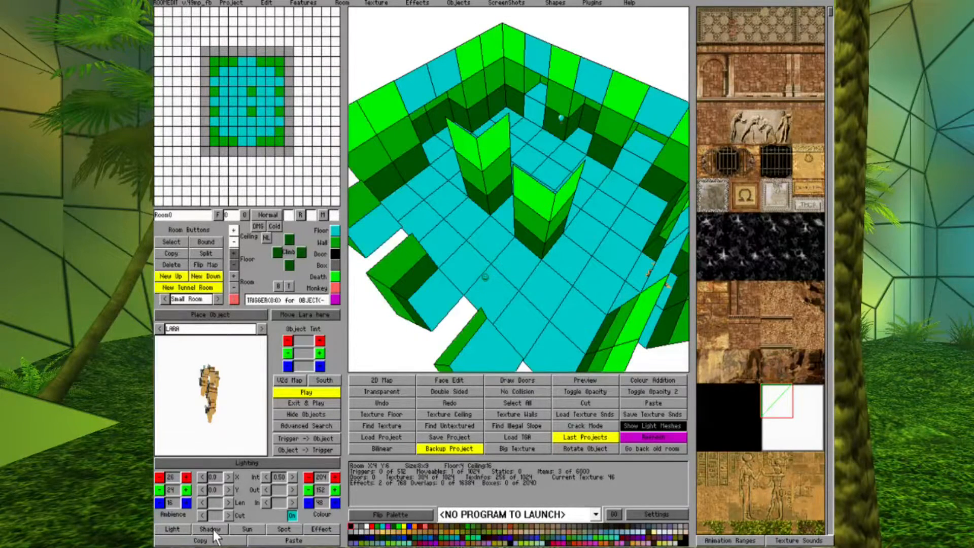
left_click(403, 200)
left_click(231, 462)
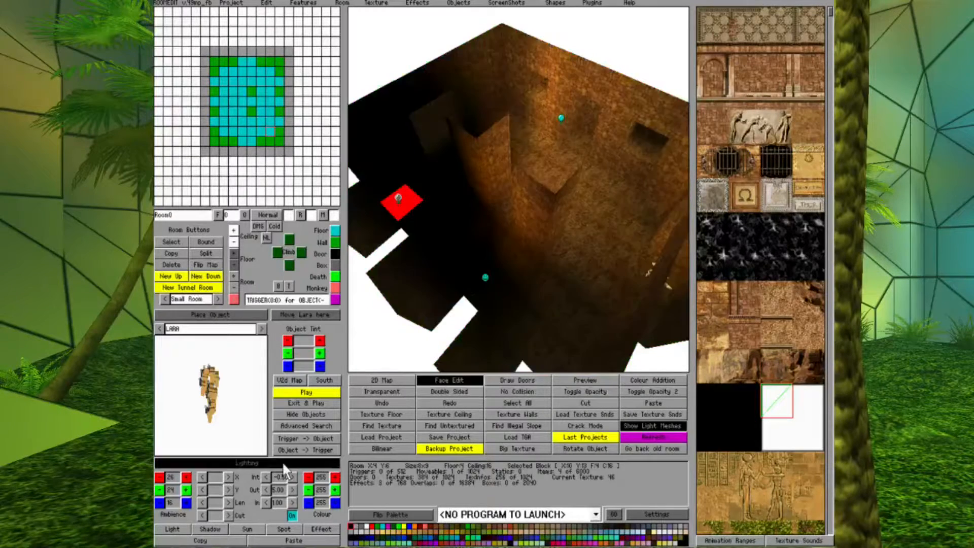
Step: Select the shadow bulb on the floor and set its intensity to -1.00
key("Left")
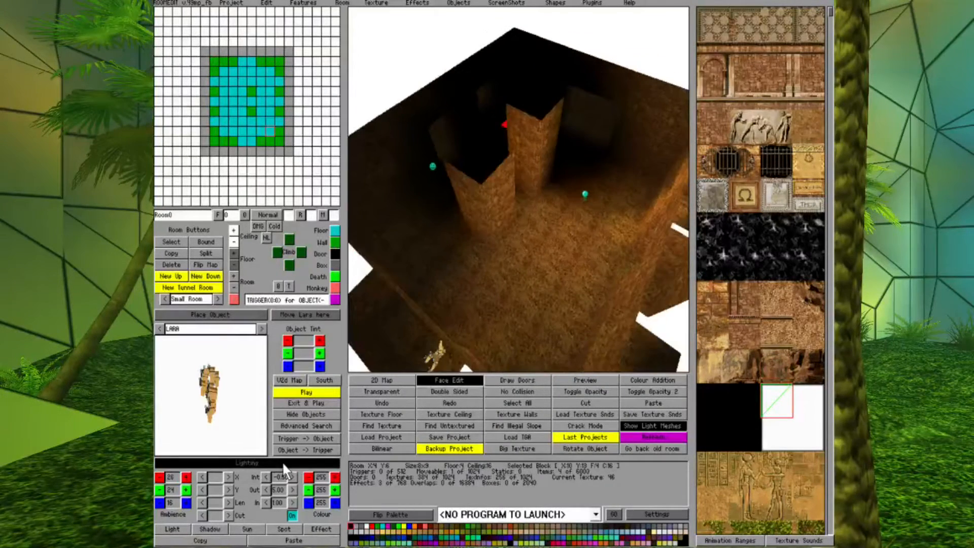
key("Right")
key("Down")
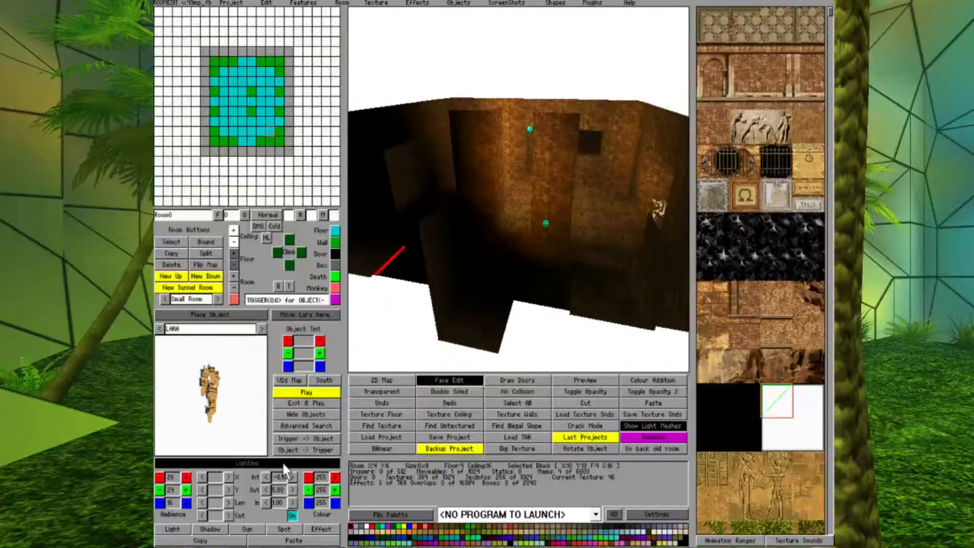
key("Page_Down")
key("Left")
key("Left")
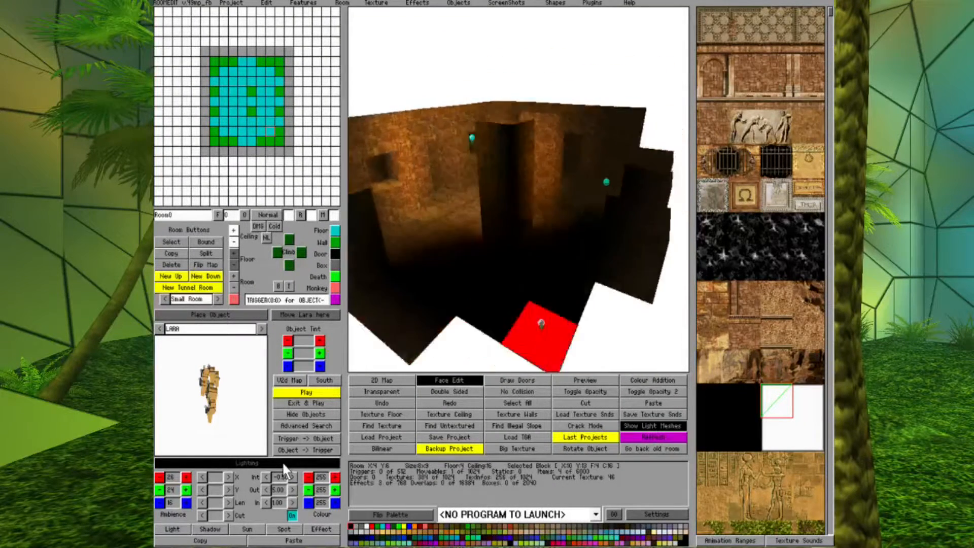
key("Right")
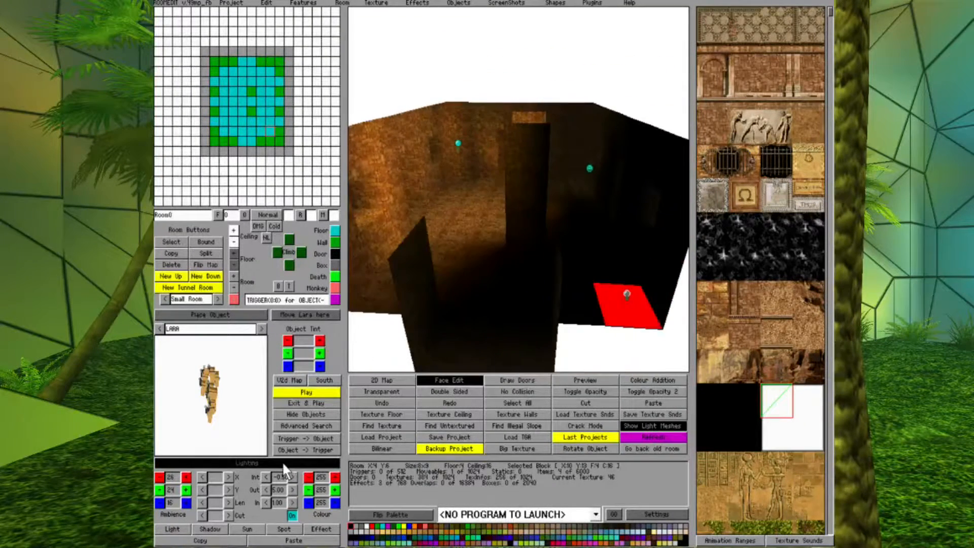
left_click(627, 291)
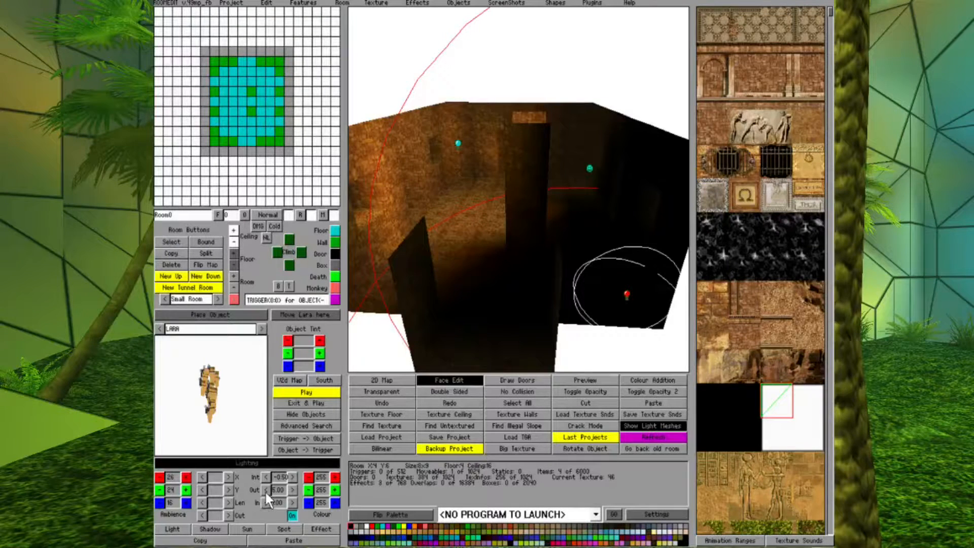
left_click(265, 477)
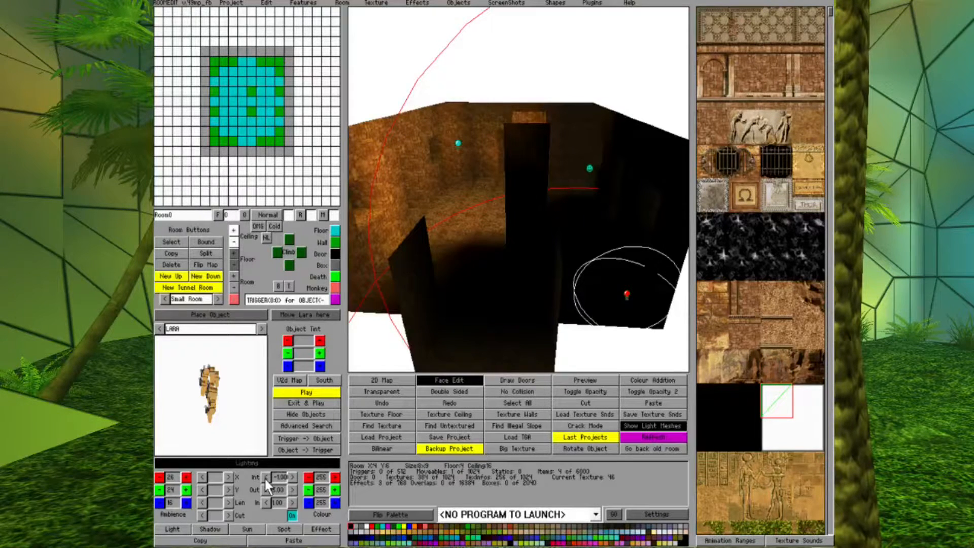
Step: Weaken the shadow bulb by raising its intensity to about -0.09
left_click(289, 476)
left_click(288, 477)
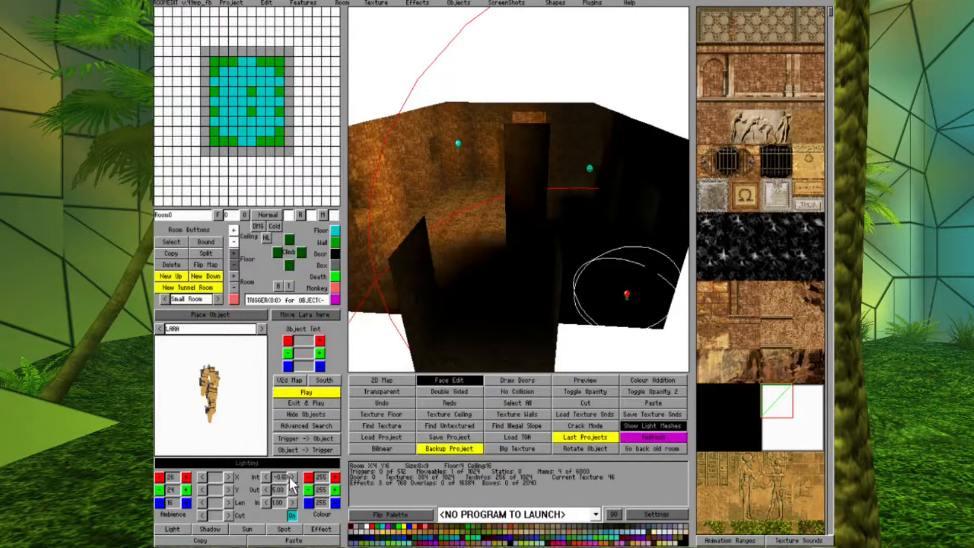
left_click(289, 477)
left_click(289, 477)
left_click(290, 477)
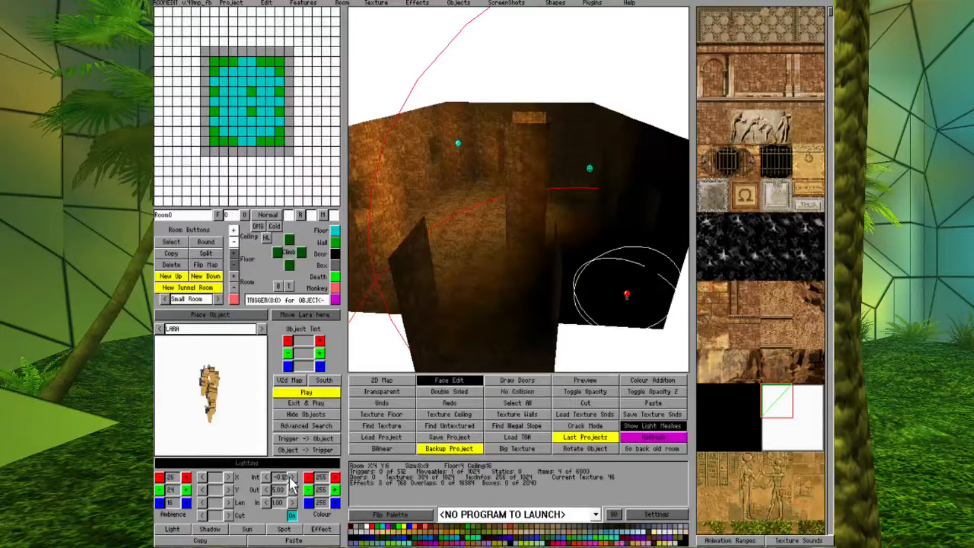
Step: Adjust the shadow bulb's outer range, trying smaller and larger radii before settling on 3.03
left_click(266, 489)
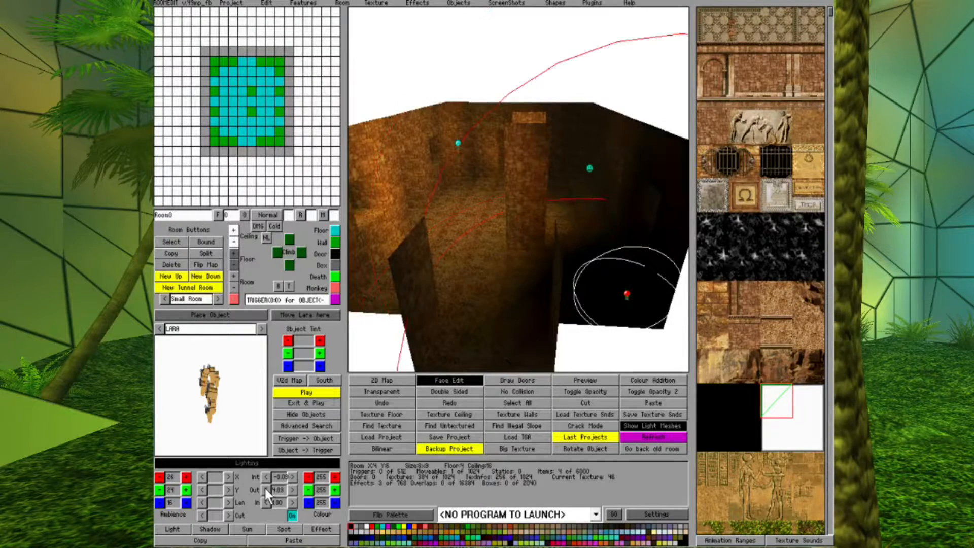
left_click(291, 489)
left_click(291, 489)
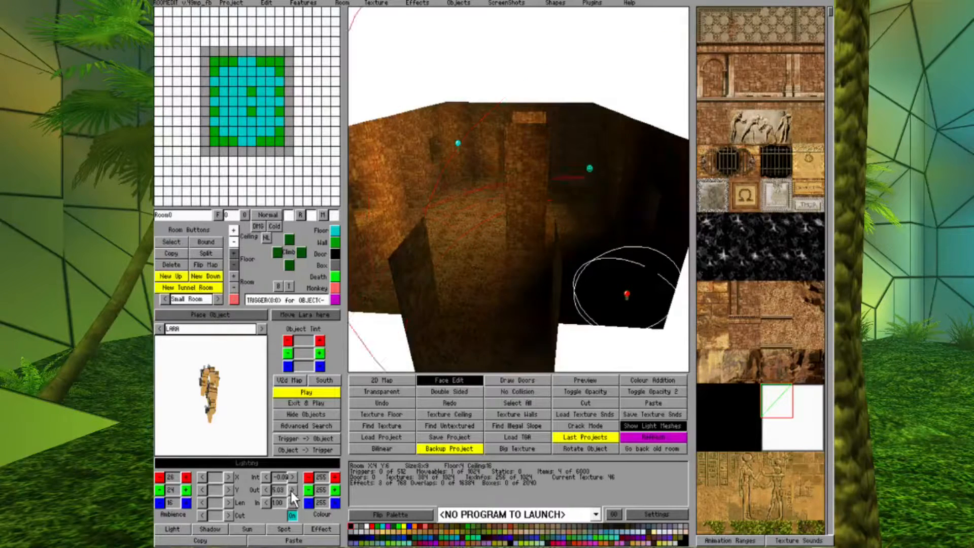
left_click(291, 490)
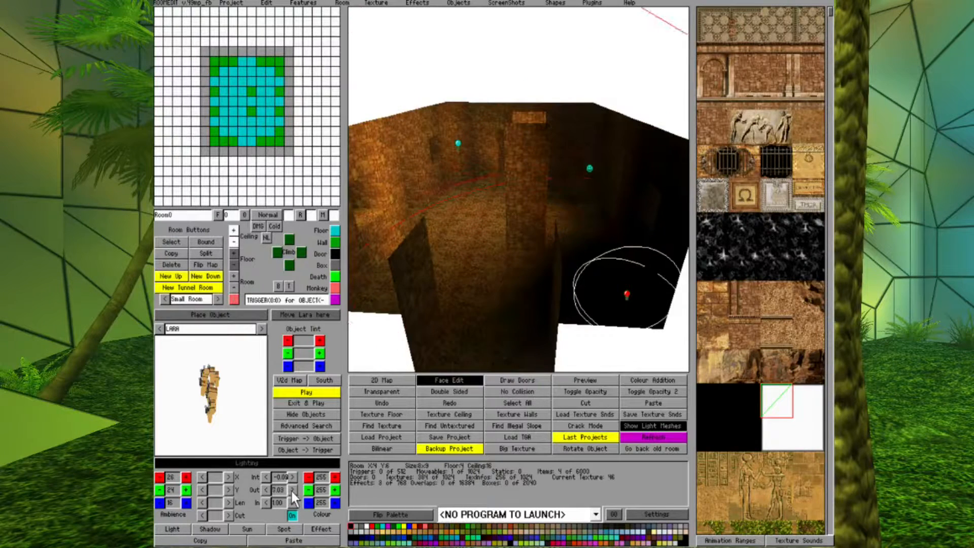
left_click(265, 489)
Step: Examine from above and from inside the room how the shadow bulb darkens its corner
key("Right")
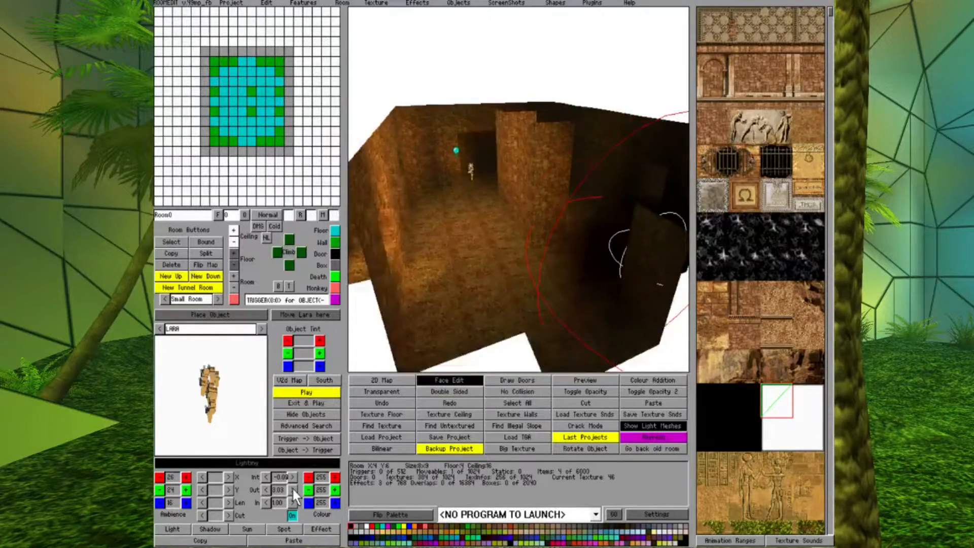
key("Up")
key("Right")
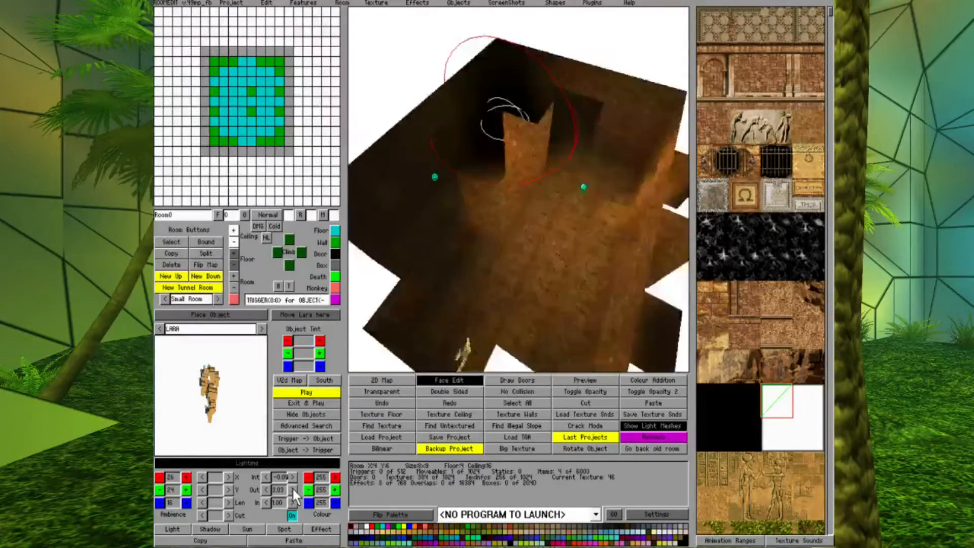
key("Down")
key("Right")
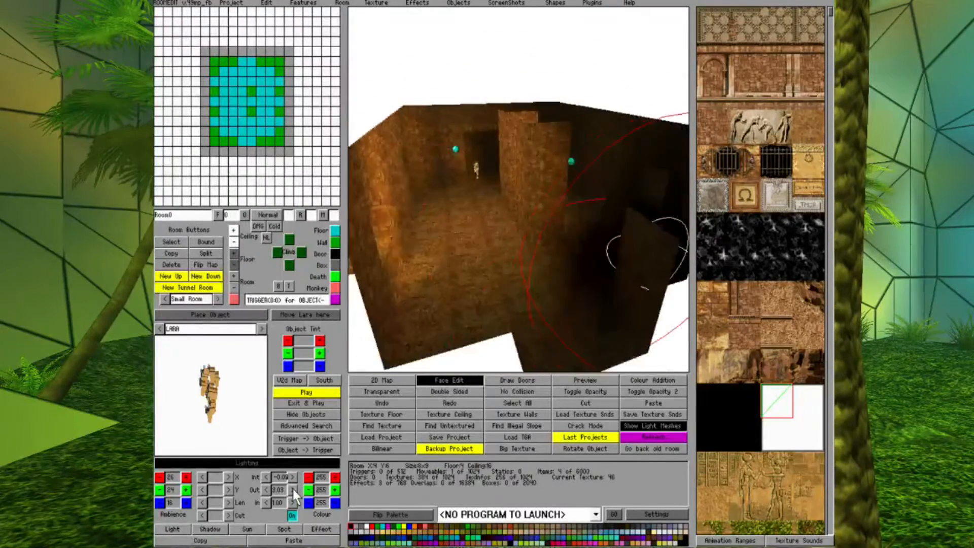
key("Page_Up")
key("Page_Up")
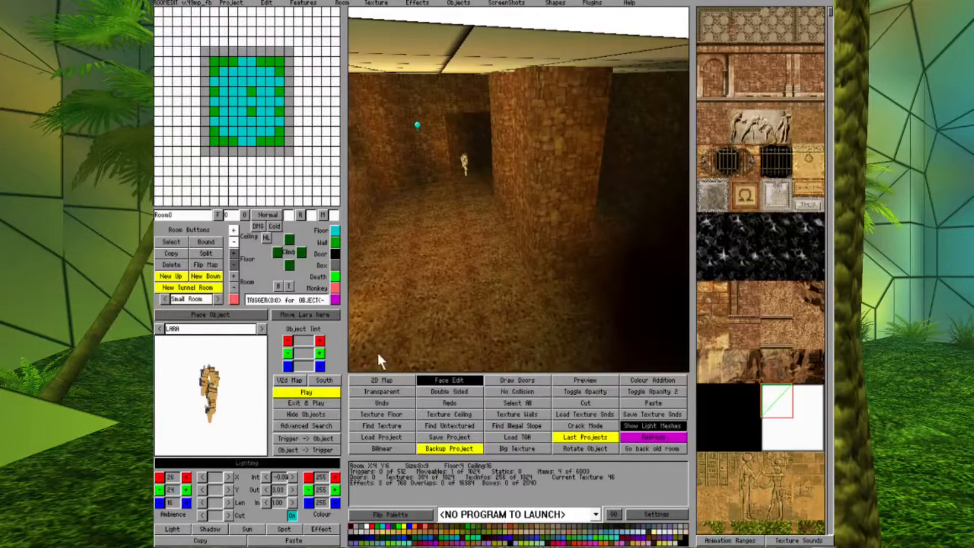
middle_click_drag(466, 326, 442, 316)
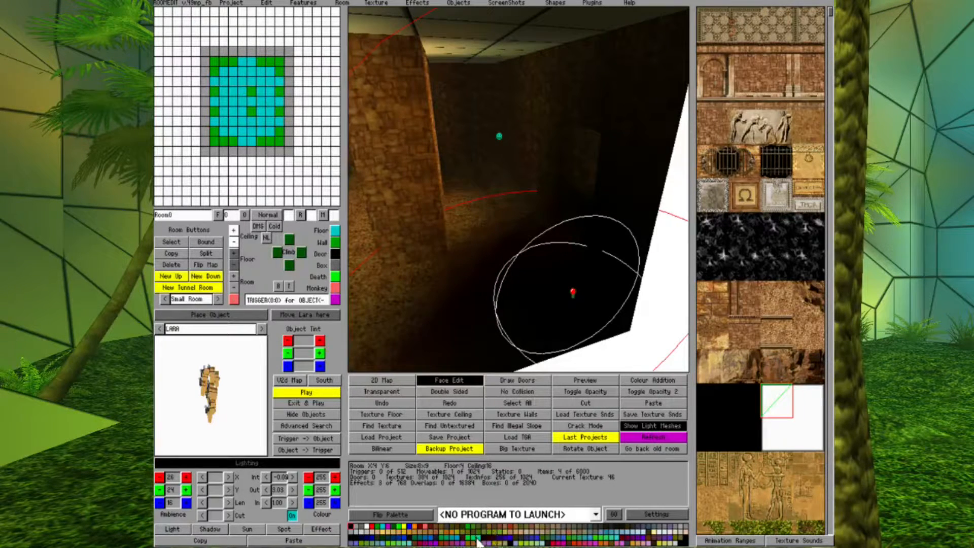
Step: Try the green-teal palette colour (0, 204, 152) on the shadow bulb and inspect the tinted corner
left_click(479, 541)
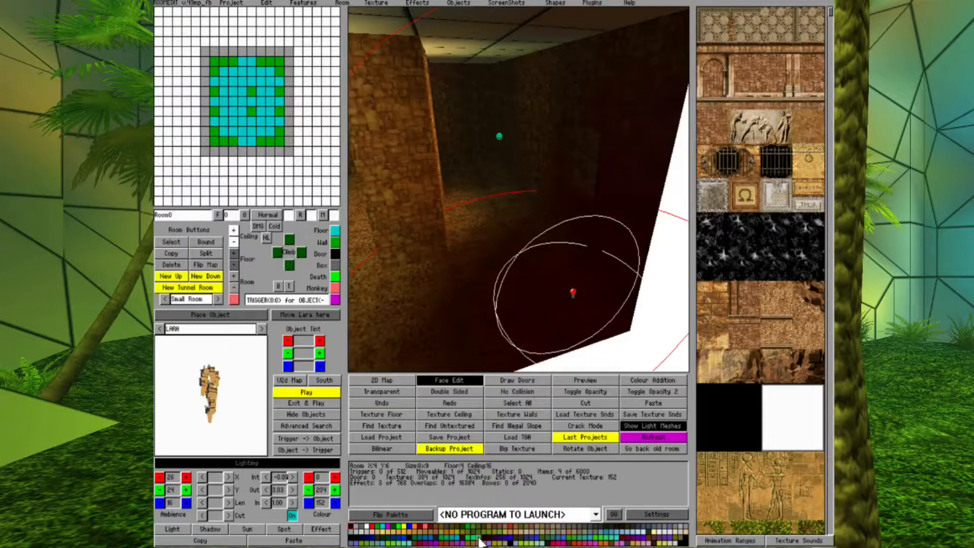
key("Right")
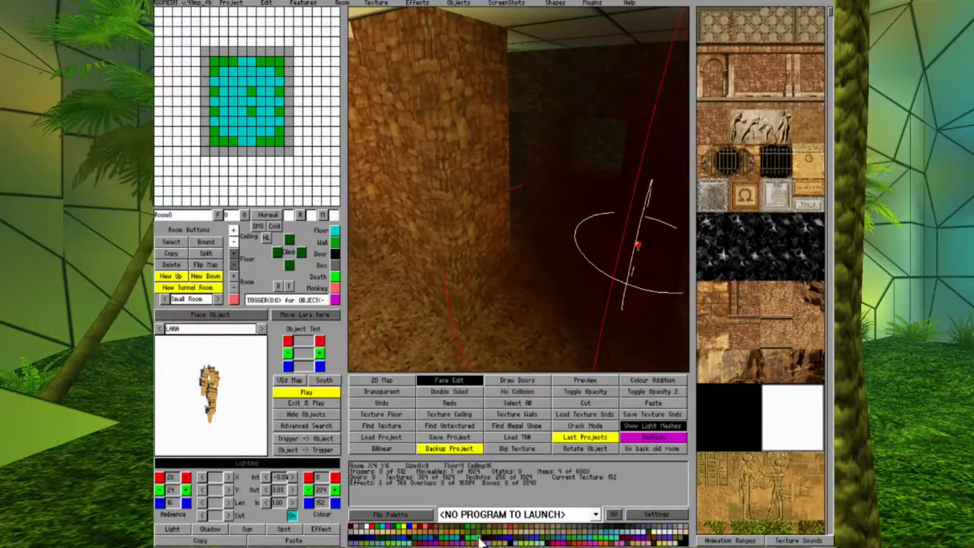
key("Down")
key("Up")
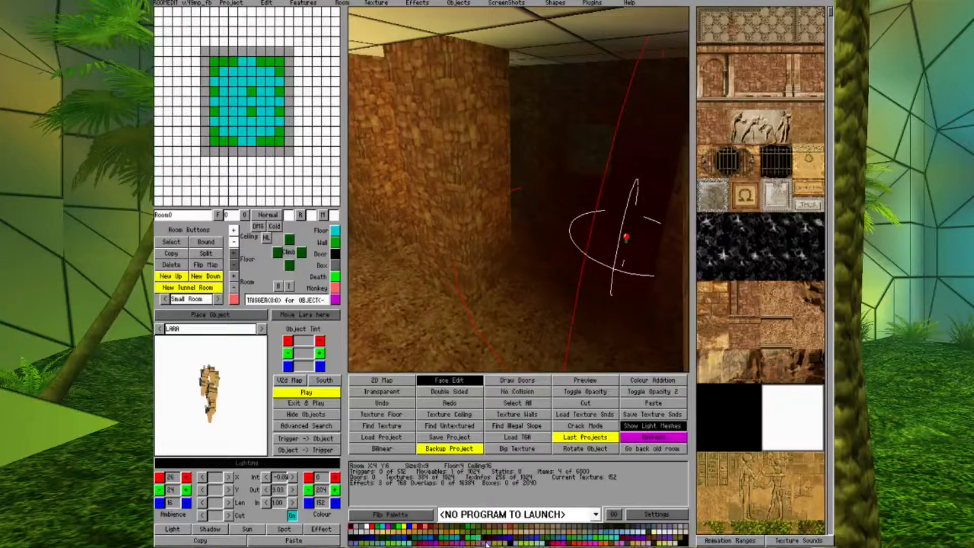
Step: Try several other palette colours on the shadow bulb, including yellow (204, 204, 0) and cyan (0, 204, 204)
left_click(458, 536)
left_click(404, 527)
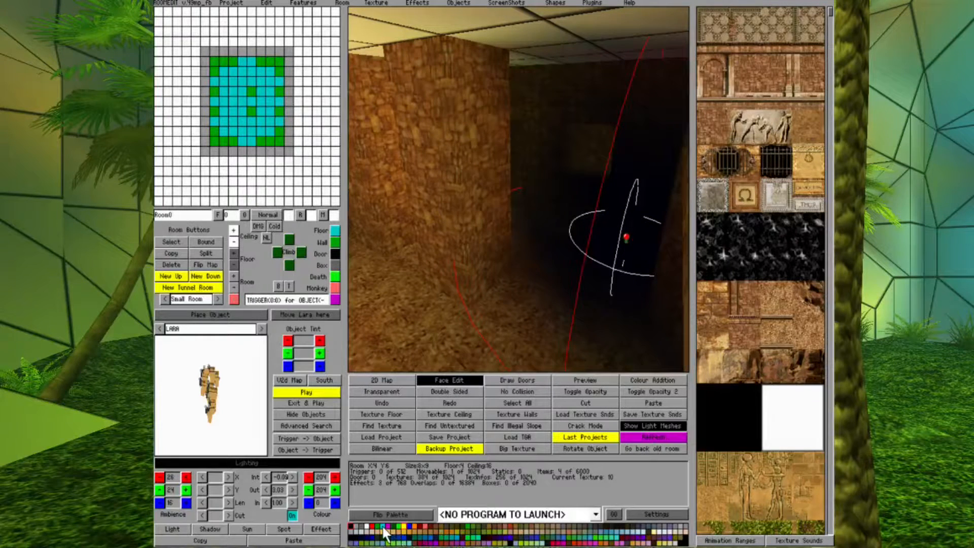
left_click(382, 526)
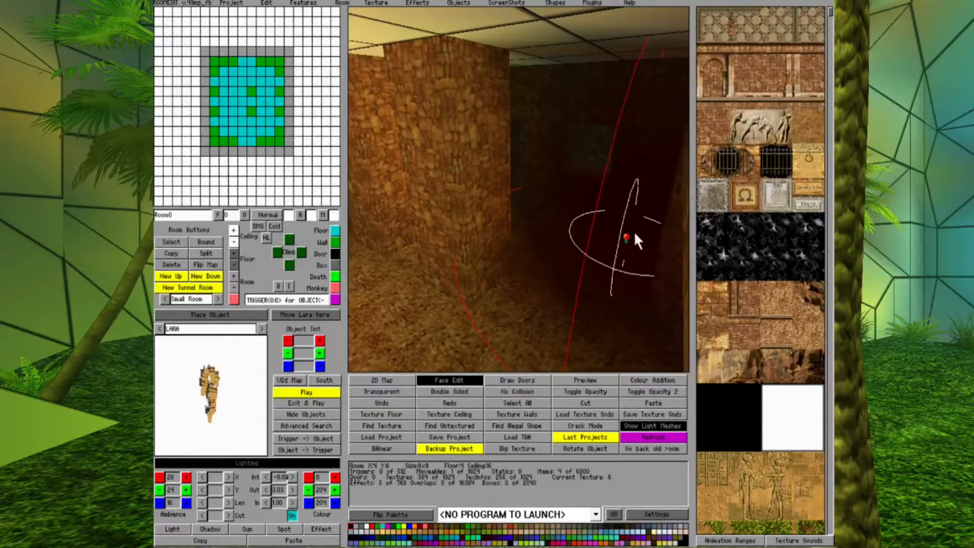
left_click(467, 530)
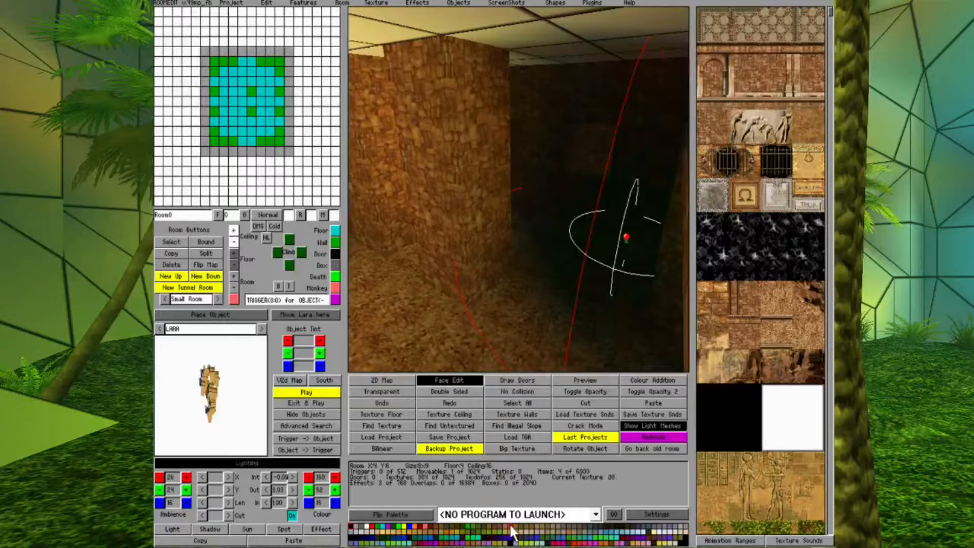
left_click(456, 531)
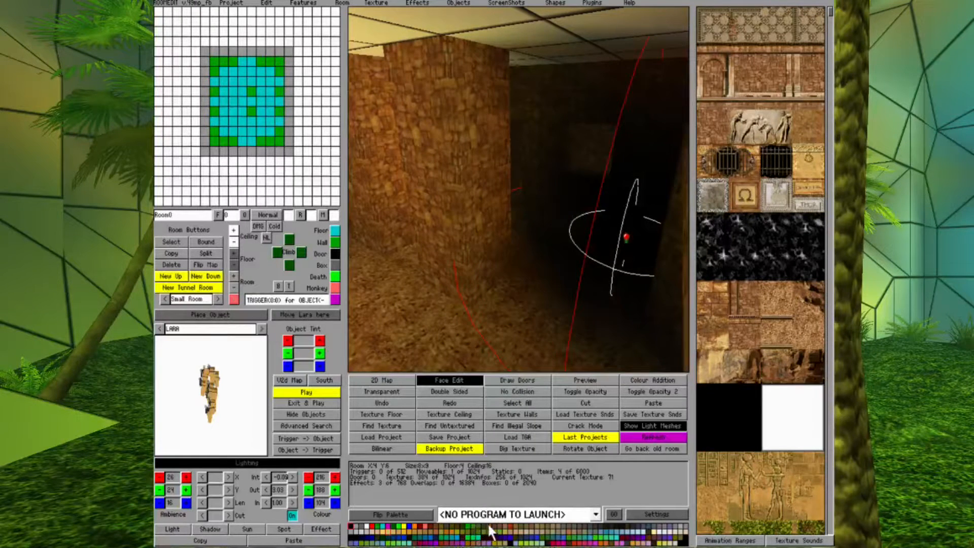
left_click(520, 528)
left_click(548, 528)
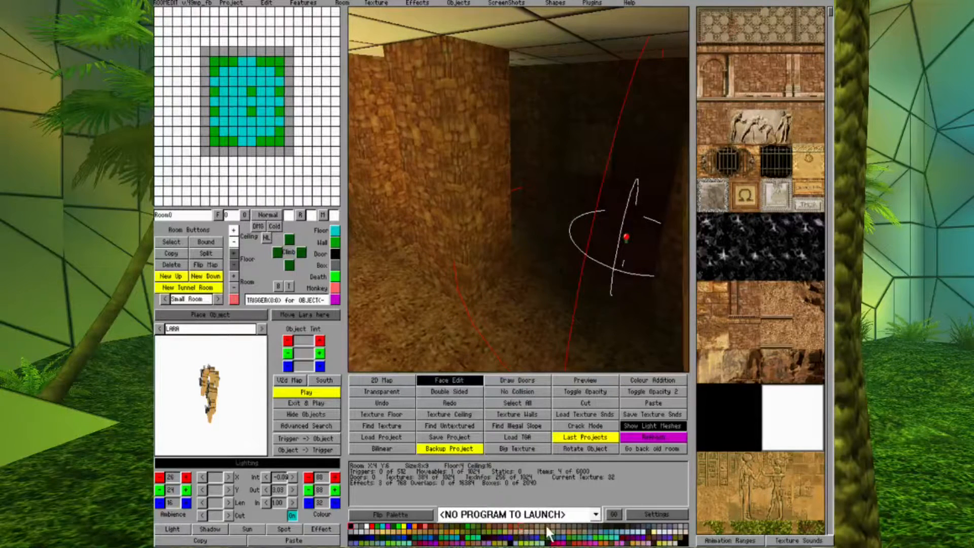
Step: Give the shadow bulb the dark grey colour 44, 48, 48 and set its intensity to about -0.28
left_click(600, 527)
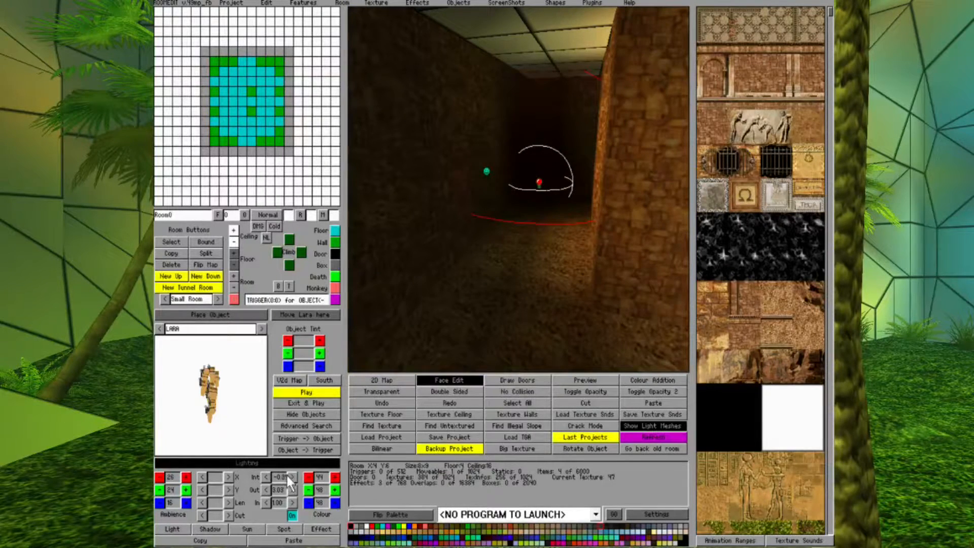
left_click(291, 476)
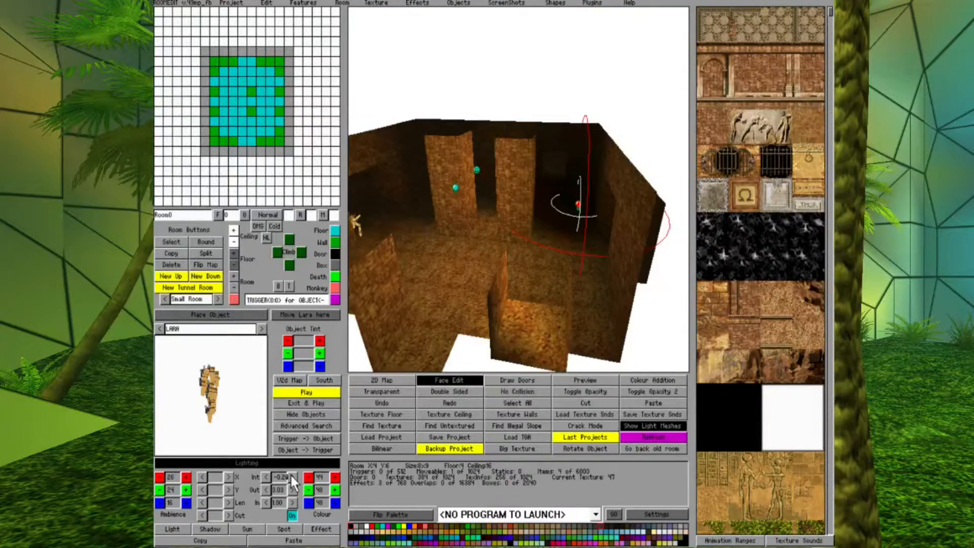
Step: Examine the shadow bulb's effect on the corner, pillars and floor from several angles around the room
key("Left")
key("Up")
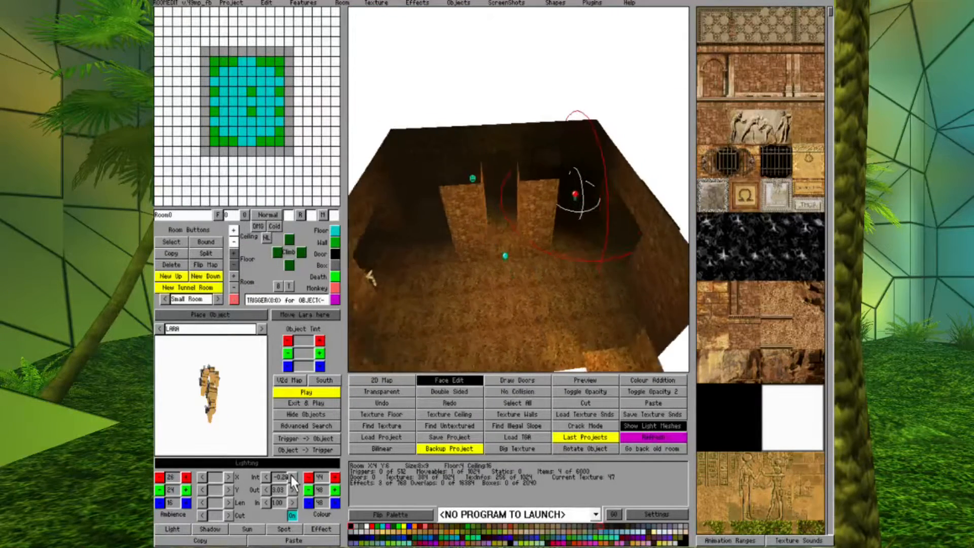
key("Down")
key("Left")
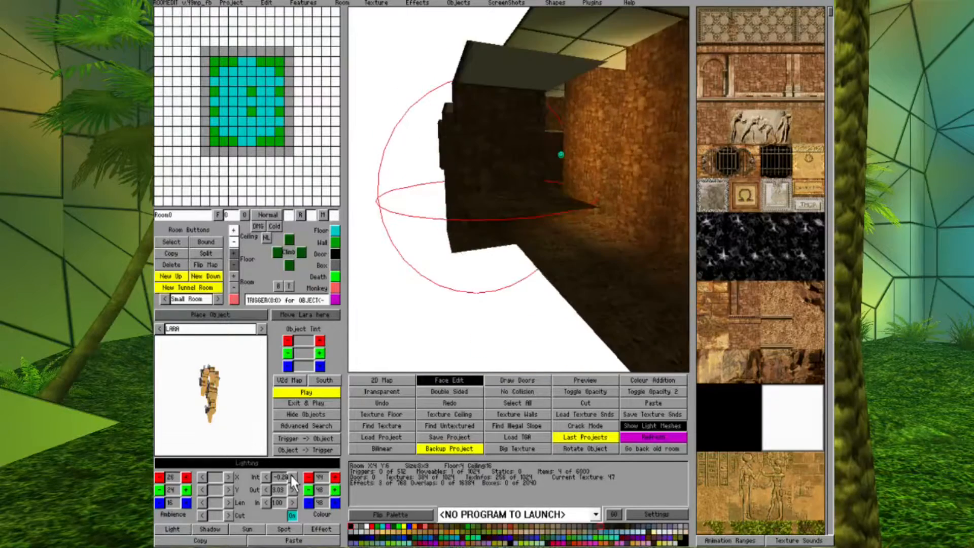
key("Left")
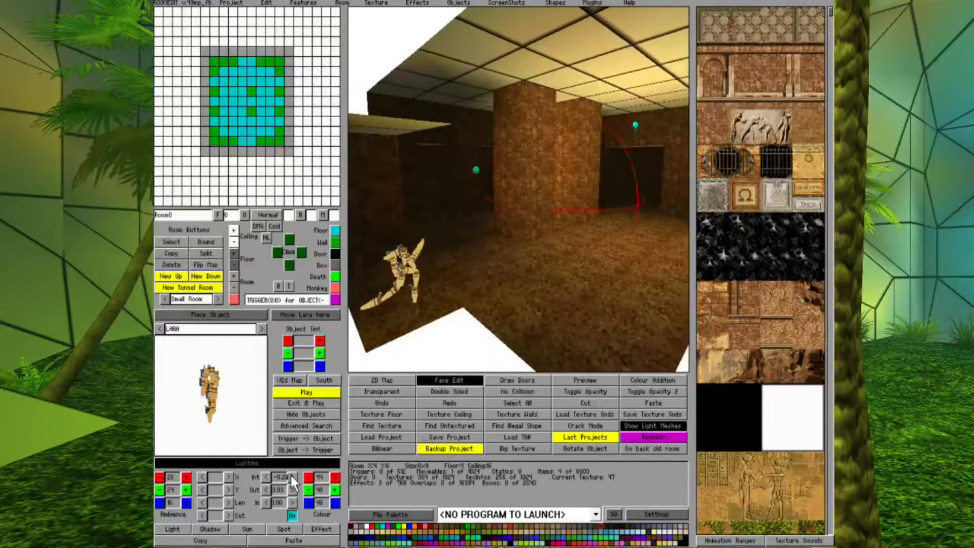
key("Up")
key("Left")
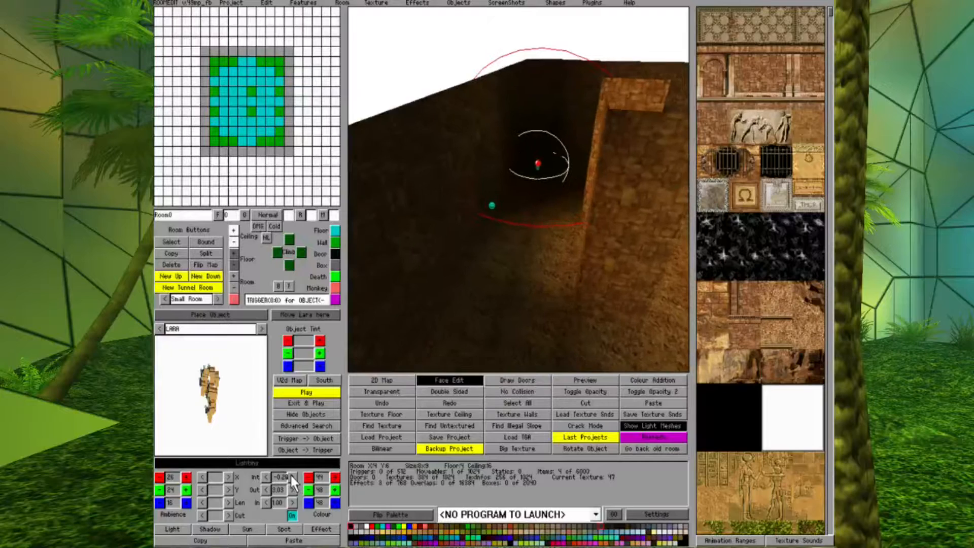
key("Page_Up")
key("Down")
key("Page_Down")
key("Page_Down")
key("Left")
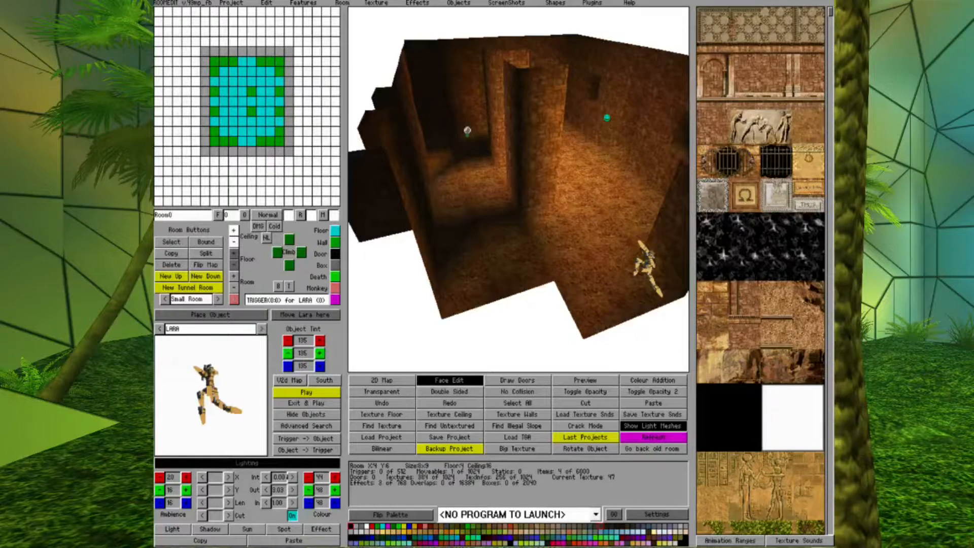
Step: Leave the textured view, place a spot bulb on the floor square at X9 Y8 and select it
left_click(446, 379)
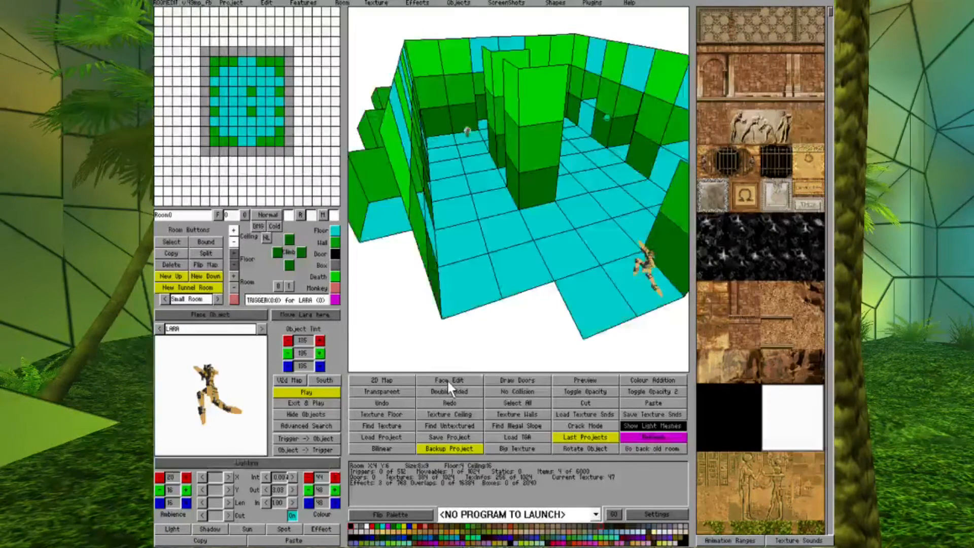
left_click(284, 529)
left_click(507, 226)
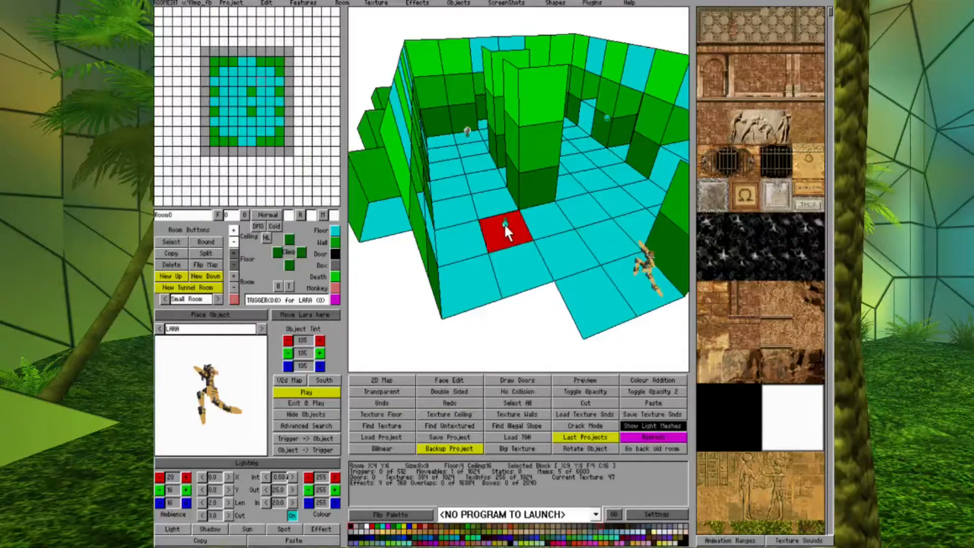
left_click(505, 223)
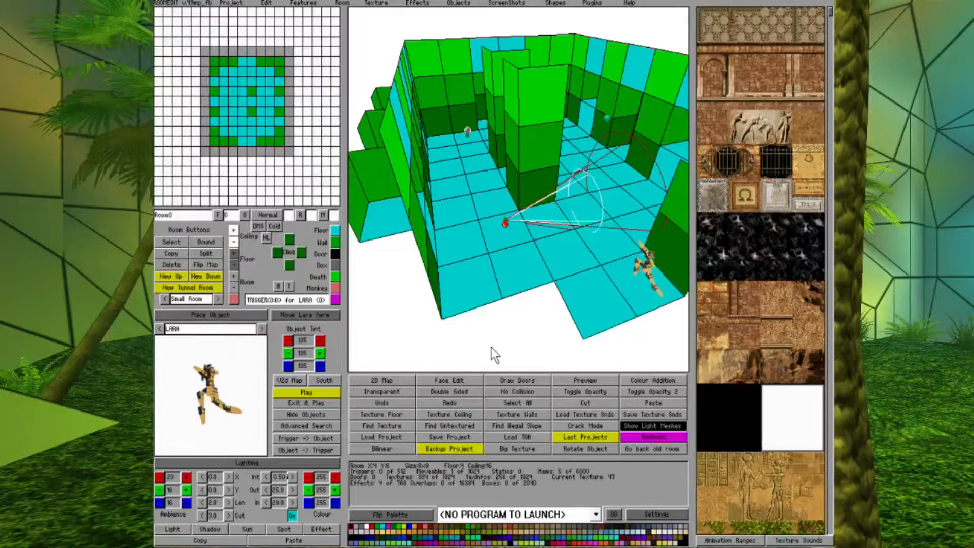
Step: Examine the spot bulb's cone and direction from several angles, first in the grid view and finally in the lit, textured view
key("Left")
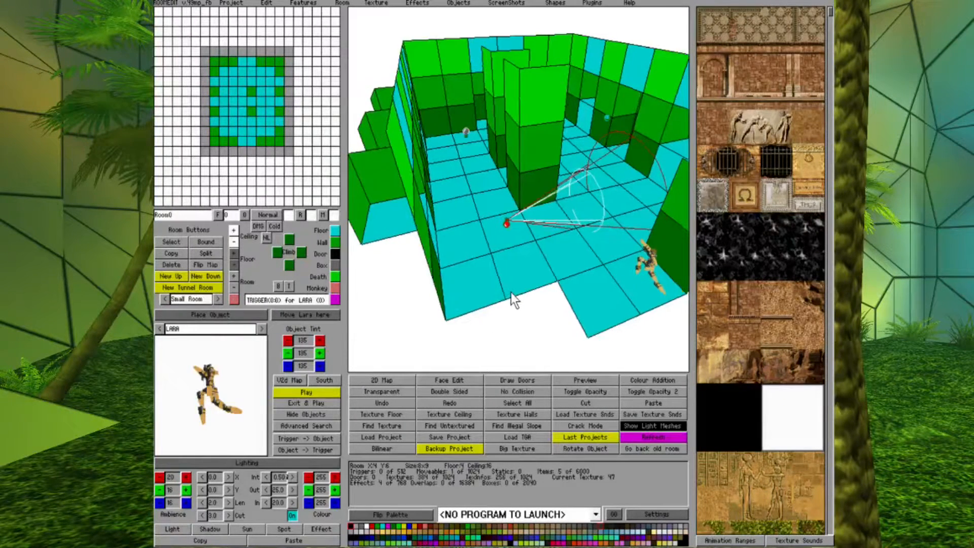
key("Up")
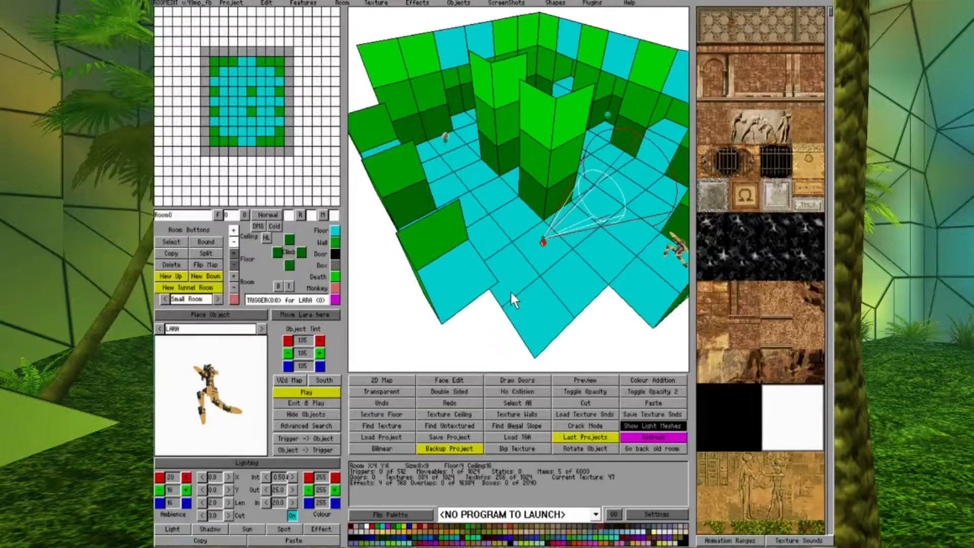
key("Left")
key("Left")
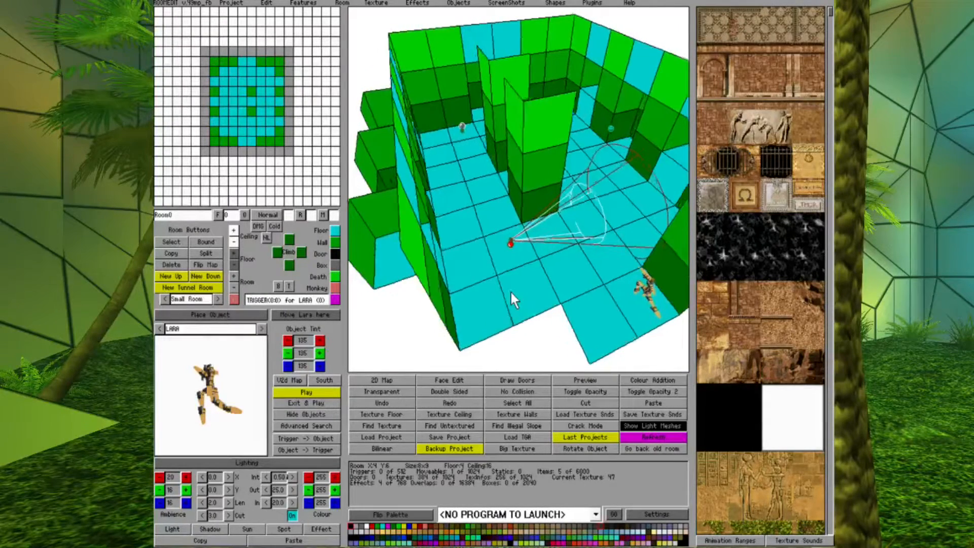
key("Right")
key("Left")
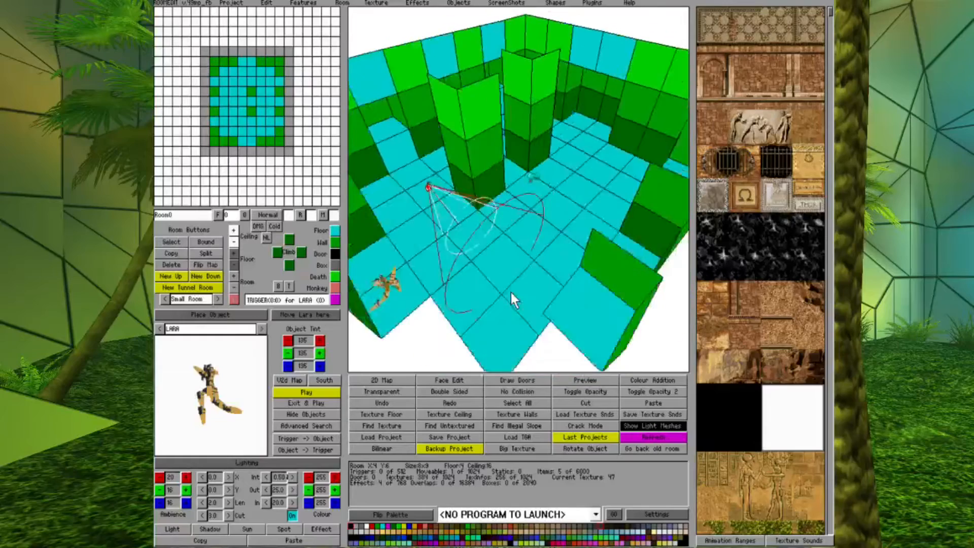
key("Right")
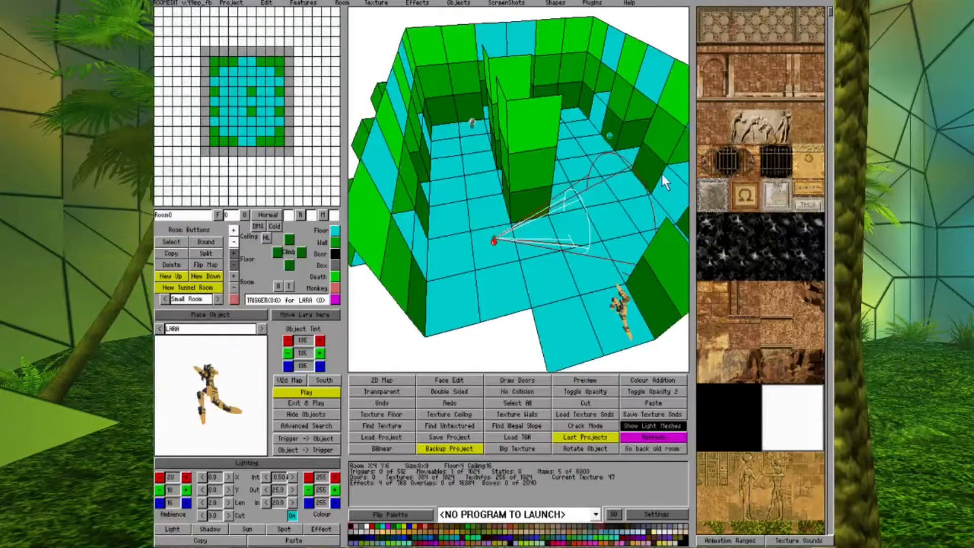
left_click(248, 461)
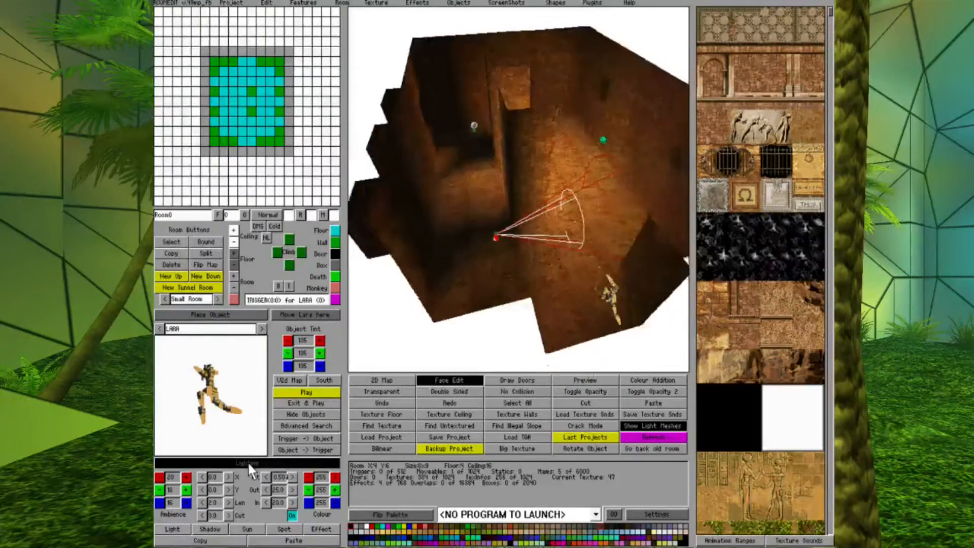
key("Right")
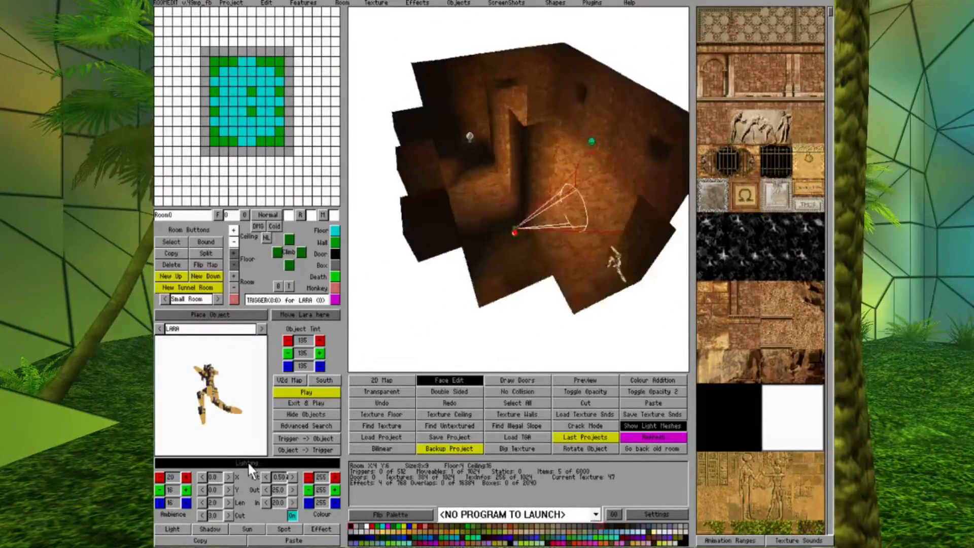
Step: Move the spot bulb across the floor so its cone reaches the nearby side wall
key("Down")
key("Page_Up")
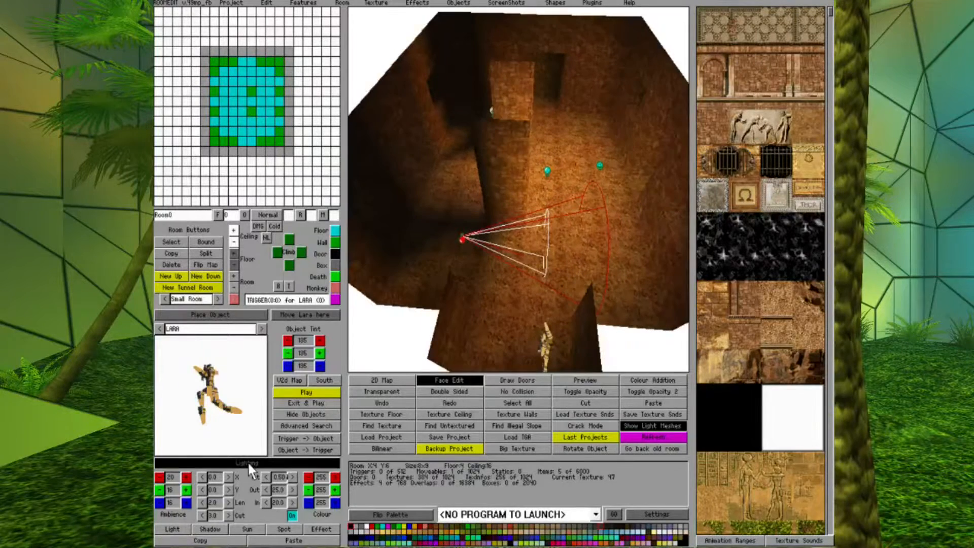
key("Right")
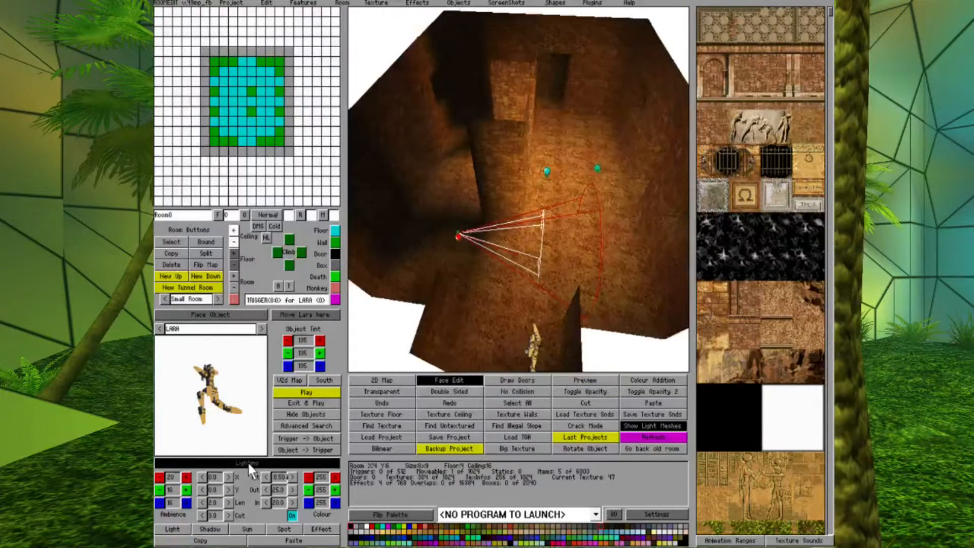
key("ctrl+Right")
key("ctrl+Right")
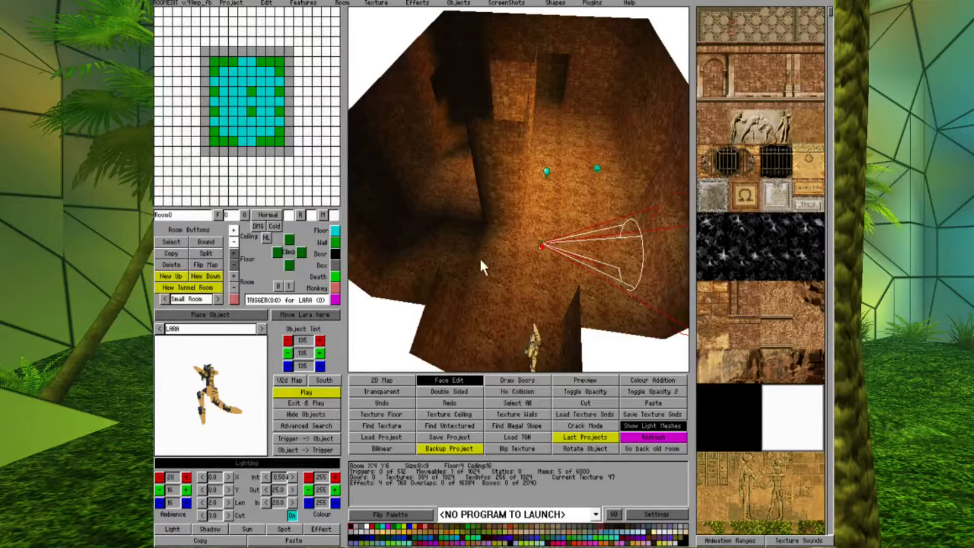
middle_click_drag(609, 231, 581, 221)
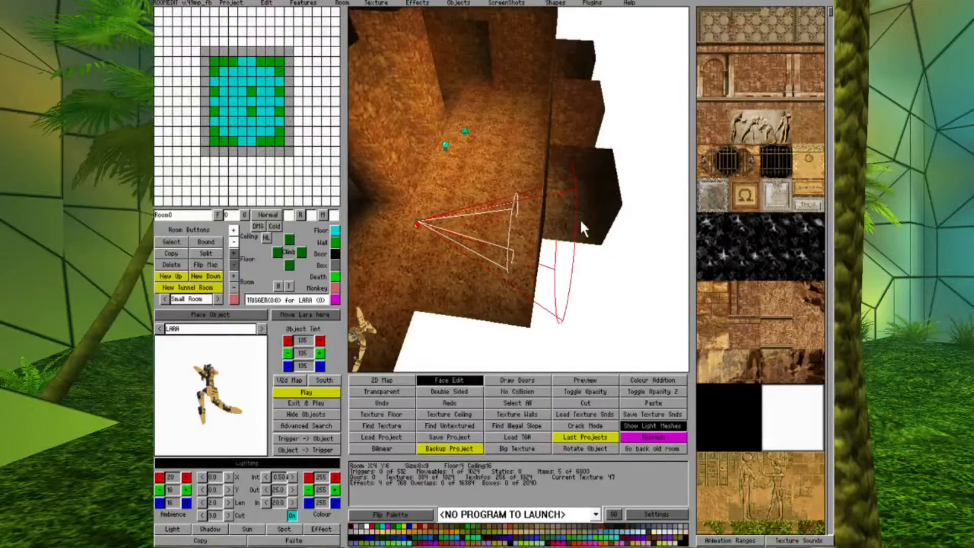
key("Right")
key("Up")
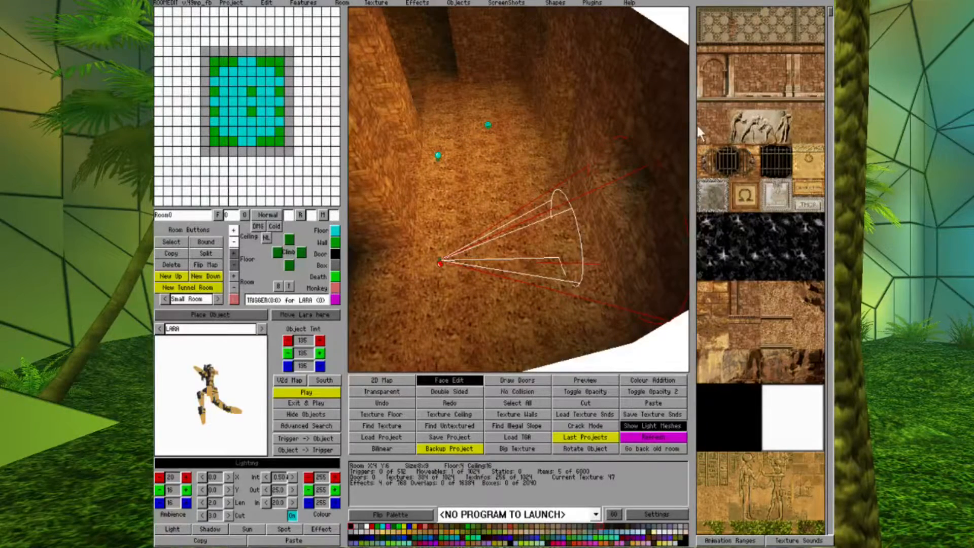
Step: Select the light bulb in front of the spot bulb and move it away towards the far end of the room
left_click(437, 156)
key("shift+Up")
key("shift+Up")
key("shift+Up")
key("shift+Up")
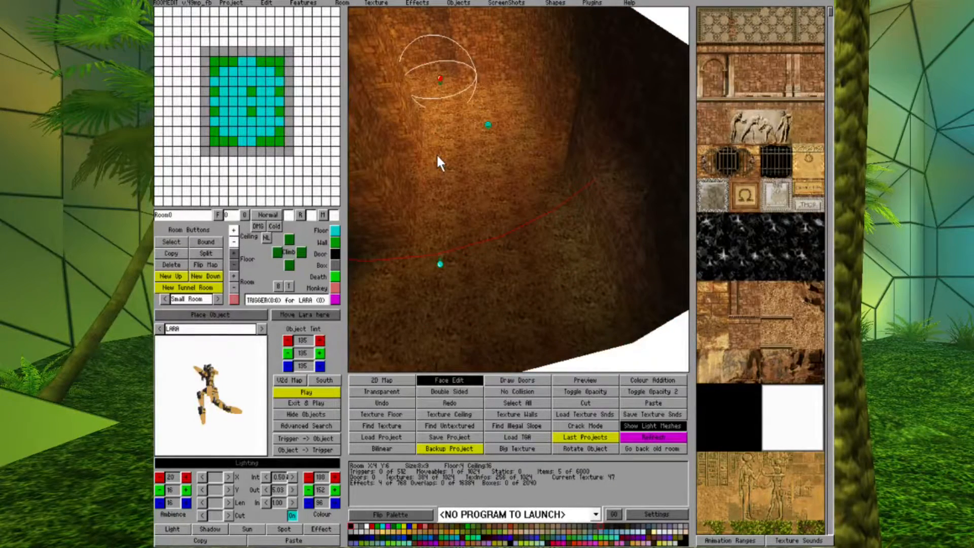
key("shift+Up")
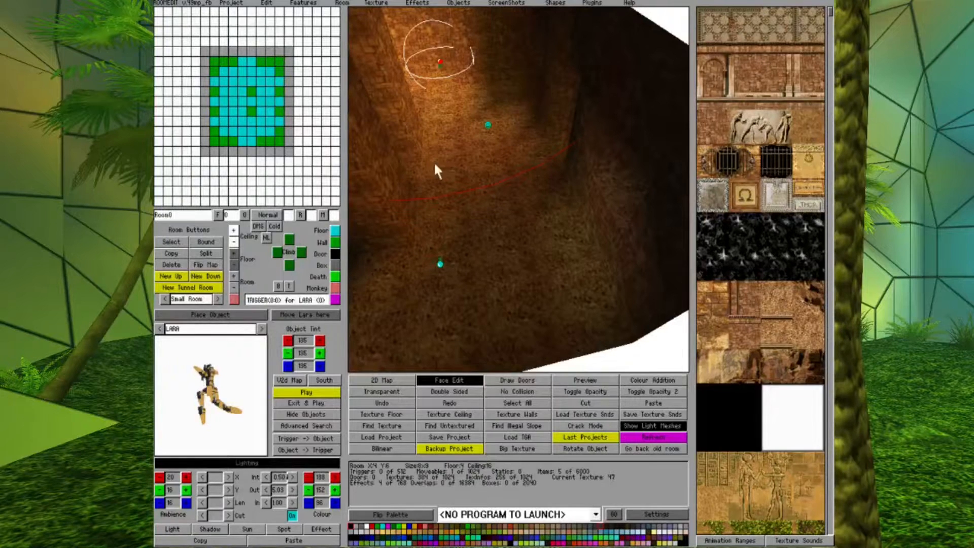
Step: Reselect the spot bulb, give it the white colour 252, 252, 252 and set its intensity to 1.00
left_click(441, 268)
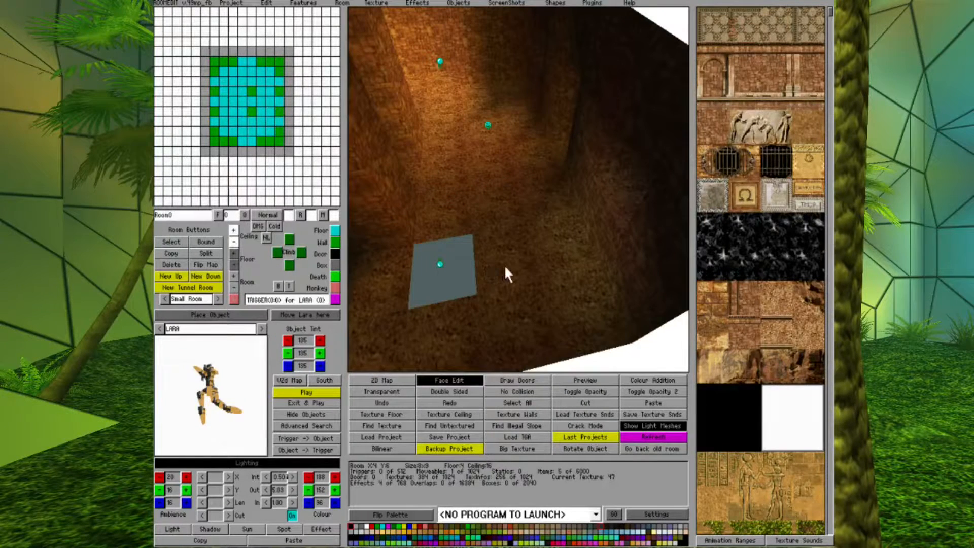
right_click(505, 266)
left_click(450, 287)
left_click(441, 264)
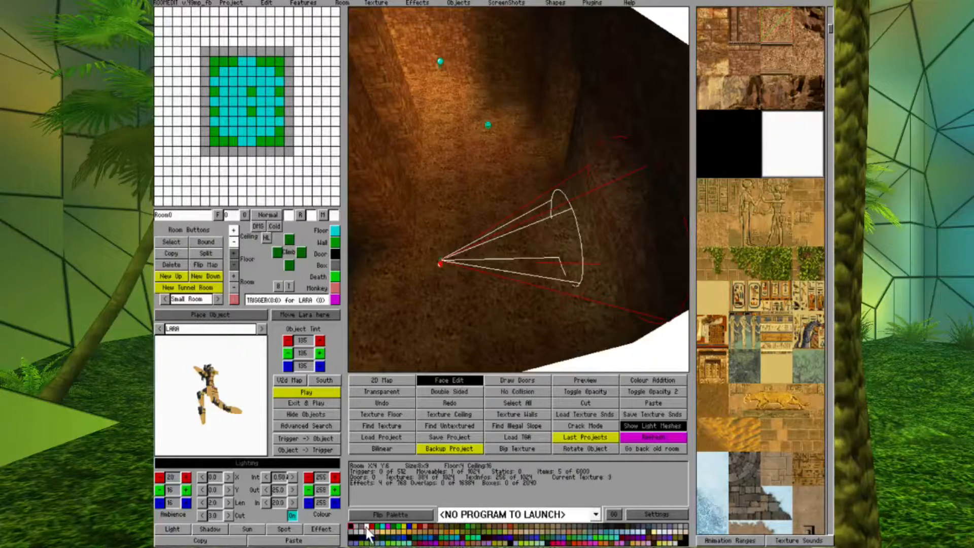
left_click(291, 478)
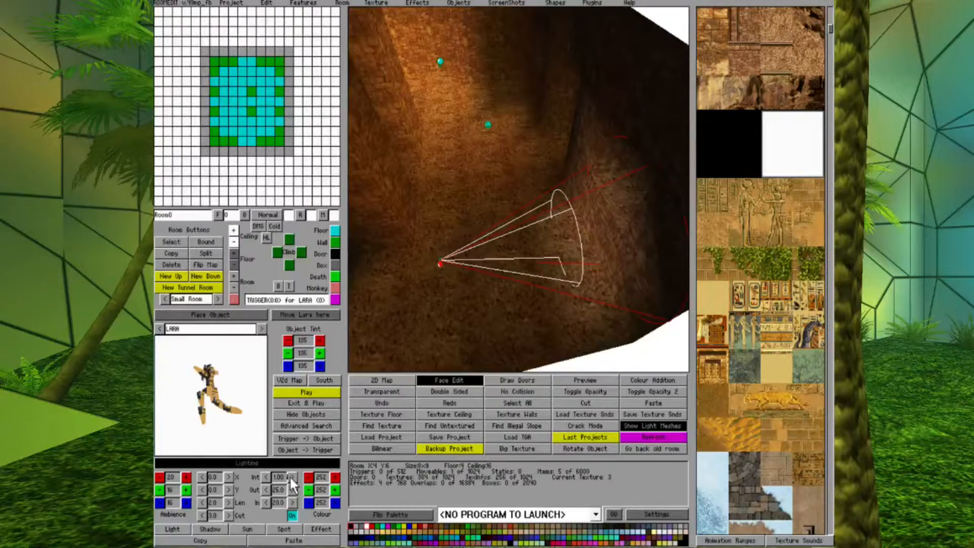
Step: Try several X angles for the spot bulb, swinging its cone up and down and ending at 350
key("Up")
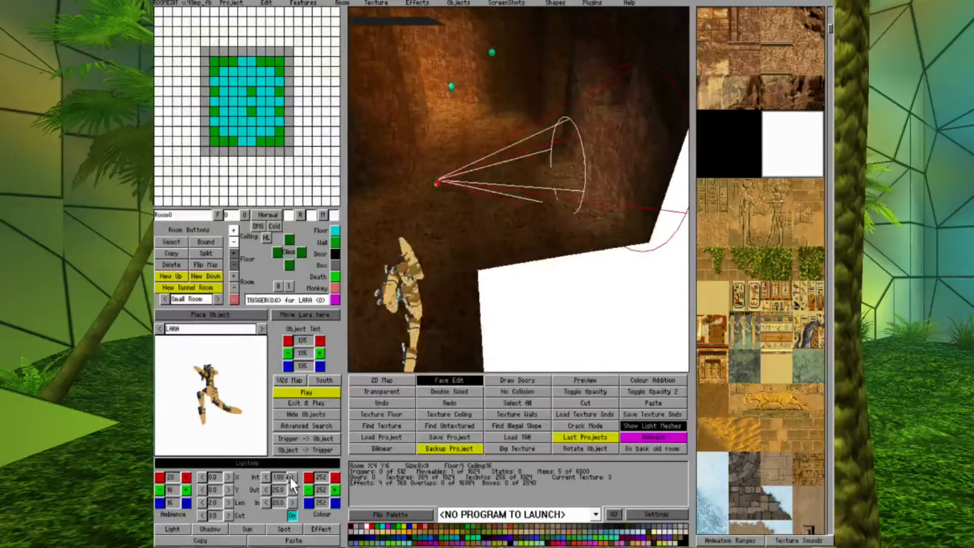
key("Down")
key("Right")
key("Left")
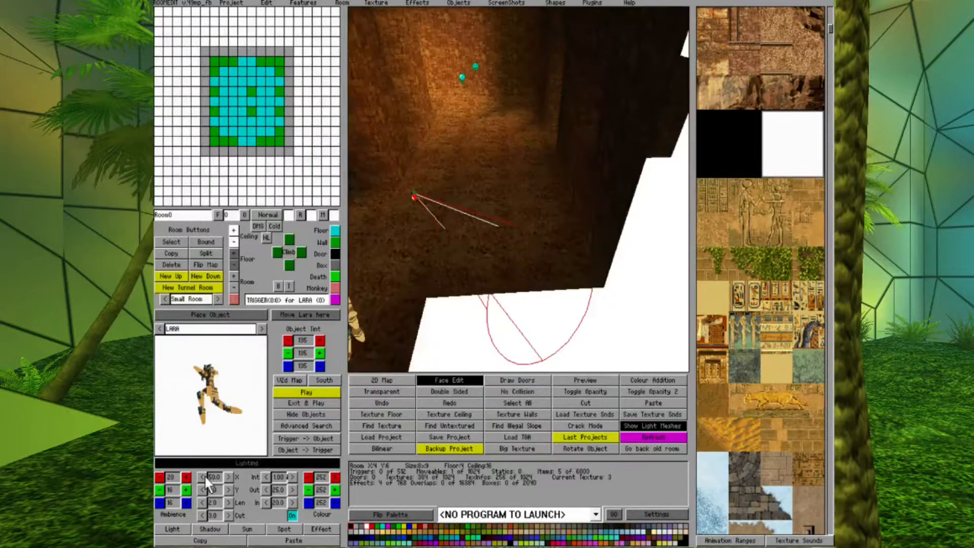
left_click(205, 477)
left_click(205, 477)
left_click(205, 477)
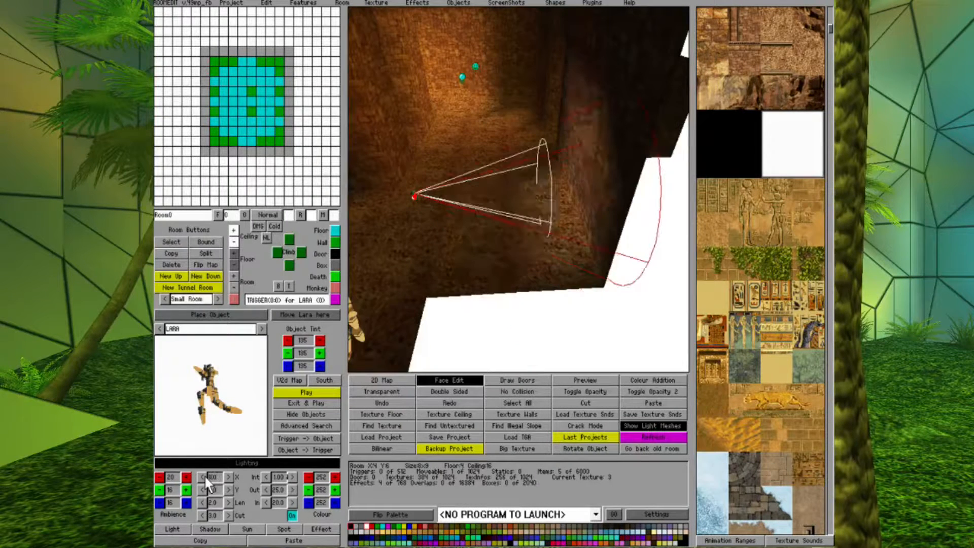
left_click(205, 477)
left_click(205, 477)
left_click(205, 477)
left_click(205, 477)
left_click(205, 477)
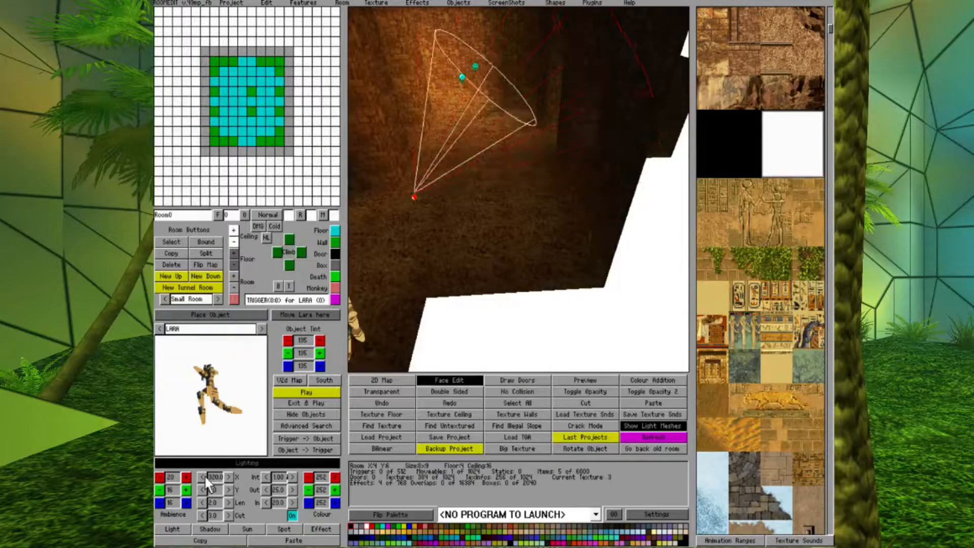
left_click(228, 477)
left_click(228, 477)
left_click(228, 477)
left_click(228, 477)
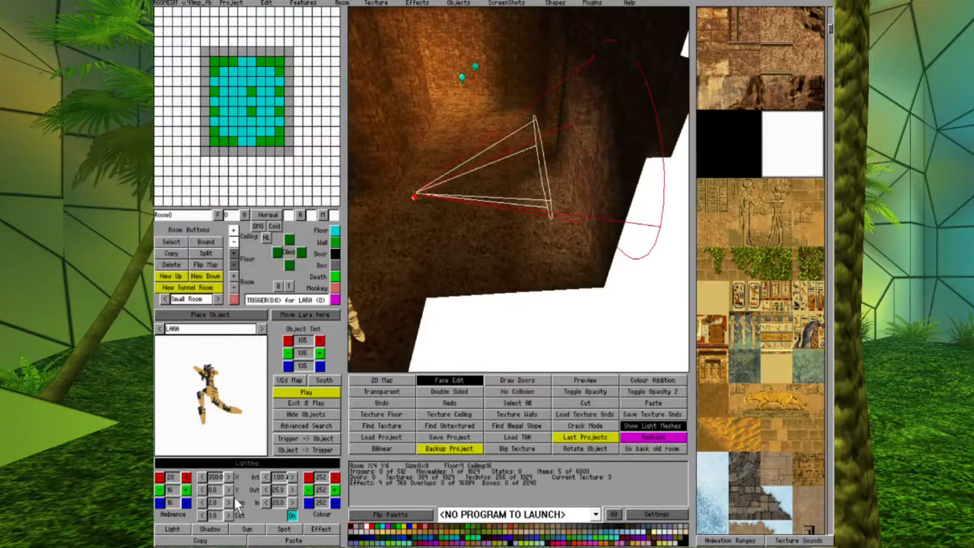
Step: Turn the spot bulb around by setting its Y angle to 70
left_click(229, 490)
left_click(230, 489)
left_click(229, 489)
left_click(229, 489)
left_click(229, 489)
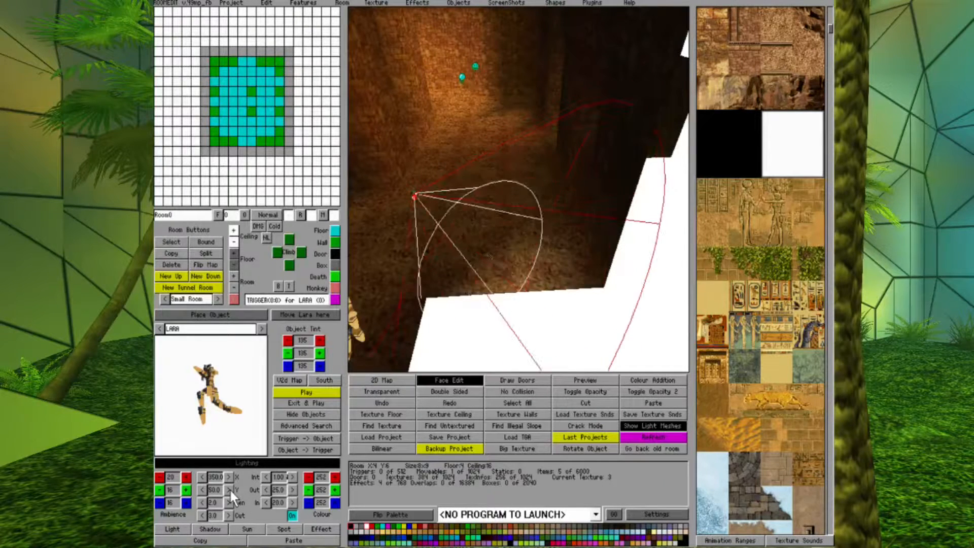
left_click(230, 489)
left_click(229, 490)
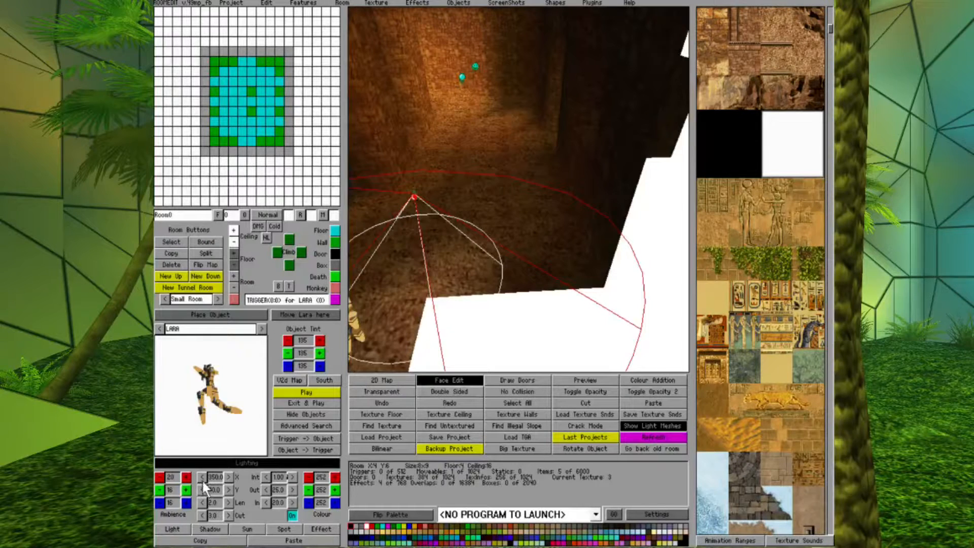
Step: Aim the spot bulb down with an X angle of 79 and raise it so its beam falls on the floor
left_click(229, 476)
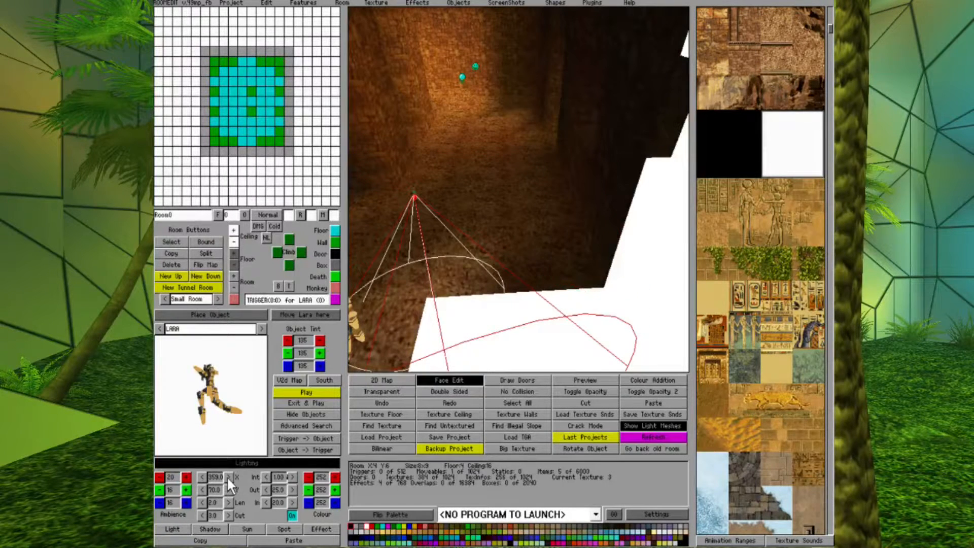
left_click(228, 477)
left_click_drag(228, 477, 228, 477)
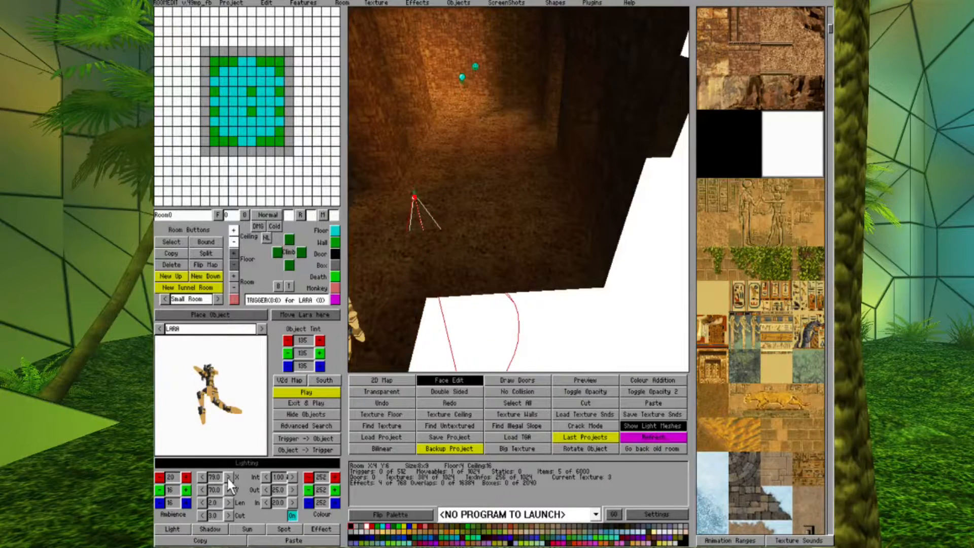
left_click(233, 254)
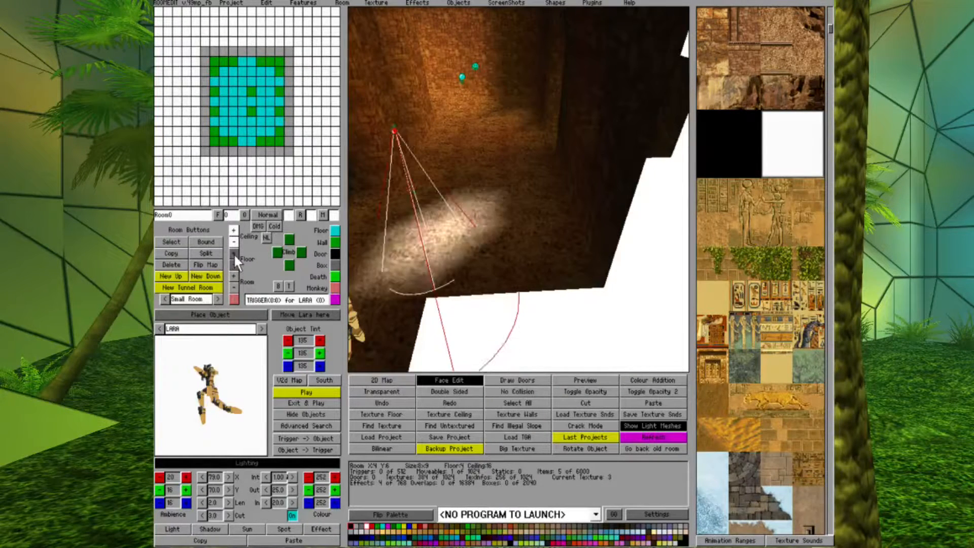
left_click(233, 254)
left_click(233, 254)
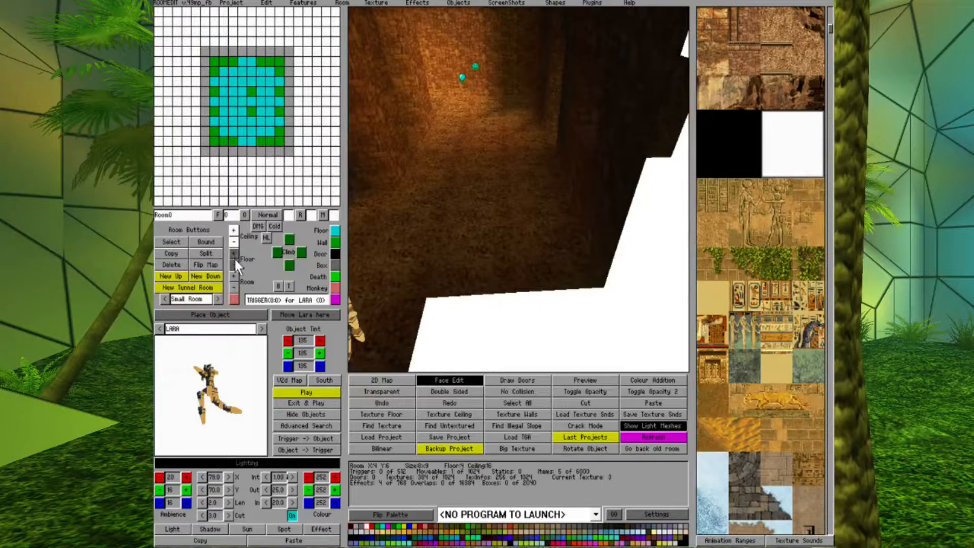
left_click(233, 265)
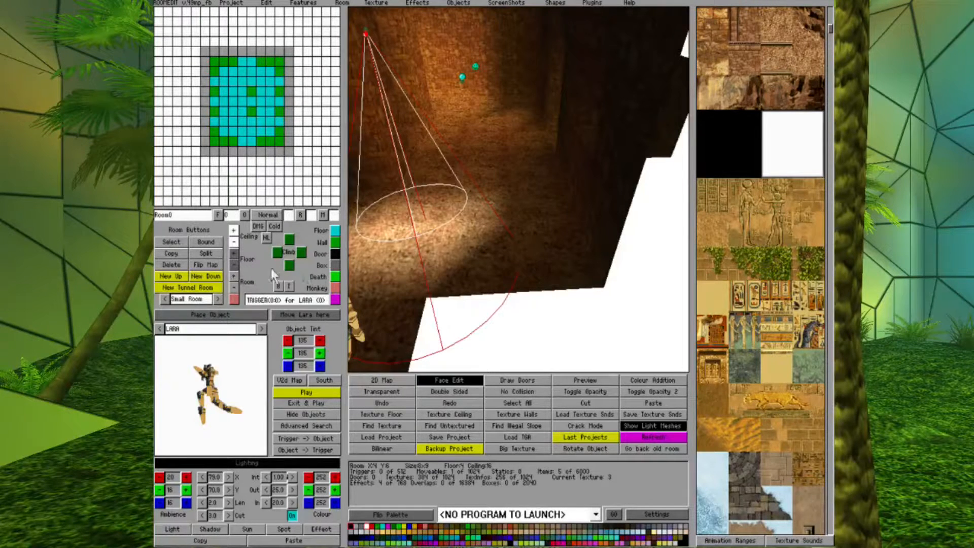
right_click_drag(400, 193, 425, 202)
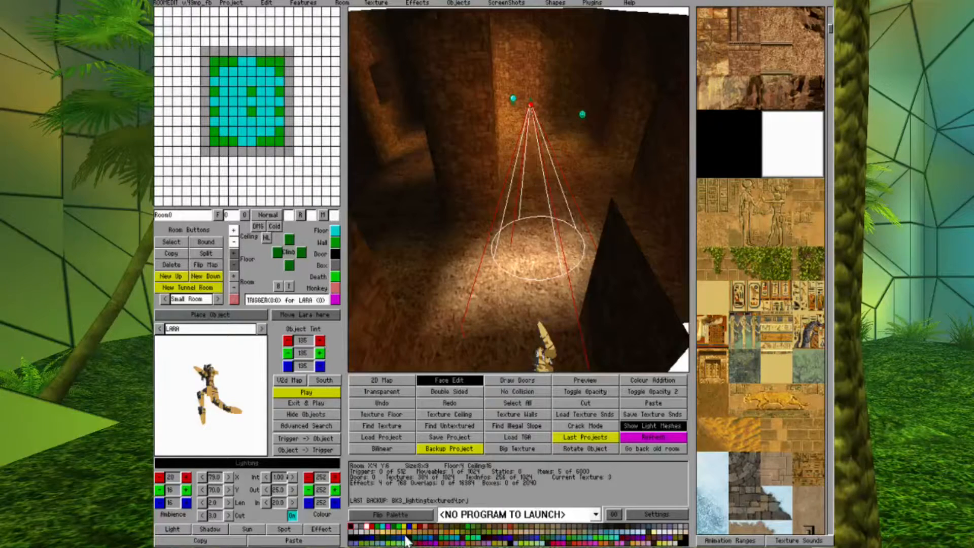
Step: Try several palette colours on the spot bulb, choose the olive 100, 124, 44, set Out to 21.0 and lower the intensity to about 0.87
left_click(466, 532)
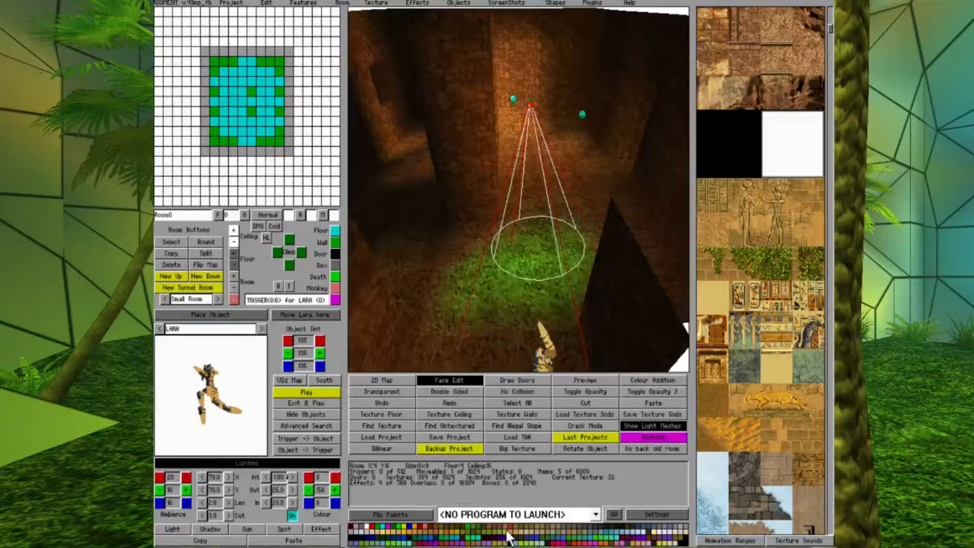
left_click(508, 532)
left_click(589, 528)
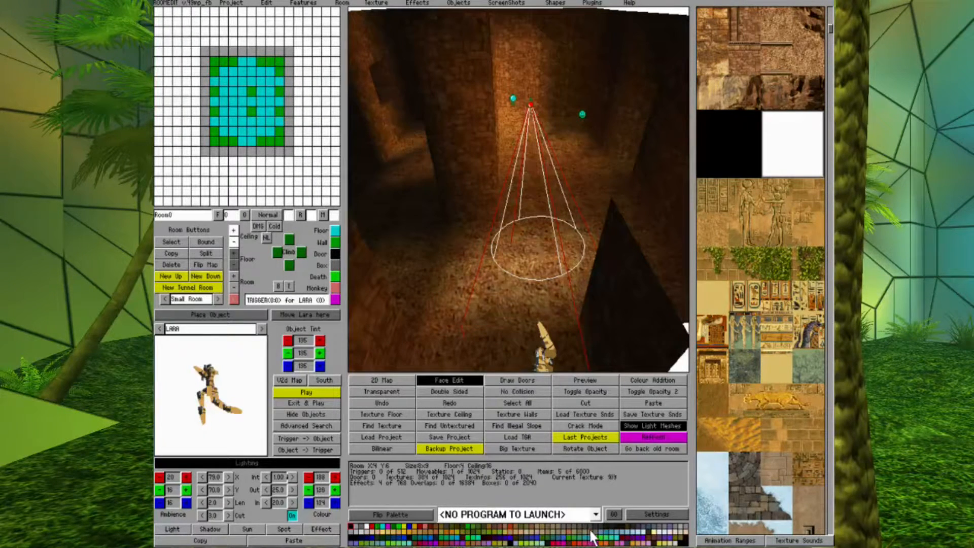
left_click(609, 531)
left_click(603, 536)
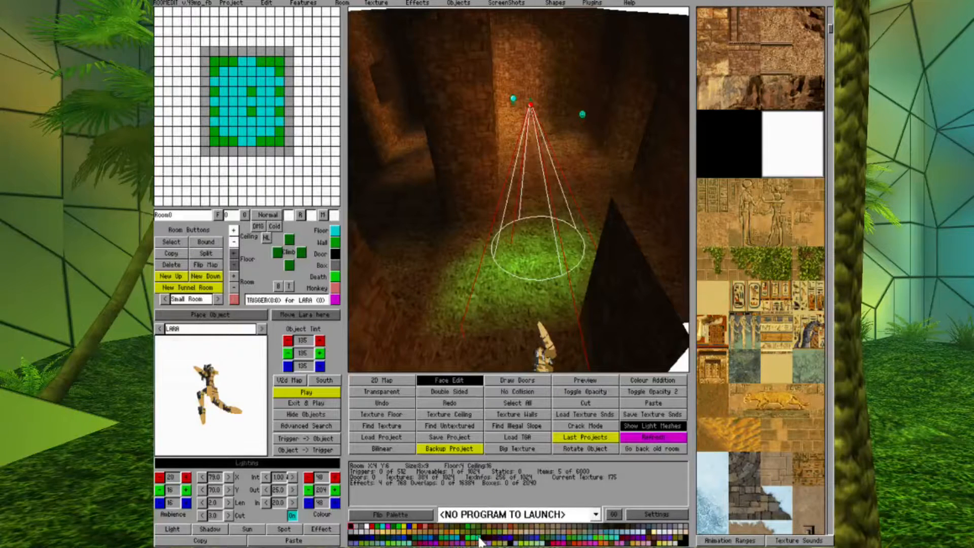
left_click(421, 528)
left_click(403, 528)
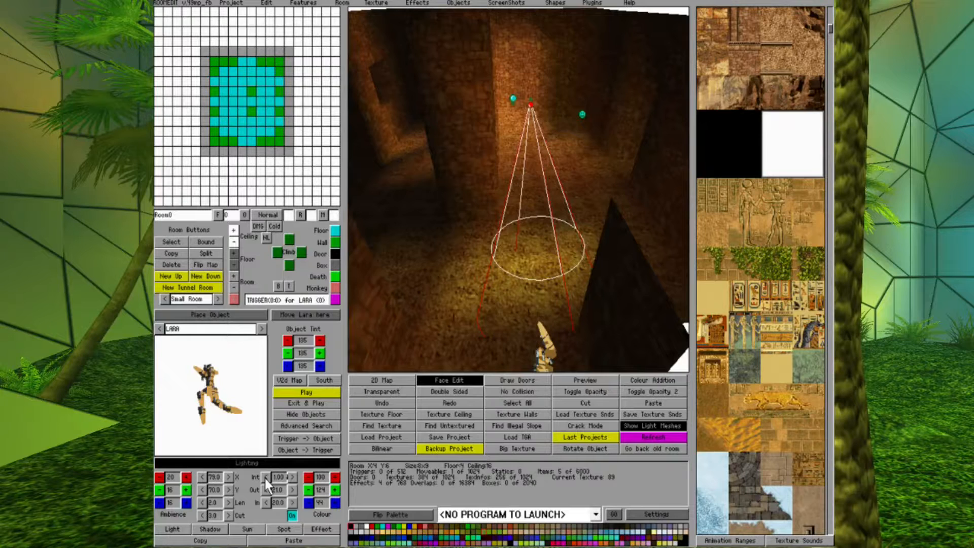
left_click(265, 479)
Step: Aim the spot bulb upward with an X angle of 289 and adjust its height so its beam lights the ceiling
left_click_drag(200, 476, 200, 476)
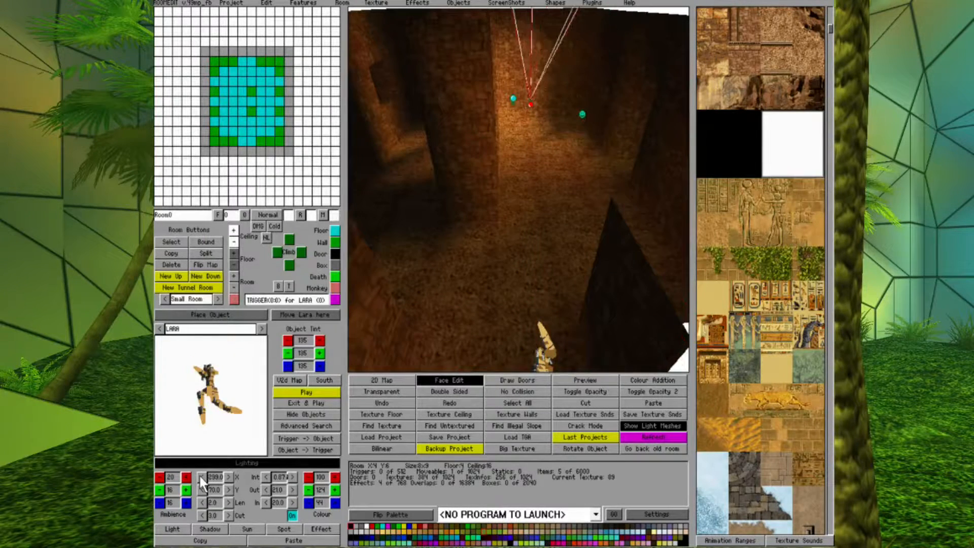
key("Down")
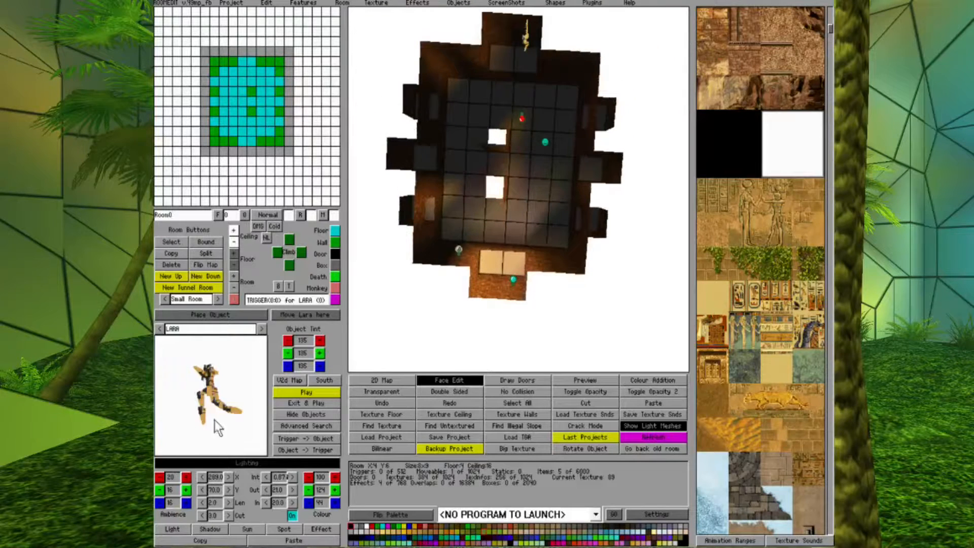
left_click(233, 262)
left_click(233, 262)
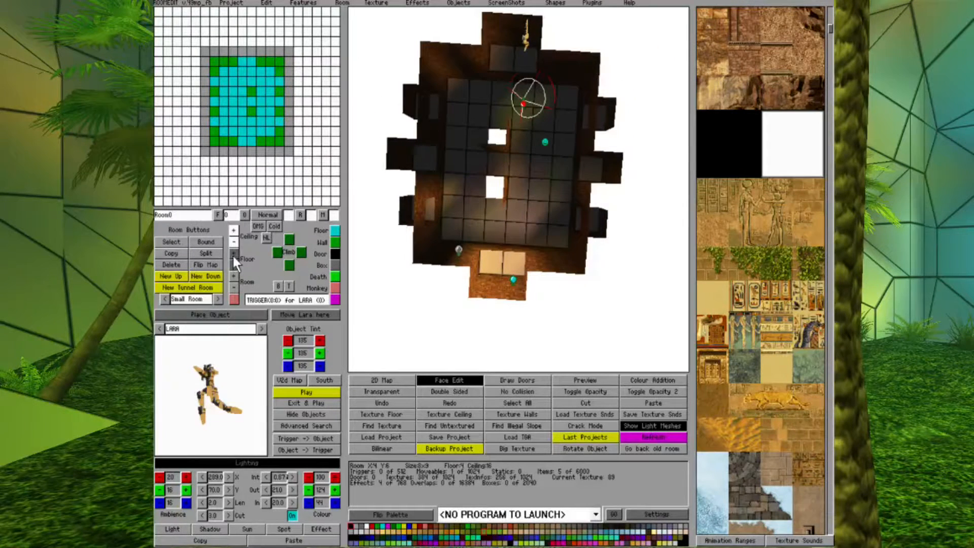
left_click(233, 255)
left_click(233, 254)
left_click(233, 254)
left_click(232, 254)
left_click(233, 254)
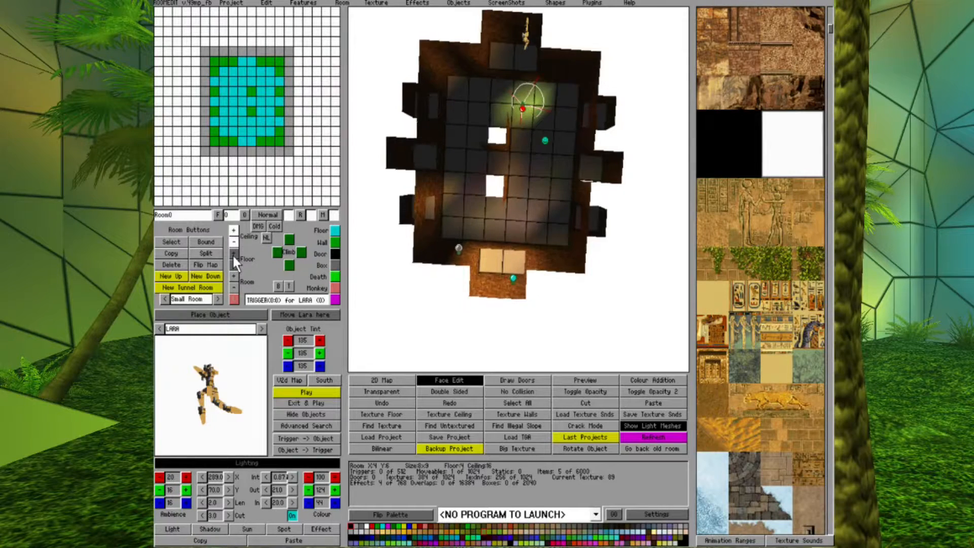
key("Down")
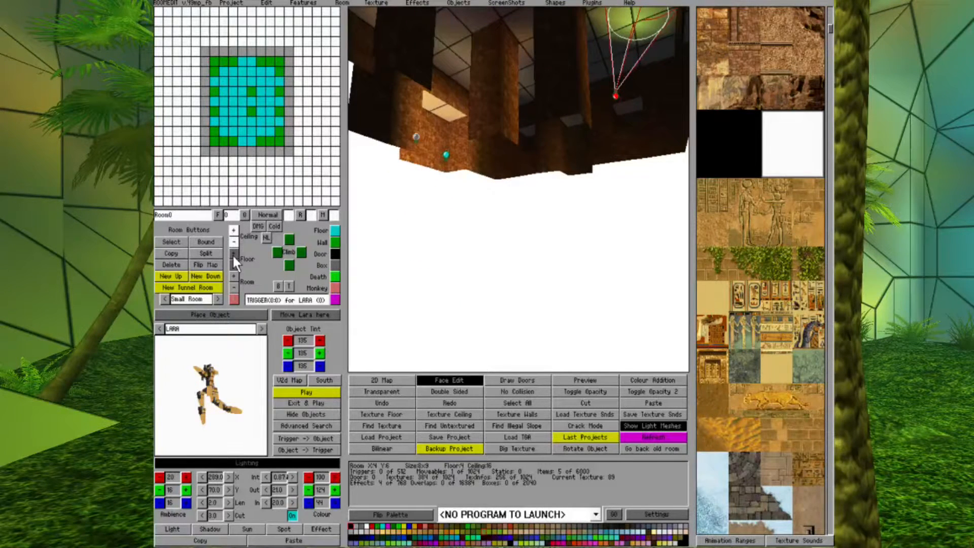
key("Up")
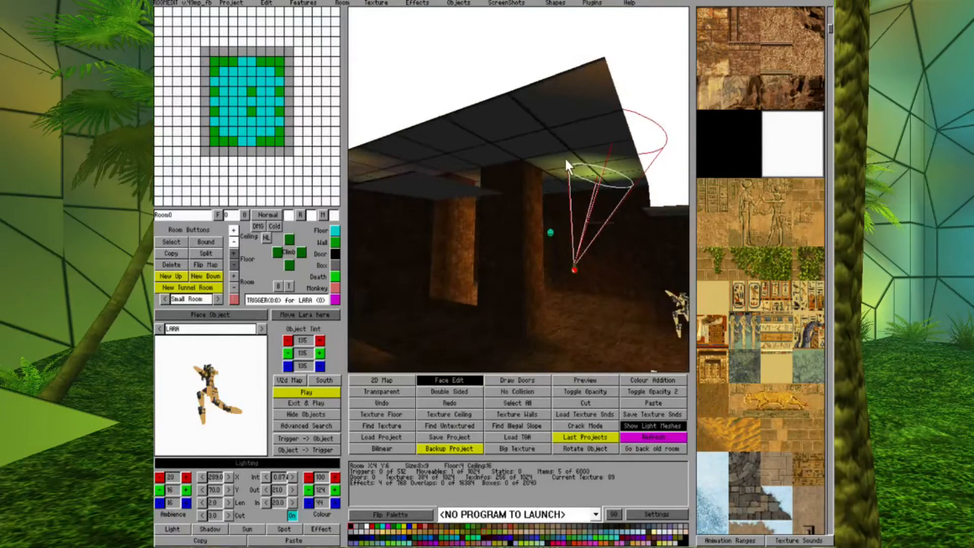
key("Page_Up")
key("Page_Down")
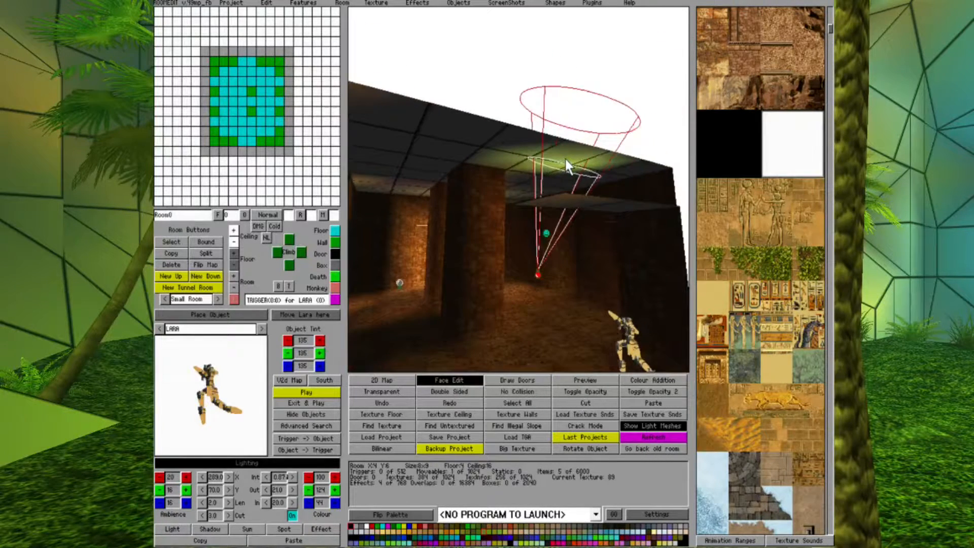
key("Up")
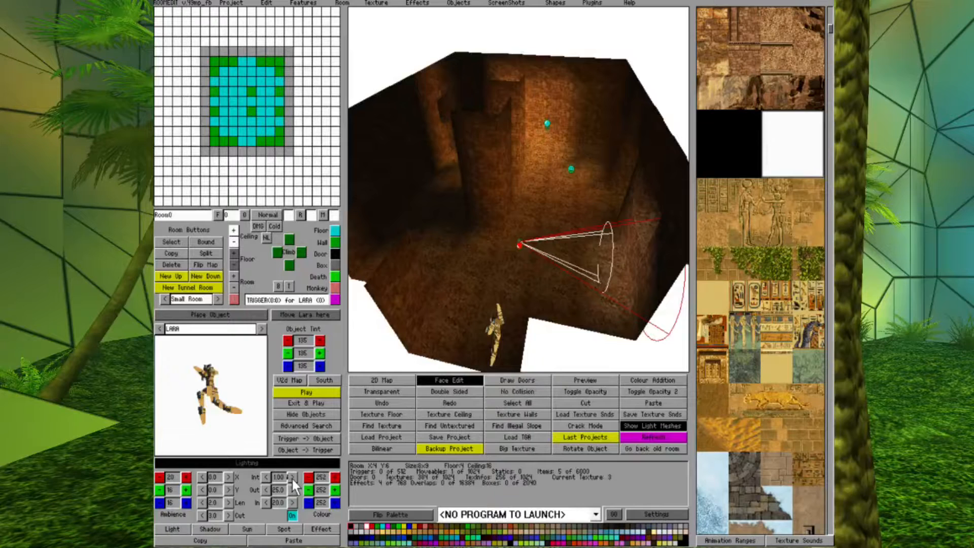
Step: Try the spot bulb further from the lit wall, return it, and set its Cut to 10.0
key("Left")
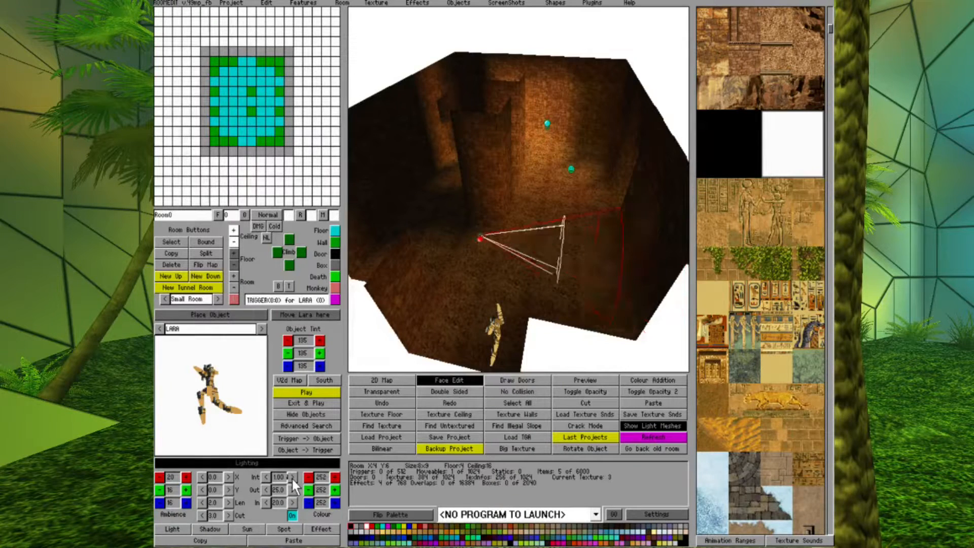
key("Right")
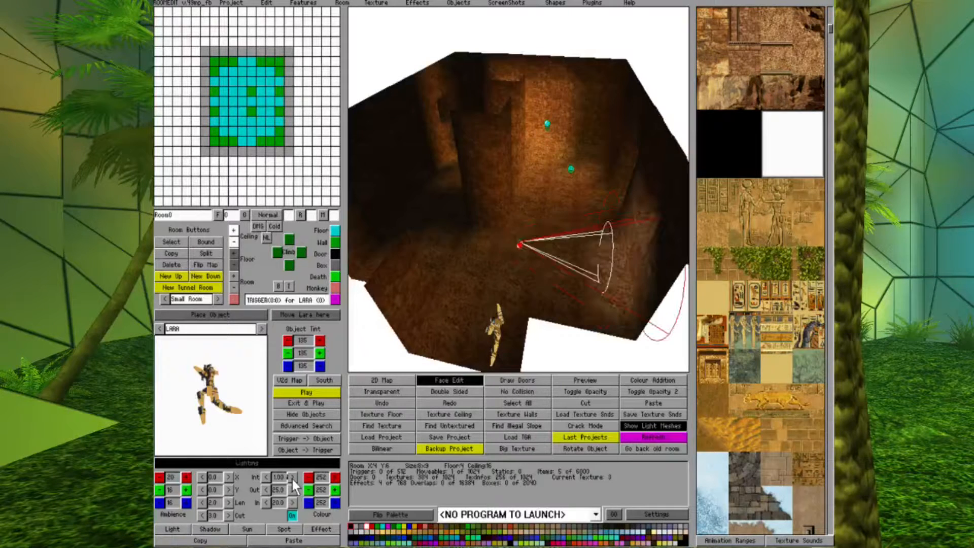
left_click(229, 515)
left_click(229, 516)
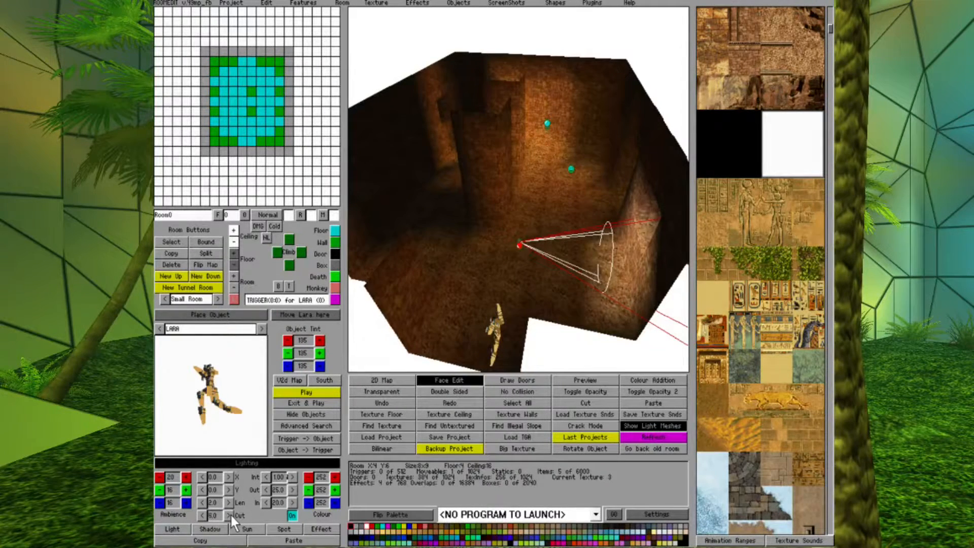
left_click(229, 516)
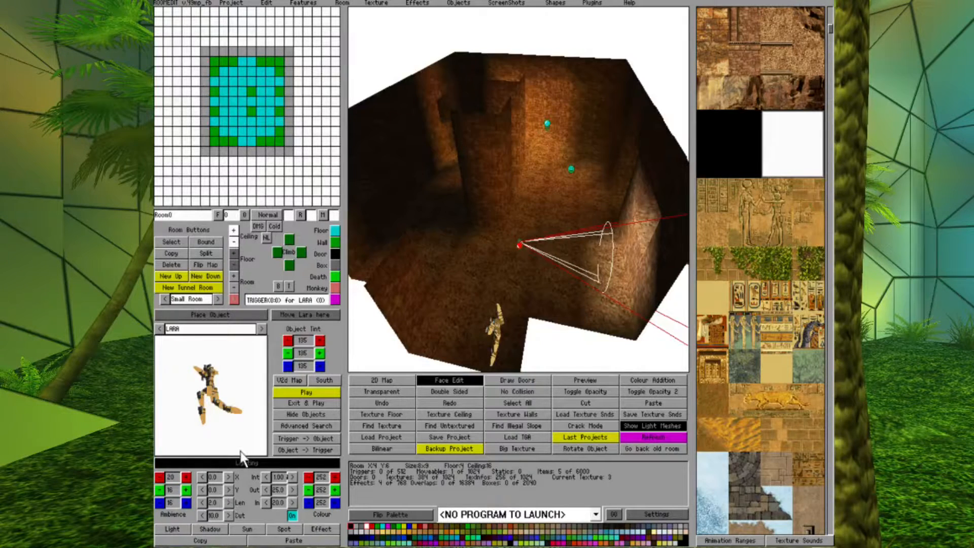
Step: Move the spot bulb further away from the wall and set its Len to 5.0
key("Left")
key("Left")
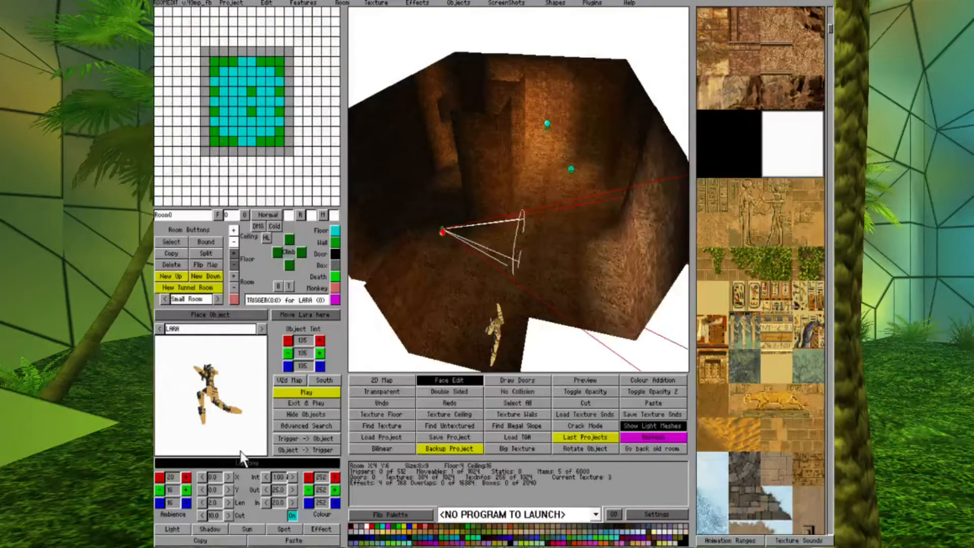
left_click(229, 502)
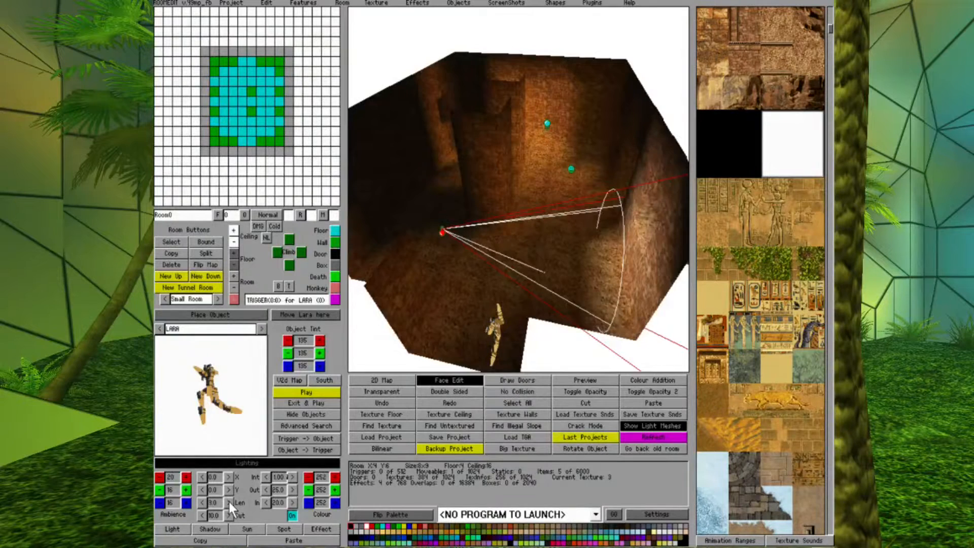
left_click(229, 503)
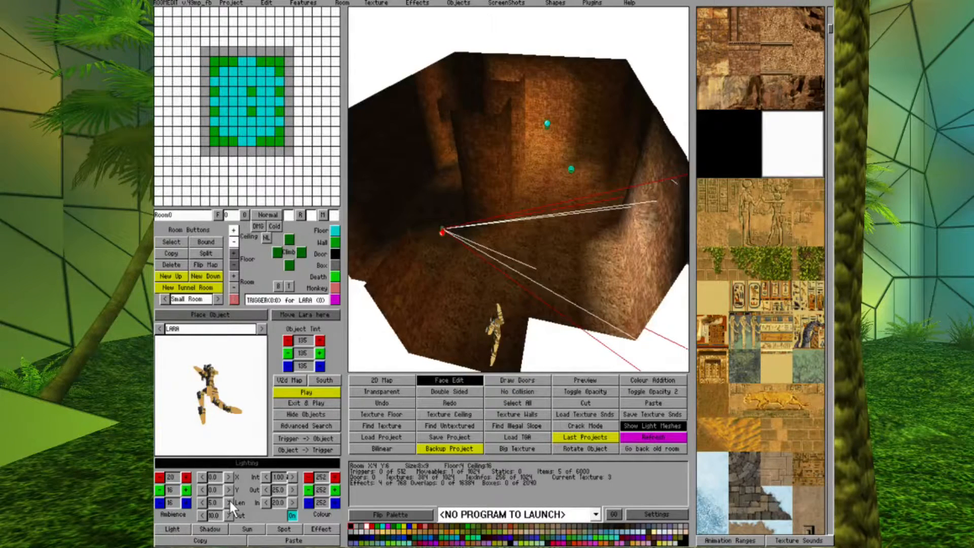
key("Left")
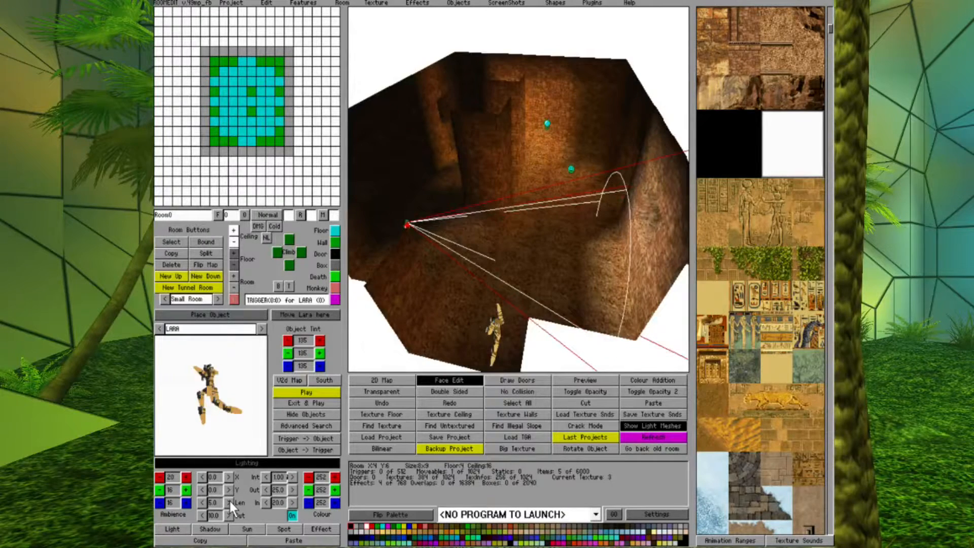
Step: Delete the spot bulb
key("Up")
key("Down")
key("Right")
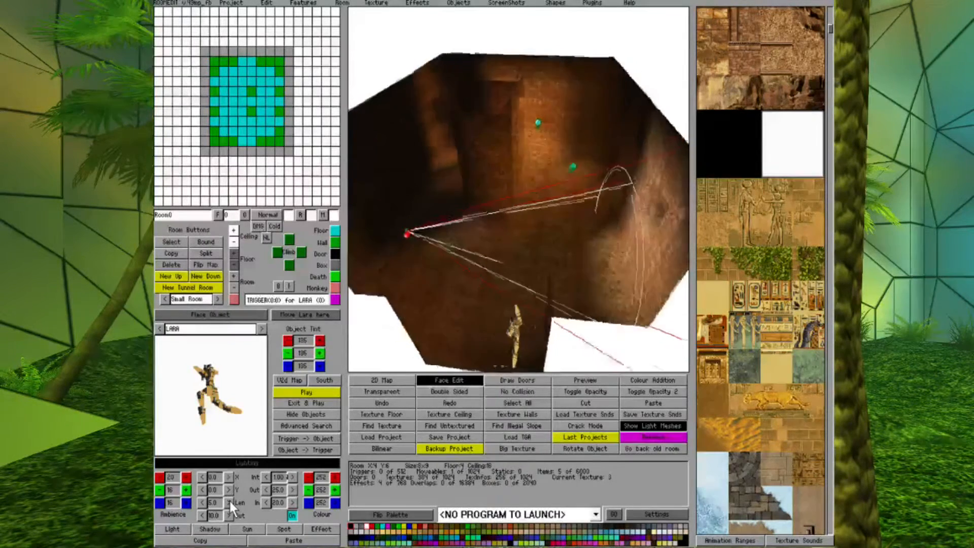
key("Right")
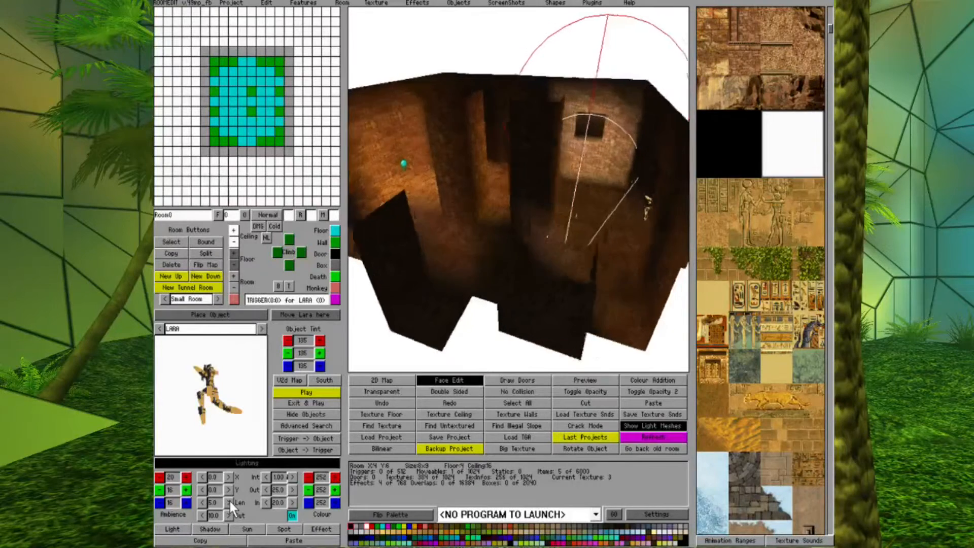
key("Delete")
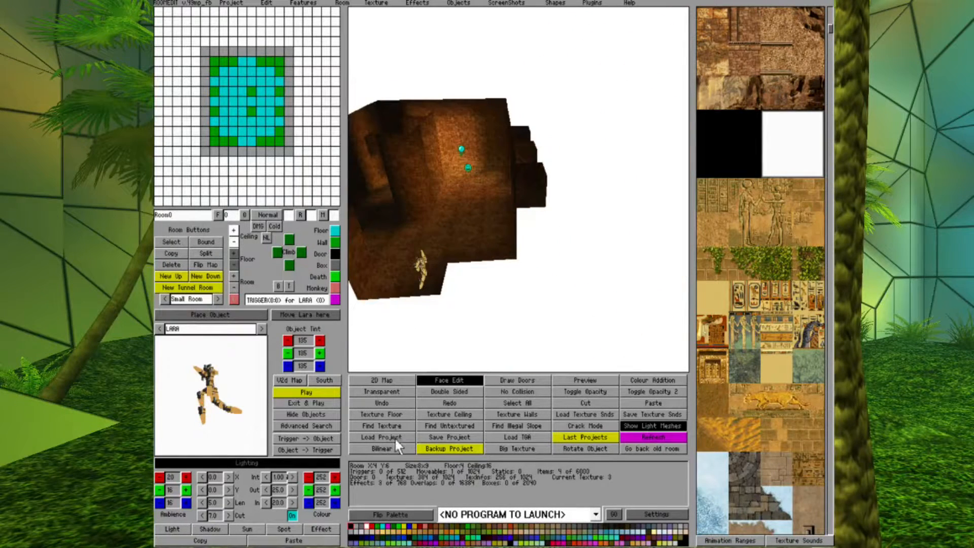
Step: Place an effect bulb on an open floor square between Lara and the pillars and show the room with lighting
middle_click_drag(367, 304, 397, 301)
key("Right")
key("Page_Up")
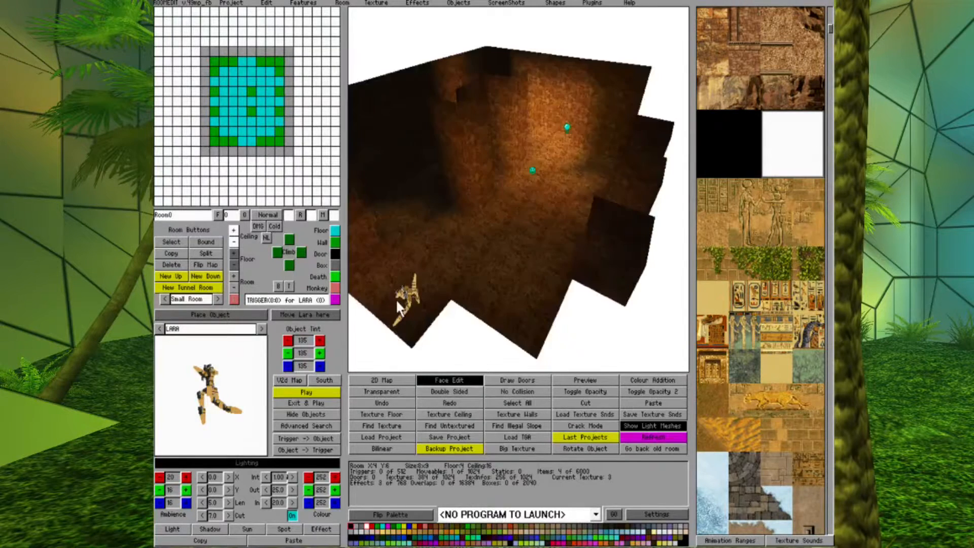
key("Left")
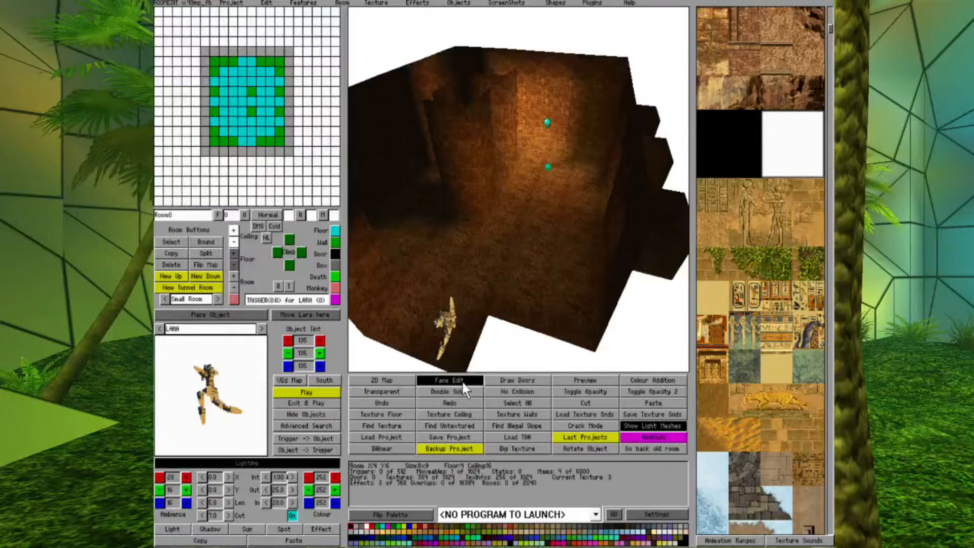
left_click(461, 381)
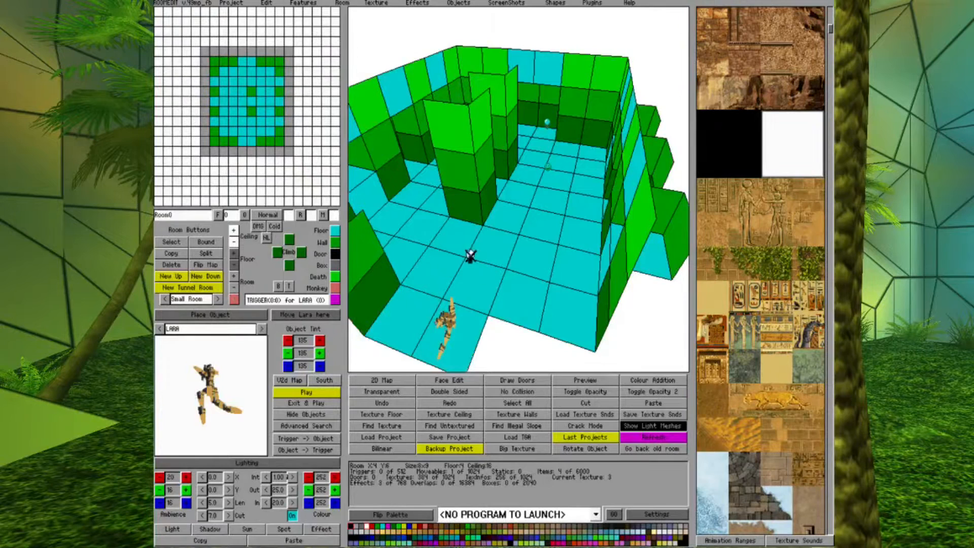
left_click(454, 240)
key("Tab")
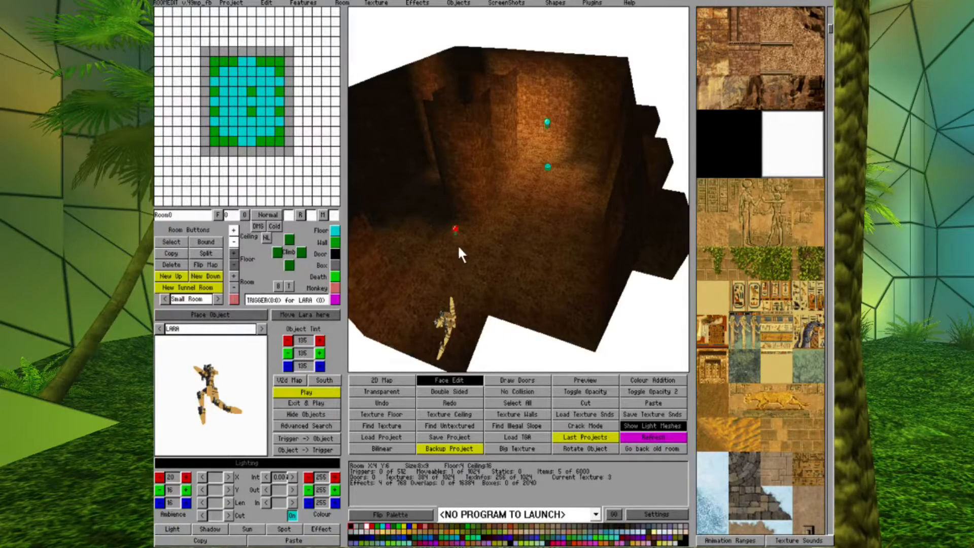
Step: Raise the effect bulb's intensity to 1.25
left_click(292, 477)
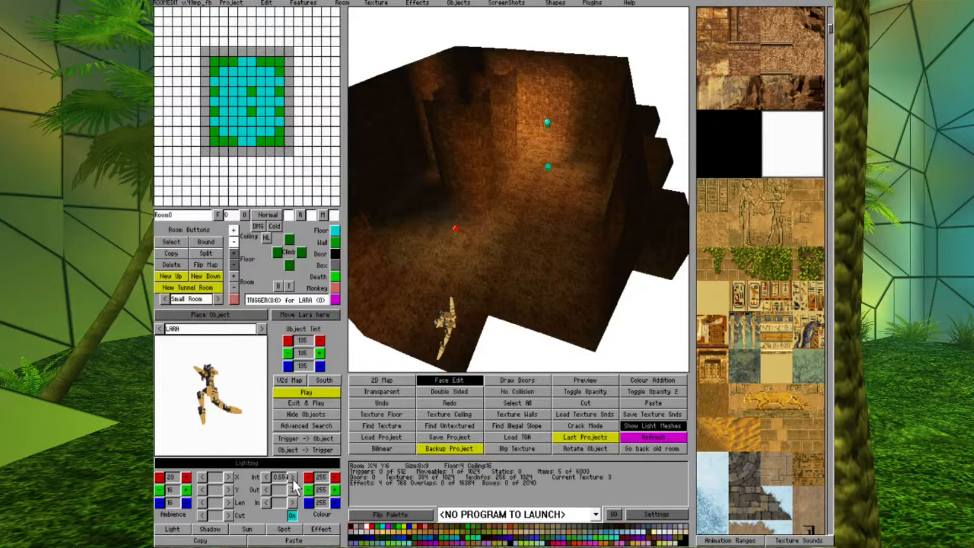
left_click(292, 477)
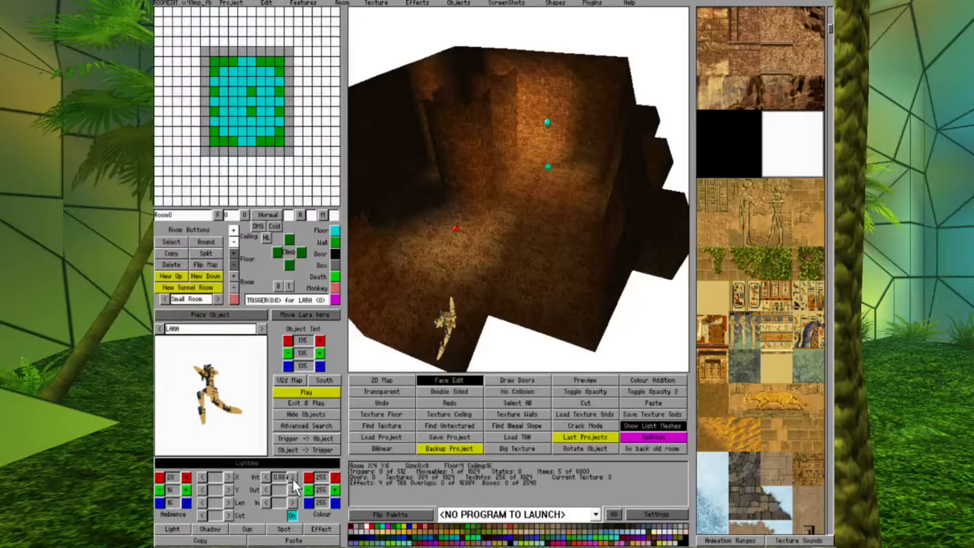
left_click(292, 477)
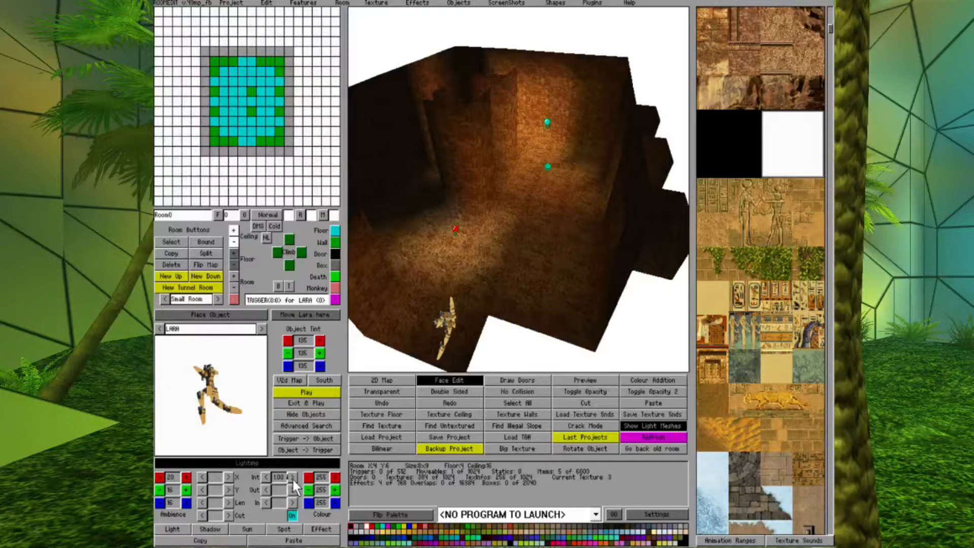
left_click(291, 477)
Step: Try several palette colours on the effect bulb, including a blue and a bright green, to tint the floor around it
left_click(383, 534)
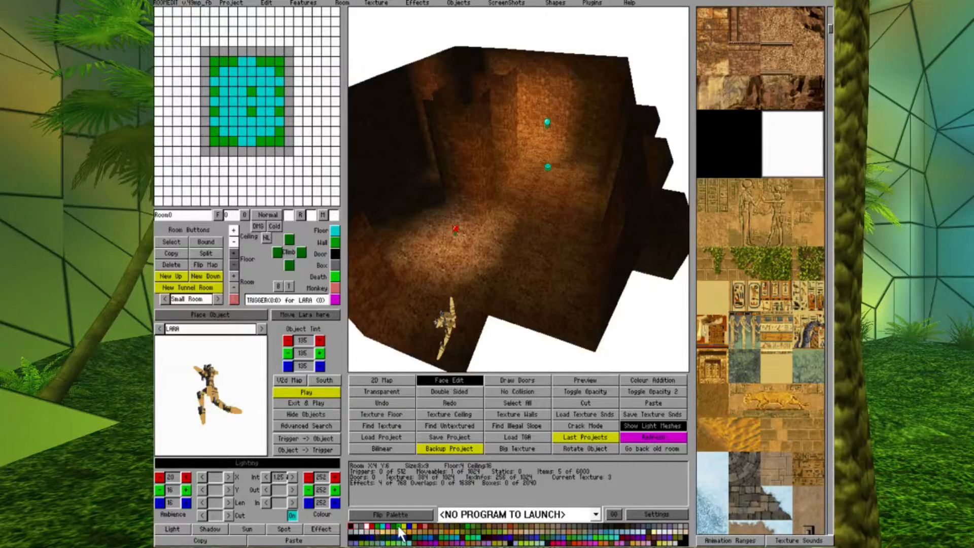
left_click(399, 528)
left_click(606, 532)
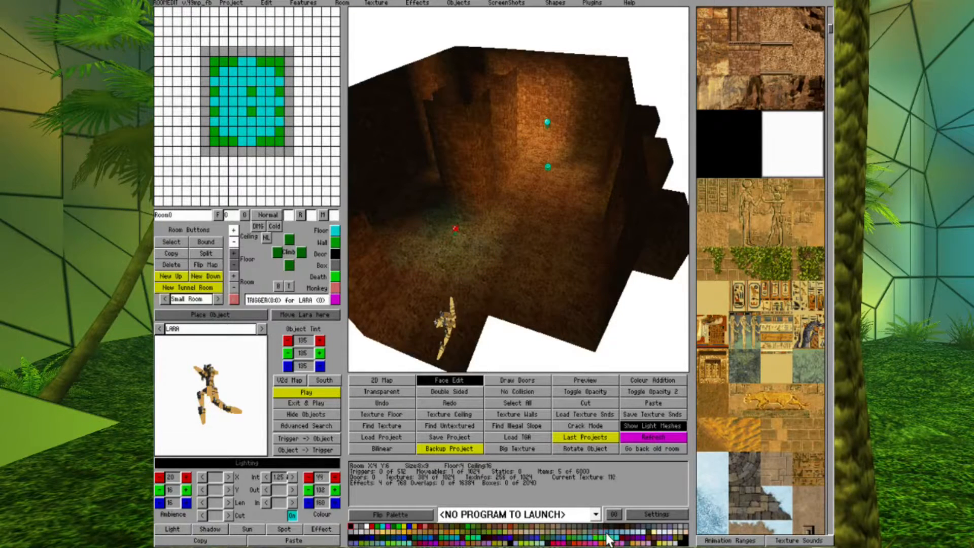
left_click(508, 535)
left_click(461, 525)
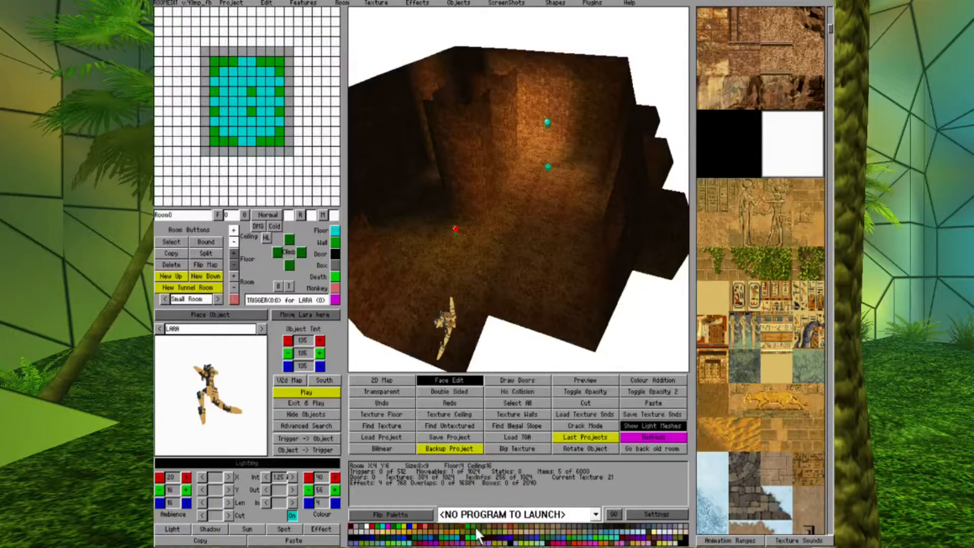
left_click(468, 527)
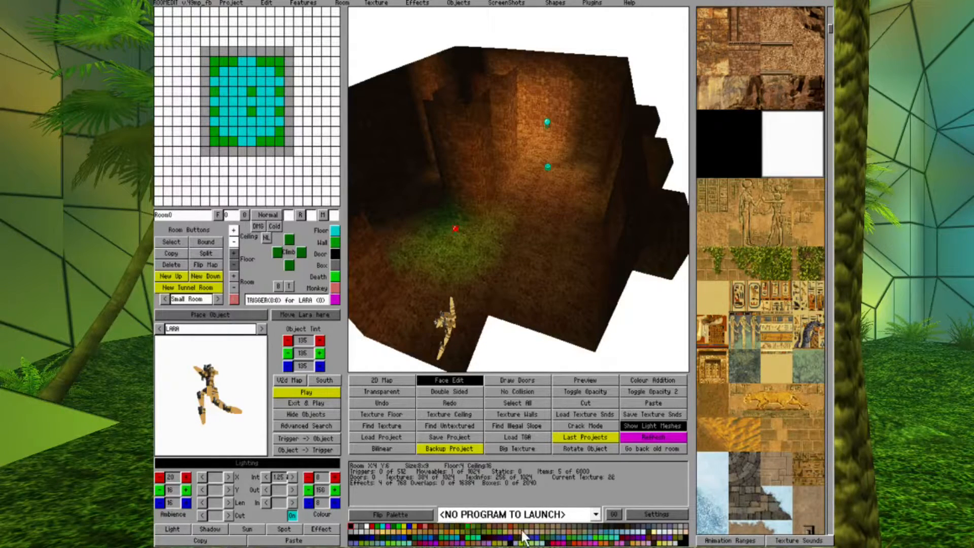
left_click(478, 539)
left_click(477, 543)
left_click(412, 532)
left_click(382, 538)
left_click(392, 540)
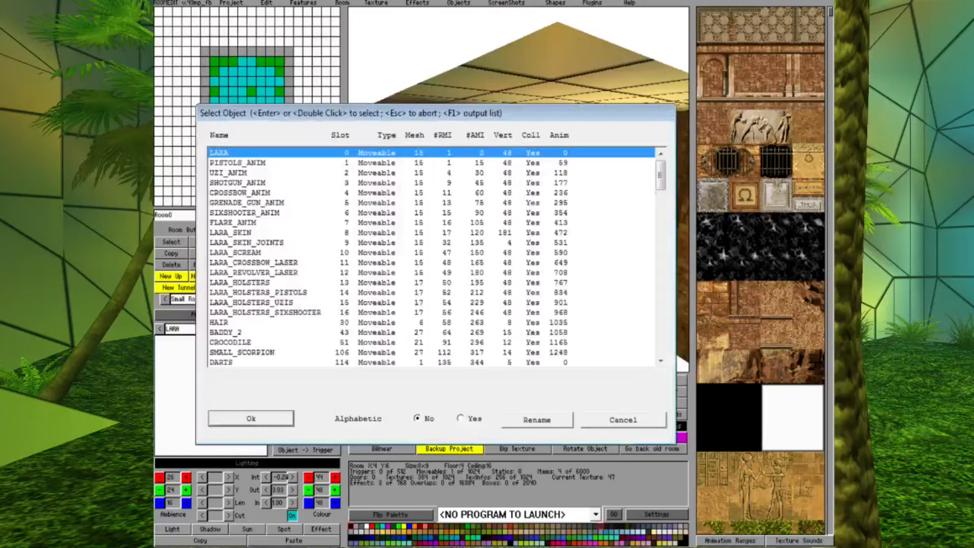
Step: Choose the PLANT0 object and place it on a floor square in front of the pillar
left_click_drag(660, 174, 660, 328)
left_click(223, 223)
left_click(251, 418)
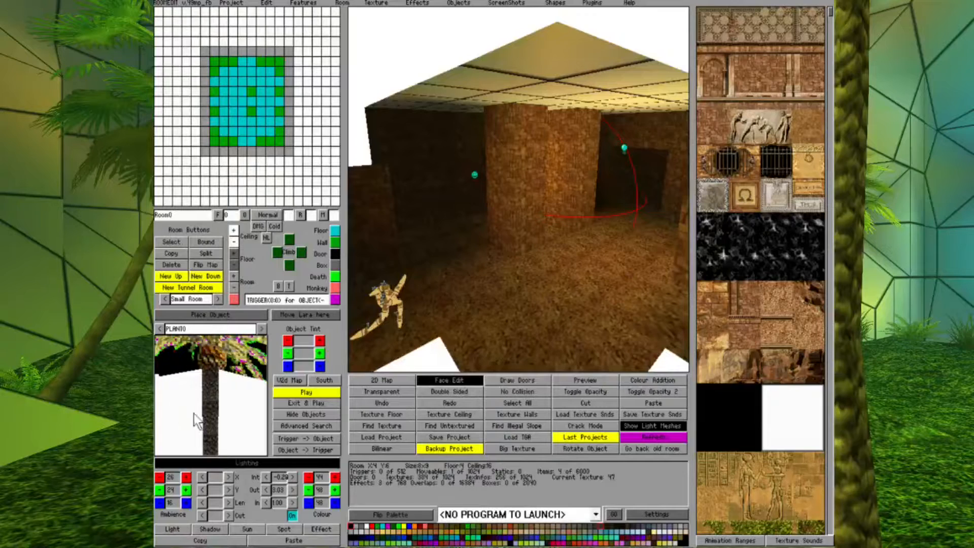
left_click(459, 380)
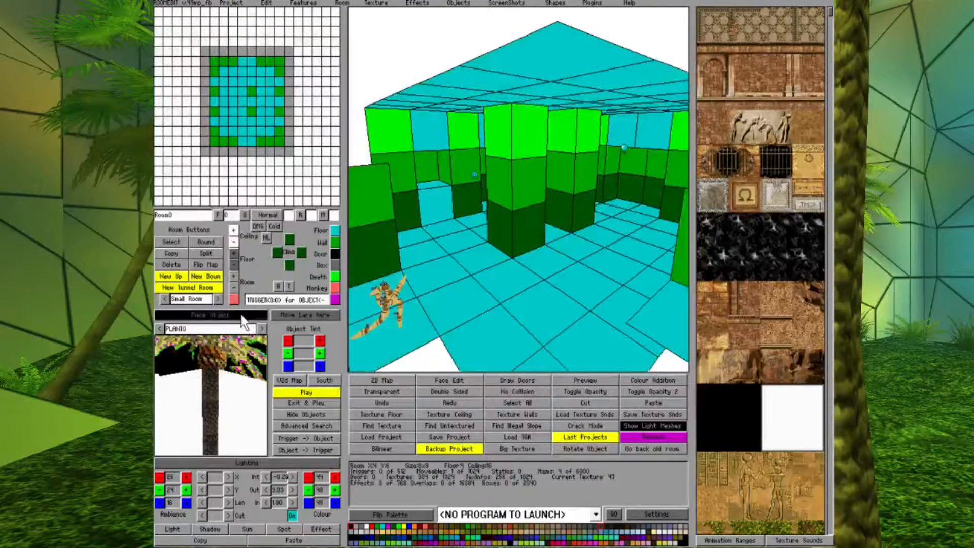
left_click(520, 283)
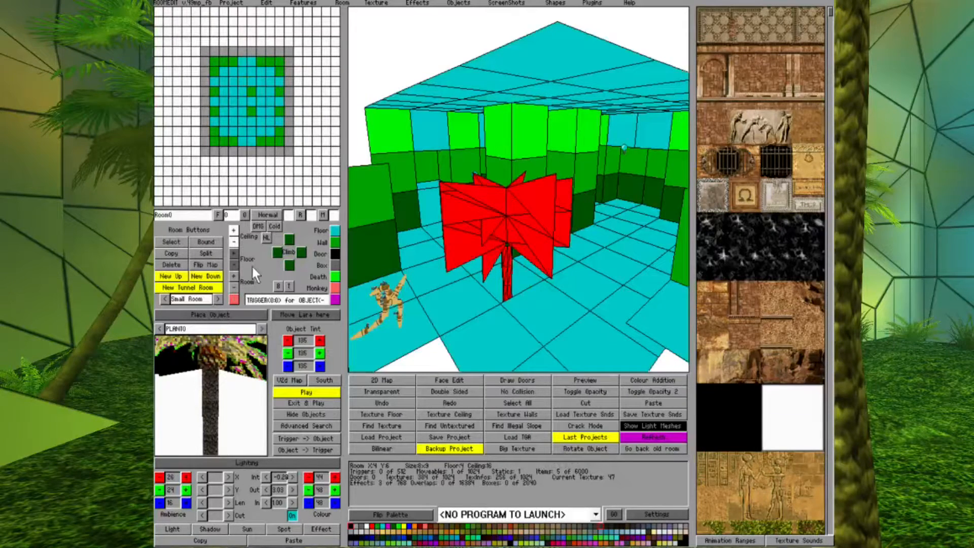
Step: Show the room with lighting and examine how the placed palm is lit from several sides
left_click(256, 465)
key("Right")
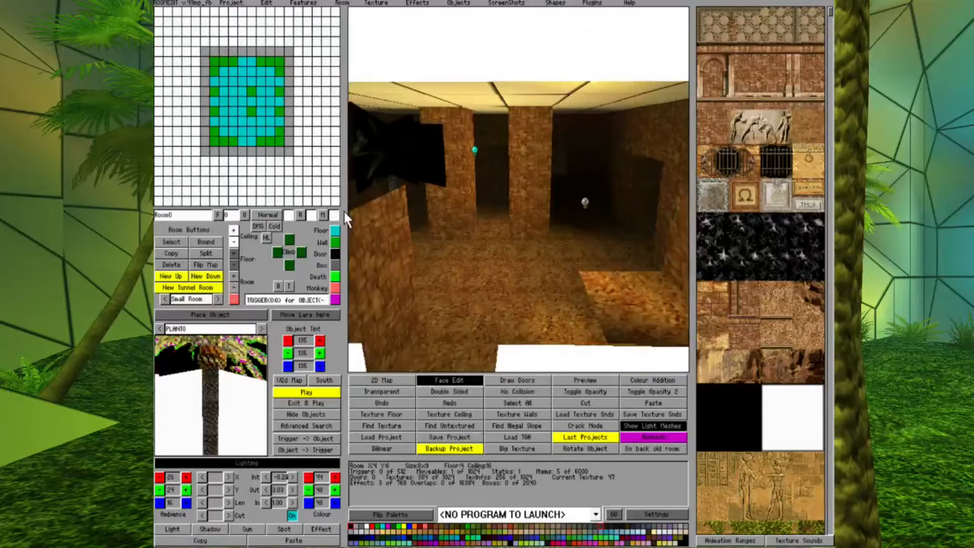
key("Left")
key("Page_Up")
key("Page_Up")
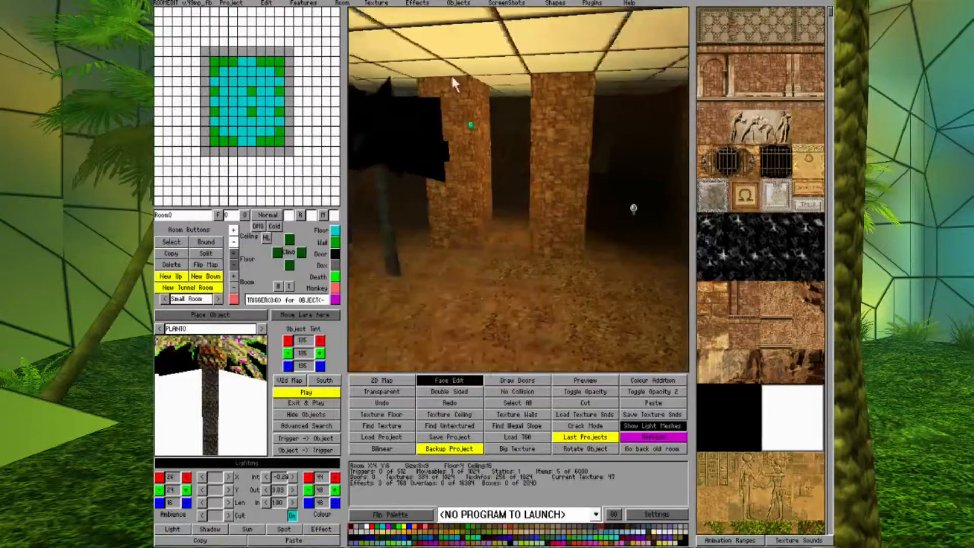
key("Left")
key("Page_Up")
key("Left")
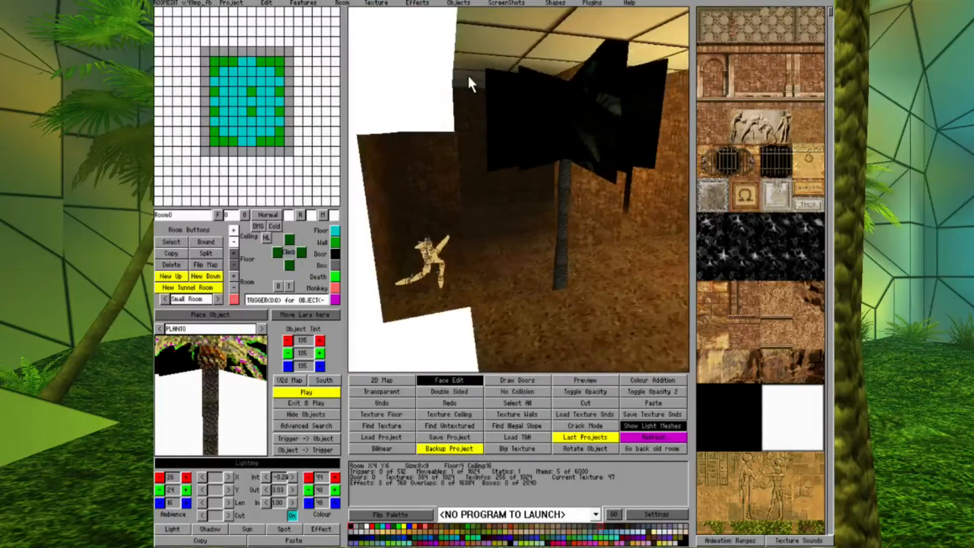
key("Right")
key("Right")
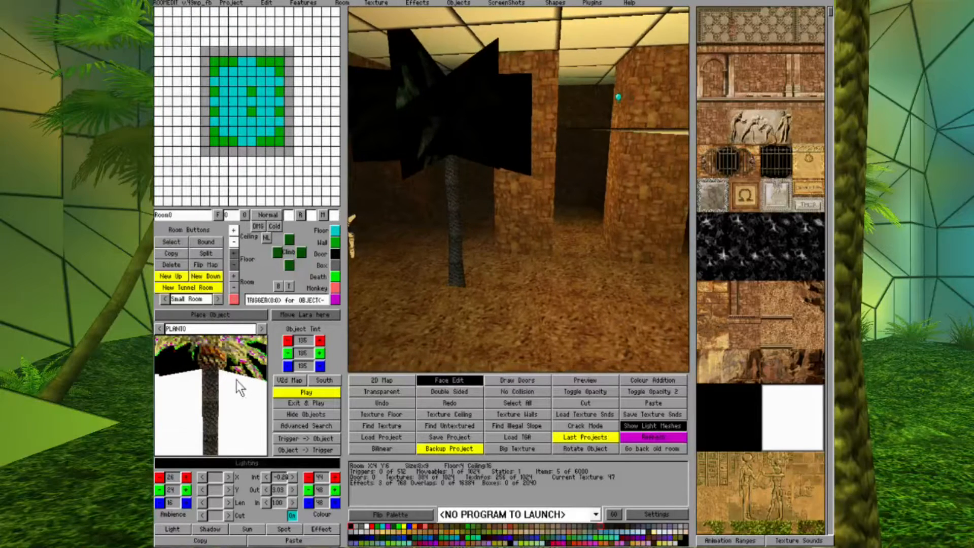
Step: Choose the FURNITURE5 vase and place it on a floor square beside the palm
left_click(262, 329)
left_click(263, 328)
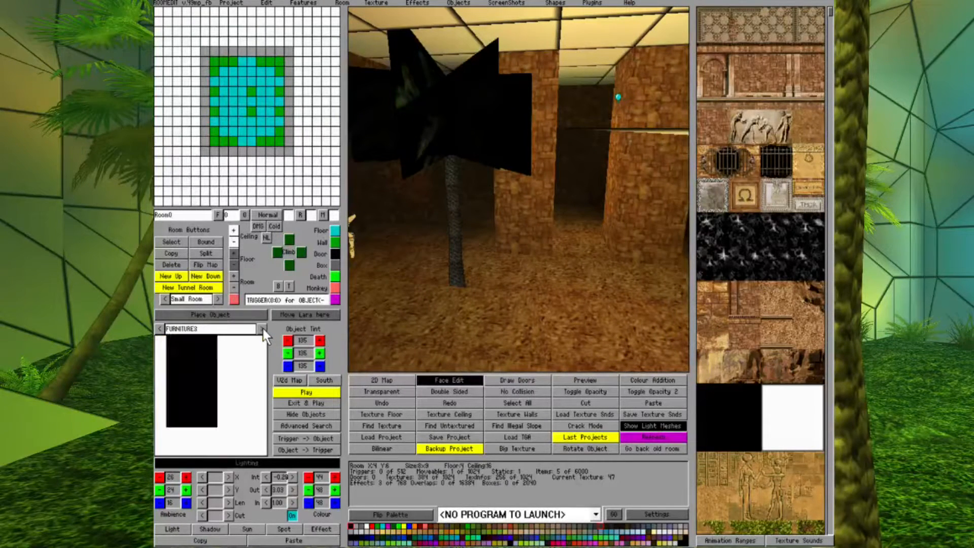
left_click(263, 328)
left_click(263, 328)
left_click(443, 379)
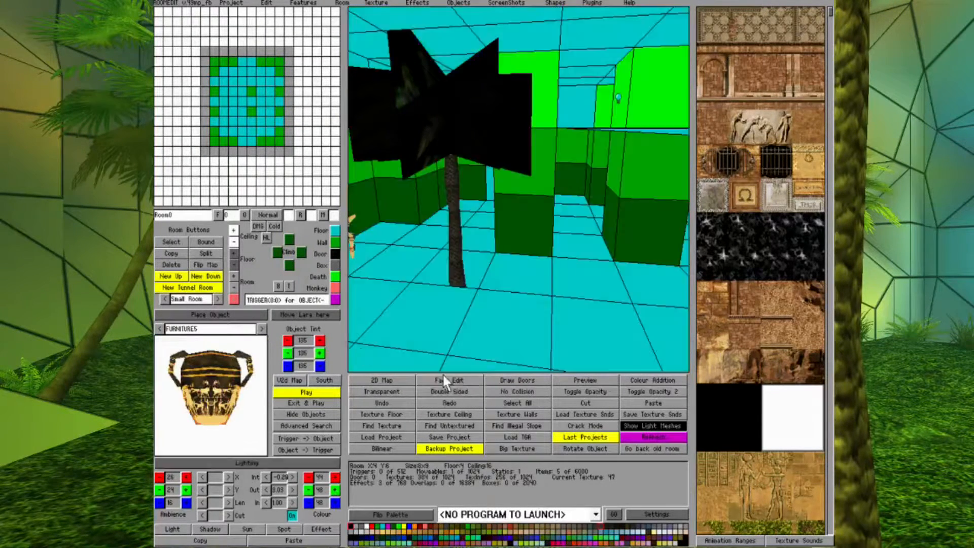
left_click(223, 315)
left_click(528, 274)
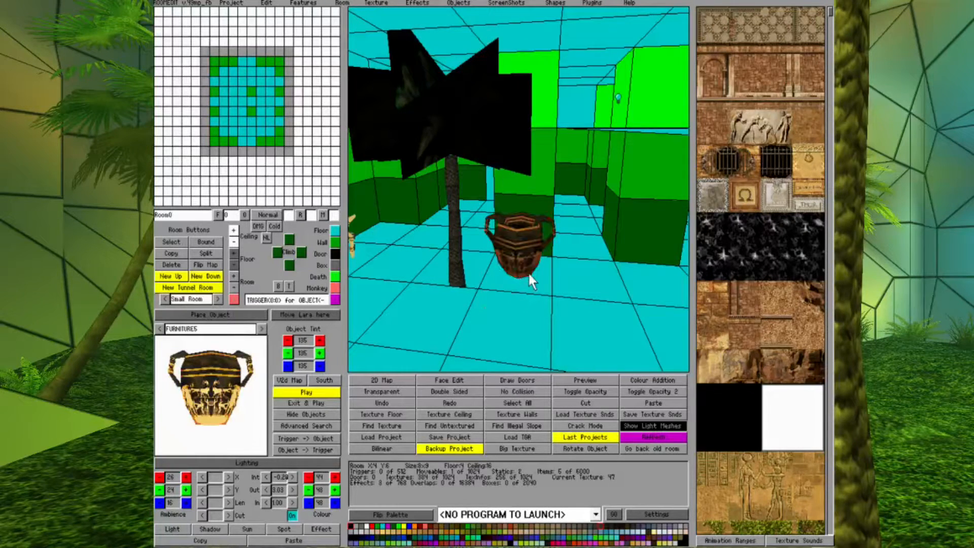
Step: Show the room with lighting again and inspect the vase next to the palm from closer up
left_click(288, 463)
key("Right")
key("Right")
key("Right")
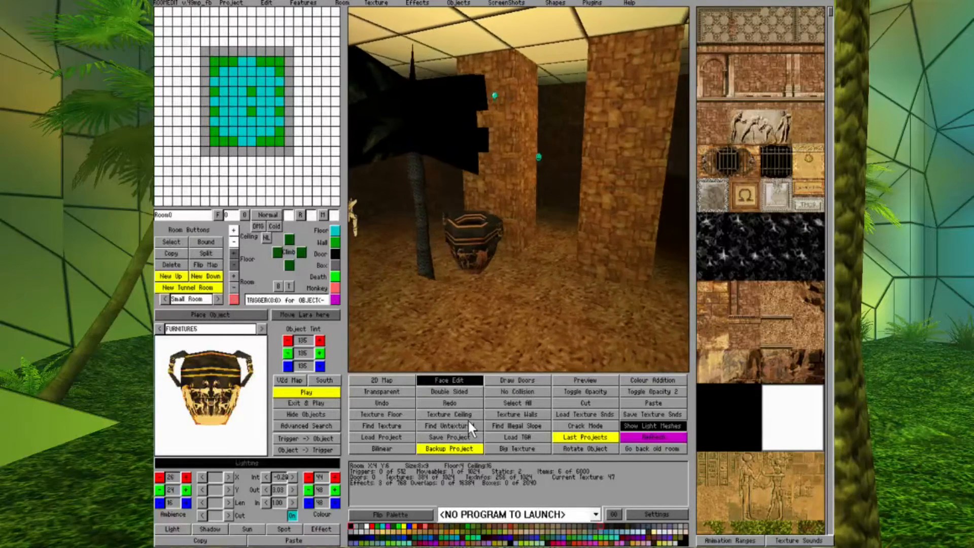
key("Left")
key("Up")
key("Right")
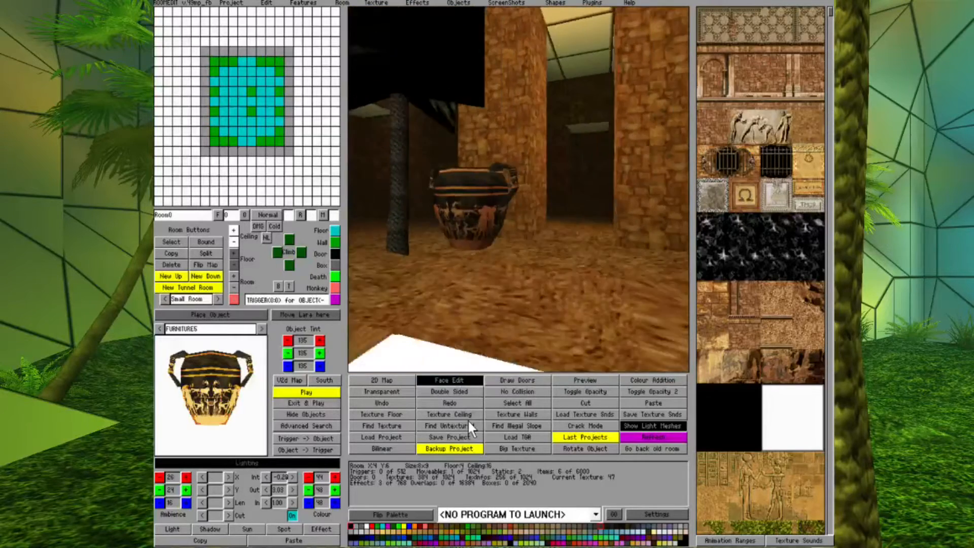
Step: Examine how the room lighting falls on the vase and palm from a raised viewpoint and from close up
key("Up")
key("Page_Down")
key("Left")
key("Down")
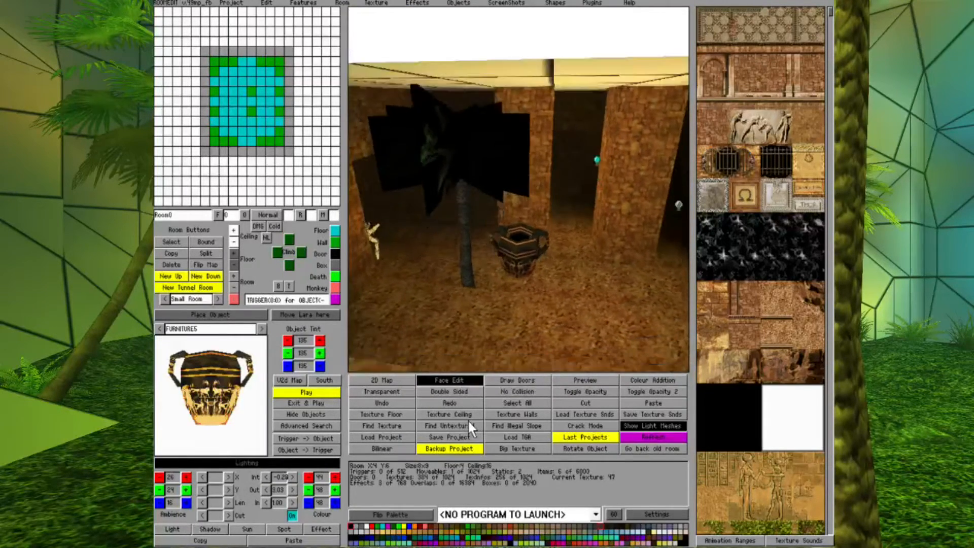
key("Down")
key("Page_Up")
key("Right")
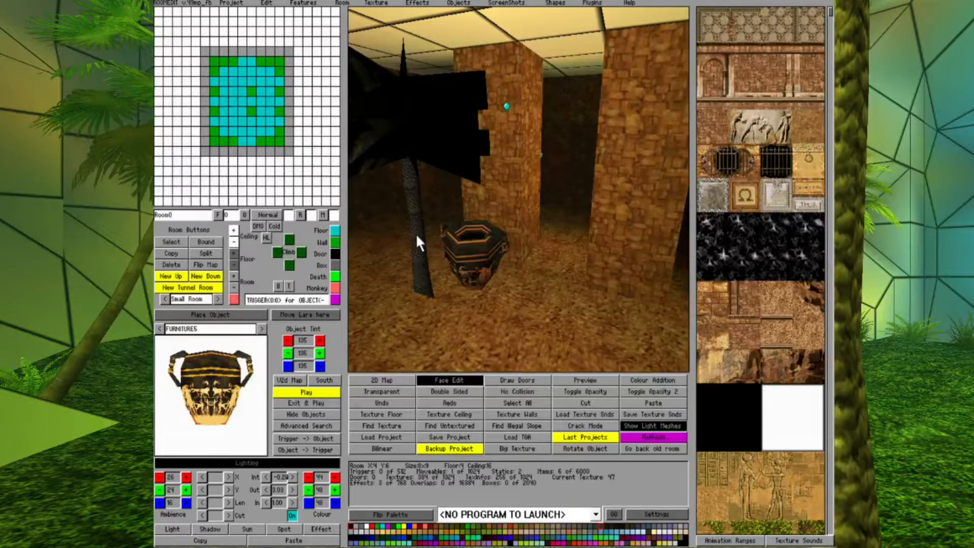
Step: Try several palette colours as the palm's object tint, including dark olive, red-brown, green, blue and sandy orange
left_click(519, 525)
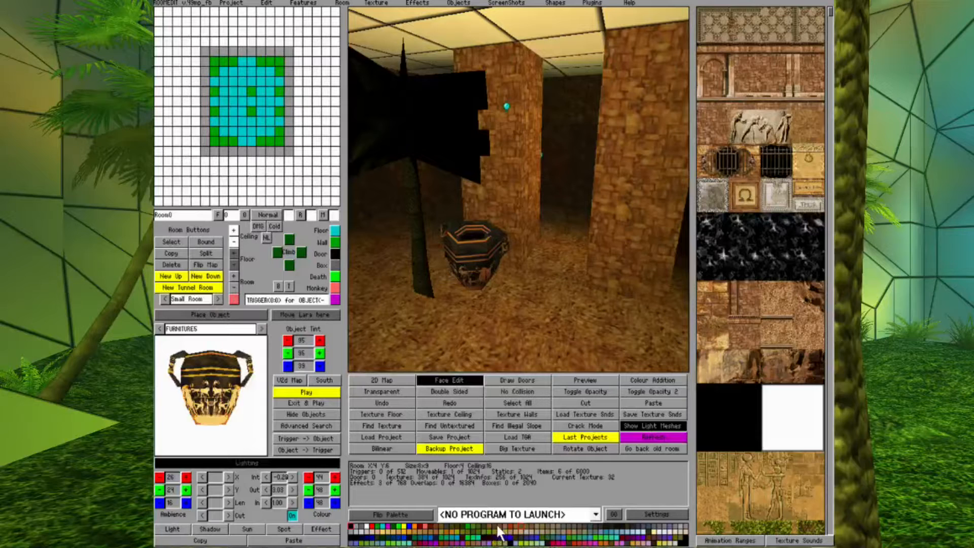
left_click(498, 526)
left_click(452, 534)
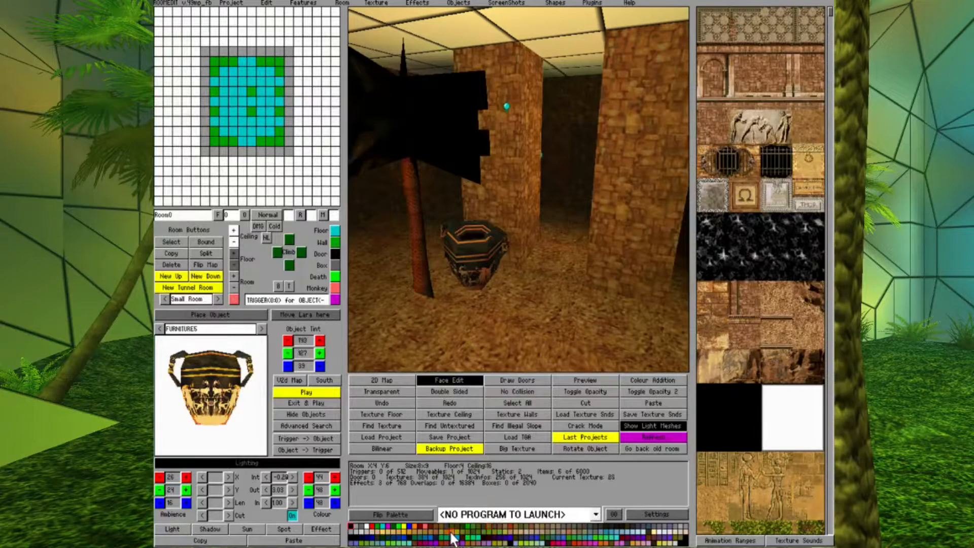
left_click(471, 530)
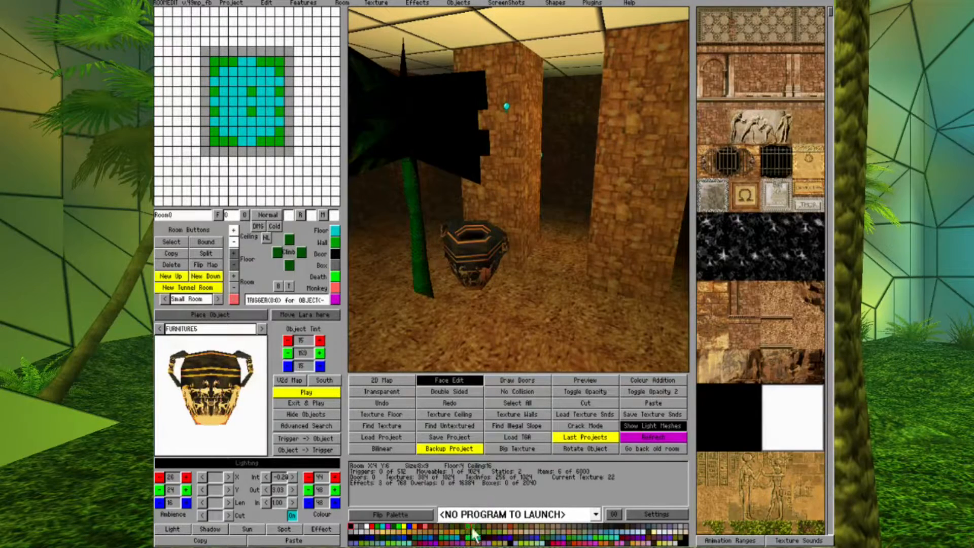
left_click(612, 536)
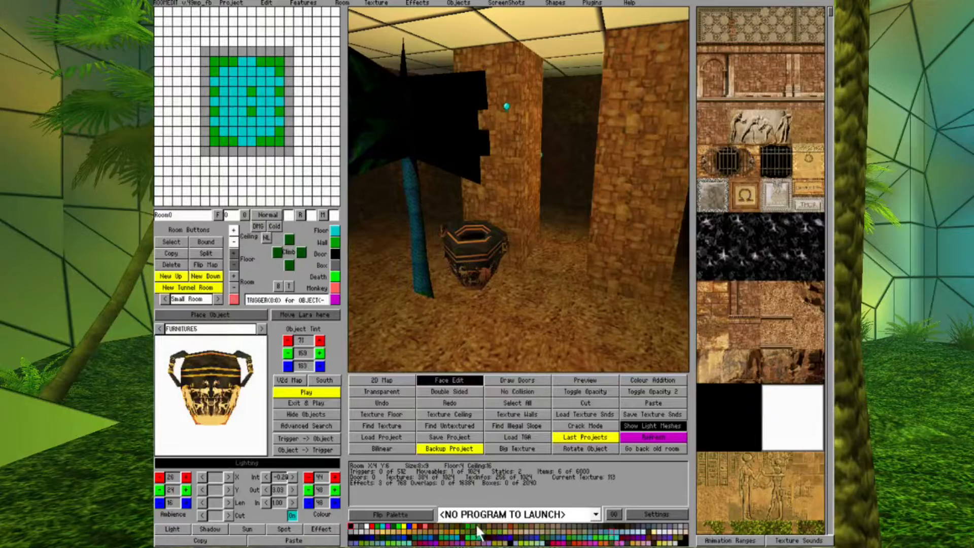
left_click(409, 528)
left_click(398, 537)
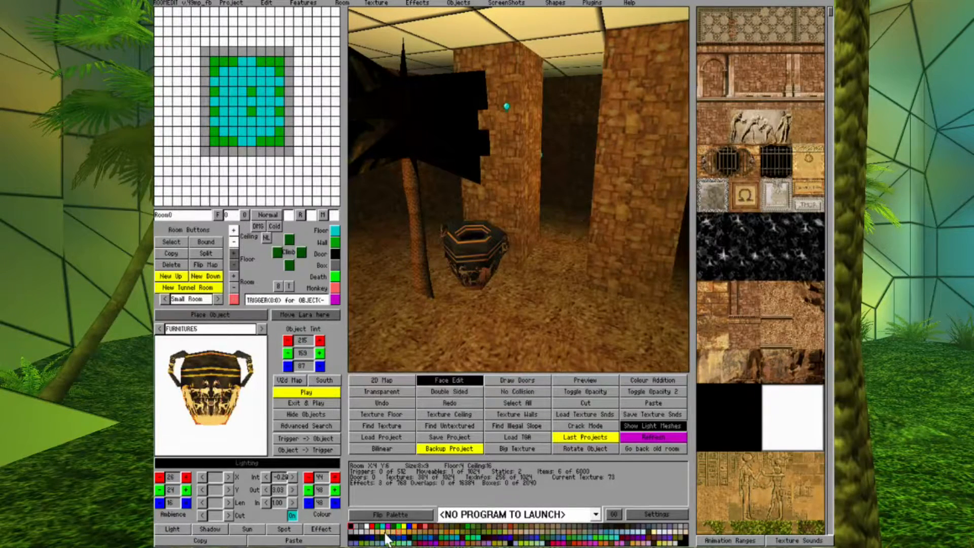
left_click(387, 537)
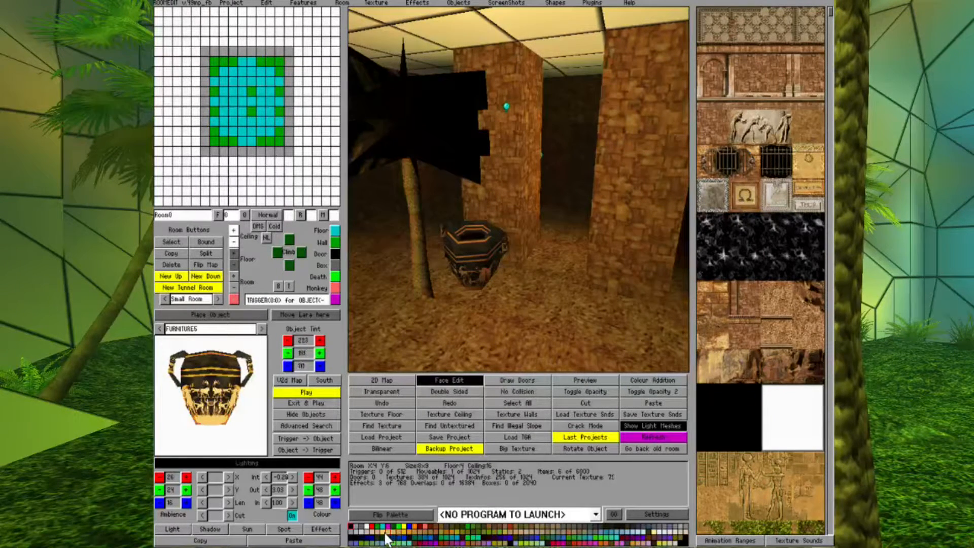
Step: Try darker palette tints on the palm, settle on the brown 143, 103, 47, and check it from several sides
left_click(431, 537)
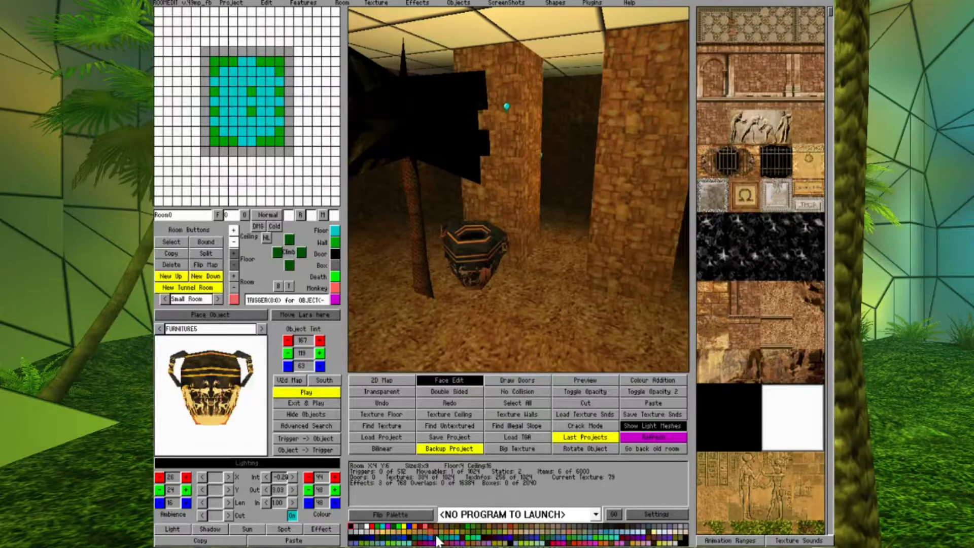
left_click(437, 537)
left_click(685, 533)
left_click(481, 526)
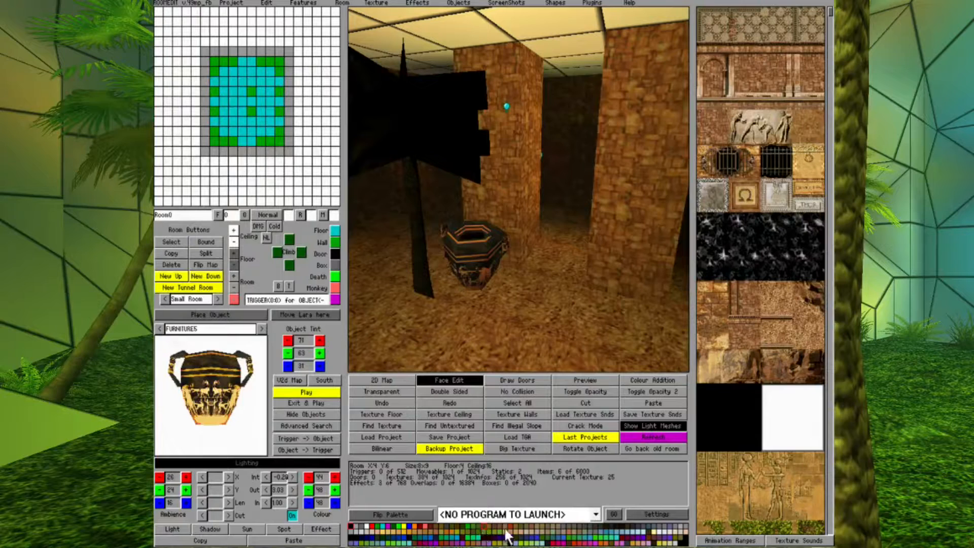
left_click(518, 528)
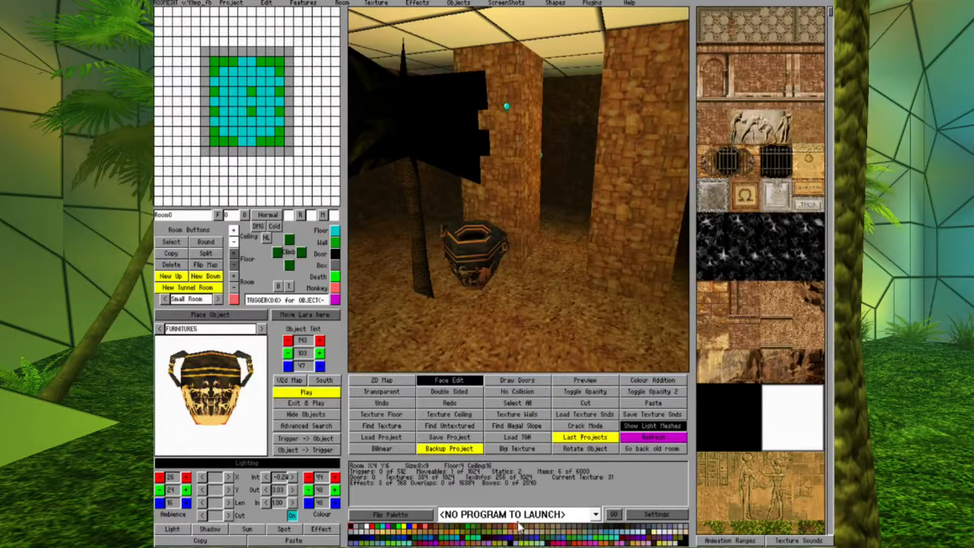
key("Down")
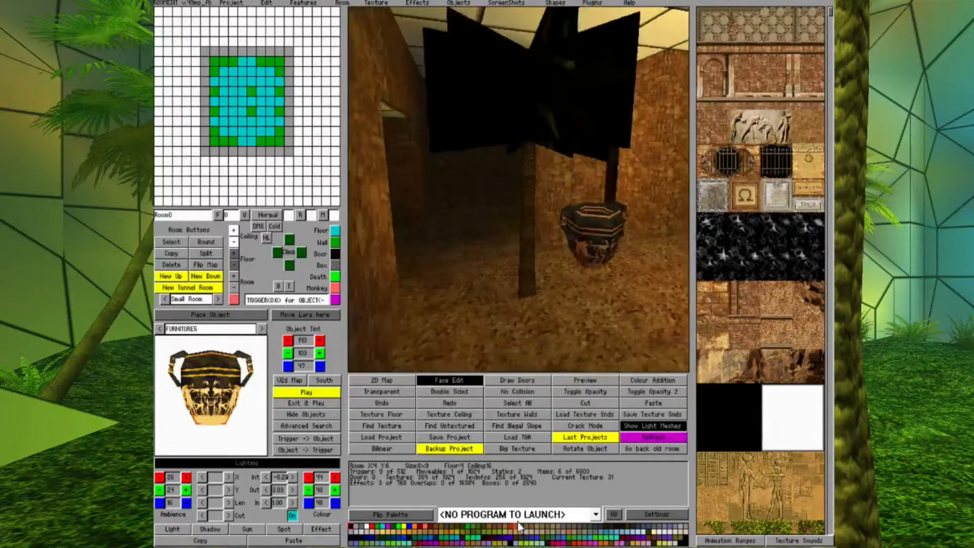
key("Right")
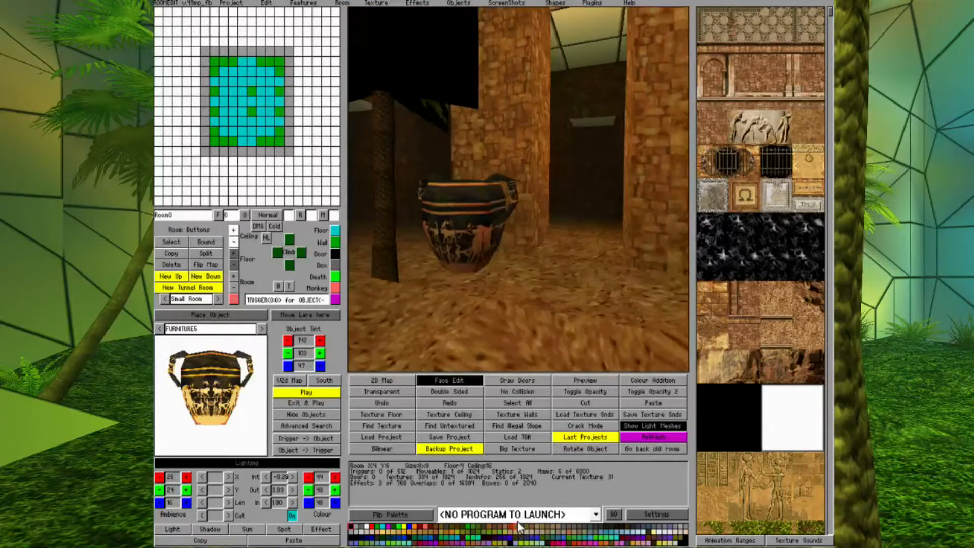
key("Up")
key("Right")
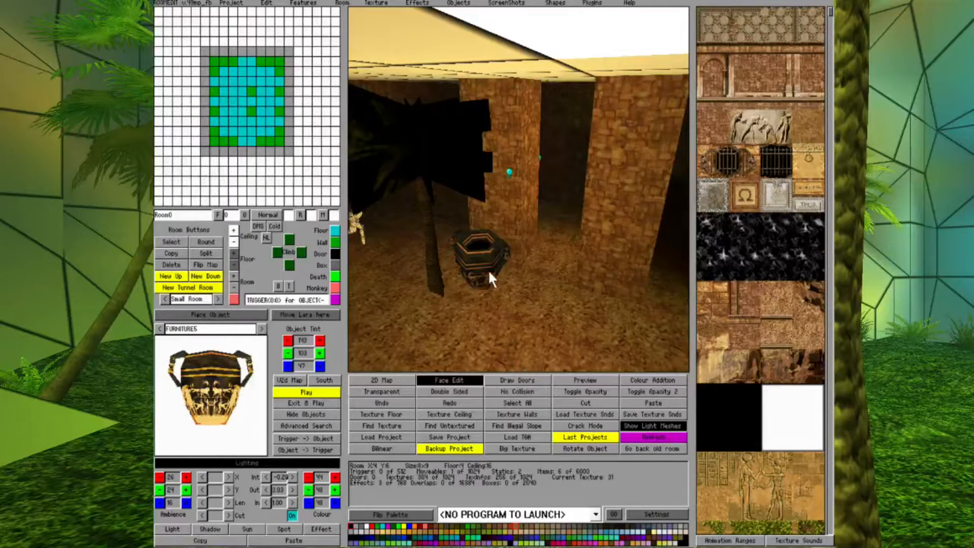
Step: Select the FURNITURE5 vase and try various object tints on it, including orange and green 0, 207, 0, ending with olive
left_click(479, 258)
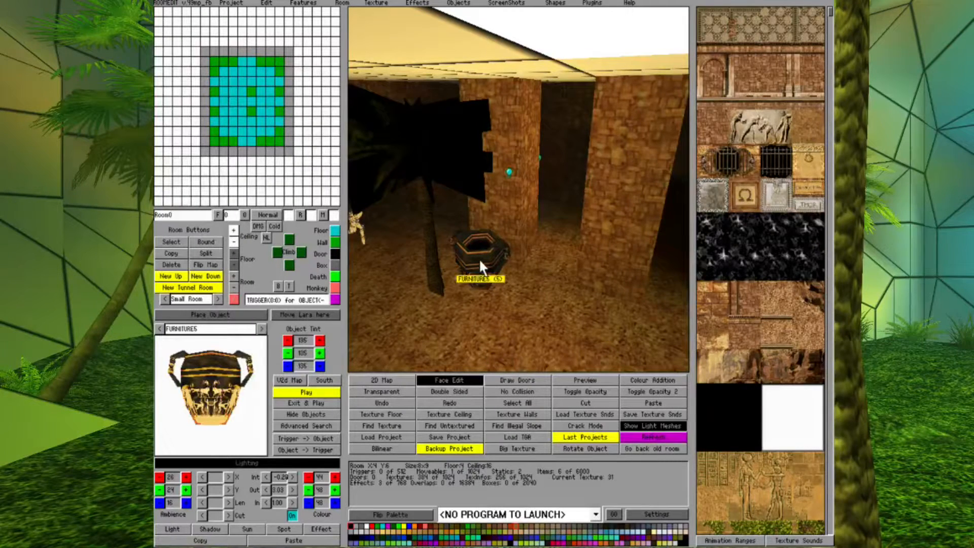
left_click(435, 532)
left_click(541, 537)
left_click(592, 537)
left_click(633, 538)
left_click(604, 537)
left_click(415, 537)
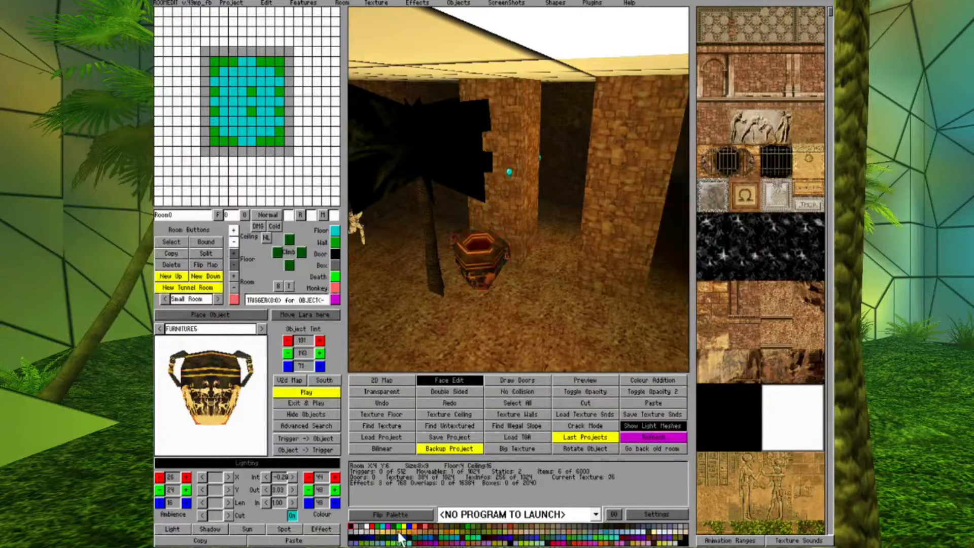
left_click(402, 537)
left_click(399, 526)
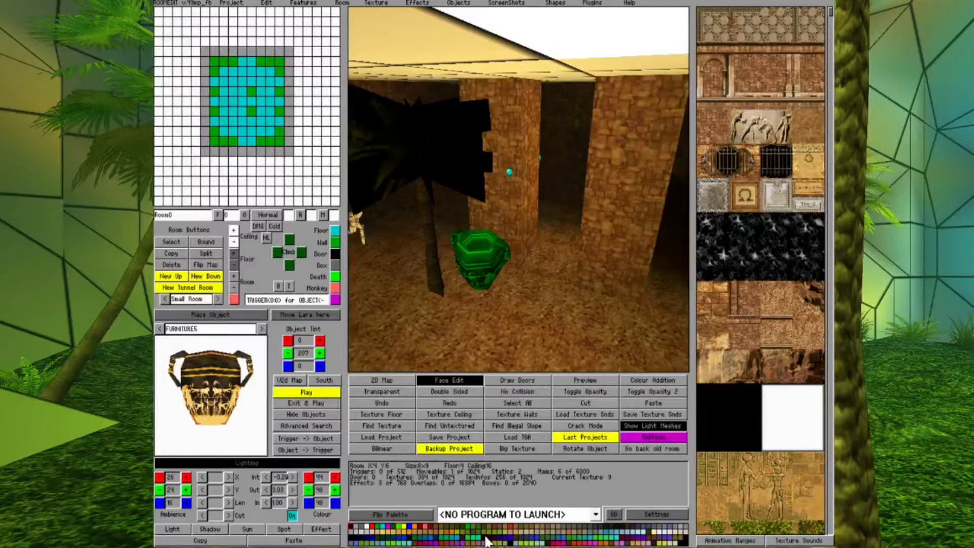
left_click(457, 535)
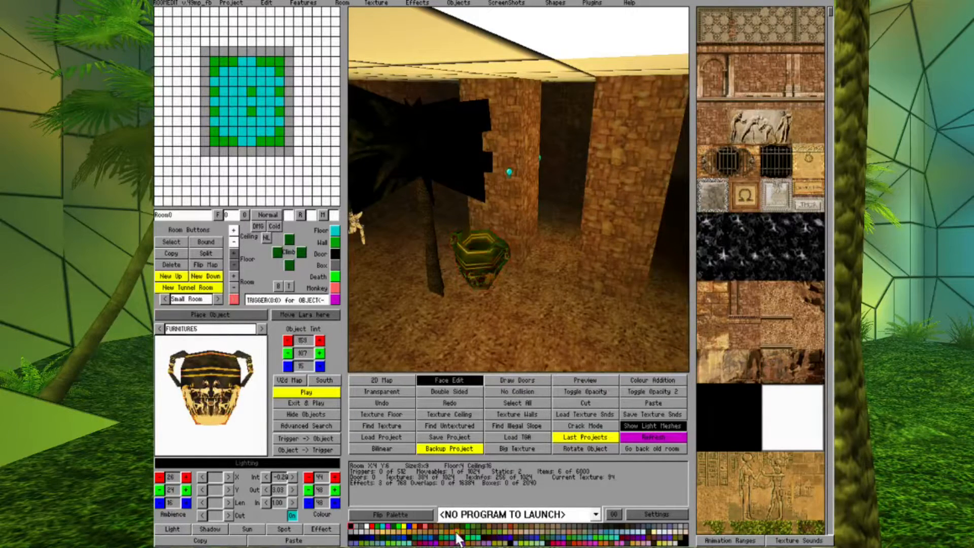
Step: Try several warm palette tints on the placed vase in the room, settling on a muted brown
left_click(527, 530)
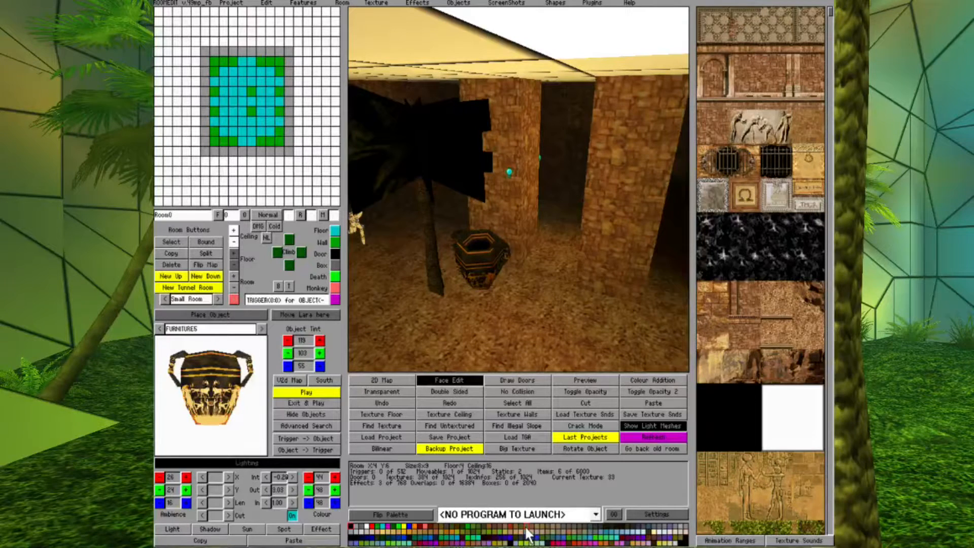
left_click(444, 535)
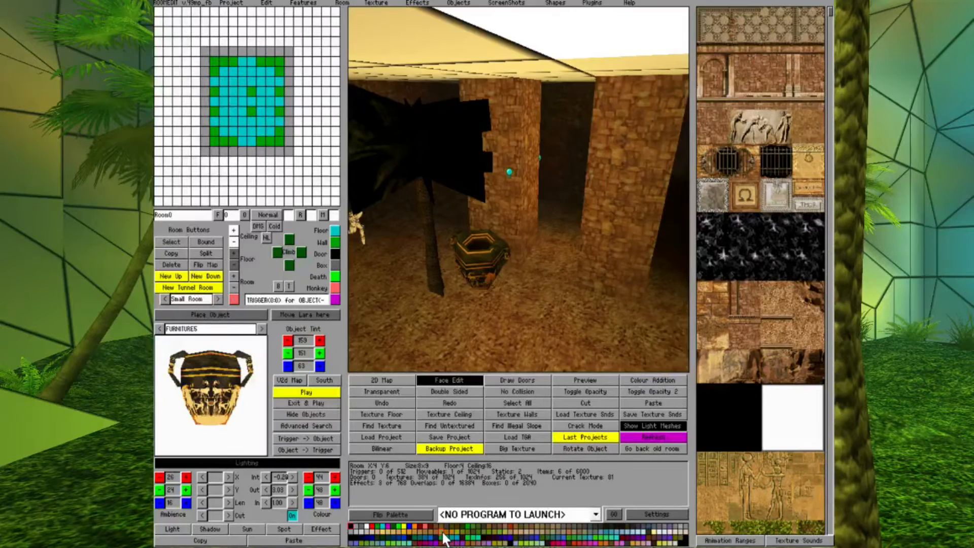
key("Right")
key("Down")
key("Page_Up")
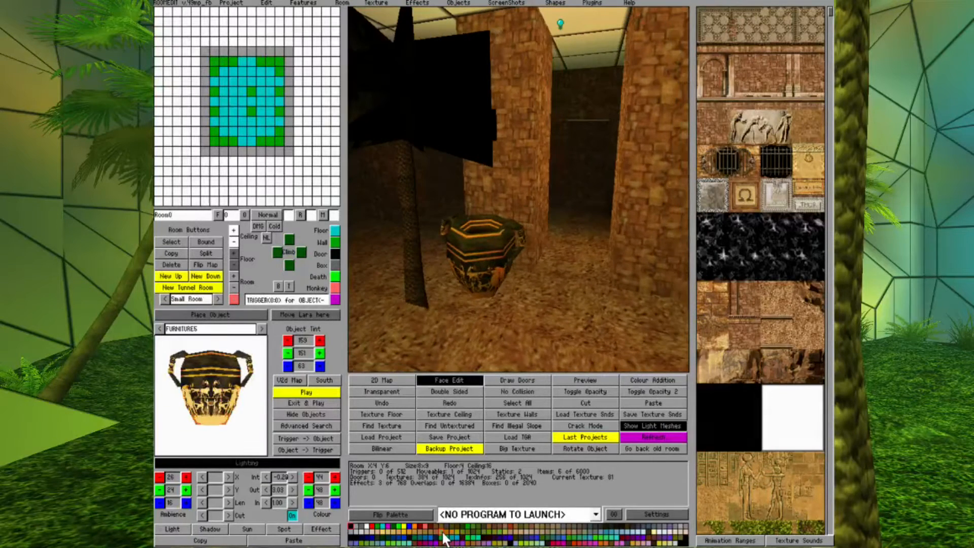
left_click(429, 536)
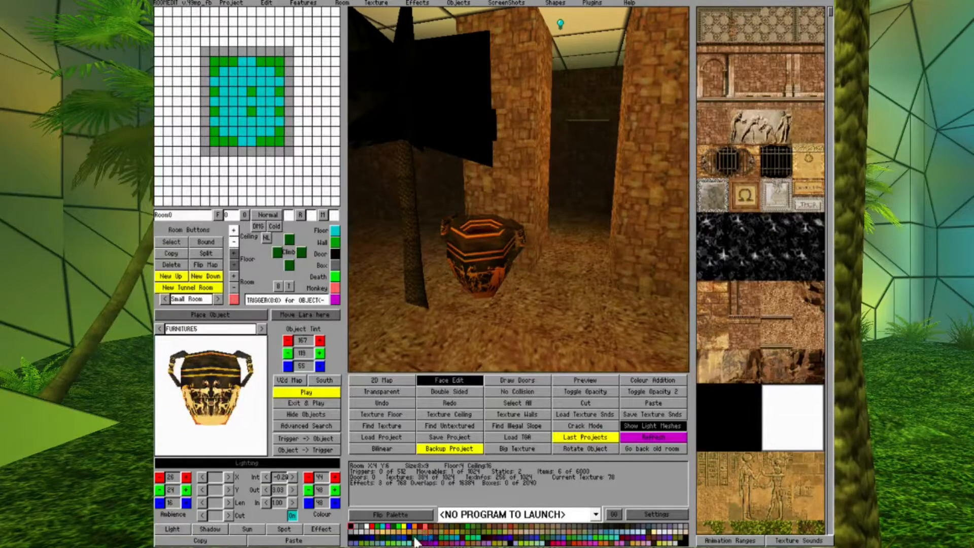
left_click(380, 533)
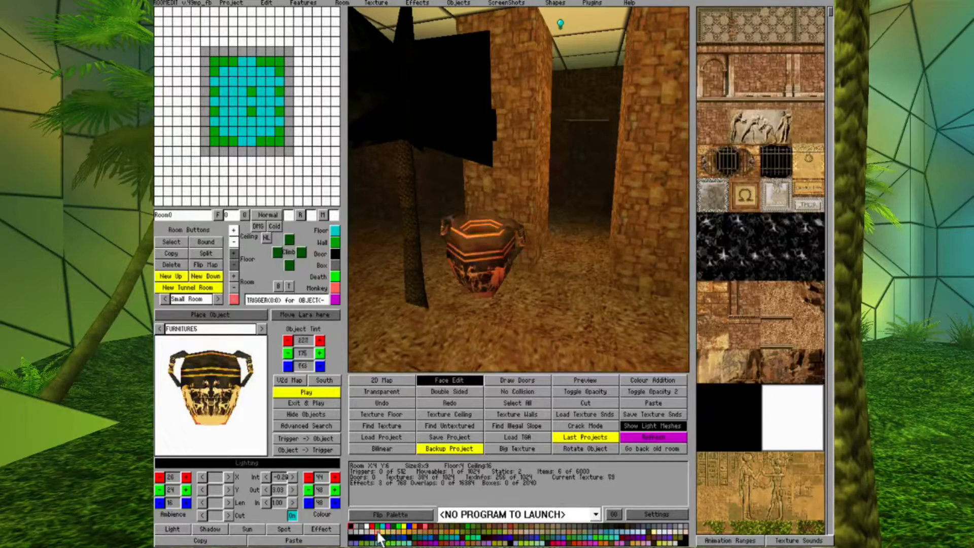
left_click(551, 526)
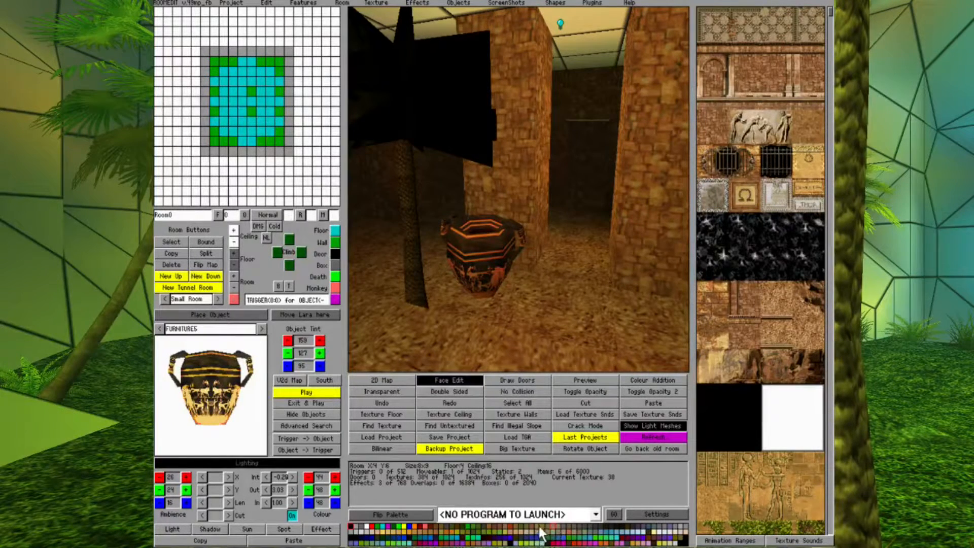
left_click(547, 527)
Step: Examine the tinted vase against the surrounding walls and floor from different distances and angles
key("Page_Down")
key("Left")
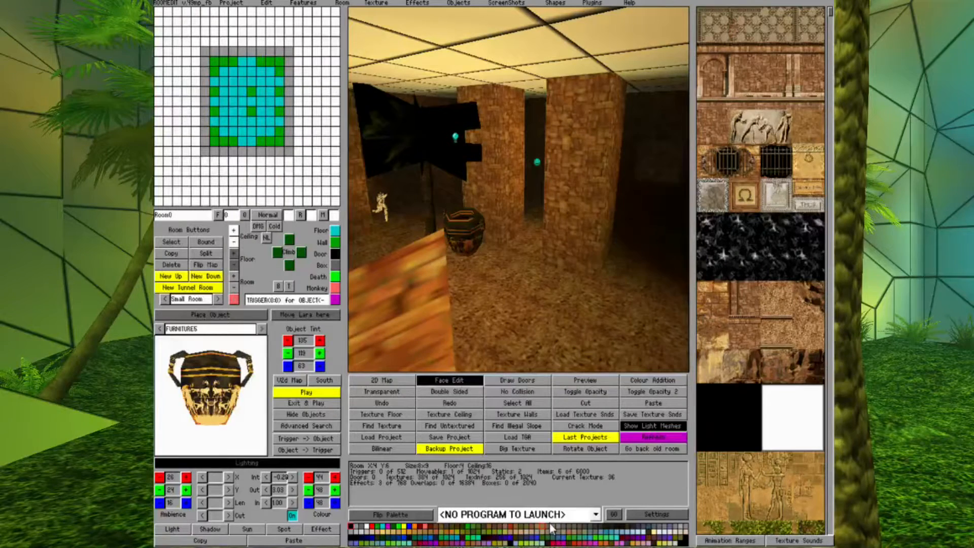
key("Left")
key("Left")
key("Left")
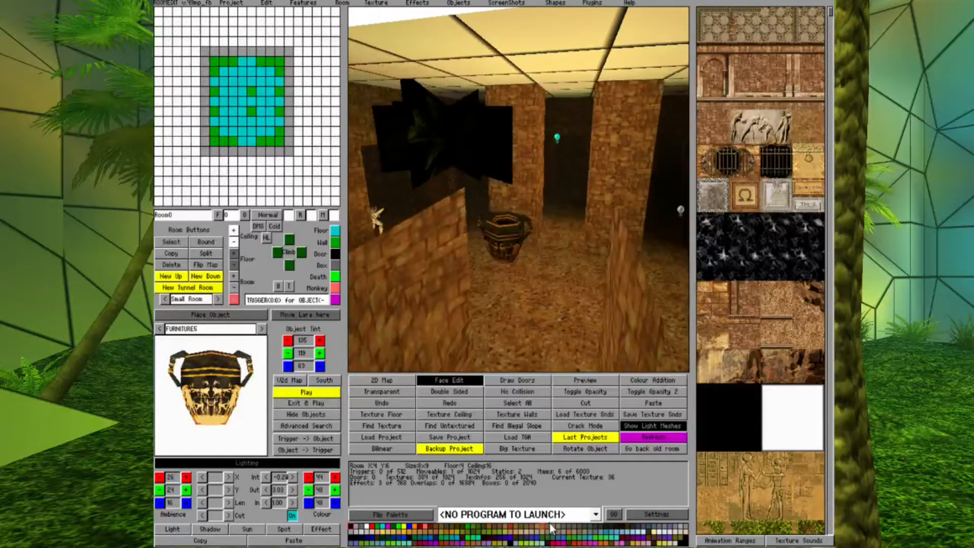
key("Left")
key("Left")
key("Left")
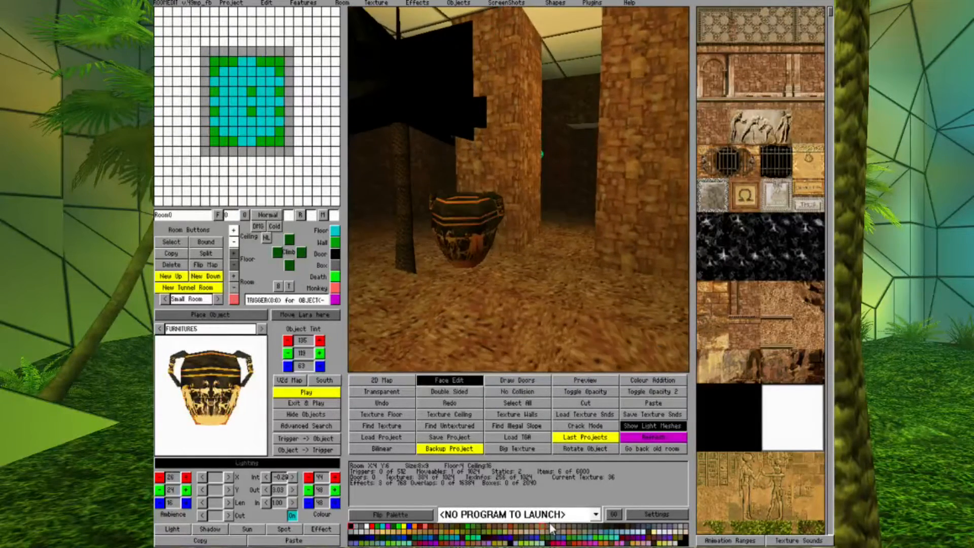
key("Down")
key("Left")
key("Up")
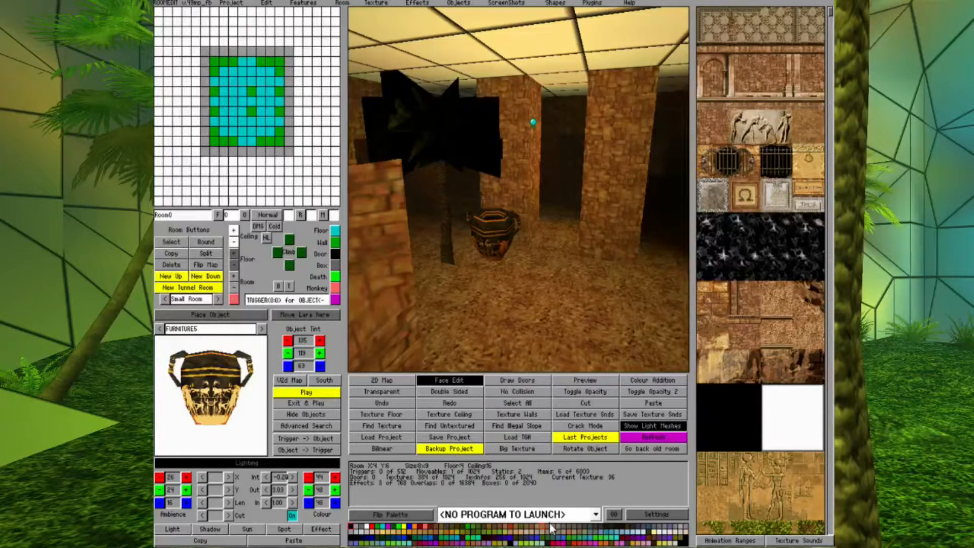
key("Up")
key("Left")
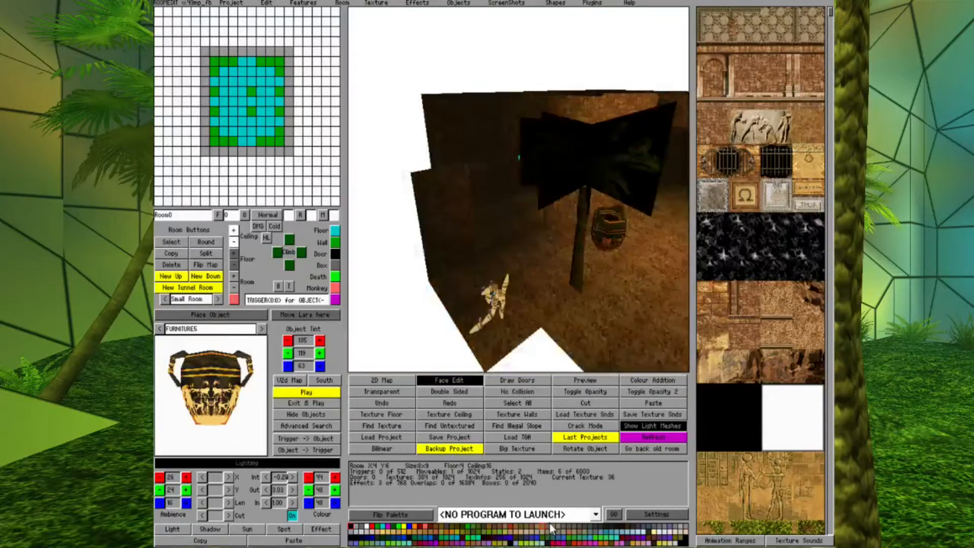
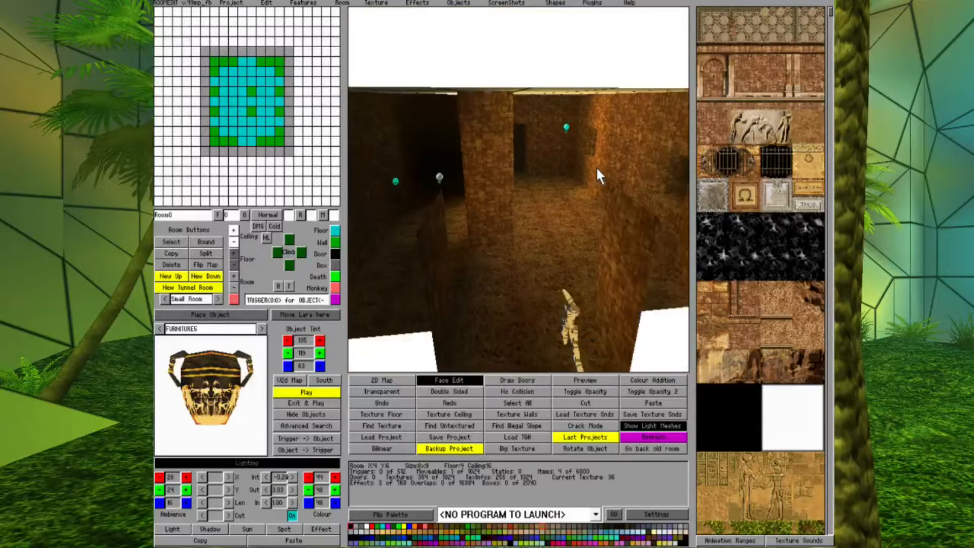
Step: Select an empty map block outside the room and set the room's ambience to dark blue, red 0, green 0, blue 48
key("Right")
key("Left")
key("Up")
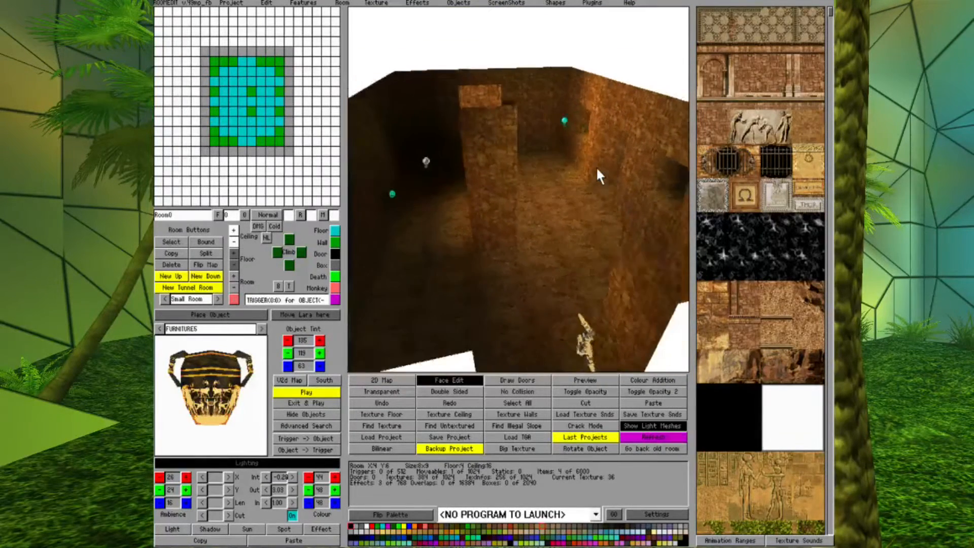
key("Right")
key("Up")
key("Right")
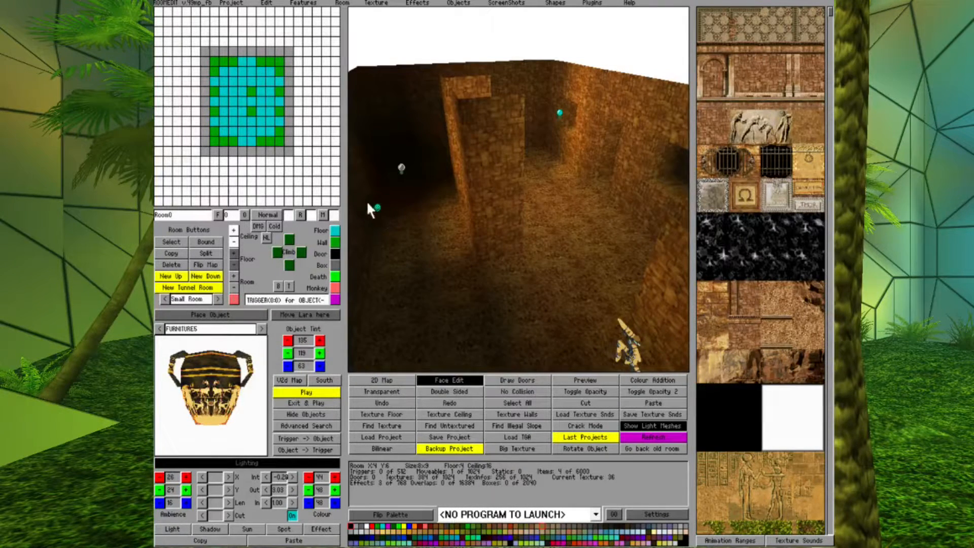
left_click(310, 133)
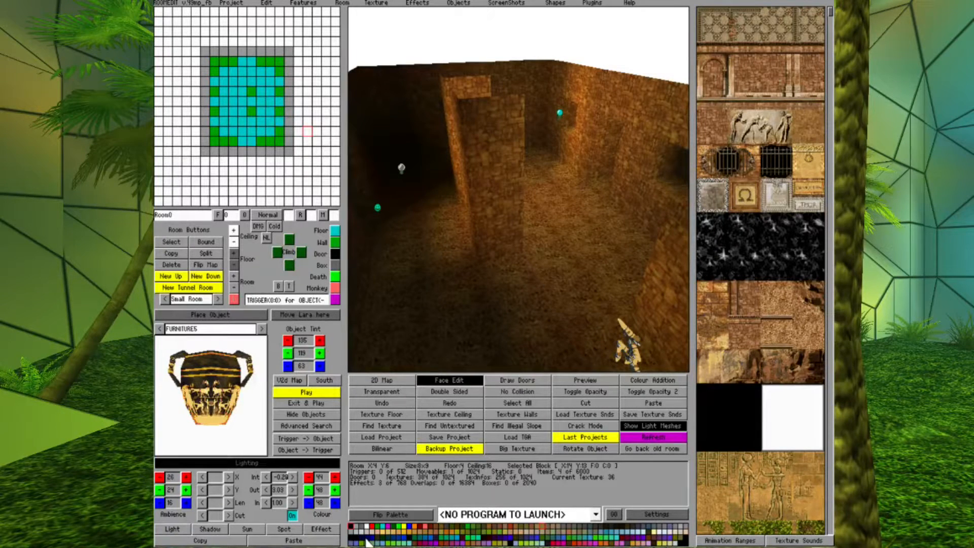
left_click(367, 540)
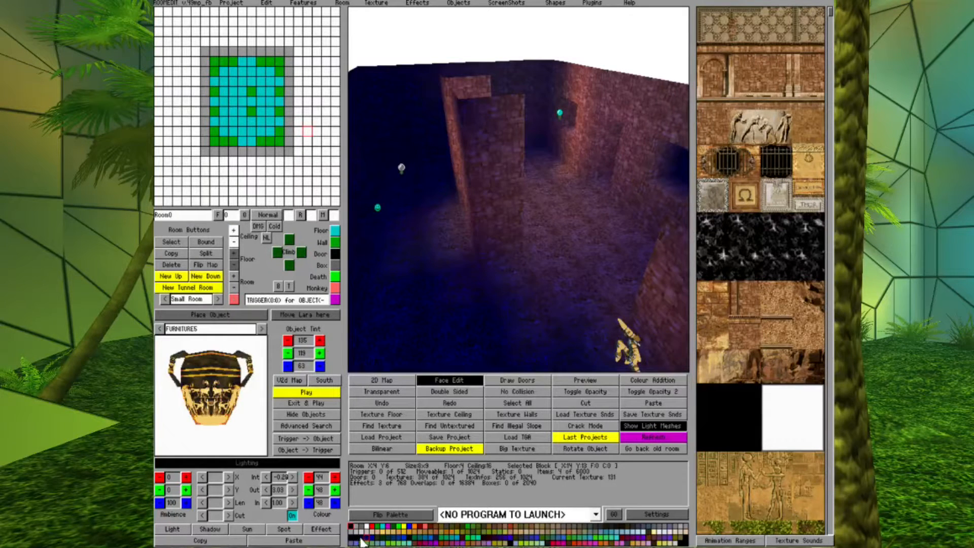
left_click(360, 541)
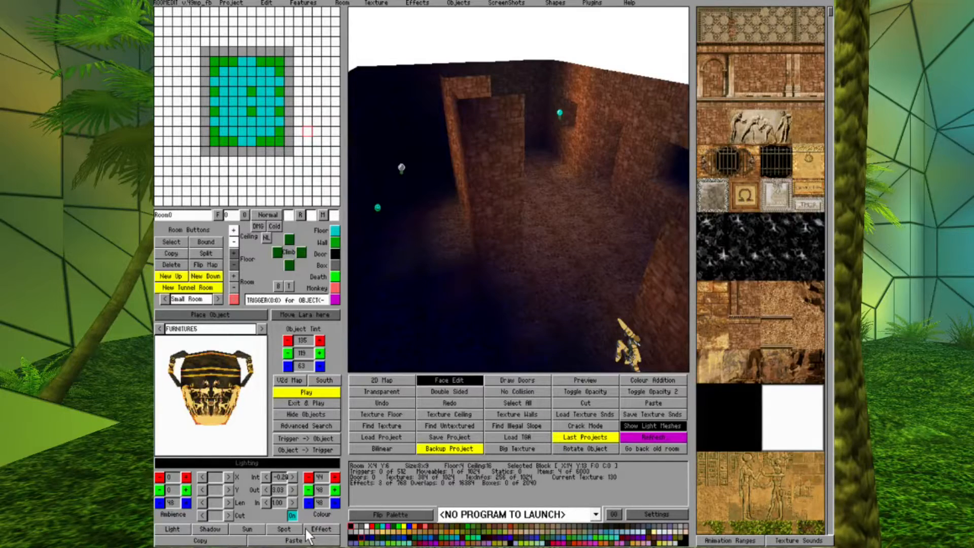
Step: Set the green value of the room's ambience to 16
key("Page_Down")
key("Left")
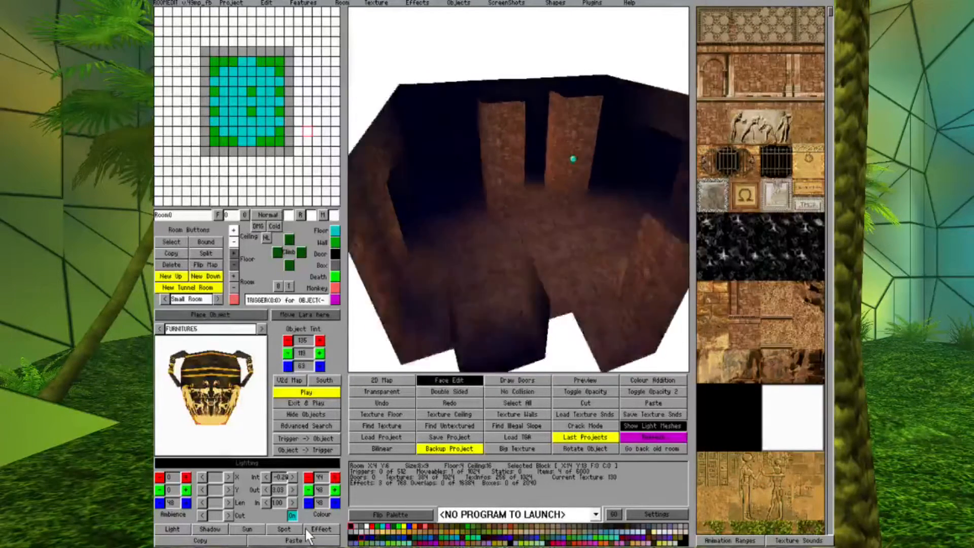
key("Left")
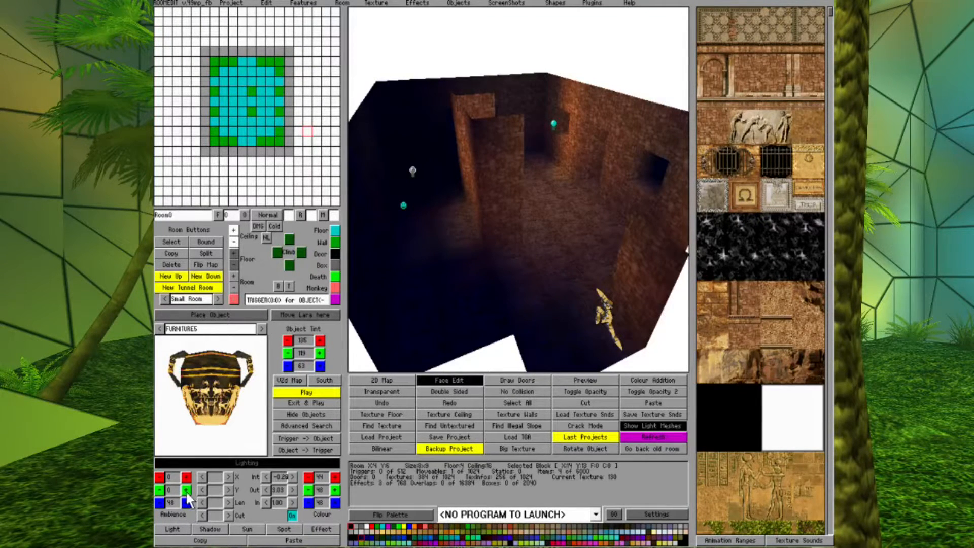
left_click(186, 490)
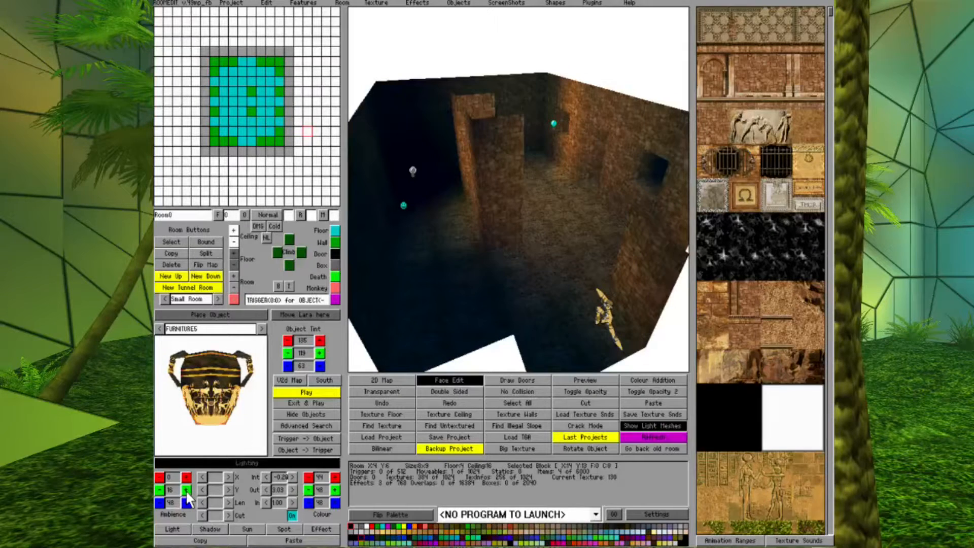
Step: Examine the walls, ceiling and pillars under the blue-green ambience from several angles
key("Left")
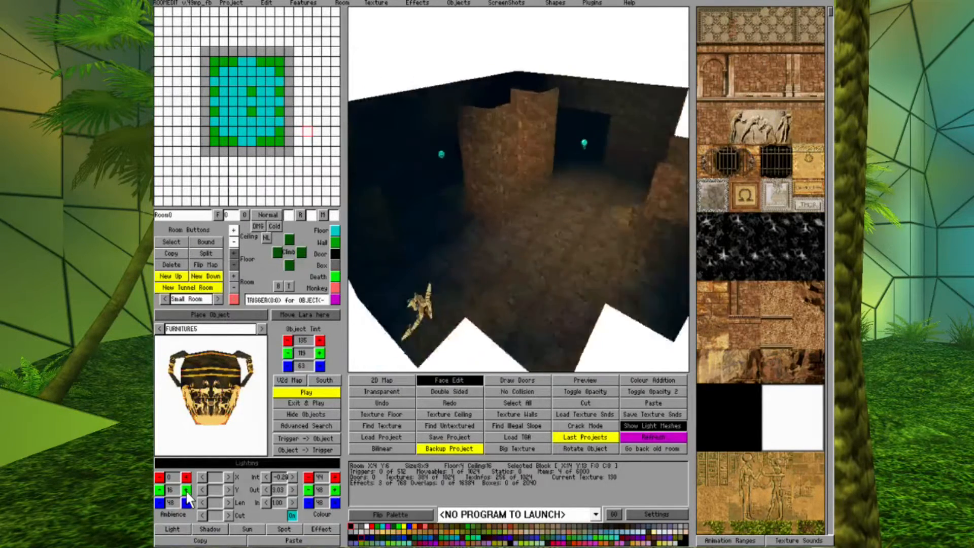
key("Right")
key("Right")
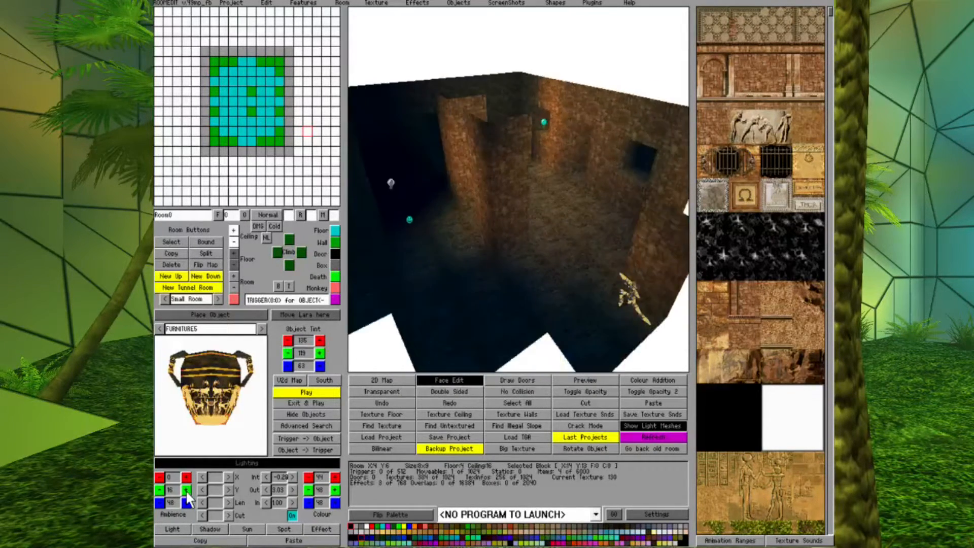
key("Down")
key("Left")
key("Left")
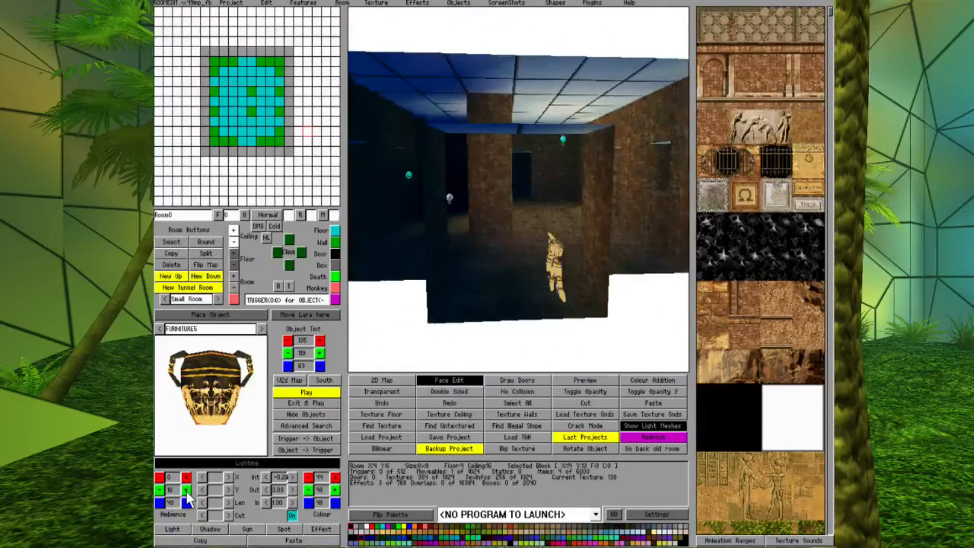
key("Up")
key("Down")
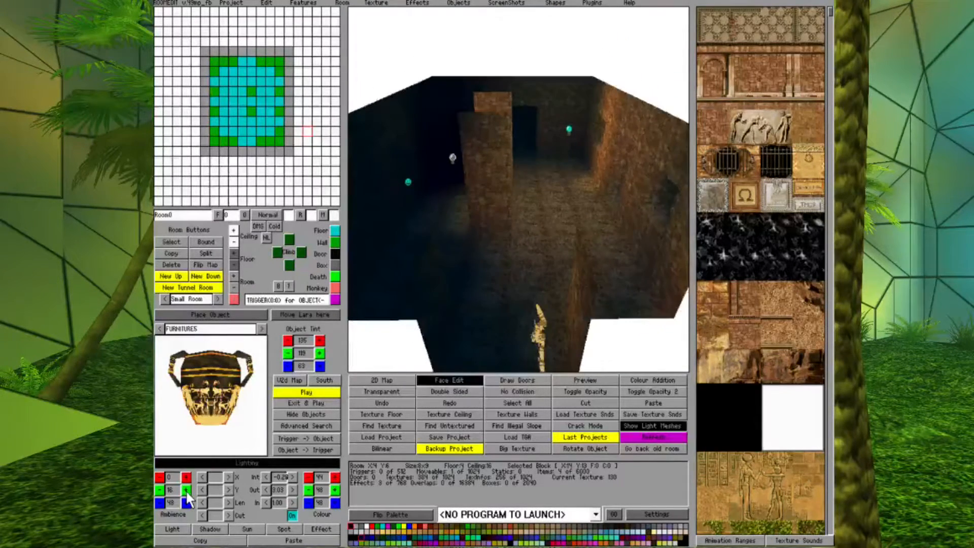
key("Right")
key("Up")
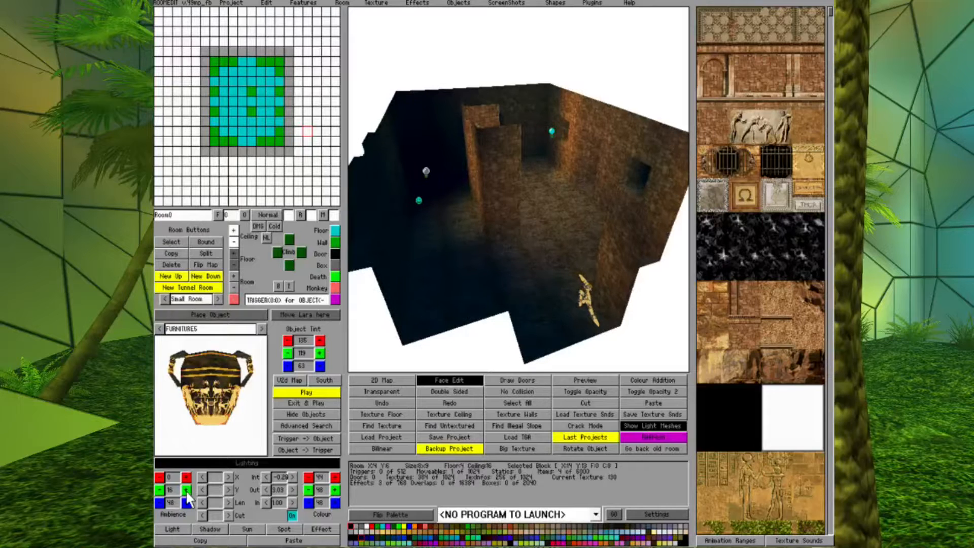
key("Down")
key("Right")
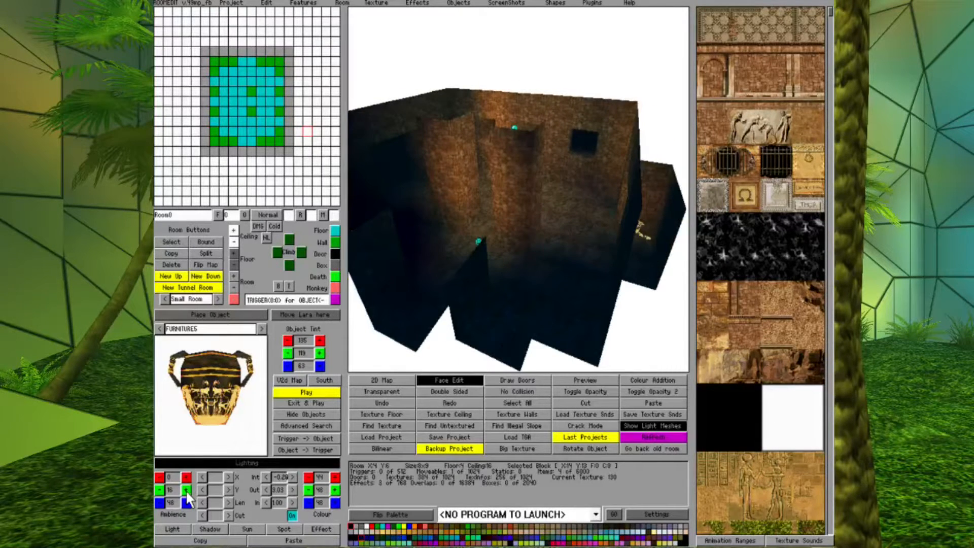
key("Left")
key("Page_Up")
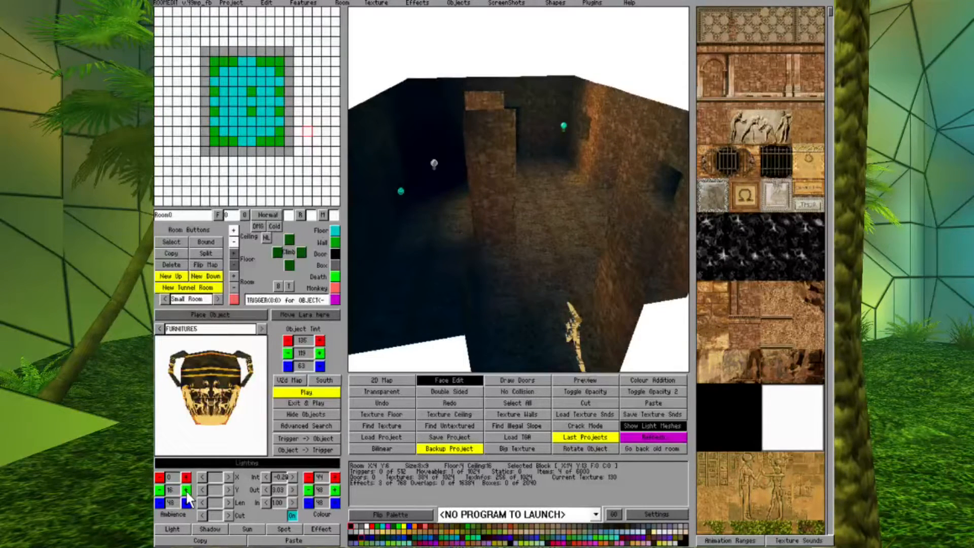
Step: Select the directional light near the dark side of the room and recolour it to a teal palette shade
left_click(400, 191)
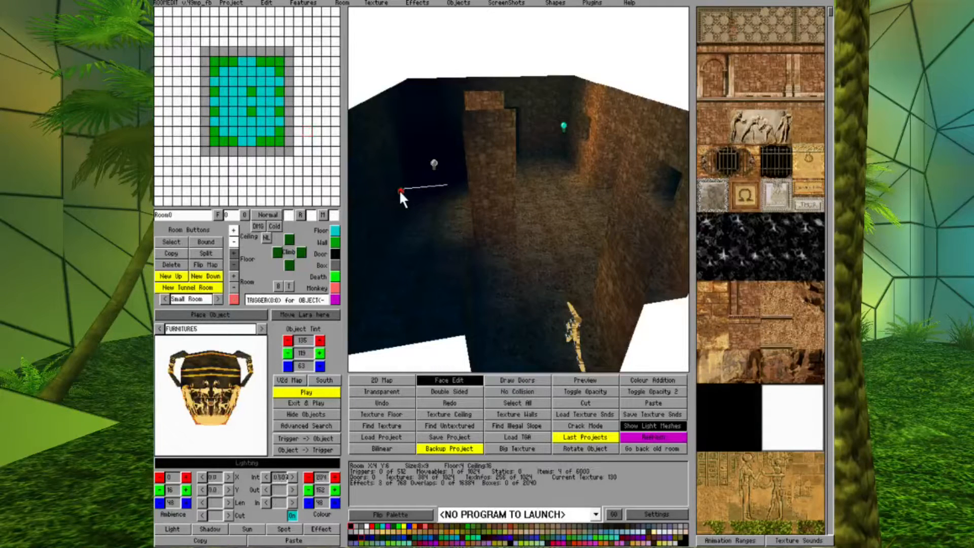
left_click(421, 542)
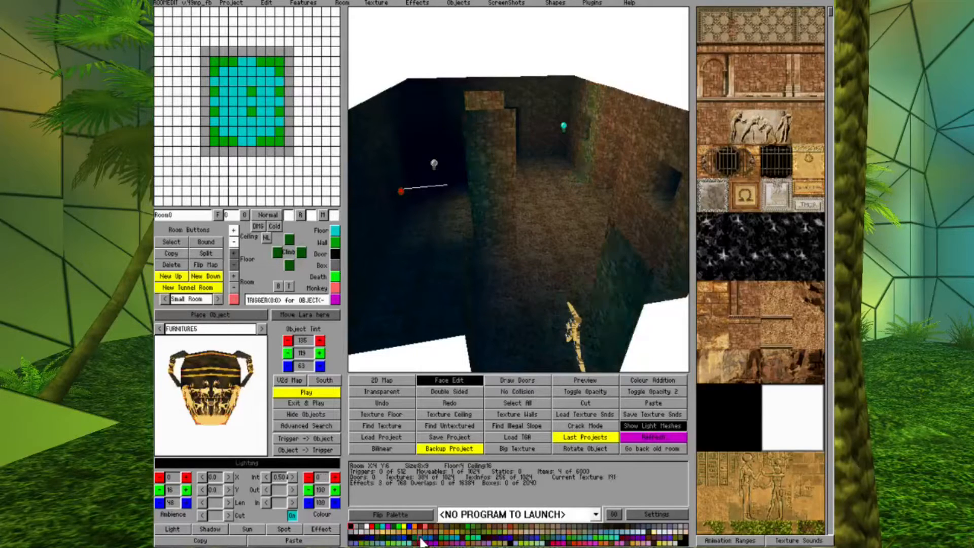
left_click(394, 542)
left_click(425, 542)
Step: Select the point light with the spherical range, try blue shades on it, and set its colour to dark red
left_click(563, 125)
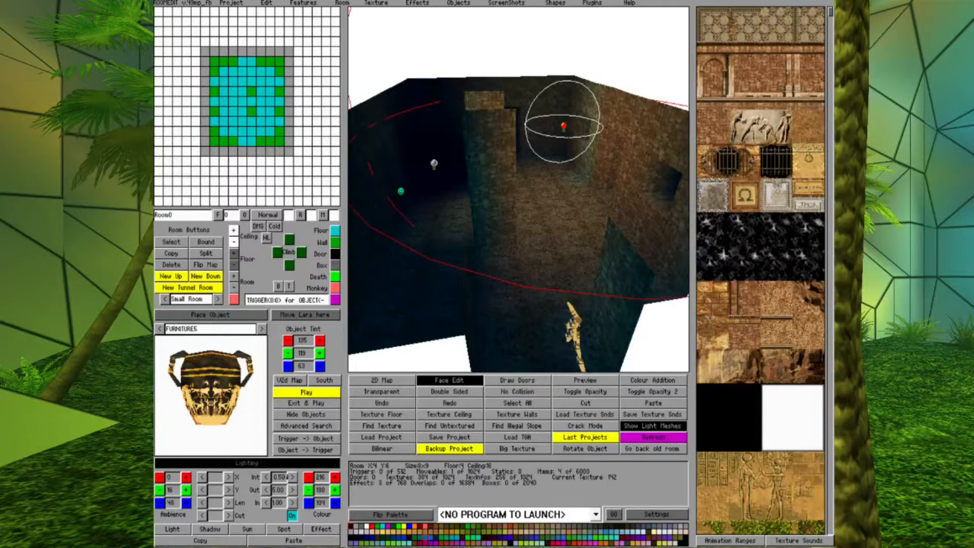
left_click(431, 542)
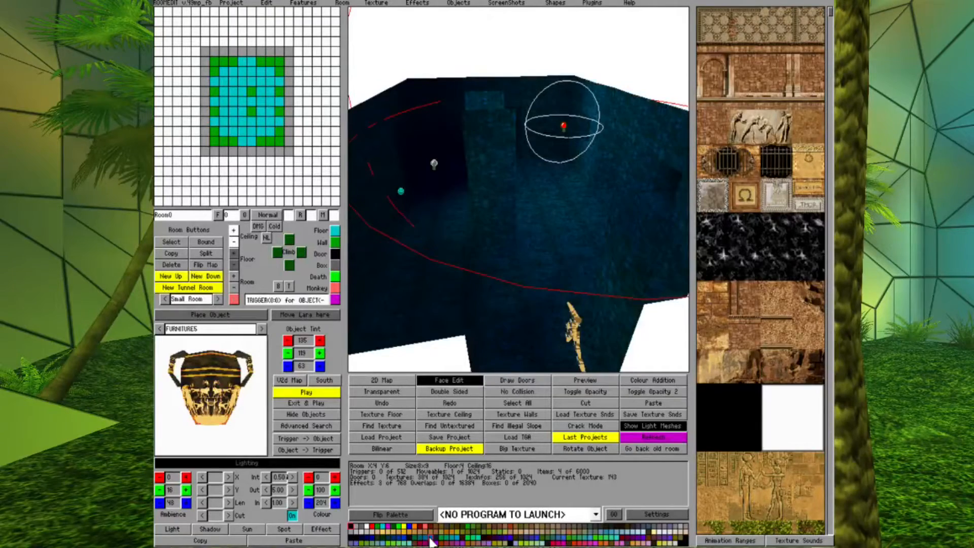
key("Right")
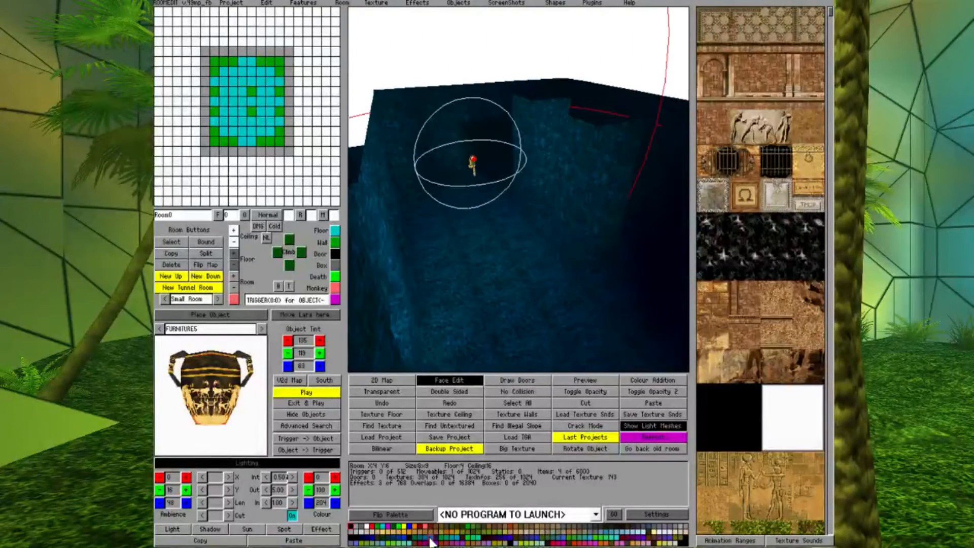
key("Down")
key("Right")
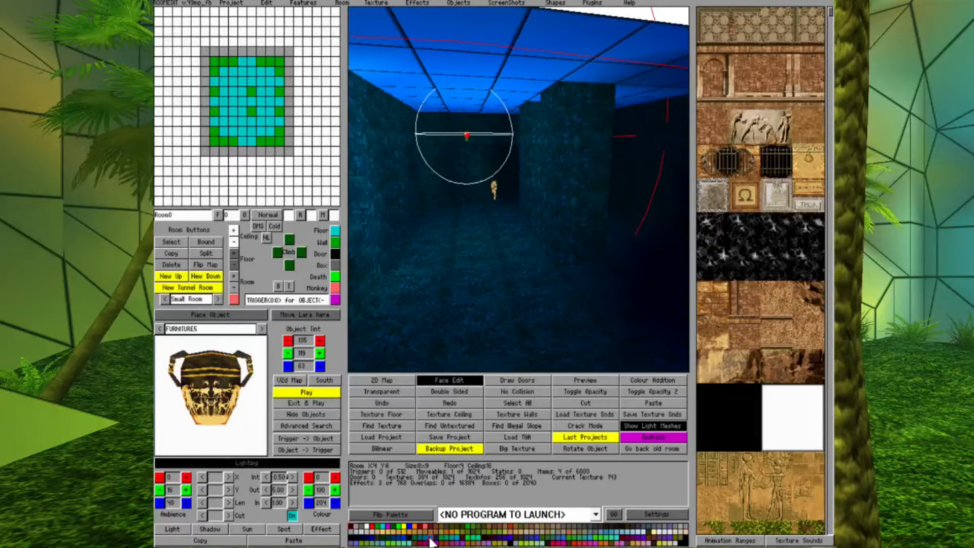
left_click(429, 541)
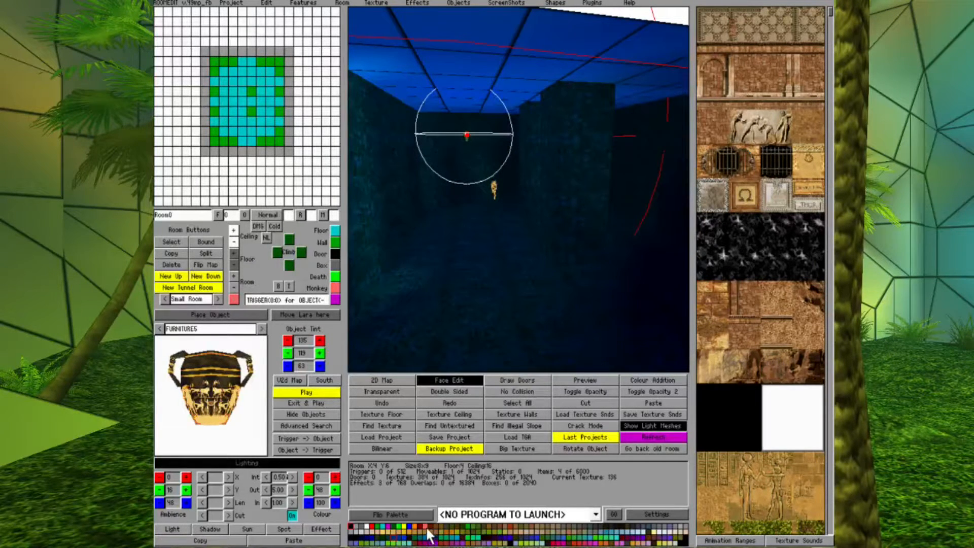
left_click(417, 529)
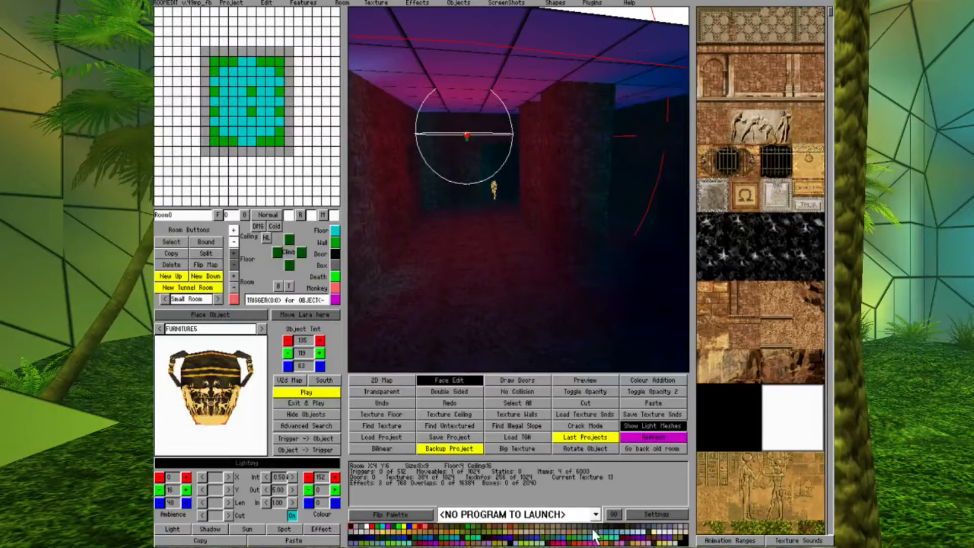
Step: Try muted green, teal, brown and olive palette shades on the selected point light
left_click(555, 534)
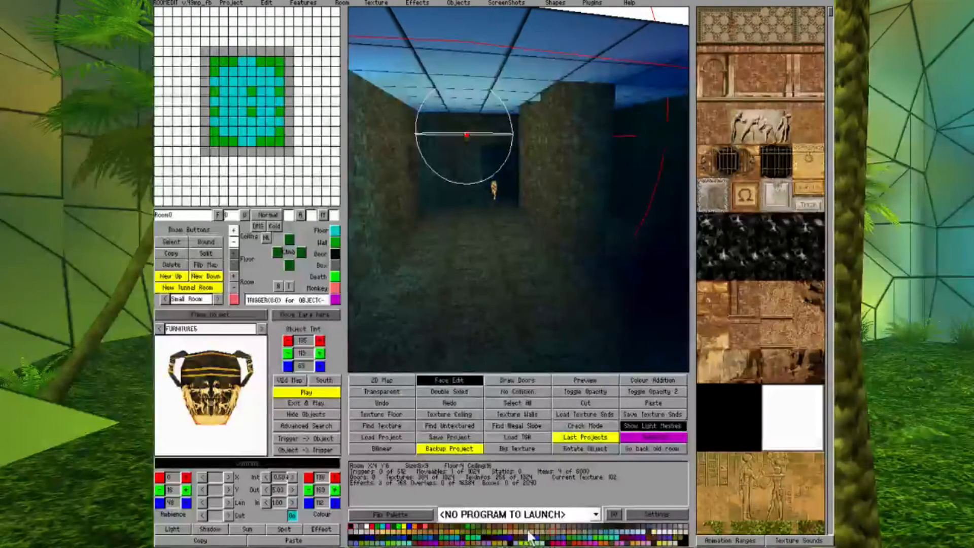
left_click(624, 528)
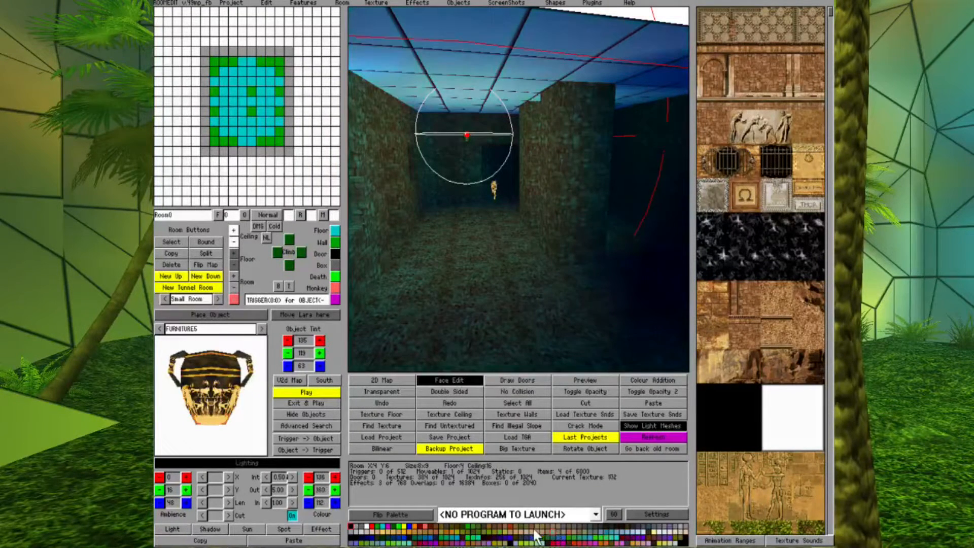
left_click(513, 531)
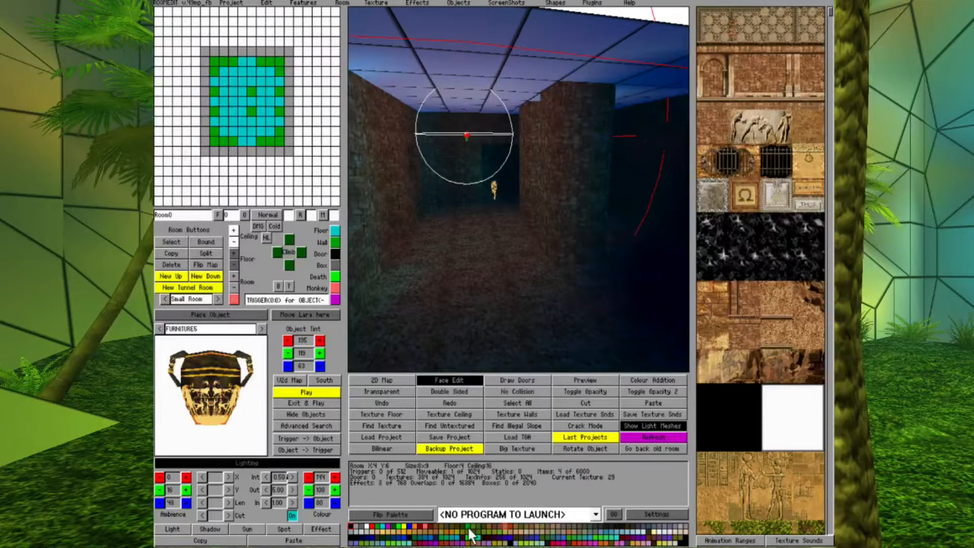
left_click(467, 529)
left_click(449, 531)
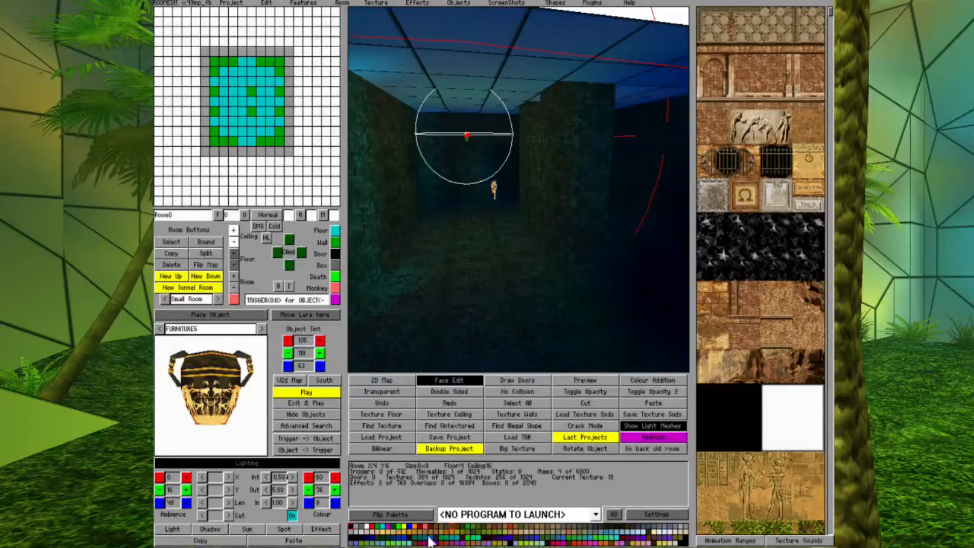
Step: Compare blue and teal palette shades on the point light and set it to the bright blue with a blue value of 204
left_click(429, 539)
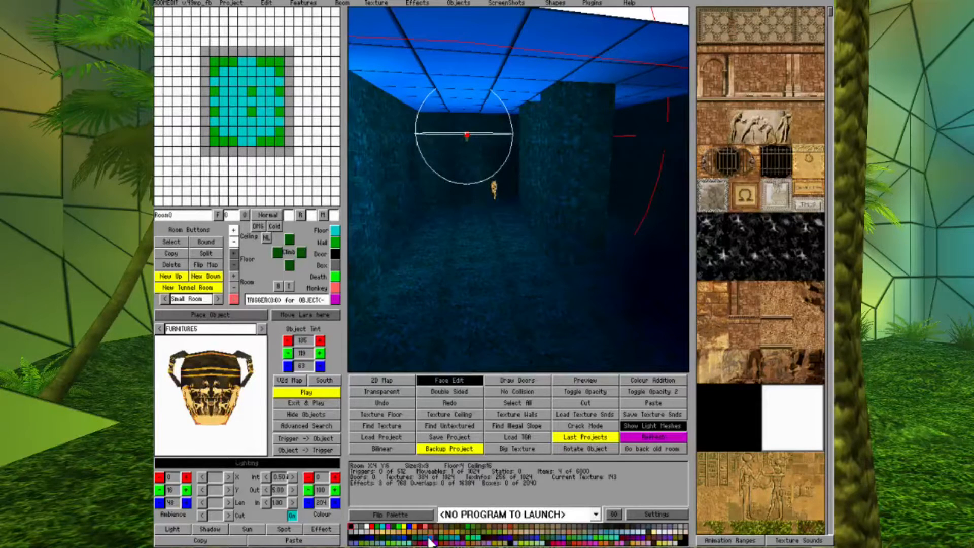
left_click(400, 542)
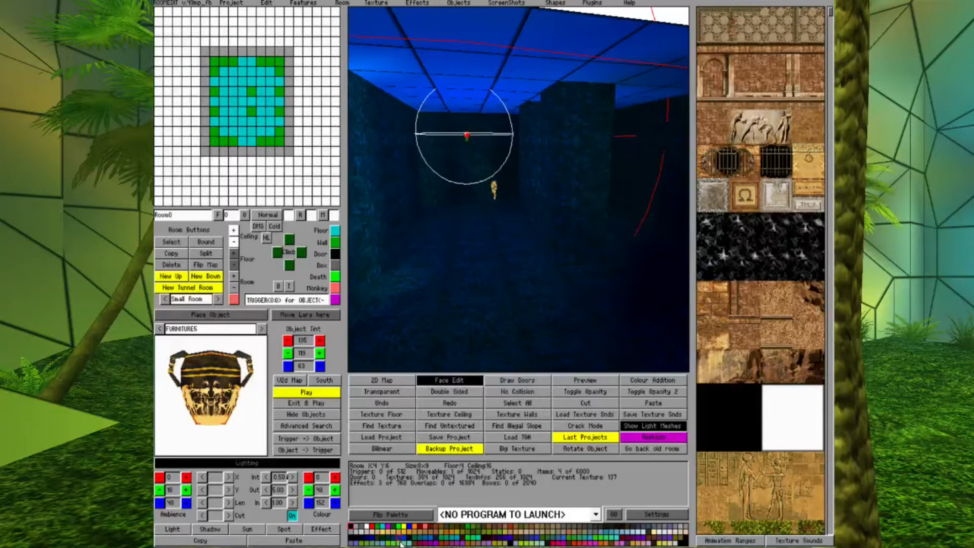
left_click(419, 541)
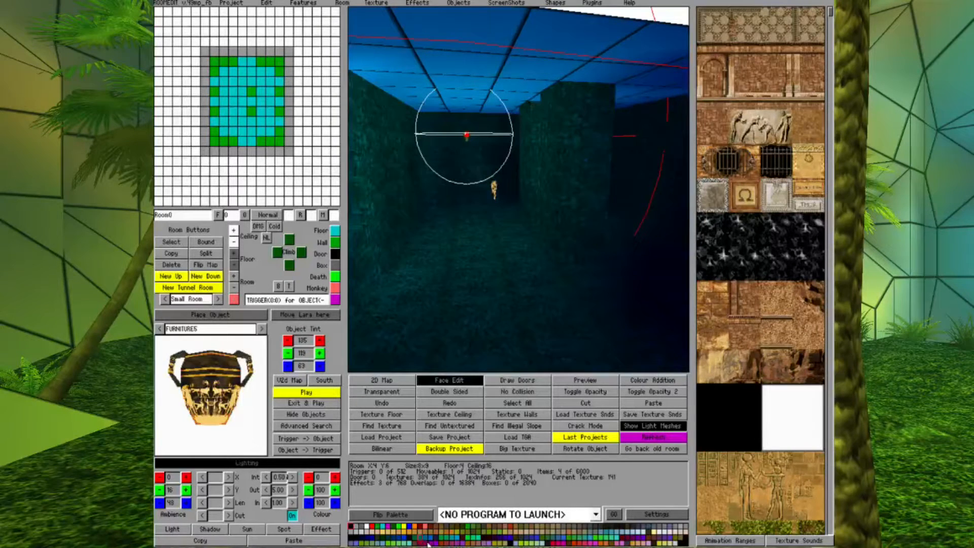
left_click(431, 541)
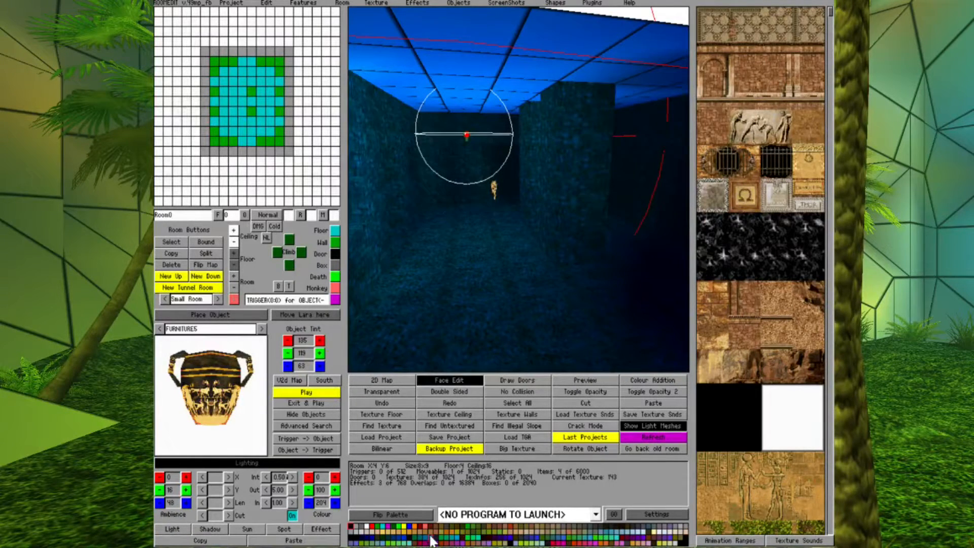
Step: Examine the blue-lit walls, ceiling, pillars and dark side of the room from several angles
key("Page_Down")
key("Left")
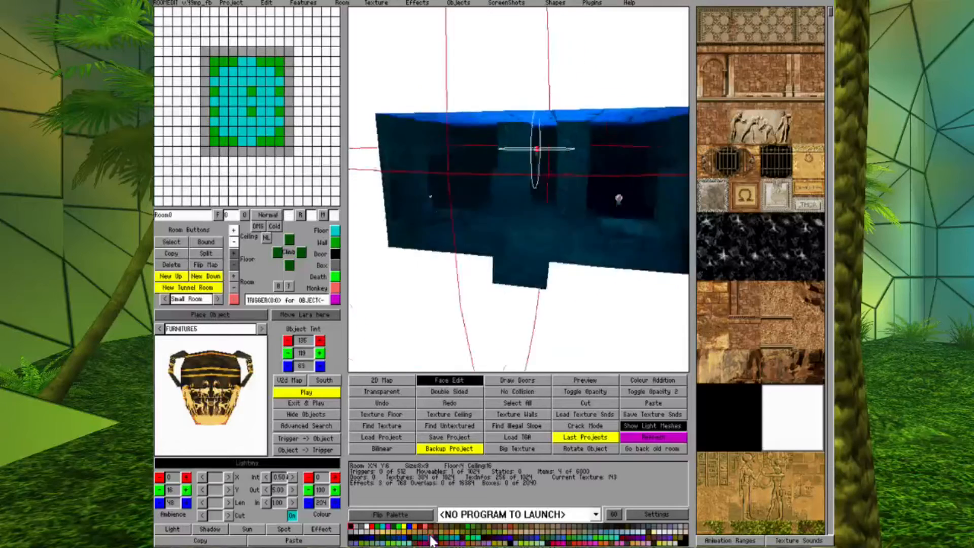
key("Left")
key("Page_Up")
key("Left")
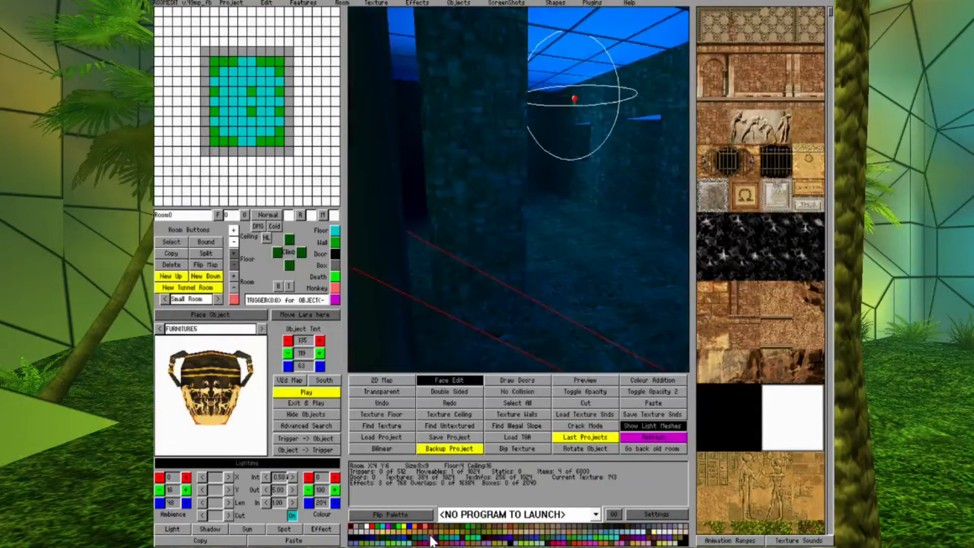
key("Page_Down")
key("Down")
key("Up")
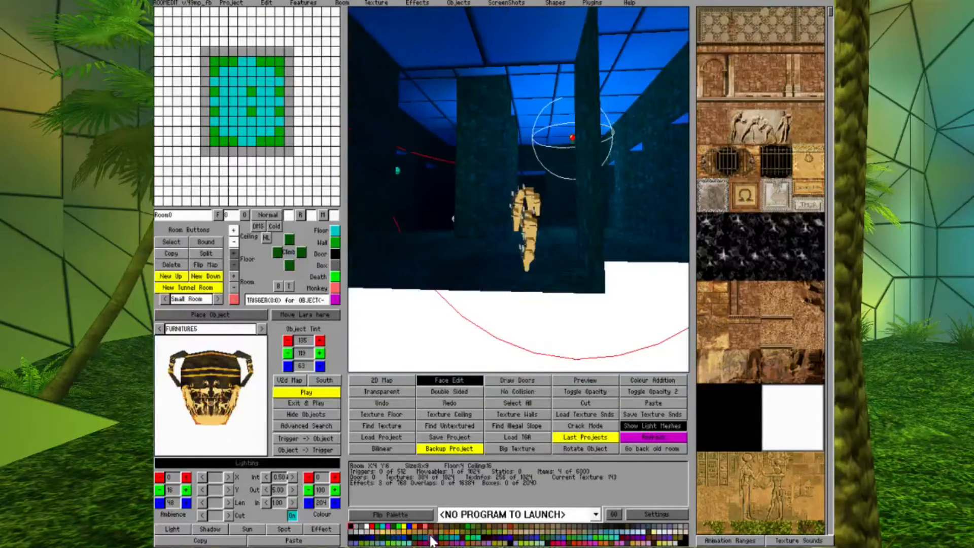
key("Up")
key("Left")
key("Right")
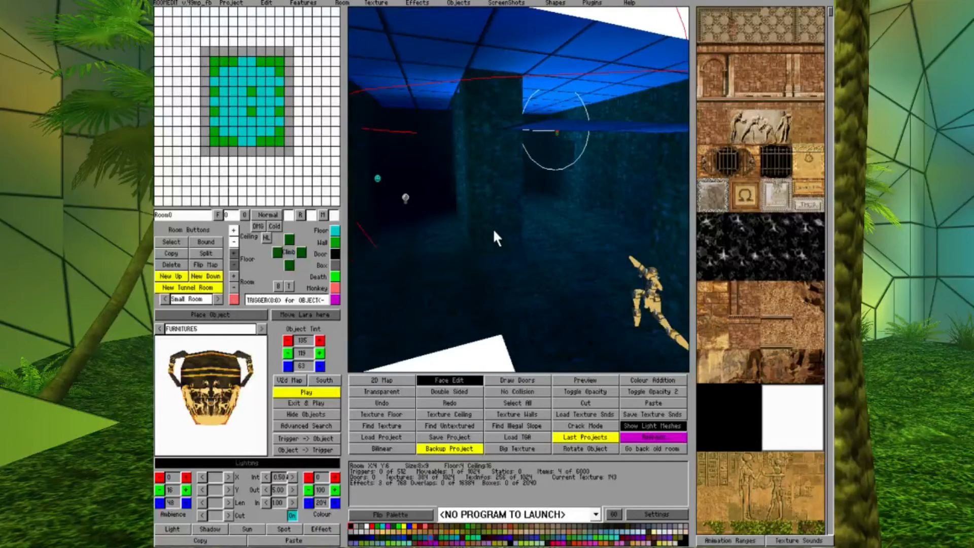
key("Up")
key("Left")
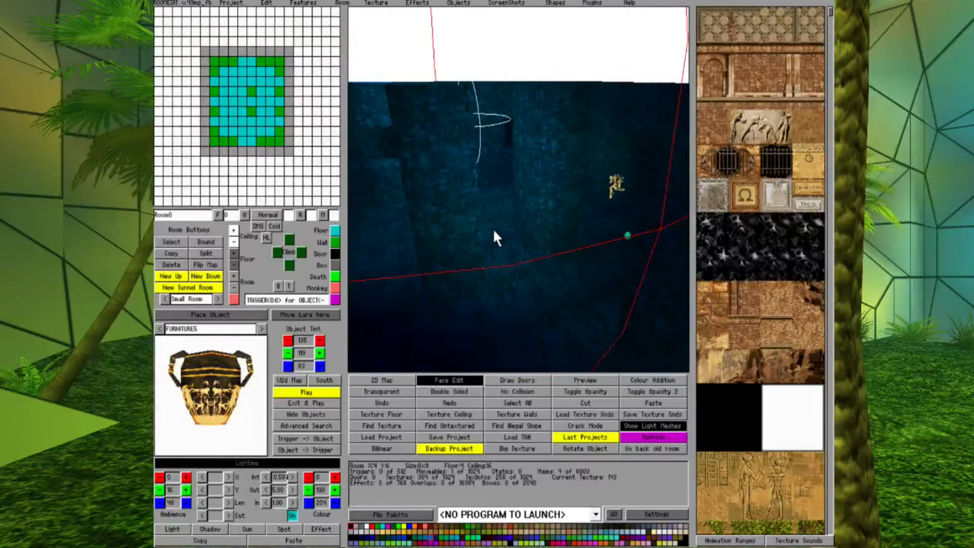
key("Right")
key("Left")
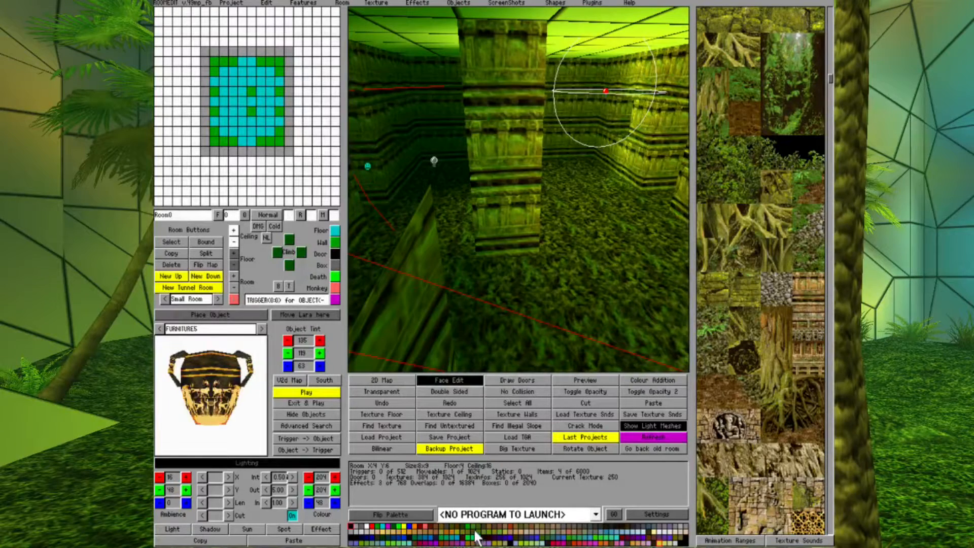
Step: Try a muted tan palette shade on the point light in the jungle-textured room
left_click(515, 534)
key("Left")
key("Left")
key("Left")
key("Left")
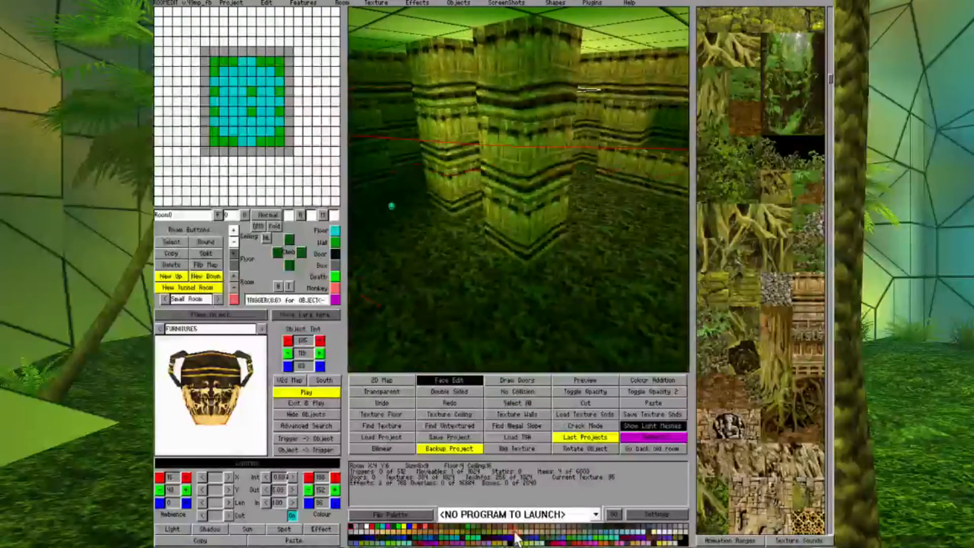
Step: Examine how the tan light and green ambience fall on the jungle room's pillar, walls and floor from both sides
key("Right")
key("Right")
key("Right")
key("Right")
key("Right")
key("Right")
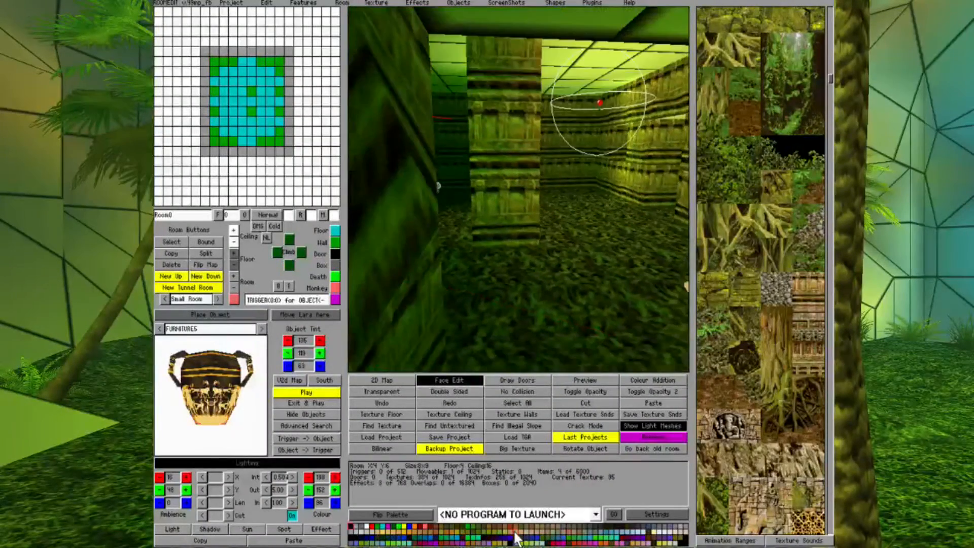
key("Right")
key("Left")
key("Left")
key("Left")
key("Left")
key("Left")
key("Left")
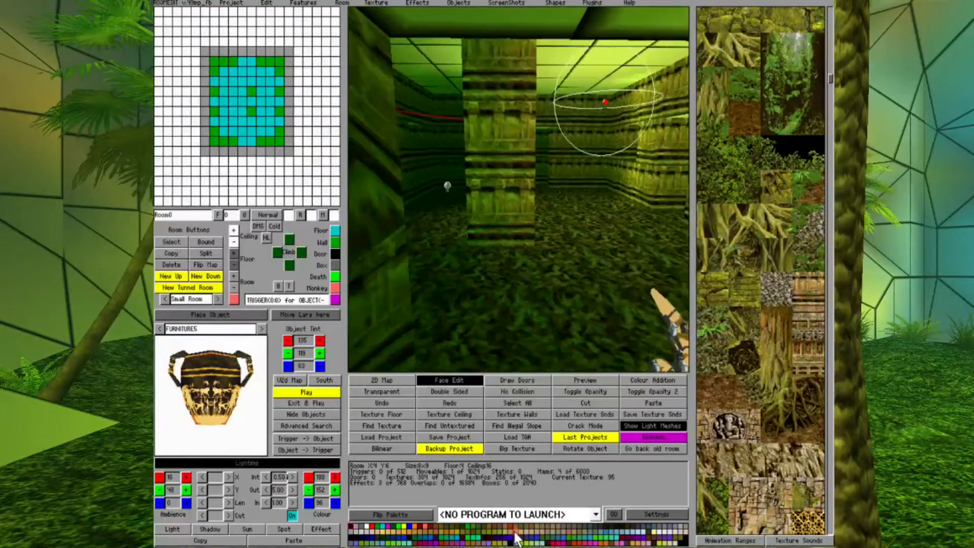
key("Right")
key("Right")
key("Right")
key("Right")
key("Right")
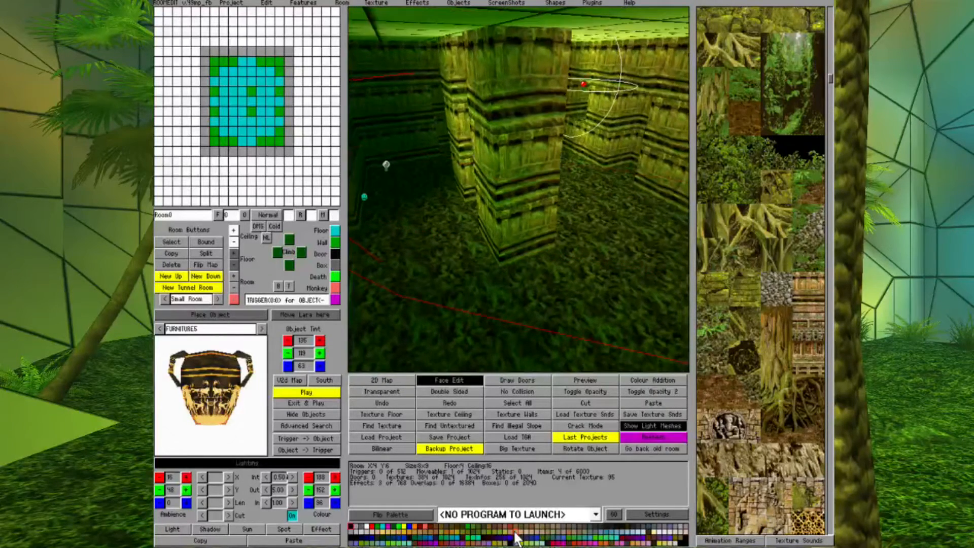
key("Right")
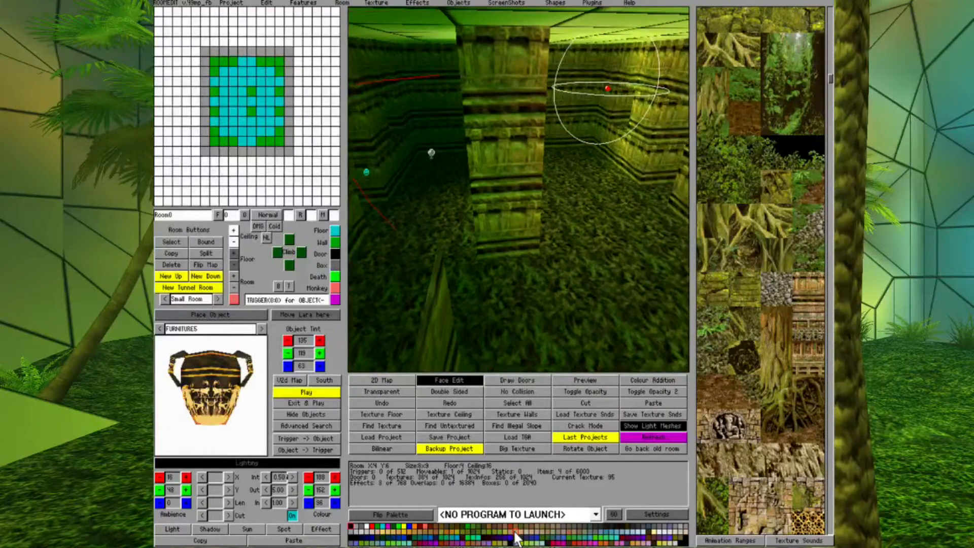
Step: Try a light green shade on the point light, then set its colour to olive yellow 152, 152, 48
left_click_drag(483, 532, 529, 544)
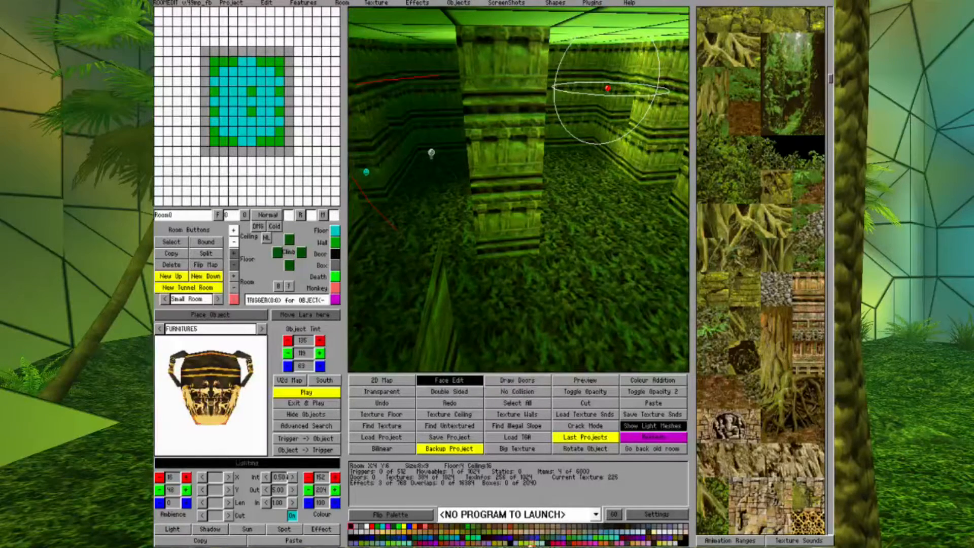
left_click(499, 543)
key("Right")
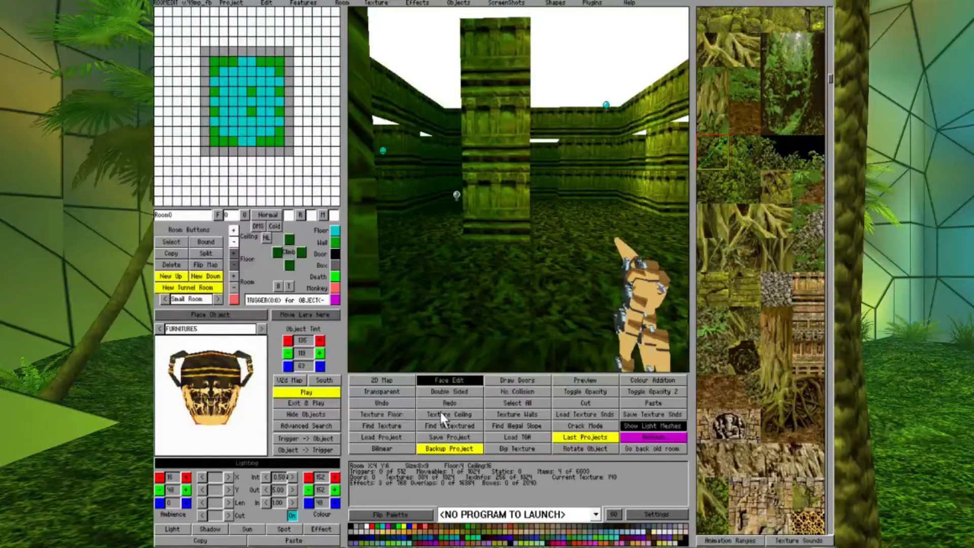
Step: Cover the room's entire ceiling with the selected leafy foliage texture
left_click(440, 414)
key("Up")
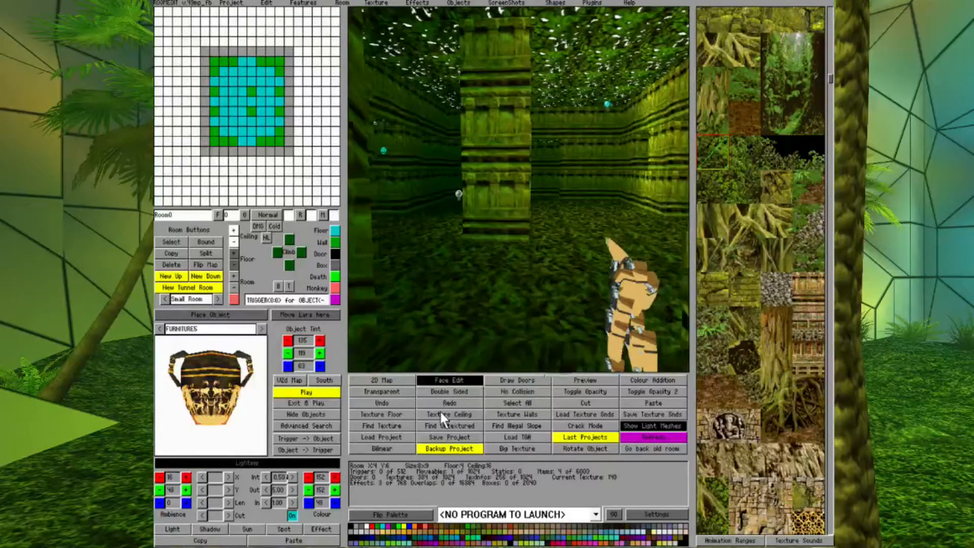
key("Up")
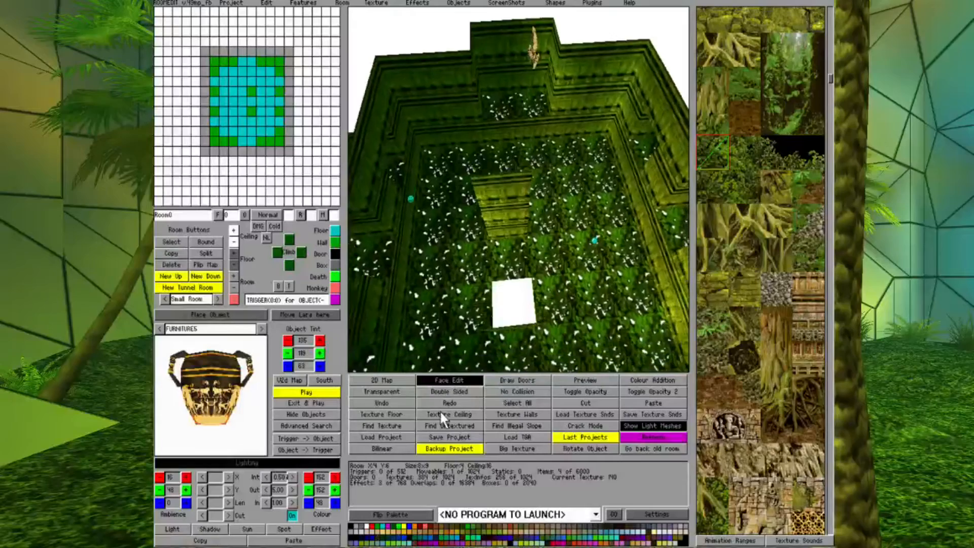
Step: Examine the foliage ceiling, pillar and olive-lit walls from above, below and both sides
key("Down")
key("Down")
key("Down")
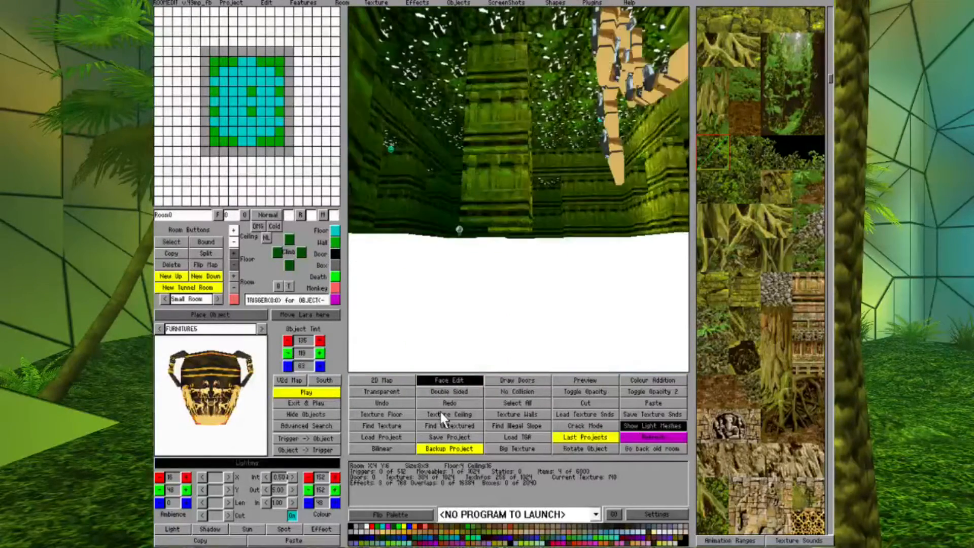
key("Right")
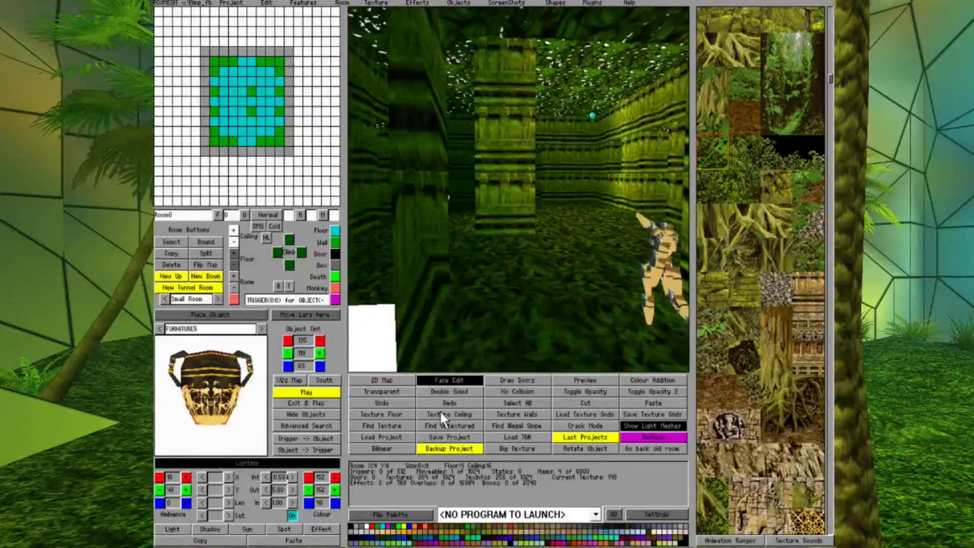
key("Down")
key("Right")
key("Up")
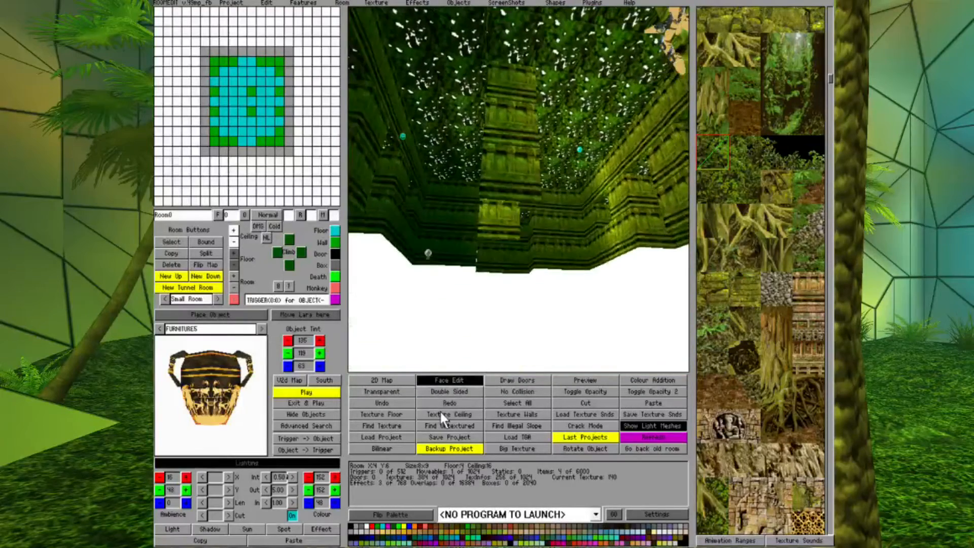
key("Down")
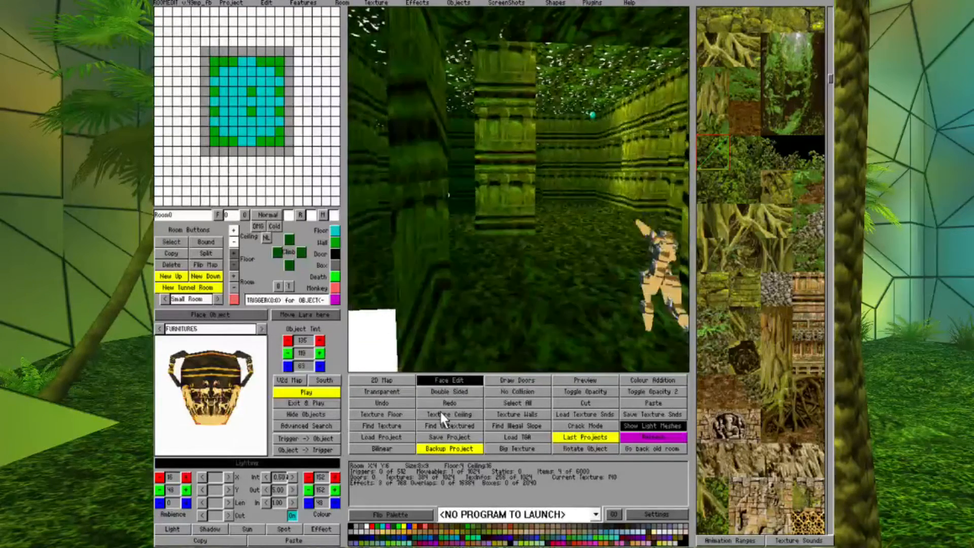
key("Down")
key("Right")
key("Up")
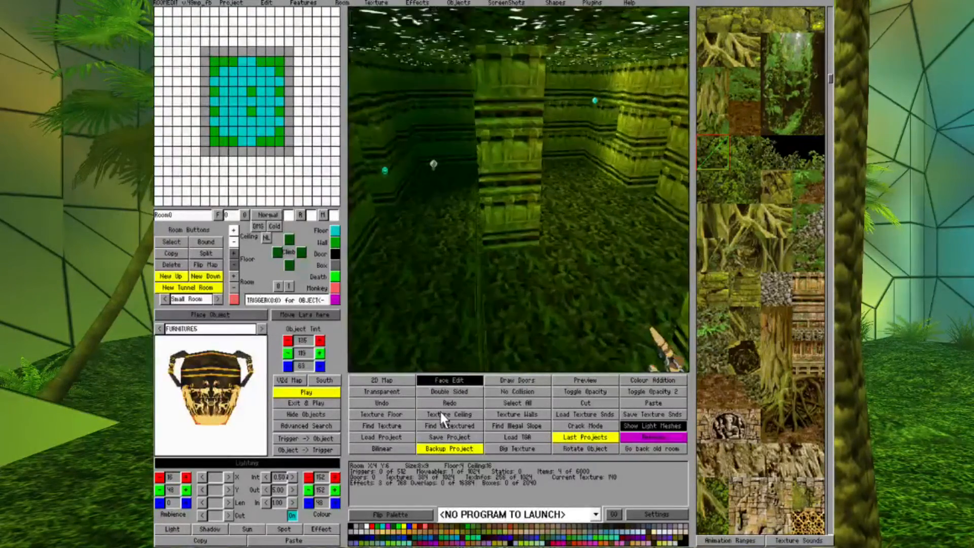
key("Left")
key("Left")
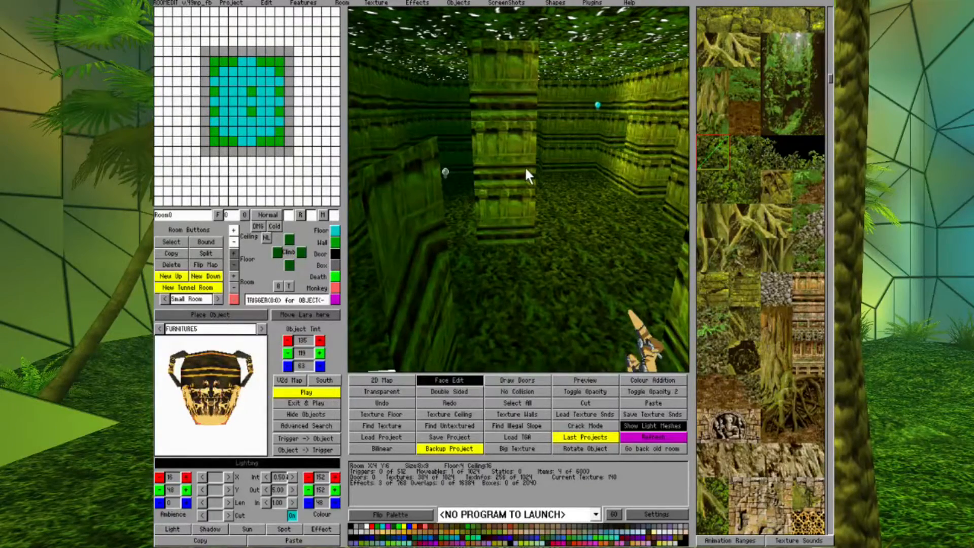
key("Left")
key("Left")
key("Left")
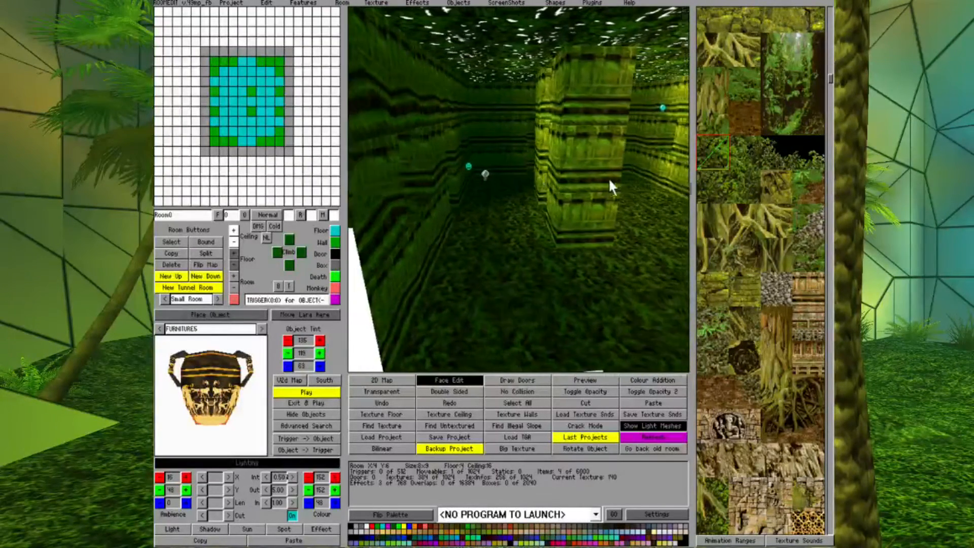
key("Right")
key("Right")
key("Right")
Step: Texture the faces of the central pillar with the tree trunk and root pieces
left_click(769, 322)
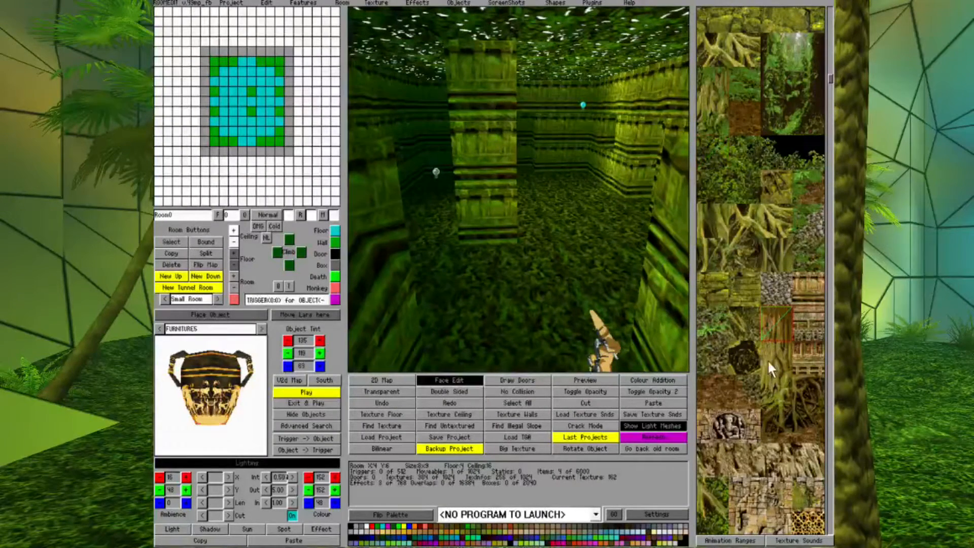
left_click(722, 225)
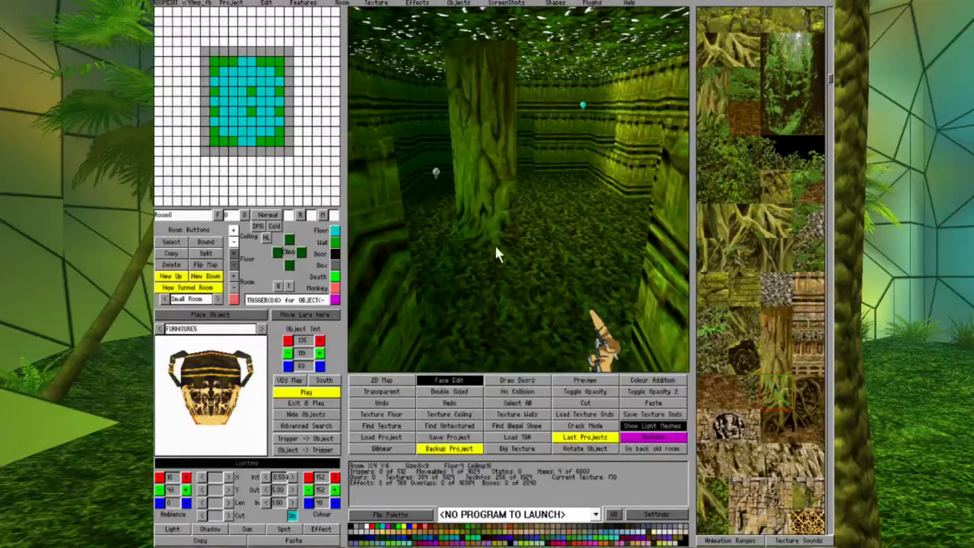
key("Left")
key("Right")
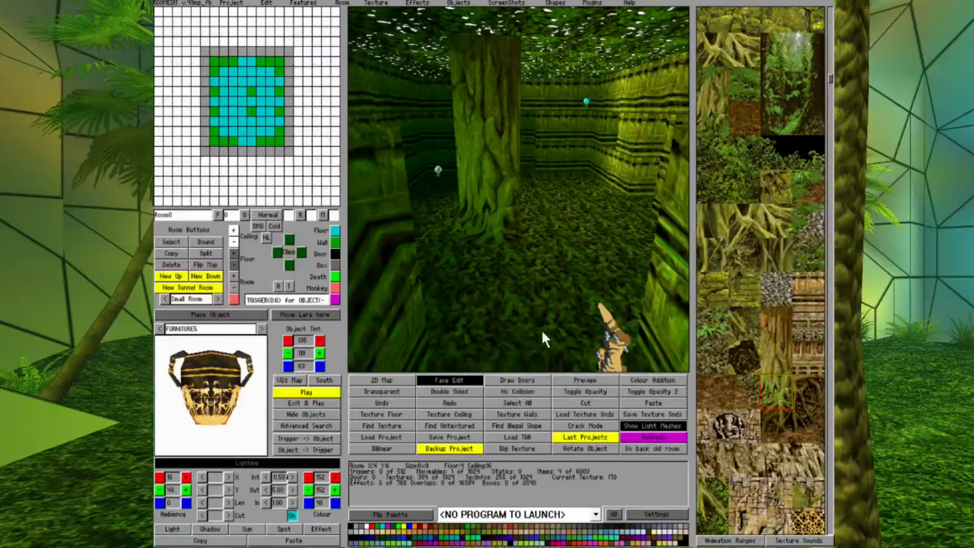
scroll(715, 245, "up", 3)
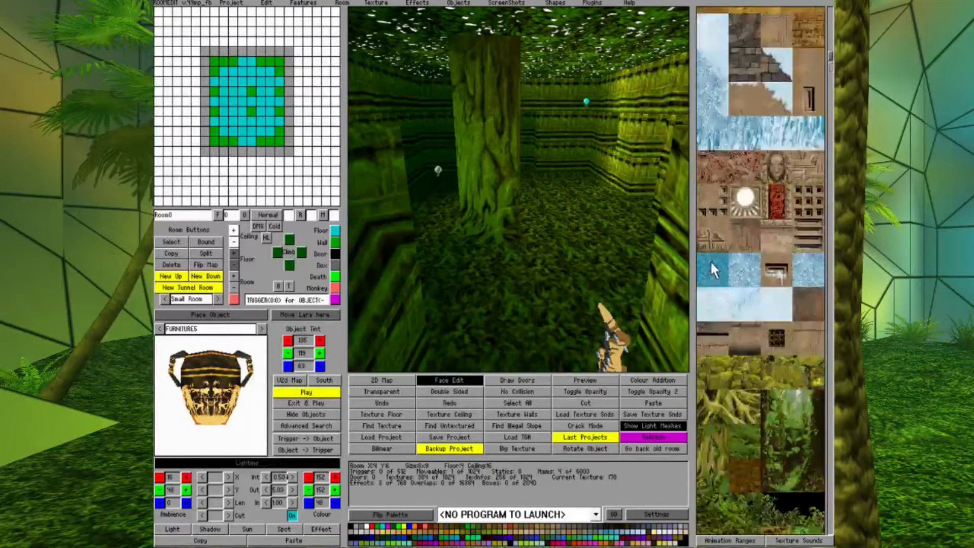
scroll(751, 327, "down", 3)
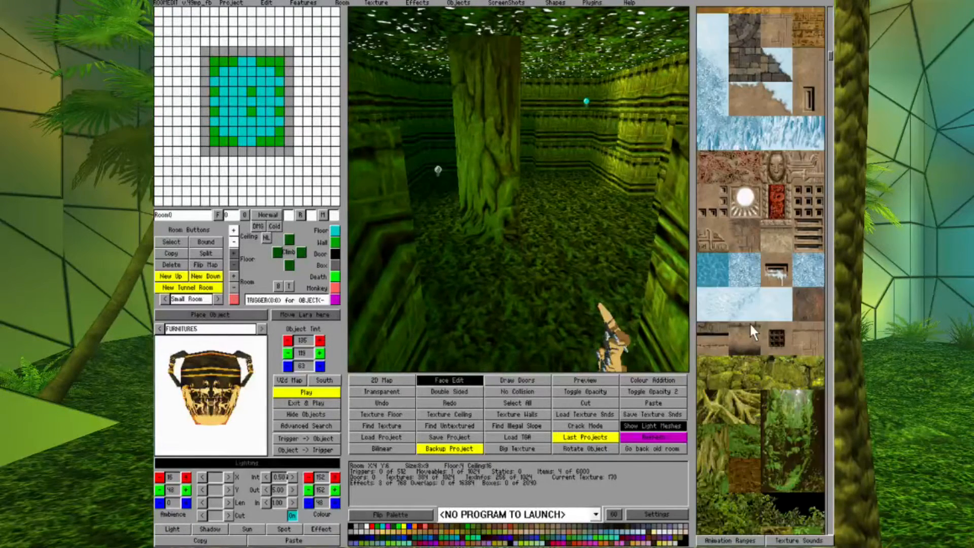
Step: Cover all of the room's walls and its pillar with the speckled light blue ice texture
scroll(750, 321, "up", 3)
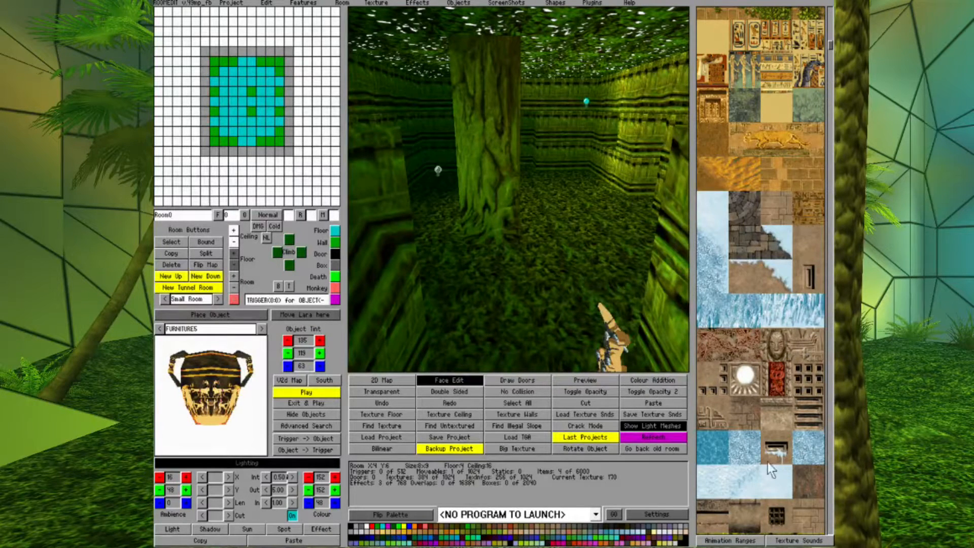
left_click(742, 446)
scroll(765, 409, "up", 3)
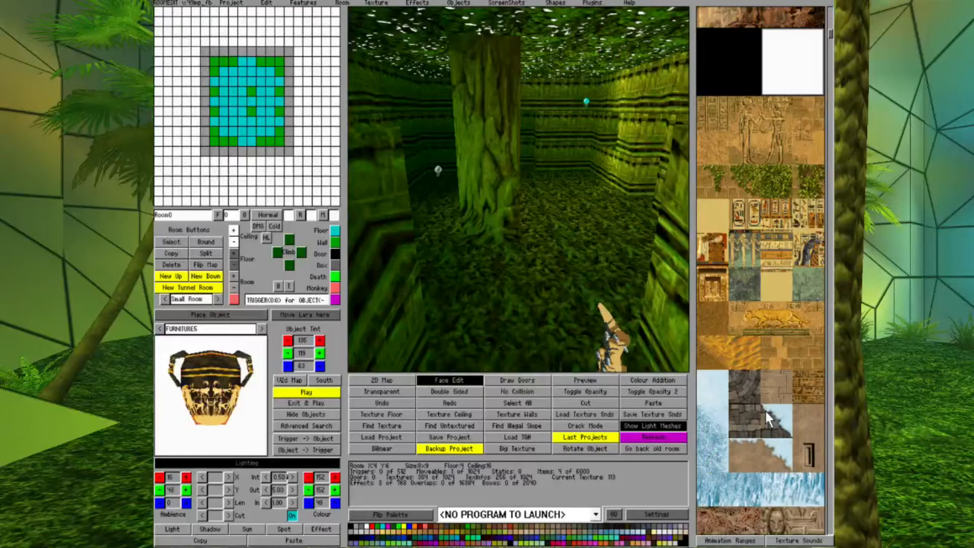
scroll(765, 409, "down", 6)
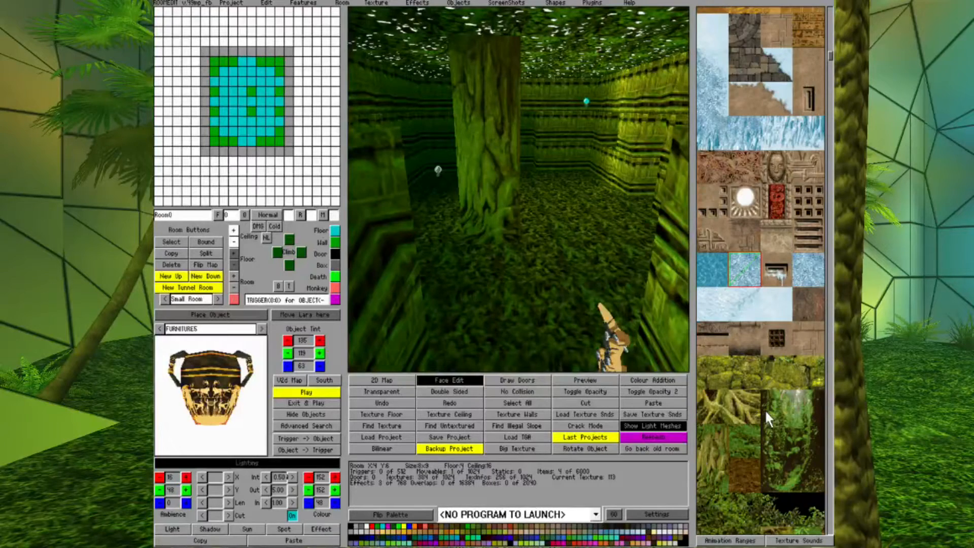
left_click(499, 413)
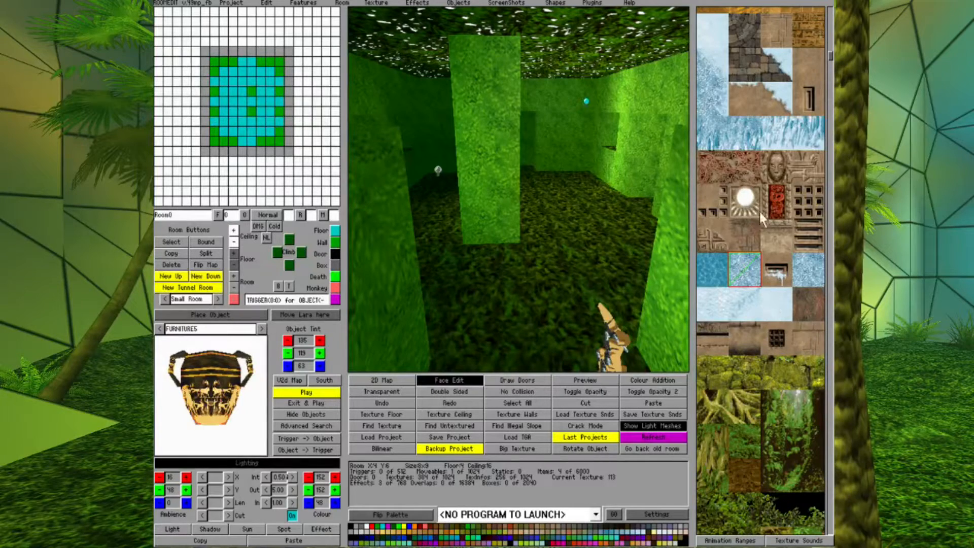
Step: Cover the room's entire floor with the smooth pale ice texture
left_click(780, 300)
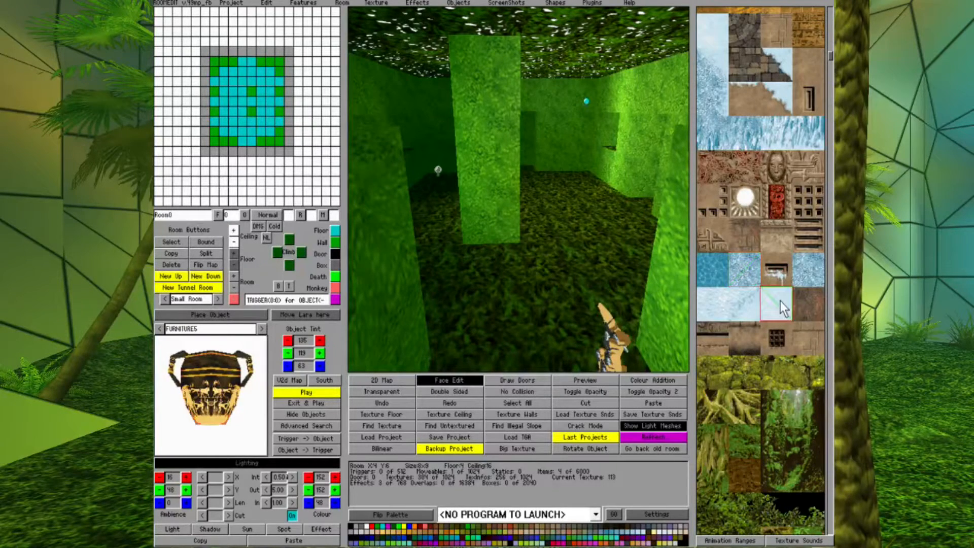
left_click(385, 415)
scroll(724, 247, "up", 5)
scroll(723, 247, "down", 4)
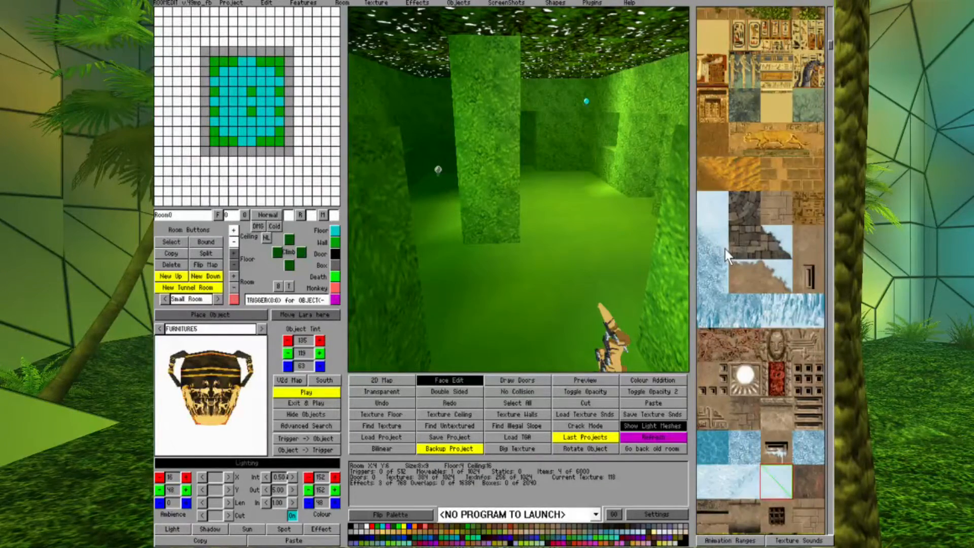
Step: Try a bright blue room ambience, then settle on dark blue with the values 0, 16, 36
key("Left")
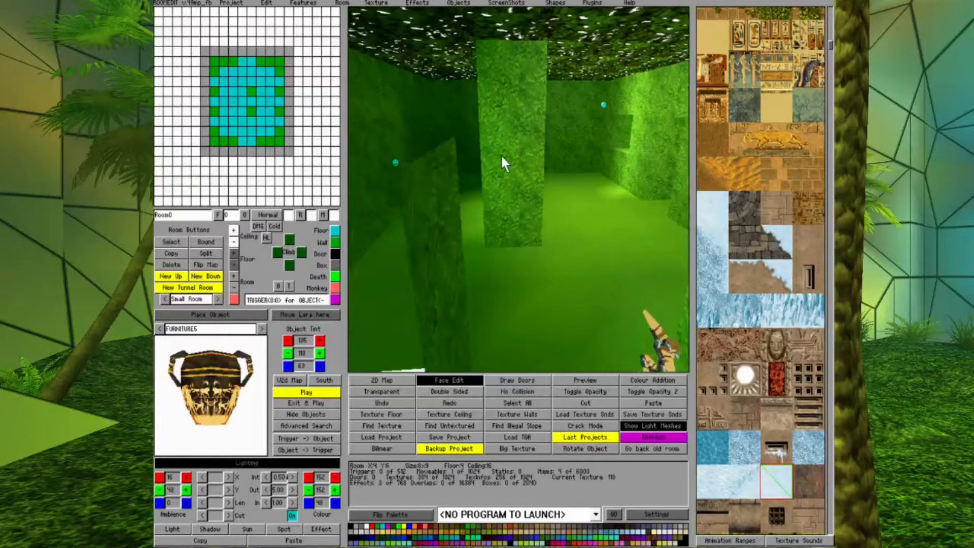
key("Up")
left_click(414, 174)
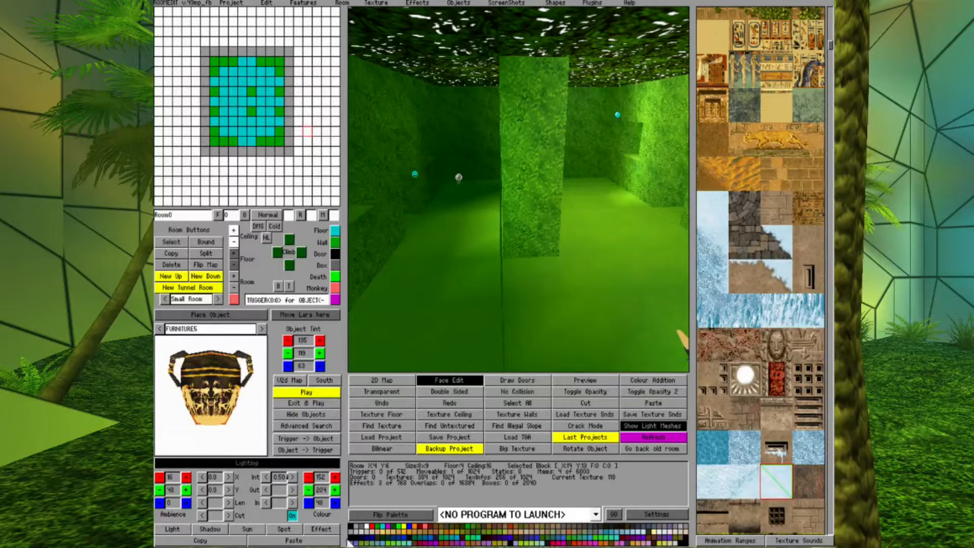
left_click(396, 540)
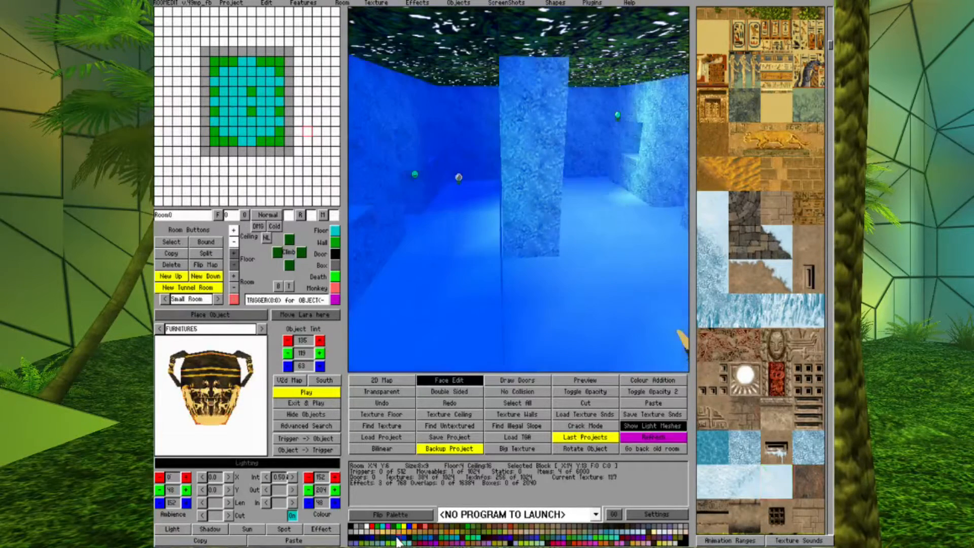
left_click(365, 541)
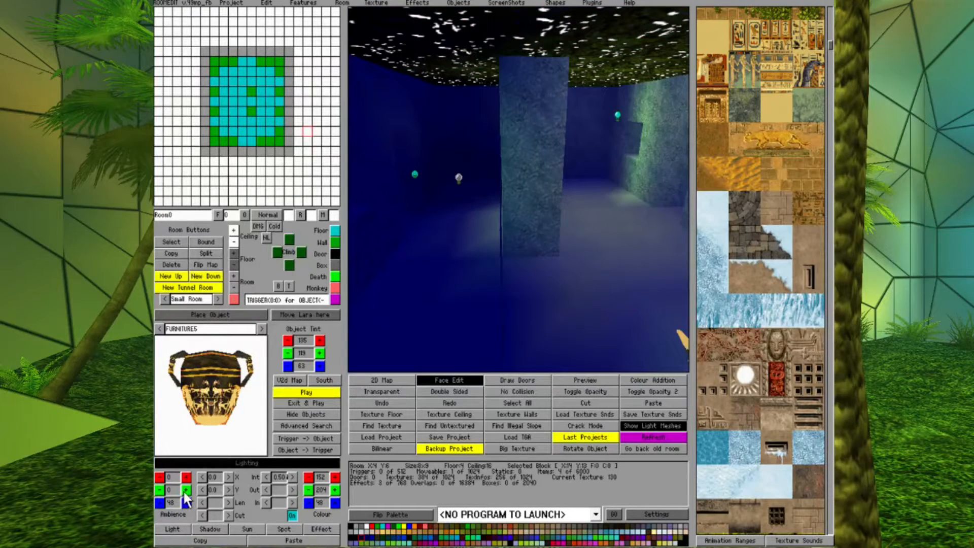
left_click(185, 490)
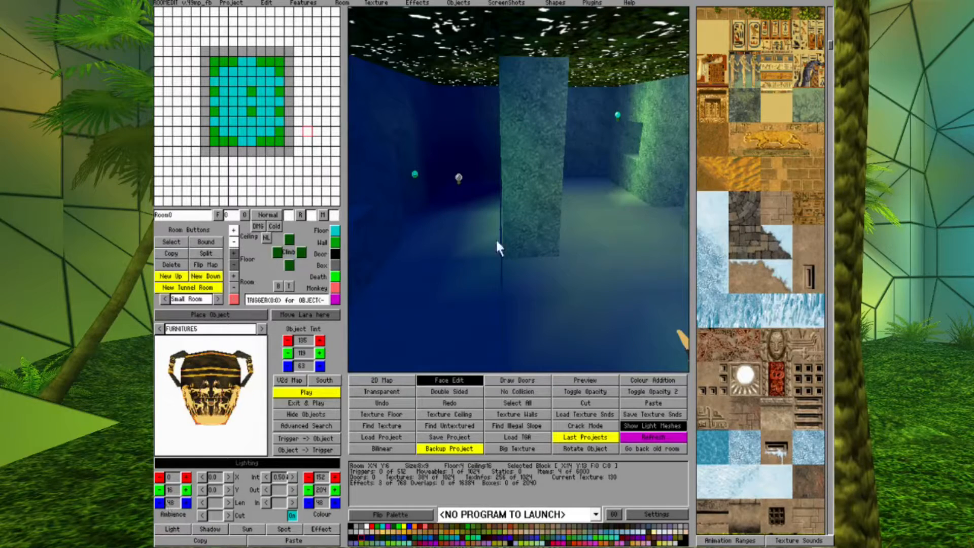
left_click(159, 502)
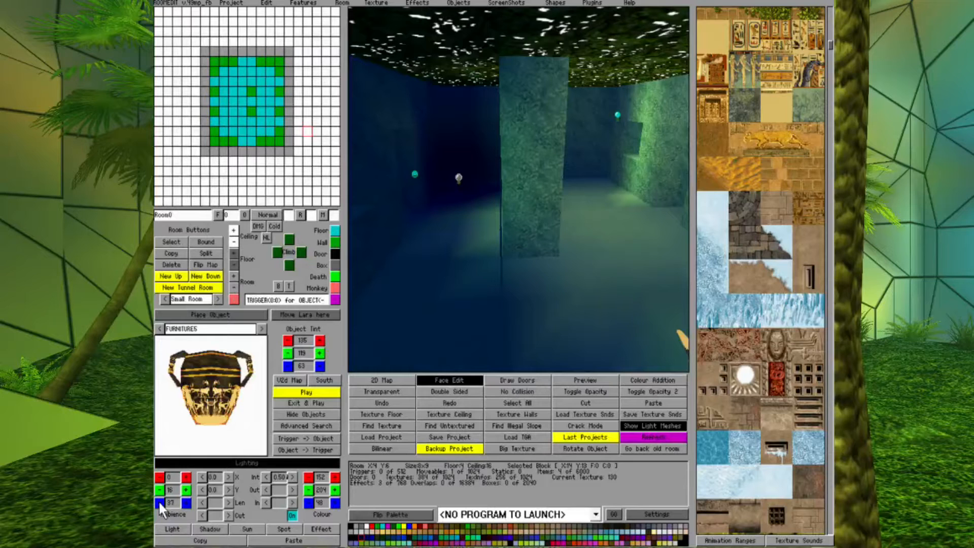
Step: Set the colour of both cyan-marked point lights to teal 0, 152, 152
left_click(414, 173)
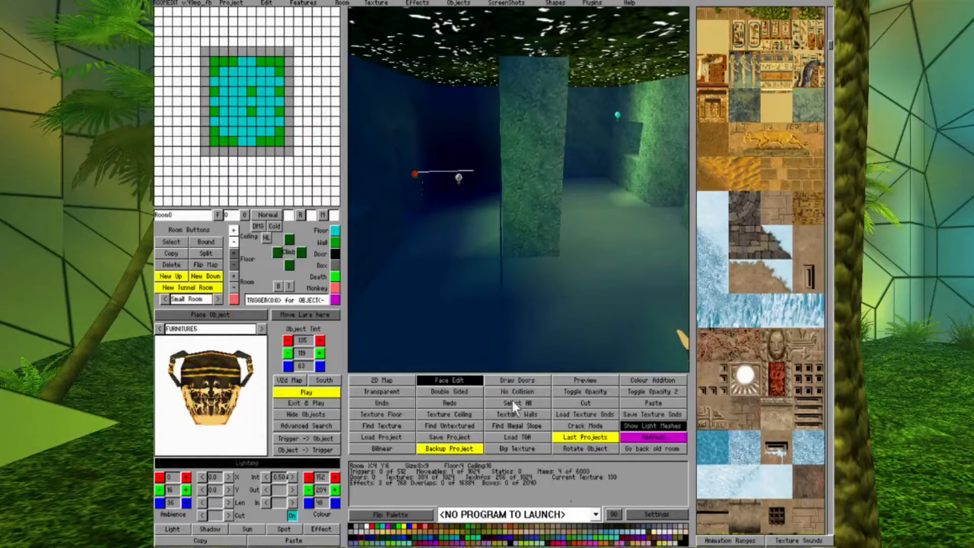
left_click(446, 541)
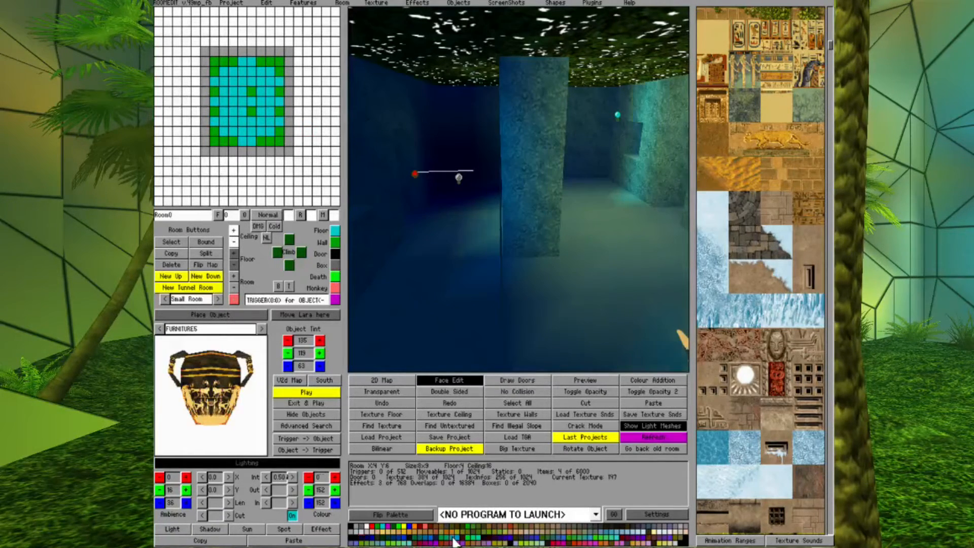
left_click(617, 114)
left_click(450, 541)
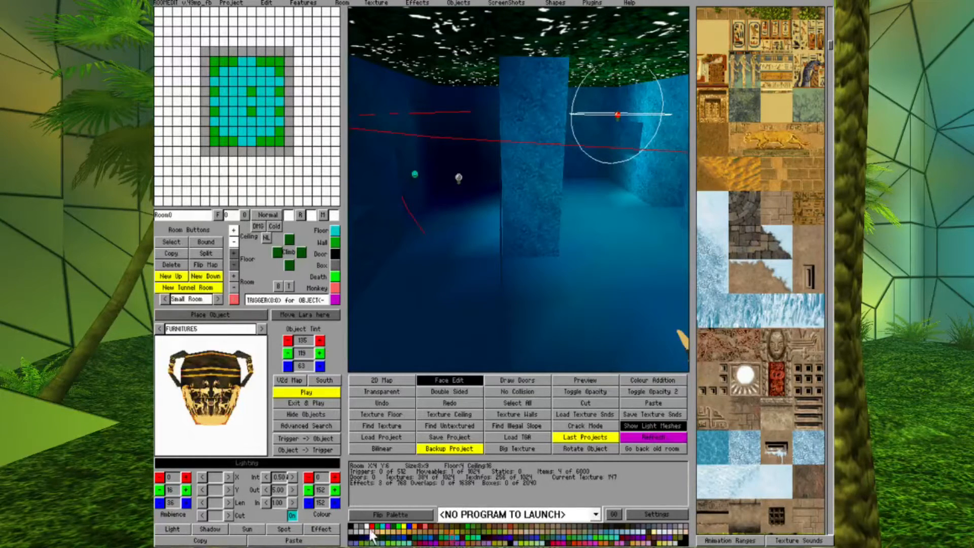
Step: Cover the room's entire ceiling with the rippled blue water-like texture
left_click(717, 443)
left_click(456, 414)
Step: Examine the blue-lit ice room's walls, pillars, floor and ceiling from different sides and from above and below
key("Right")
key("Right")
key("Right")
key("Right")
key("Right")
key("Right")
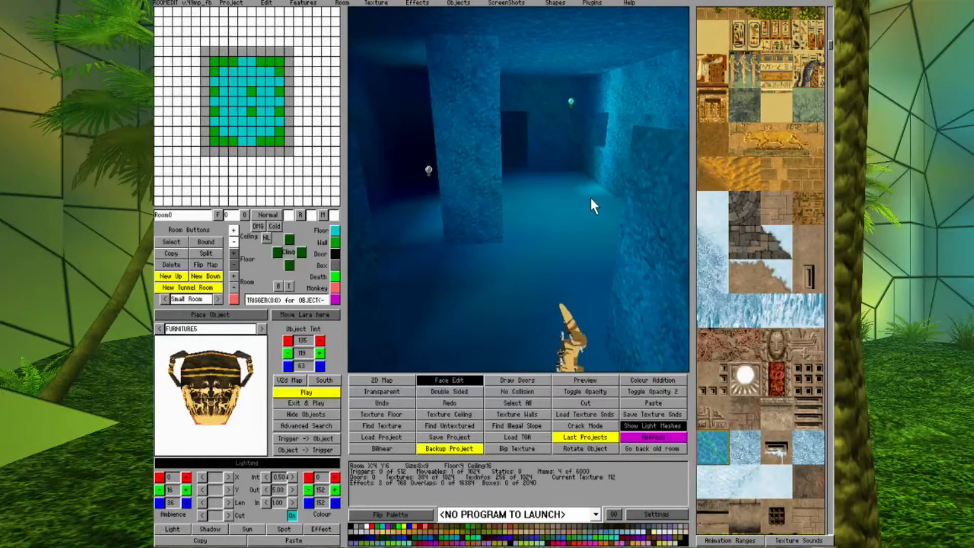
key("Left")
key("Left")
key("Left")
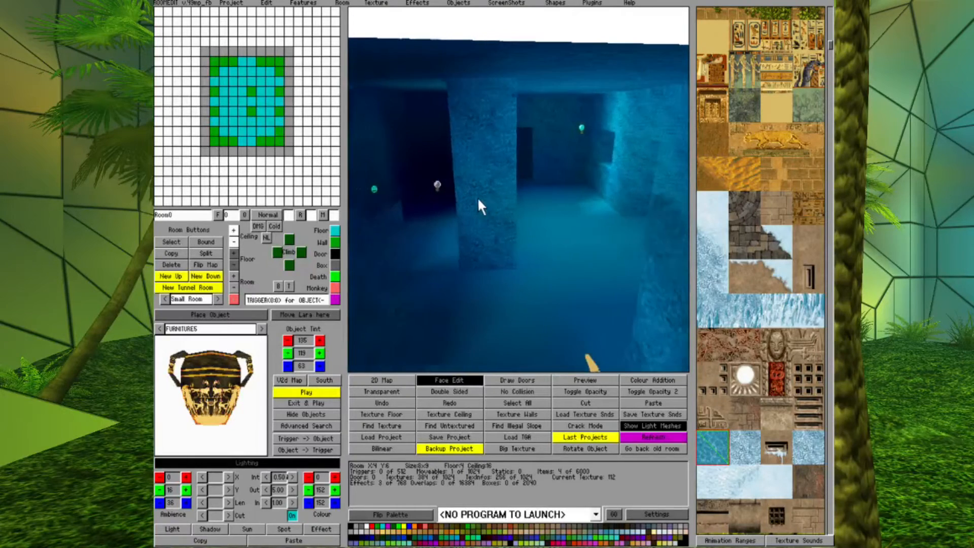
key("Up")
key("Up")
key("Up")
key("Right")
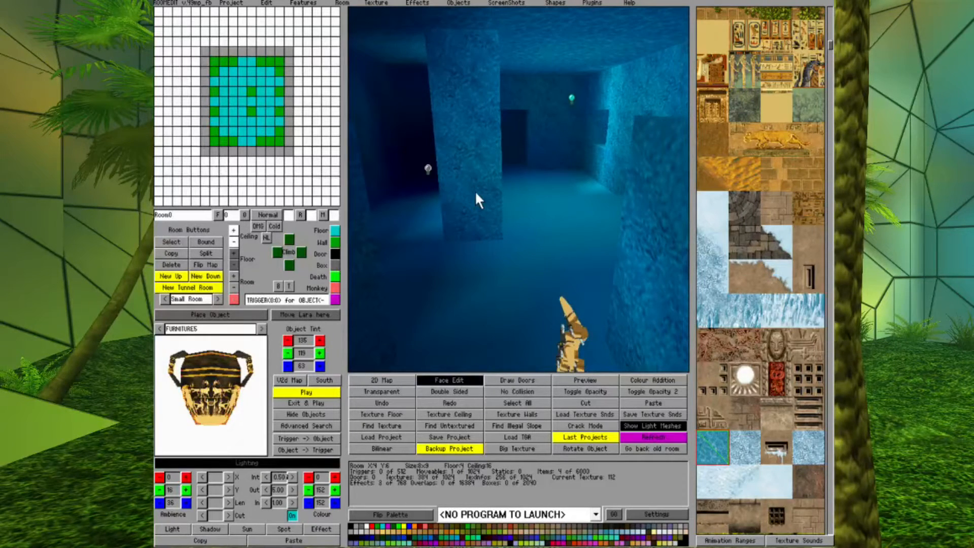
key("Page_Down")
key("Page_Down")
key("Left")
key("Left")
key("Left")
key("Left")
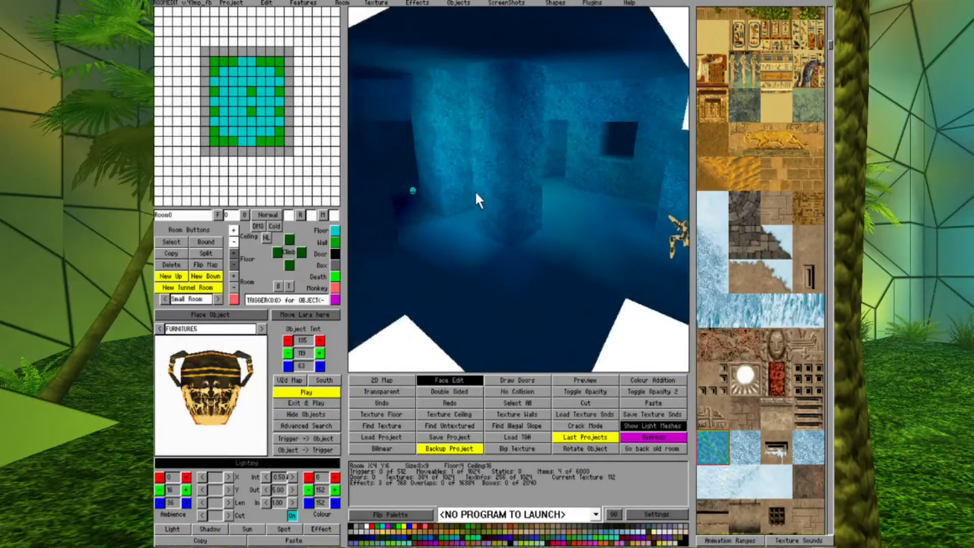
key("Left")
key("Left")
key("Left")
key("Left")
key("Right")
key("Right")
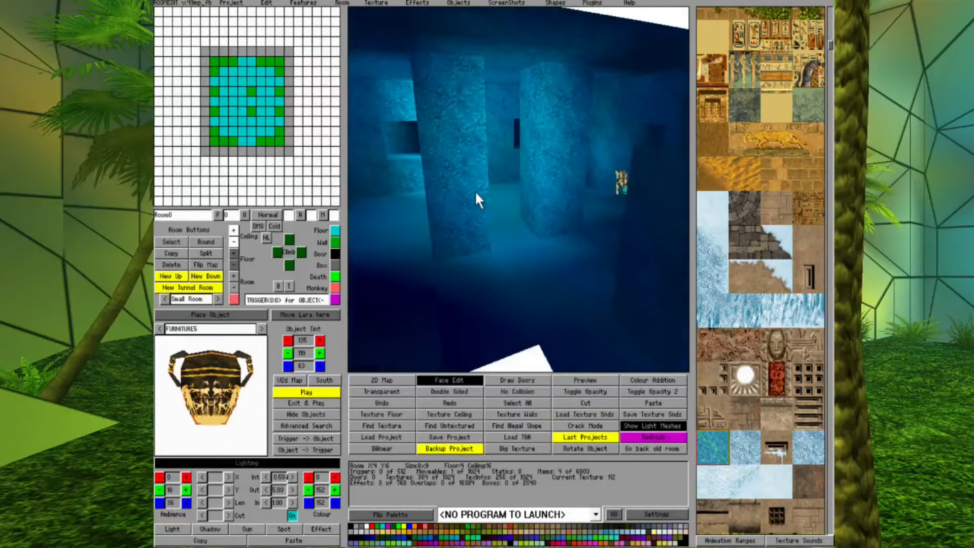
key("Right")
key("Right")
key("Right")
key("Right")
key("Up")
key("Up")
key("Left")
key("Left")
key("Down")
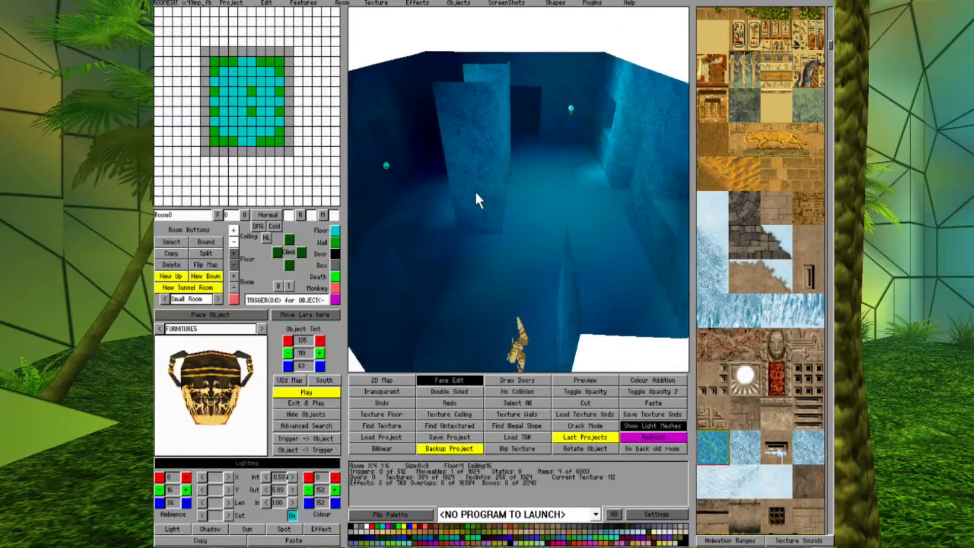
key("Left")
scroll(723, 326, "down", 3)
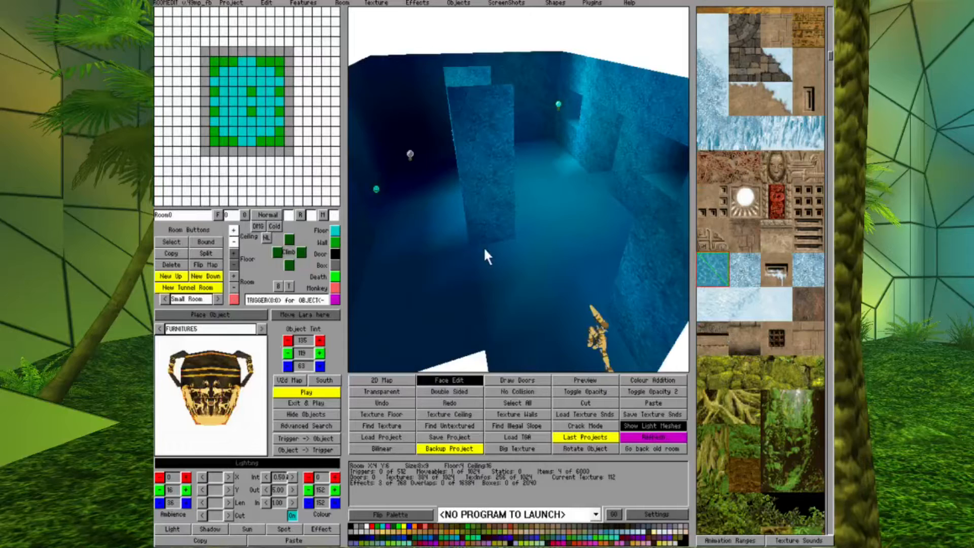
key("Down")
key("Down")
key("Down")
key("Down")
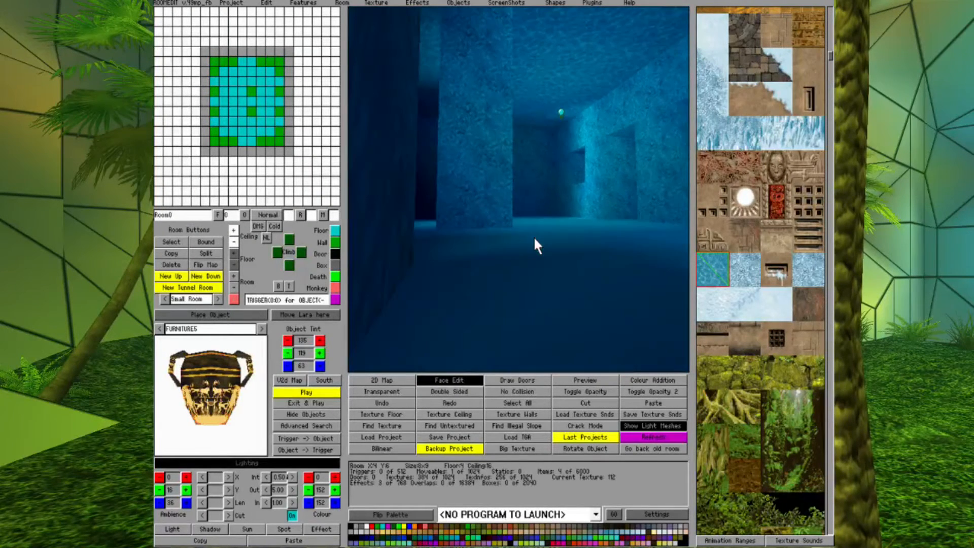
key("Up")
key("Up")
key("Up")
Step: Cover the room's floor, ceiling and walls with the plain white tile texture
scroll(534, 236, "down", 7)
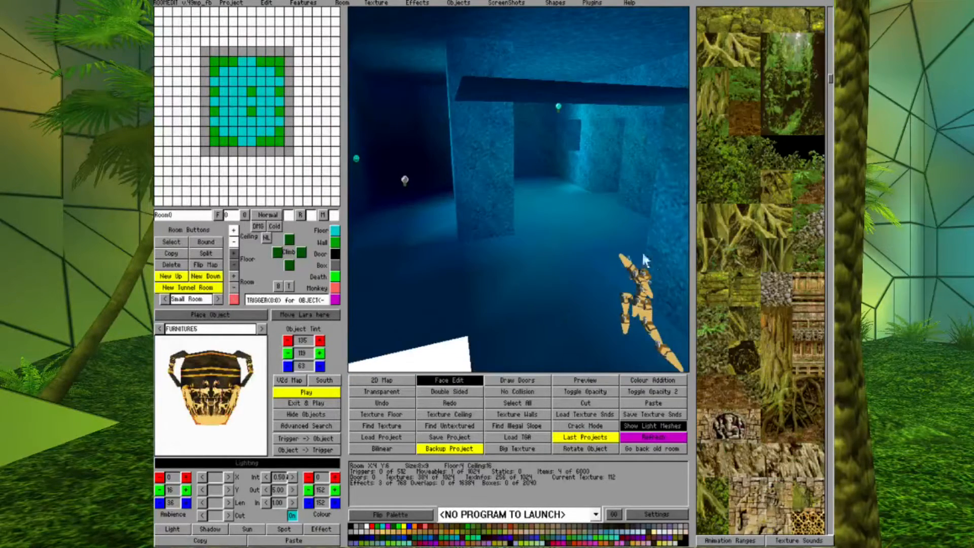
scroll(666, 279, "up", 7)
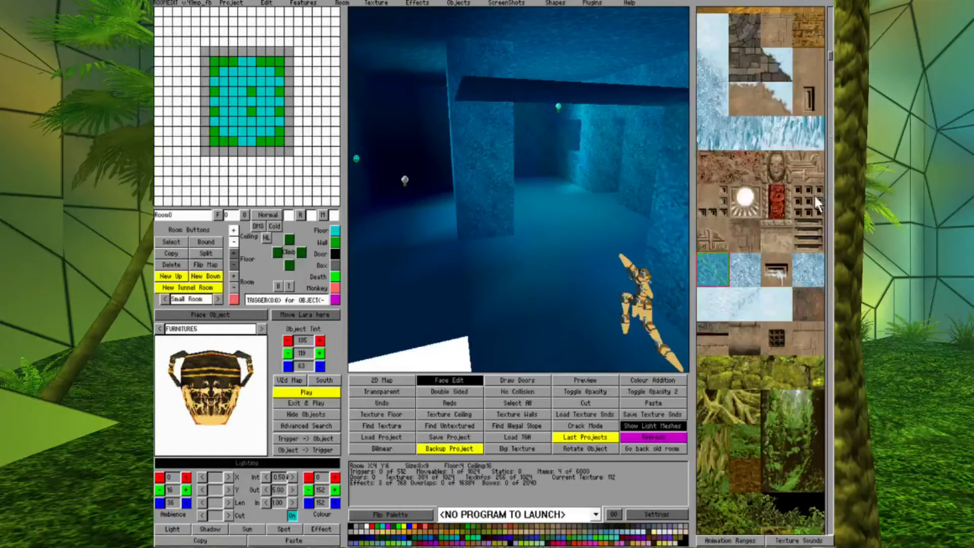
left_click(766, 389)
left_click(397, 415)
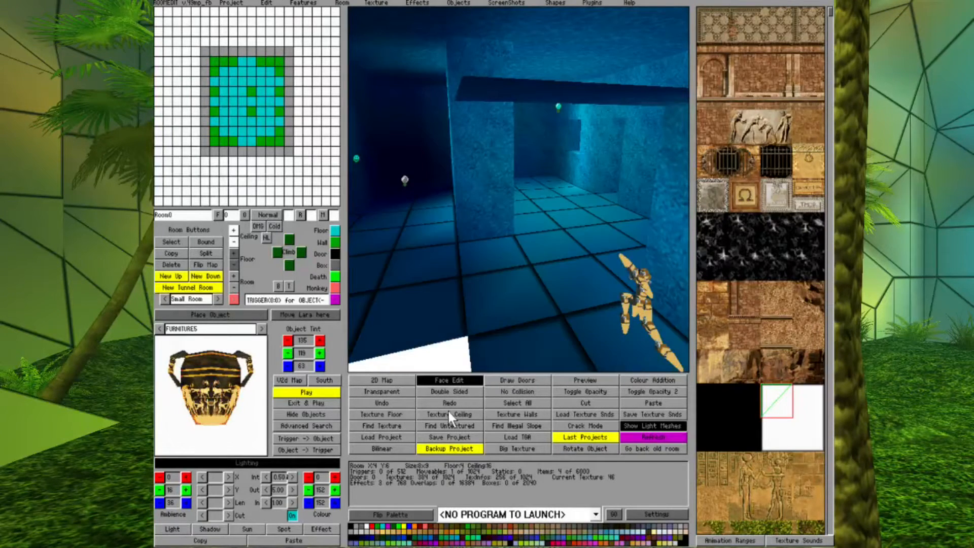
left_click(449, 413)
left_click(524, 414)
key("Left")
key("Left")
mouse_move(501, 251)
middle_mouse_down()
mouse_move(479, 248)
mouse_move(496, 252)
middle_mouse_up()
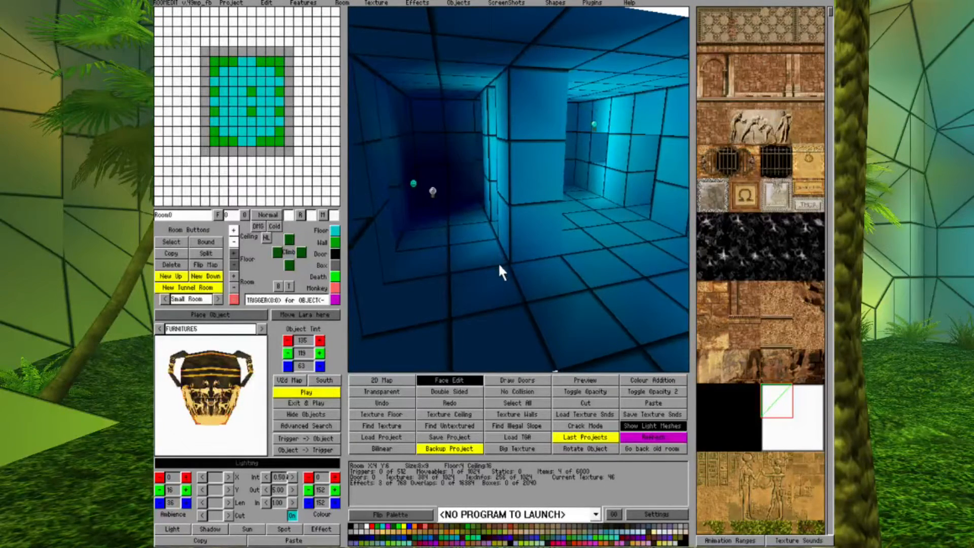
Step: Cover all of the room's walls and its pillar with the dark grey stone texture from the city textures
scroll(737, 242, "down", 5)
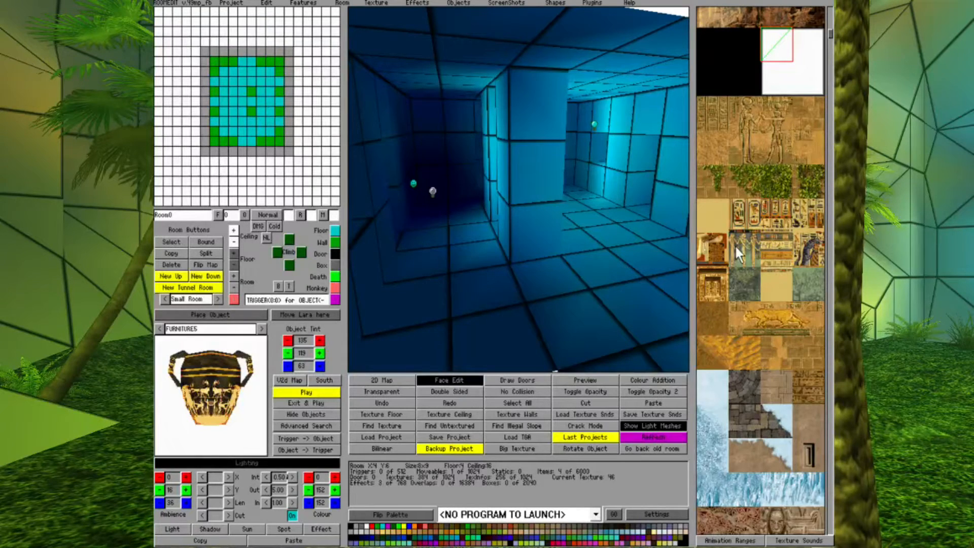
scroll(736, 242, "up", 5)
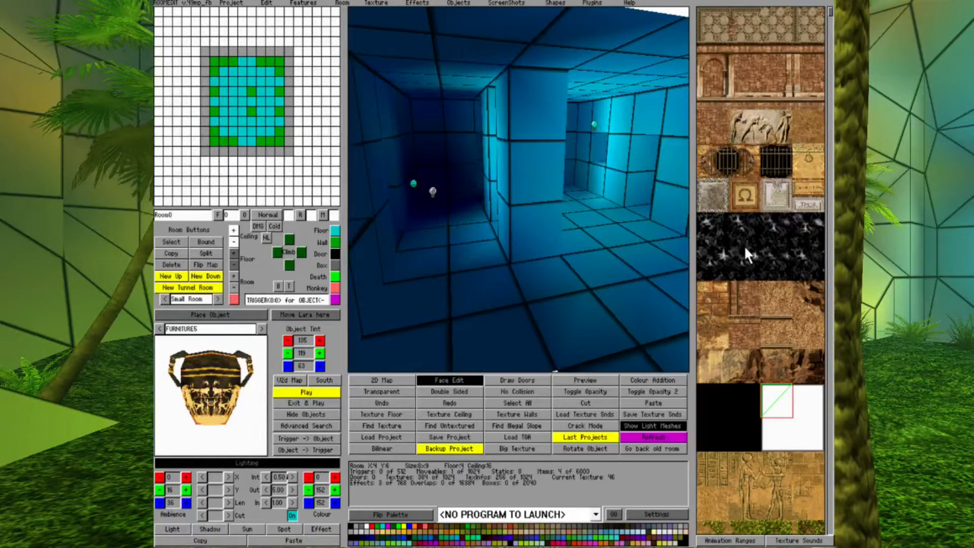
scroll(744, 245, "down", 5)
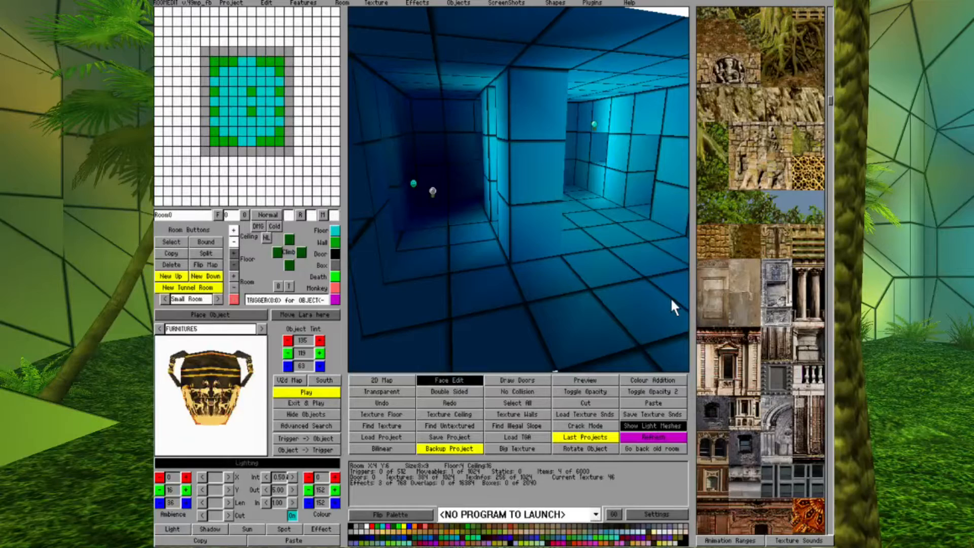
scroll(760, 271, "down", 3)
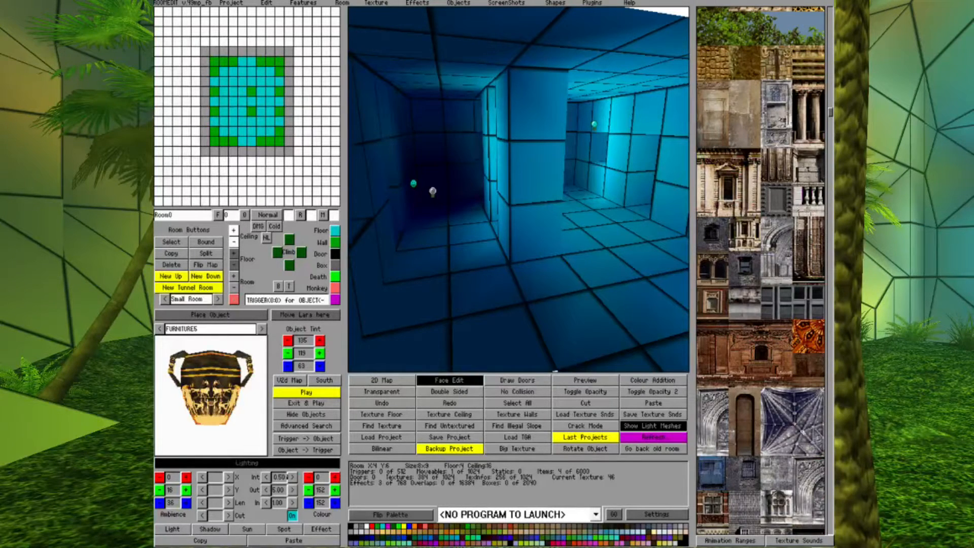
scroll(760, 271, "down", 3)
scroll(782, 335, "down", 3)
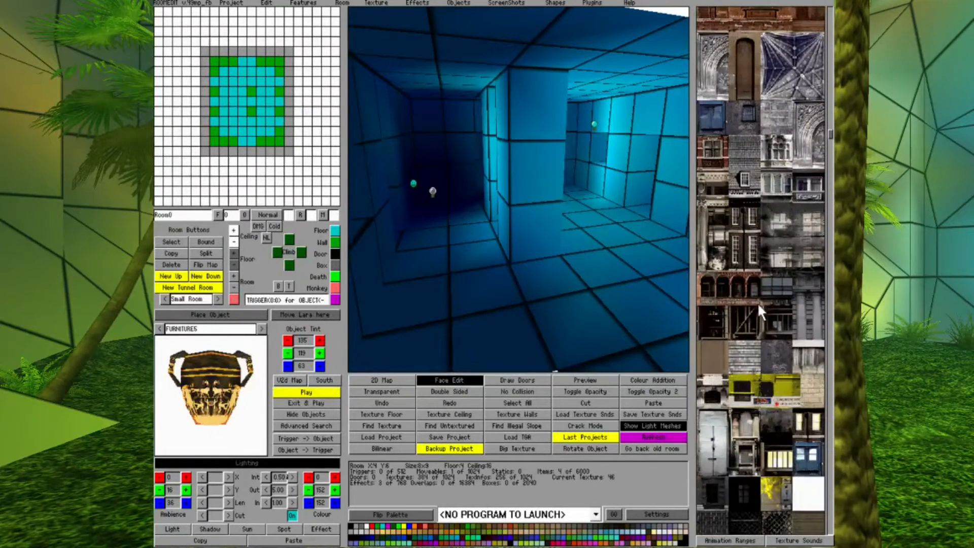
left_click(777, 342)
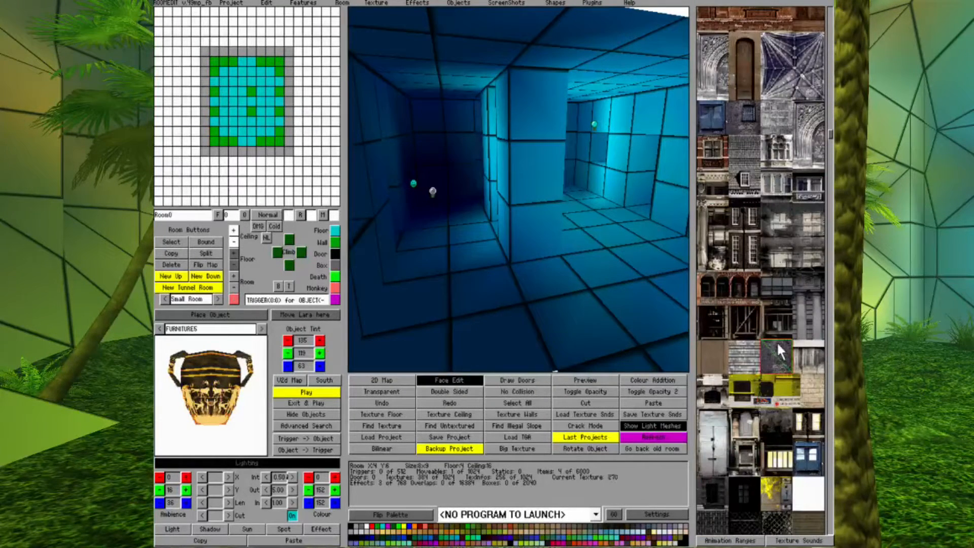
left_click(530, 413)
Step: Cover the room's floor with the dark patterned texture below the city door and window pieces
scroll(791, 311, "down", 3)
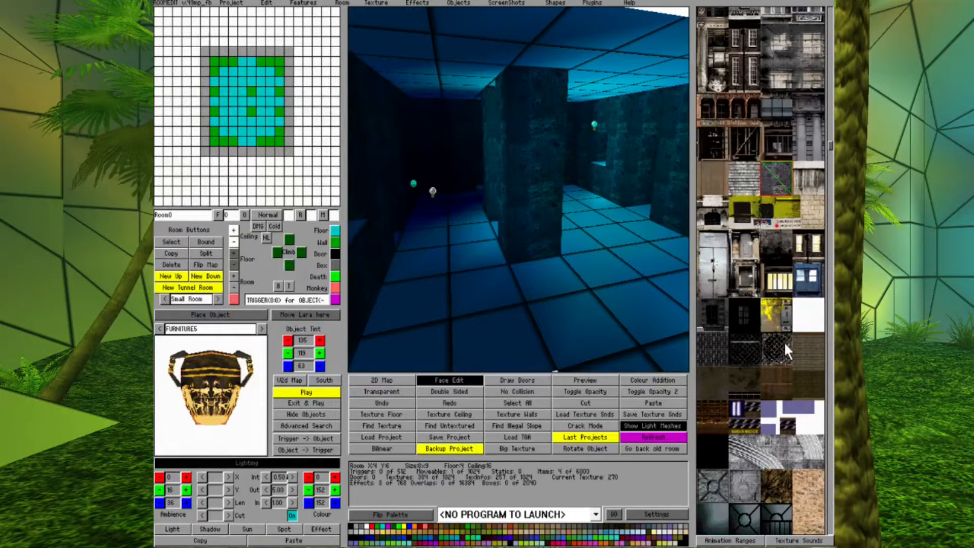
scroll(784, 342, "down", 3)
scroll(784, 342, "up", 2)
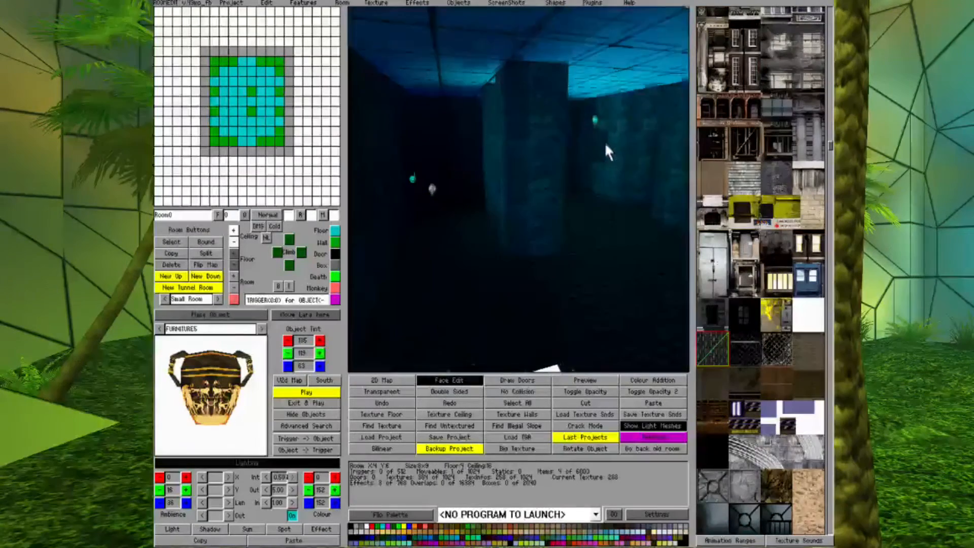
Step: Set the dark city room's ambience to red 16 and green 0 for a purple-blue tone
middle_click_drag(606, 144, 603, 145)
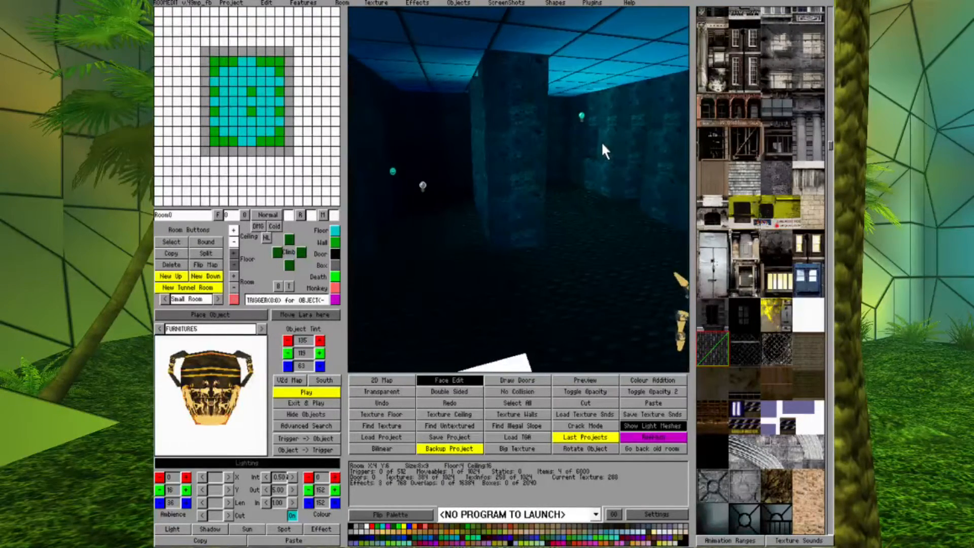
left_click(325, 151)
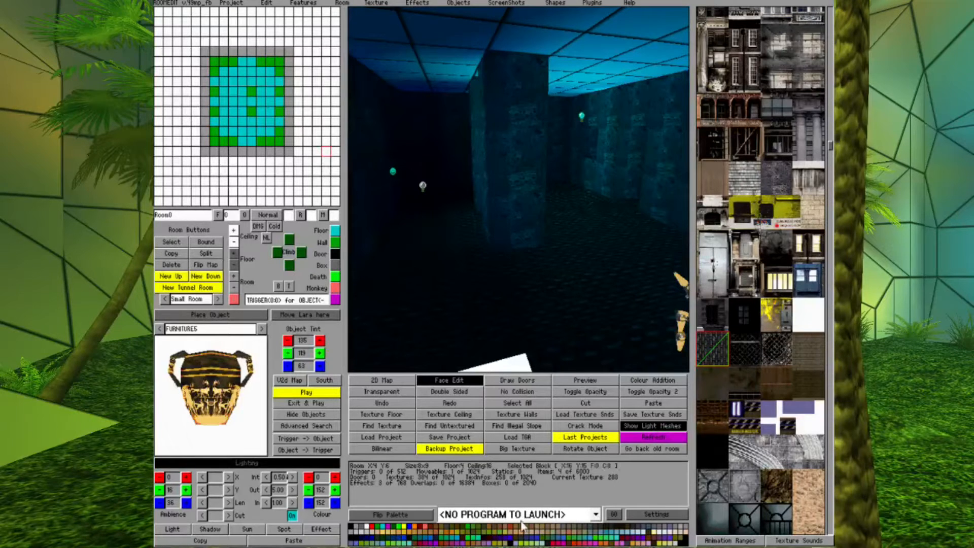
left_click(186, 480)
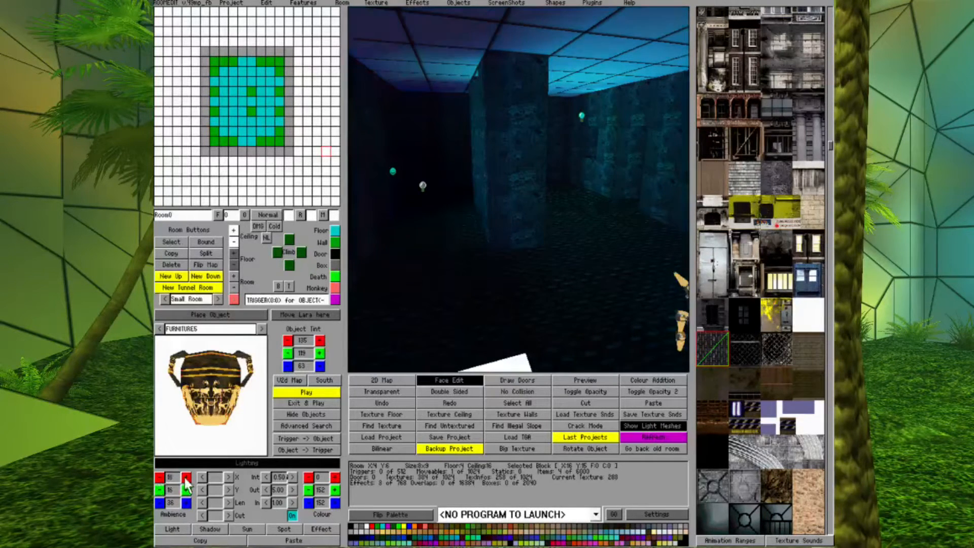
left_click(186, 478)
left_click(159, 489)
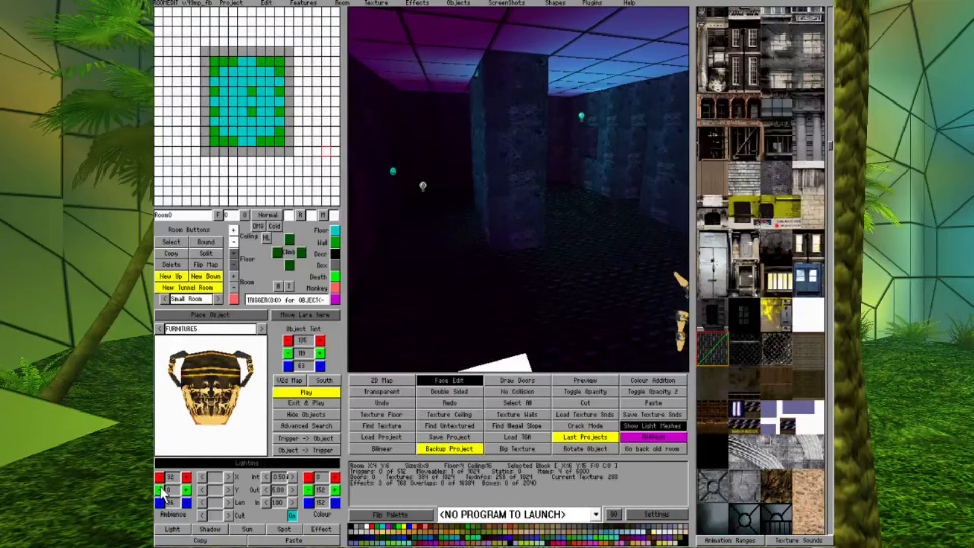
left_click(160, 476)
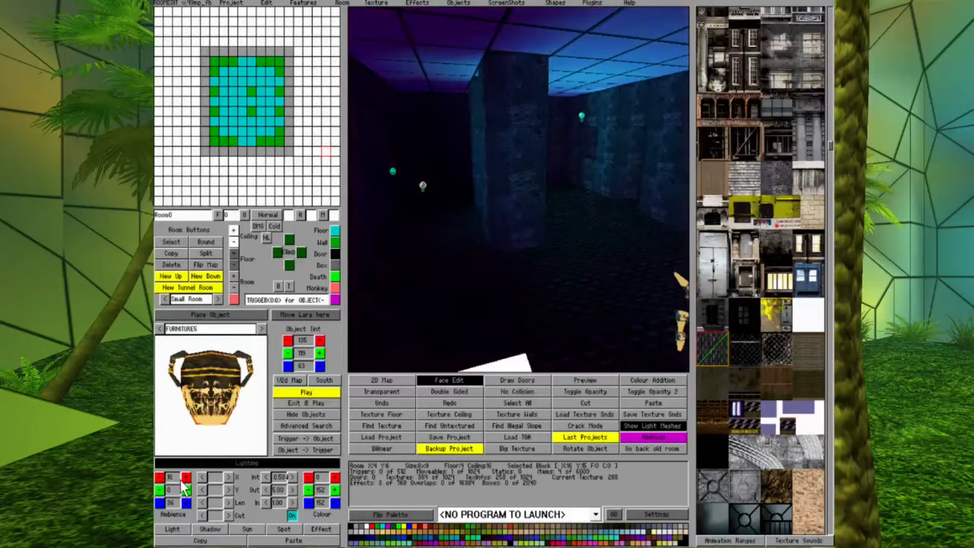
key("Right")
key("Left")
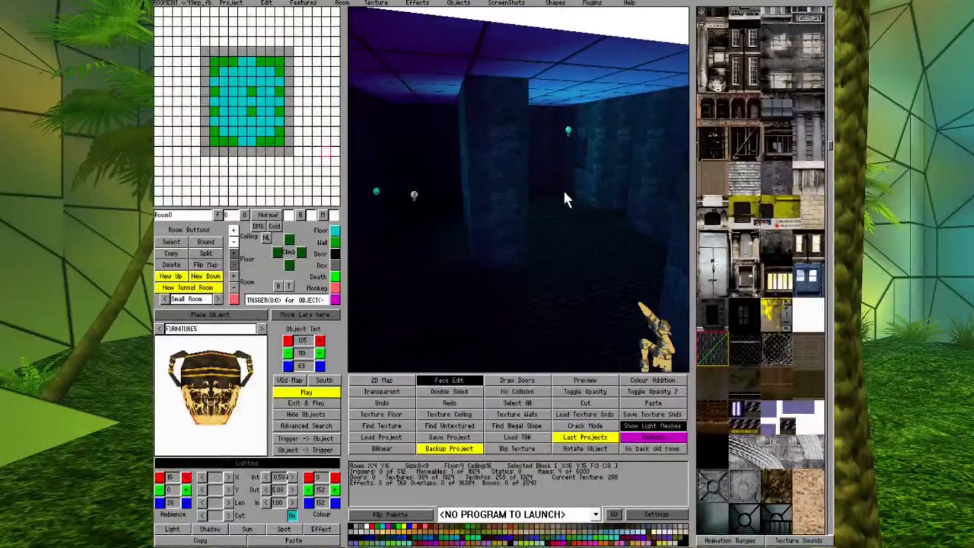
Step: Recolour the light beyond the pillar to a deeper blue with red 0, green 100 and blue 152
left_click(568, 130)
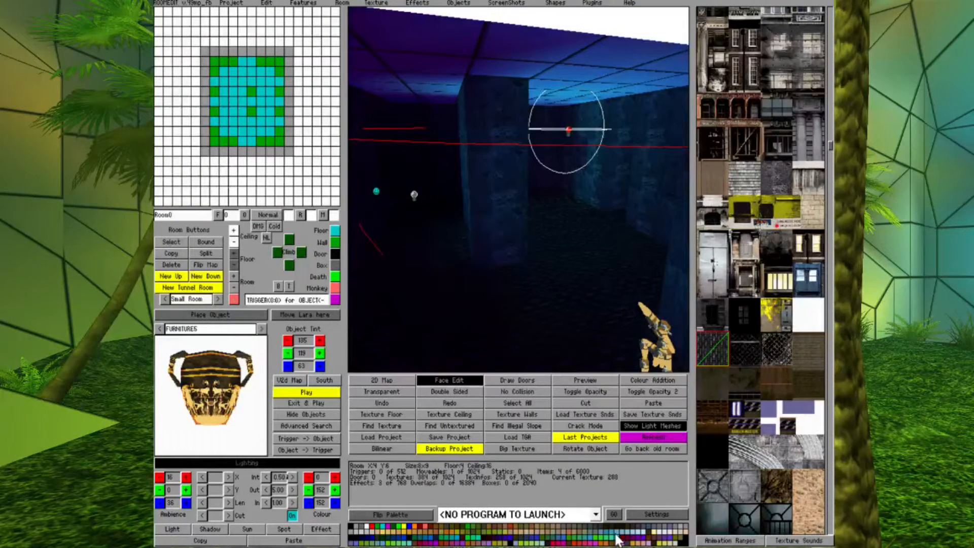
left_click(671, 526)
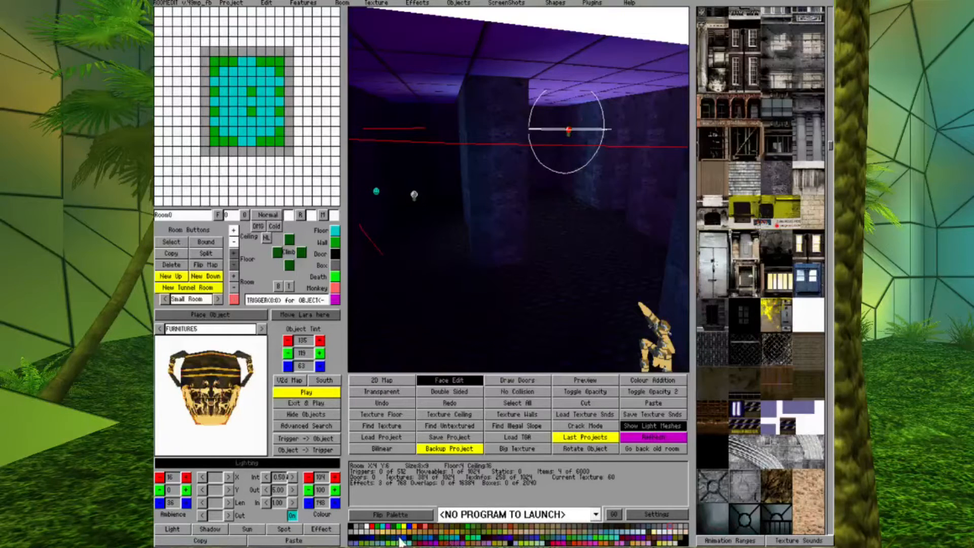
left_click(401, 541)
key("Left")
key("Up")
key("Up")
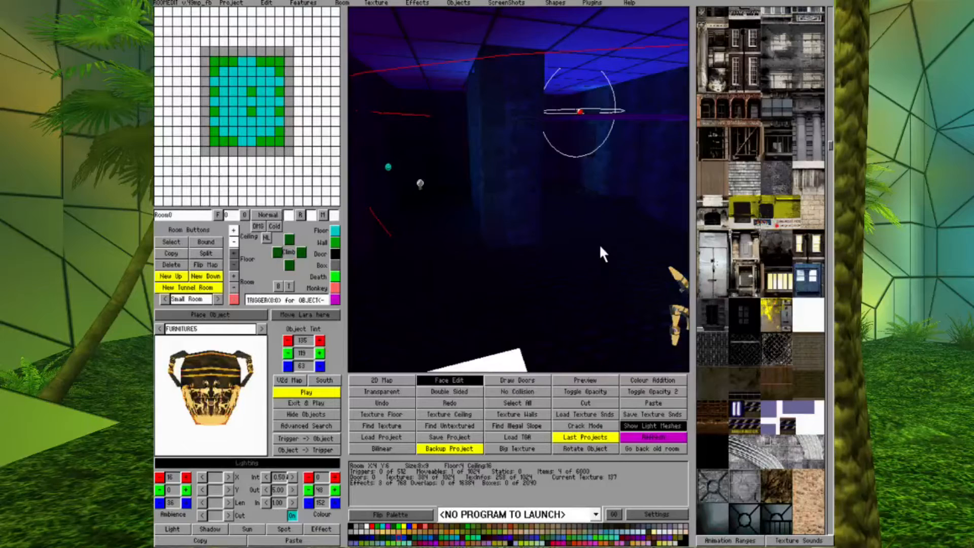
right_click_drag(600, 246, 590, 251)
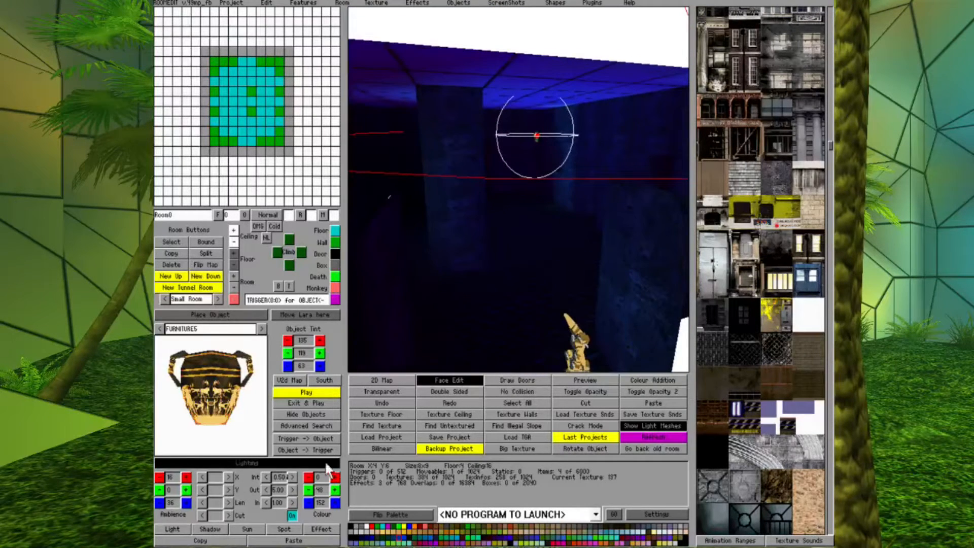
left_click(425, 542)
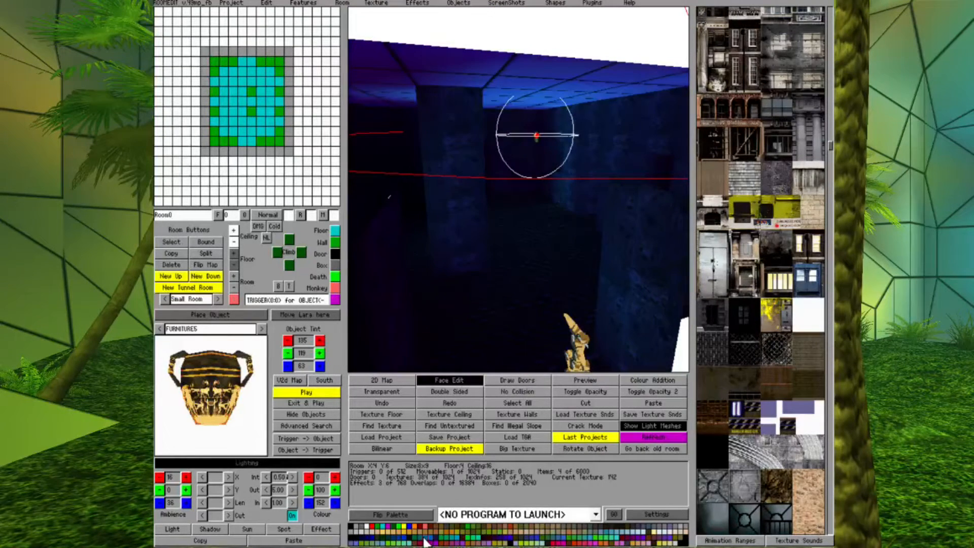
Step: Cover the upper face of the dark wall recess with the dark grey stone texture sampled from the wall
key("Left")
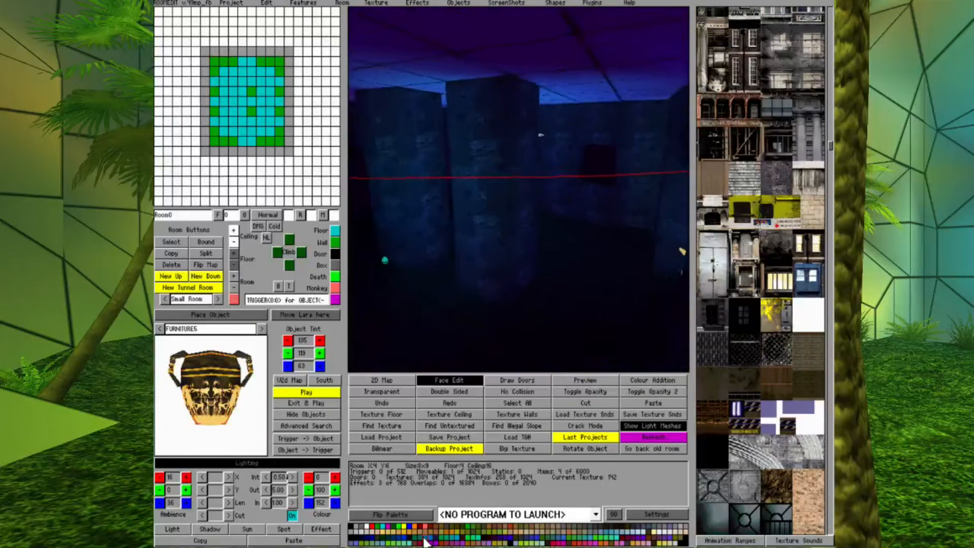
key("Left")
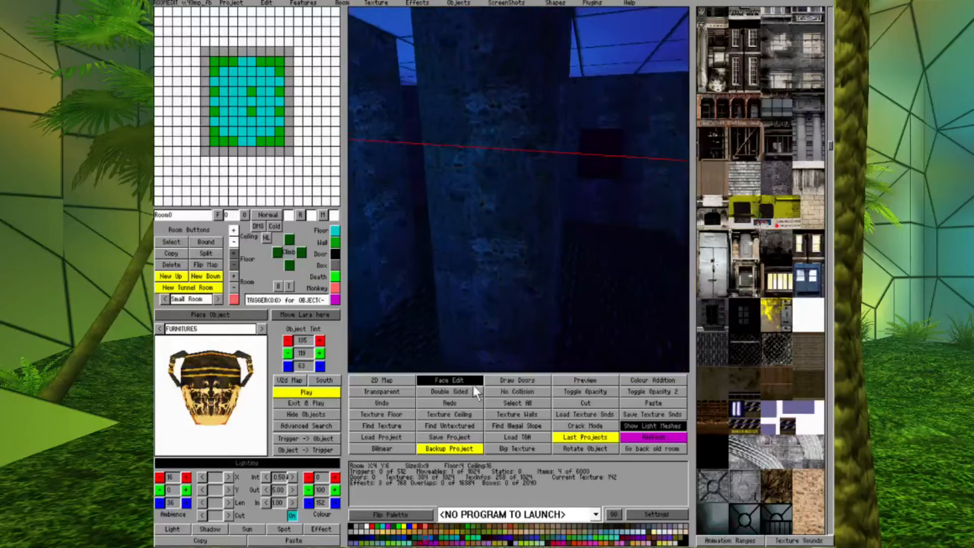
right_click_drag(585, 244, 590, 232)
key("Left")
key("Page_Up")
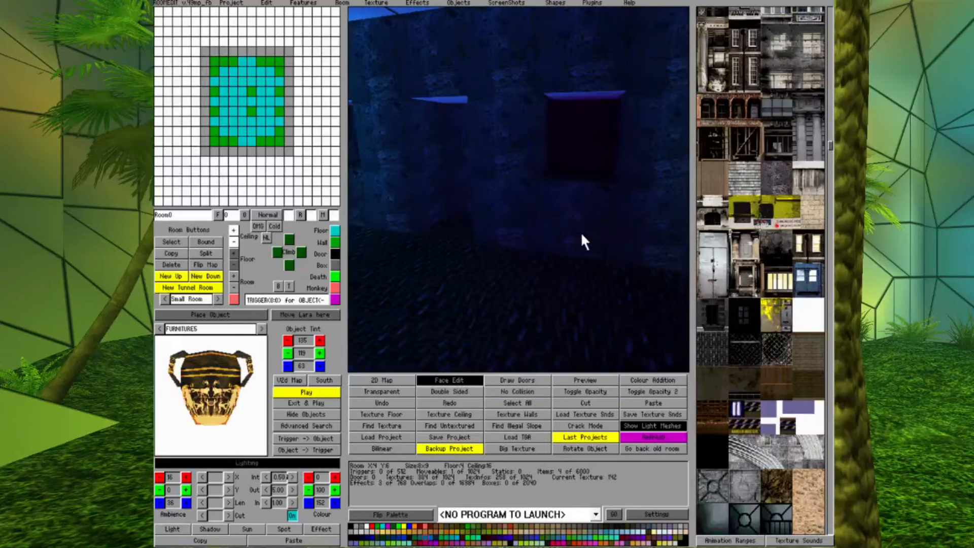
right_click(604, 87)
left_click(589, 95)
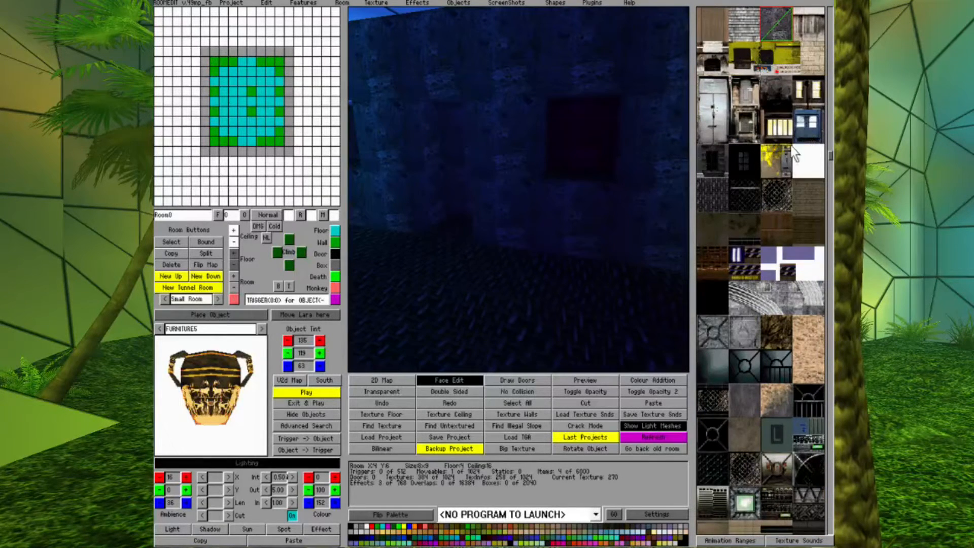
Step: Put the blue window texture on the back of the wall recess and the wall's stone texture on its sill
left_click(818, 122)
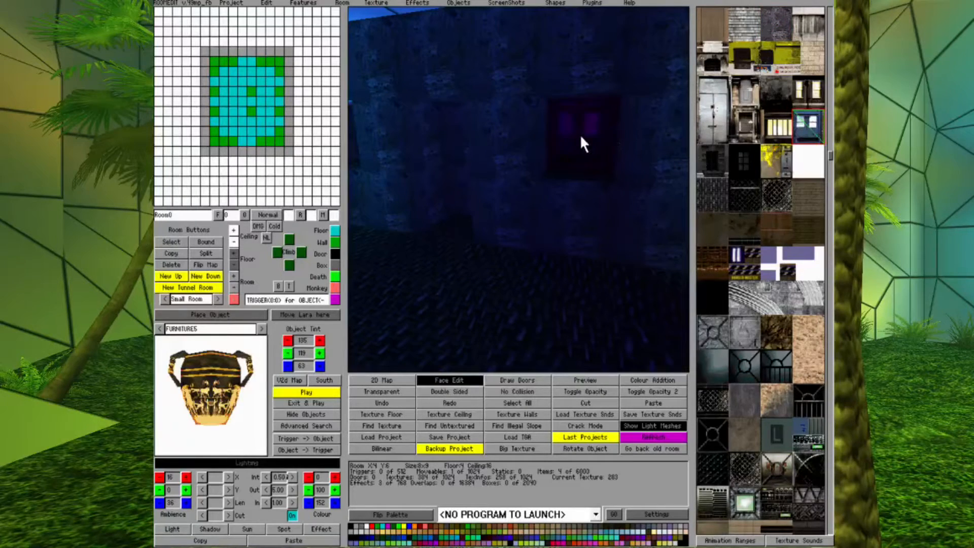
left_click(449, 380)
left_click(450, 380)
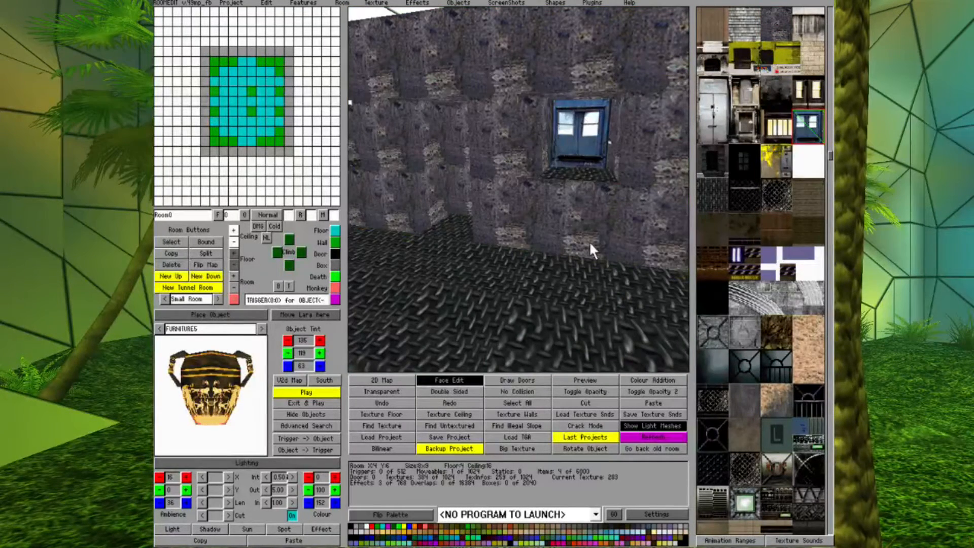
right_click(587, 187)
left_click(583, 175)
Step: Place a new light on the floor in front of the window recess and show the room lit
left_click(439, 380)
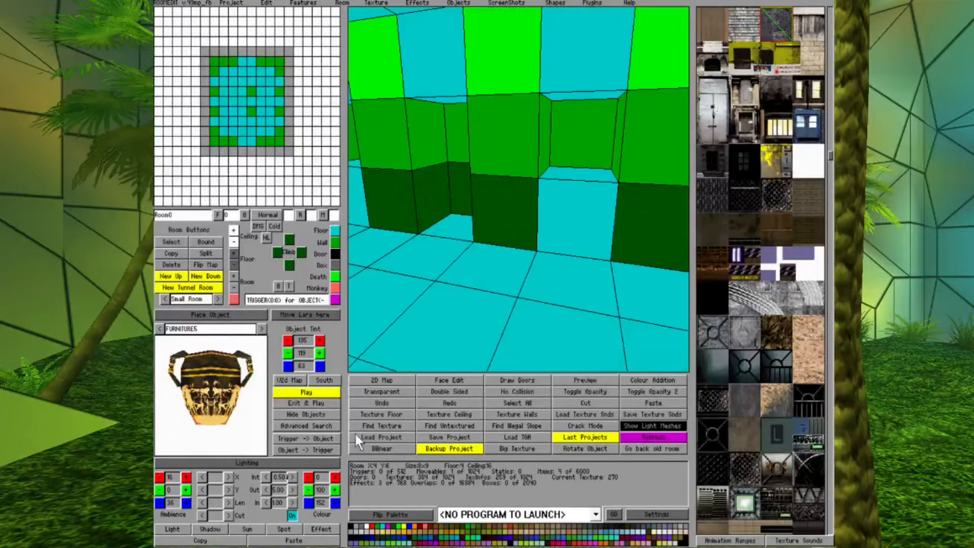
left_click(172, 528)
left_click(573, 276)
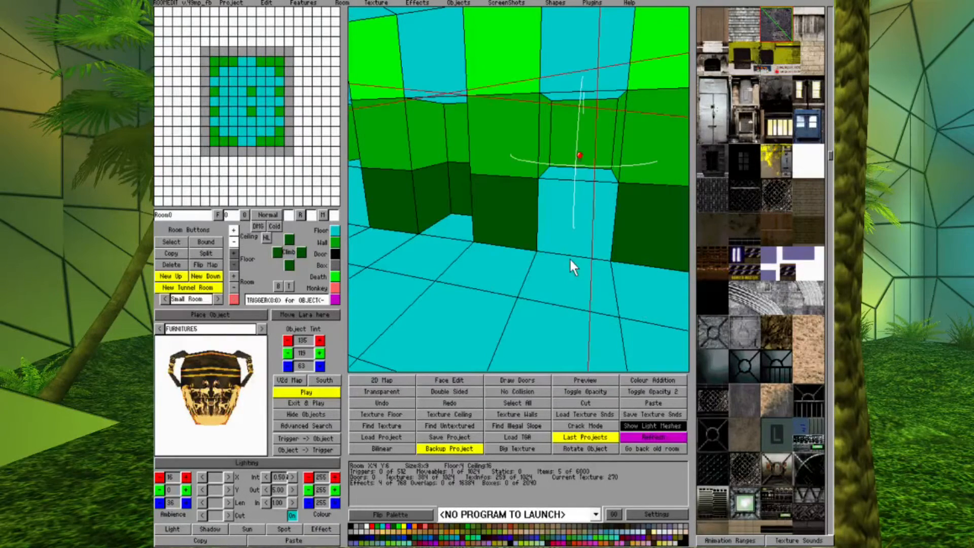
left_click(233, 461)
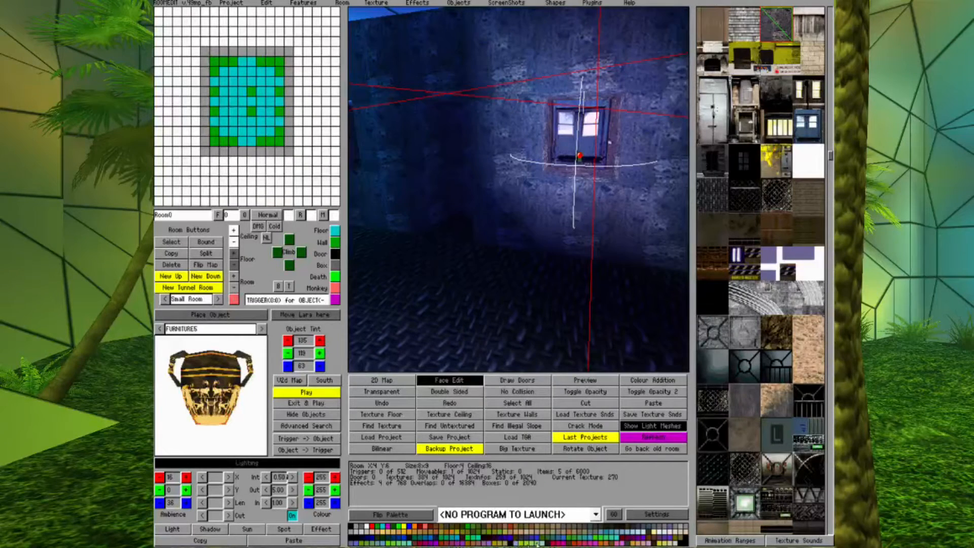
Step: Colour the window light yellow with red 204, green 204 and blue 0
left_click(662, 543)
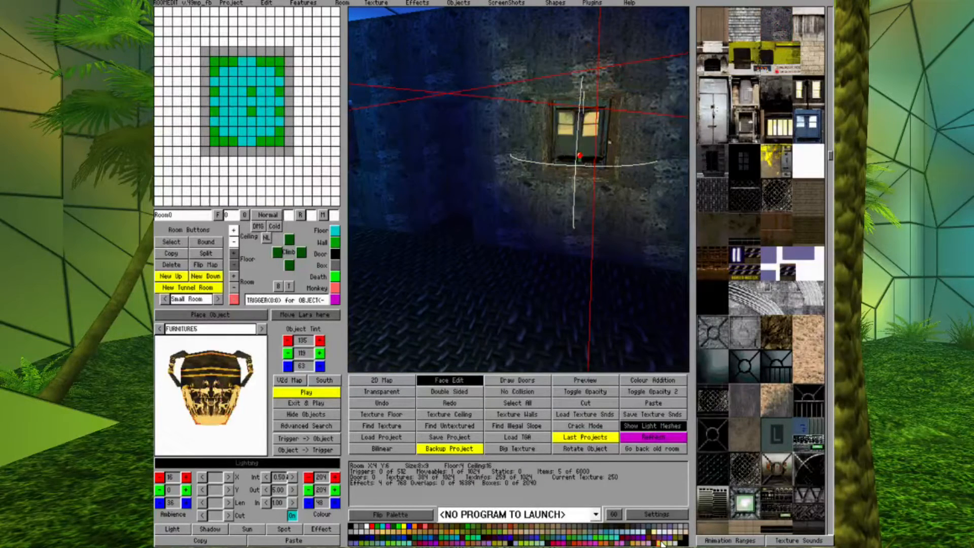
key("Page_Down")
key("Right")
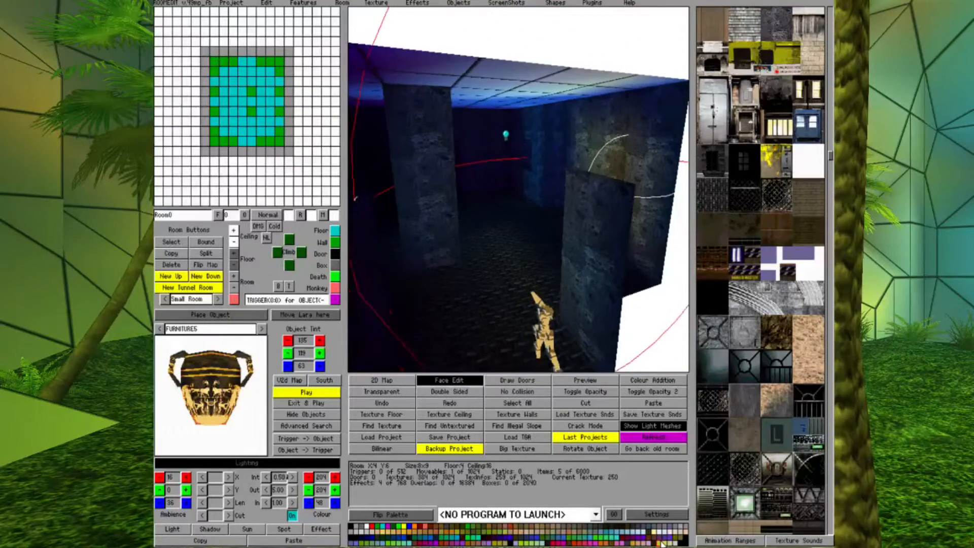
key("Left")
key("Page_Up")
key("Up")
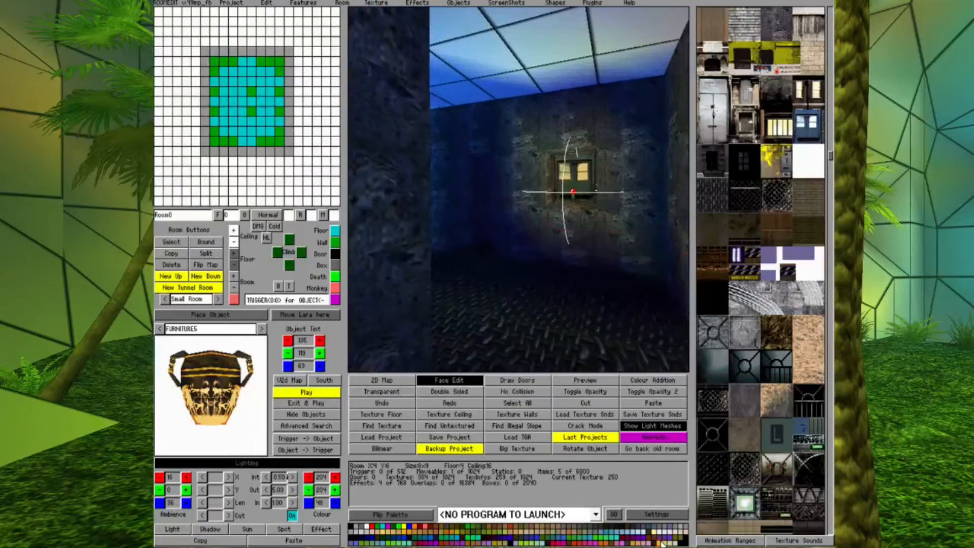
left_click(404, 531)
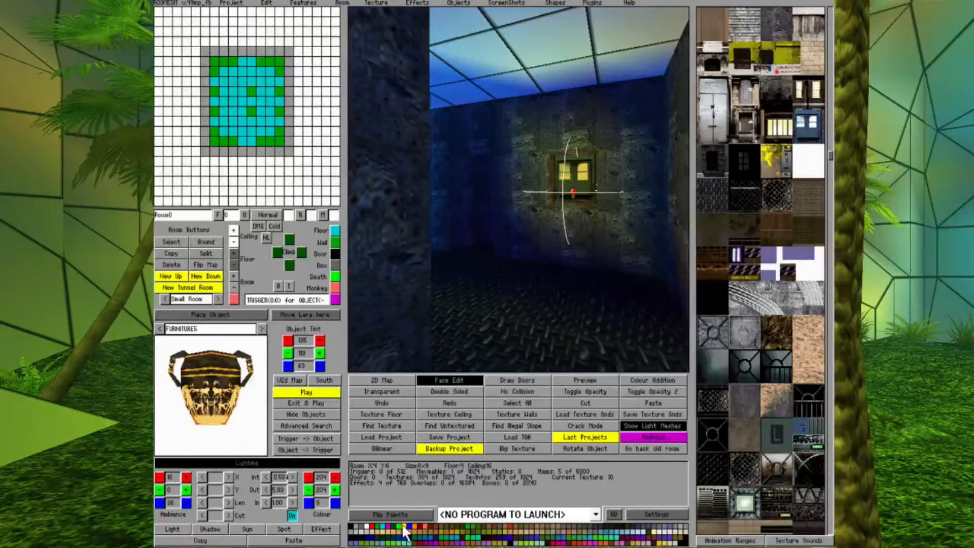
Step: Examine the dark blue room and its yellow-lit window from different sides and heights
key("Up")
key("Left")
key("Page_Up")
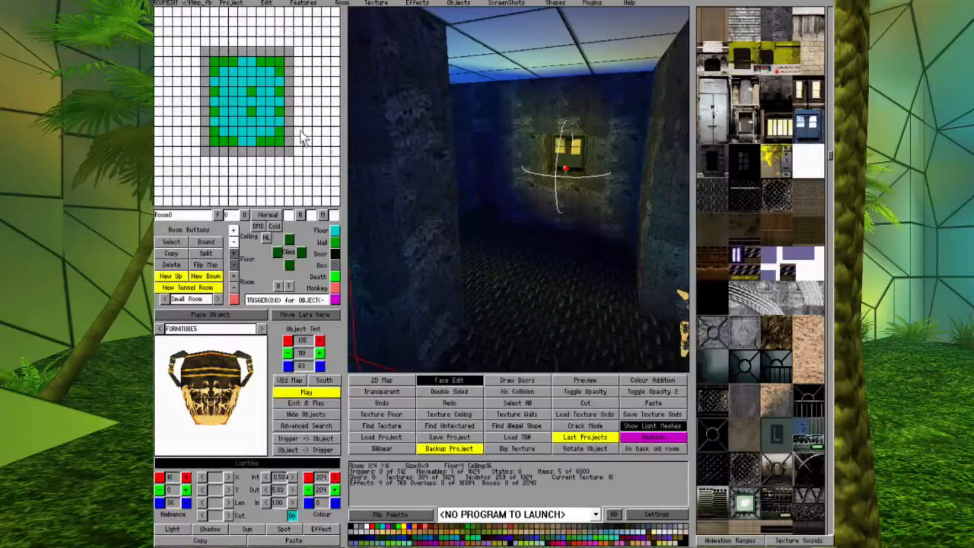
left_click(315, 123)
key("Page_Down")
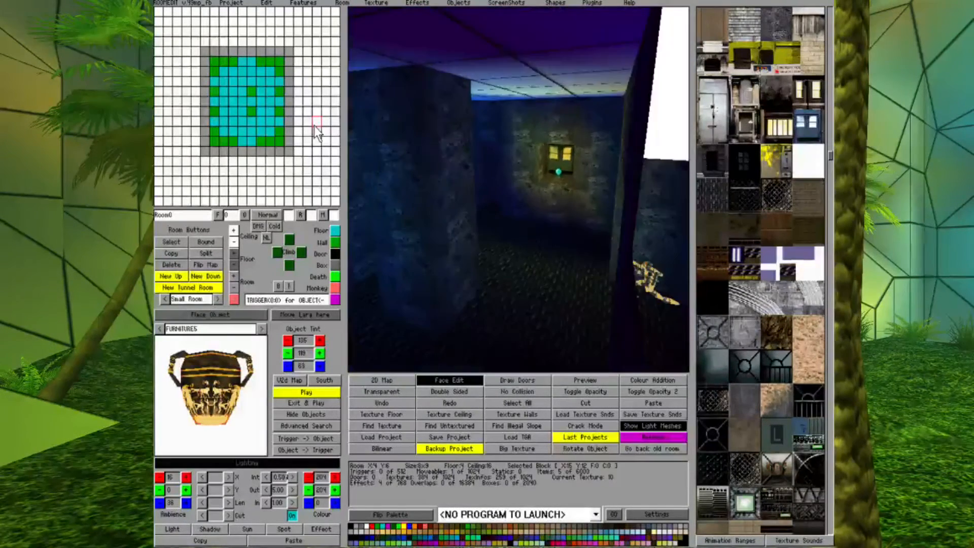
key("Right")
key("Right")
key("Page_Down")
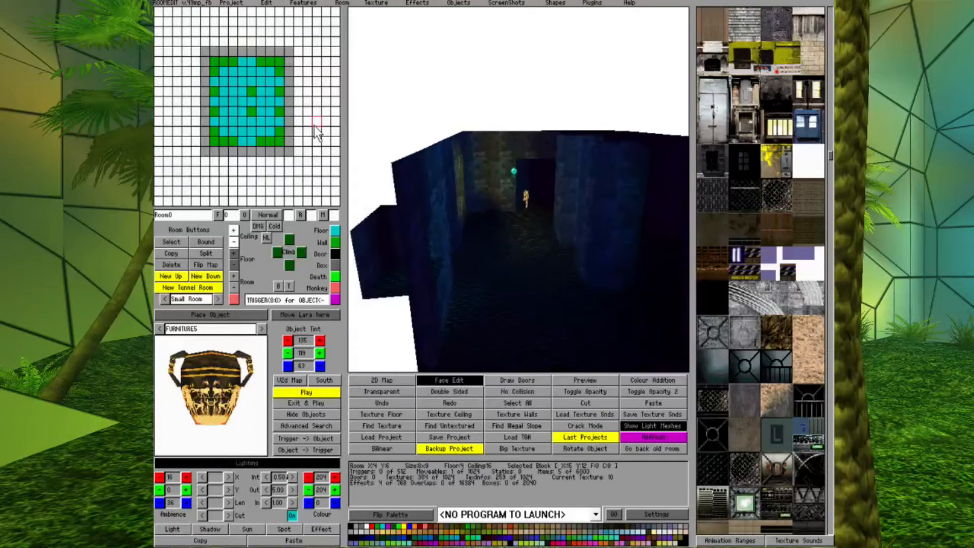
key("Page_Up")
Step: Replace the blue window in the recess with the pale barred window texture
key("Right")
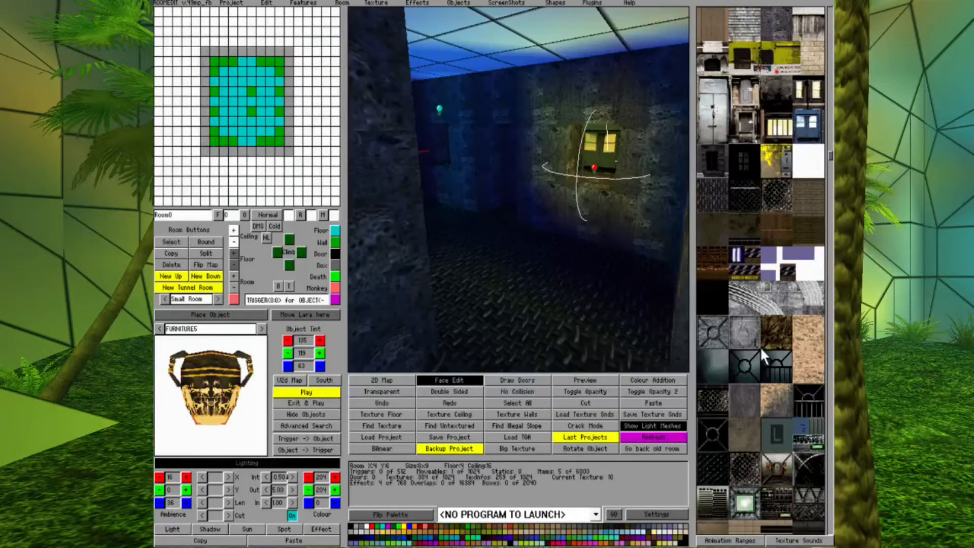
left_click(775, 127)
left_click(599, 145)
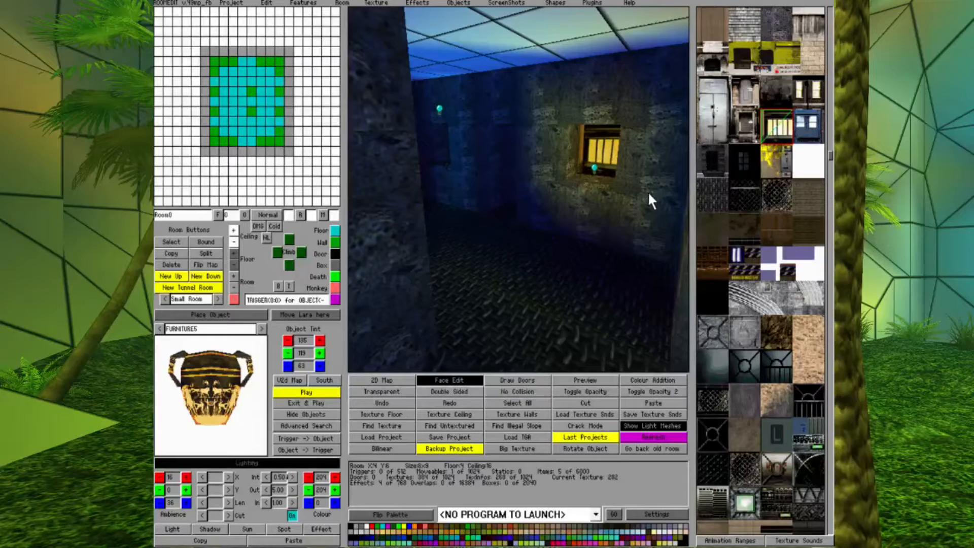
Step: Cover the room's entire floor with the light sandy rock texture
key("Left")
key("Right")
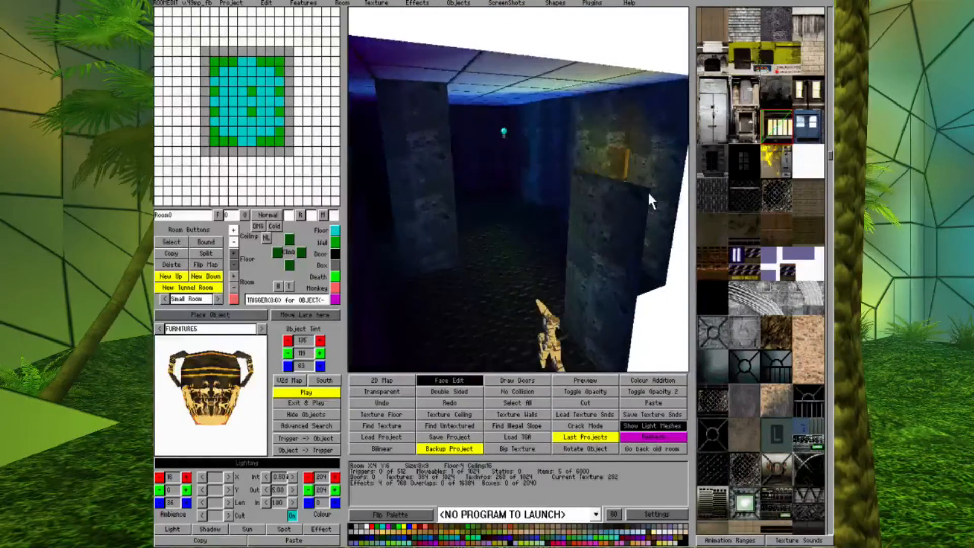
key("Right")
key("Right")
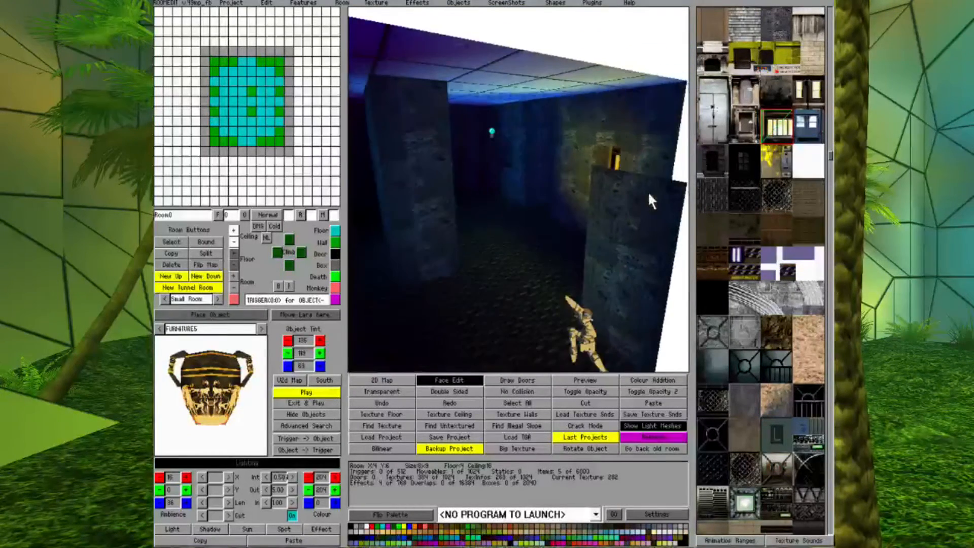
left_click(808, 364)
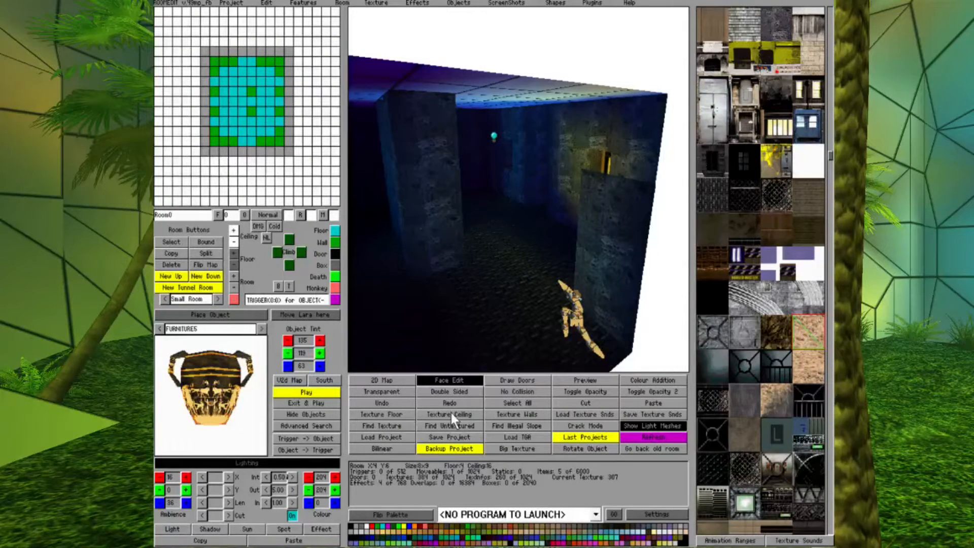
left_click(386, 417)
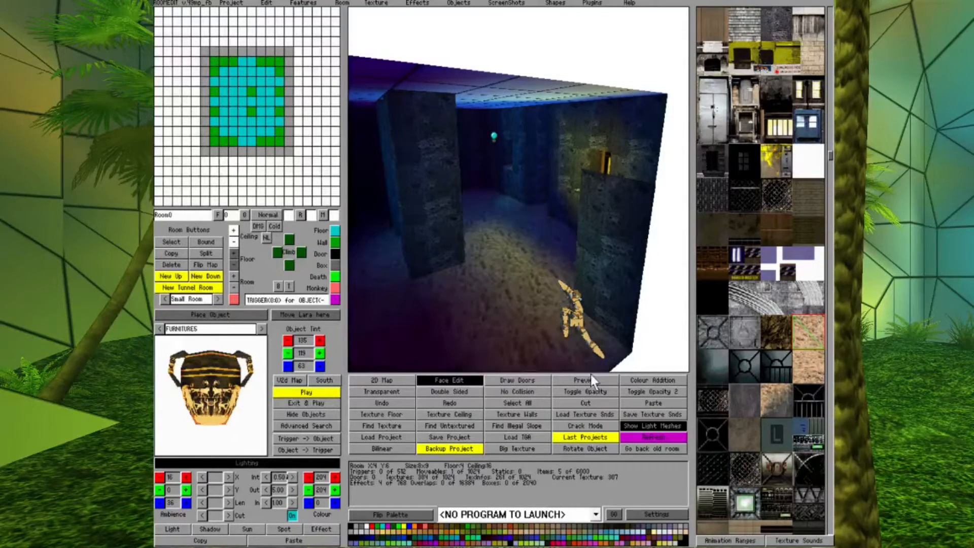
Step: Cover all of the room's walls and pillars with the light grey cracked stone block texture
scroll(738, 376, "down", 3)
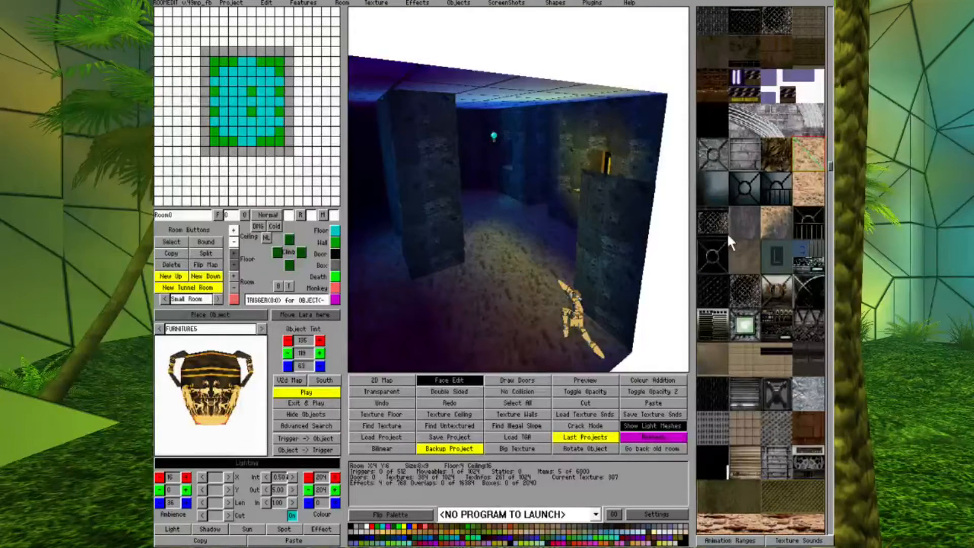
left_click(744, 363)
left_click(738, 155)
left_click(517, 414)
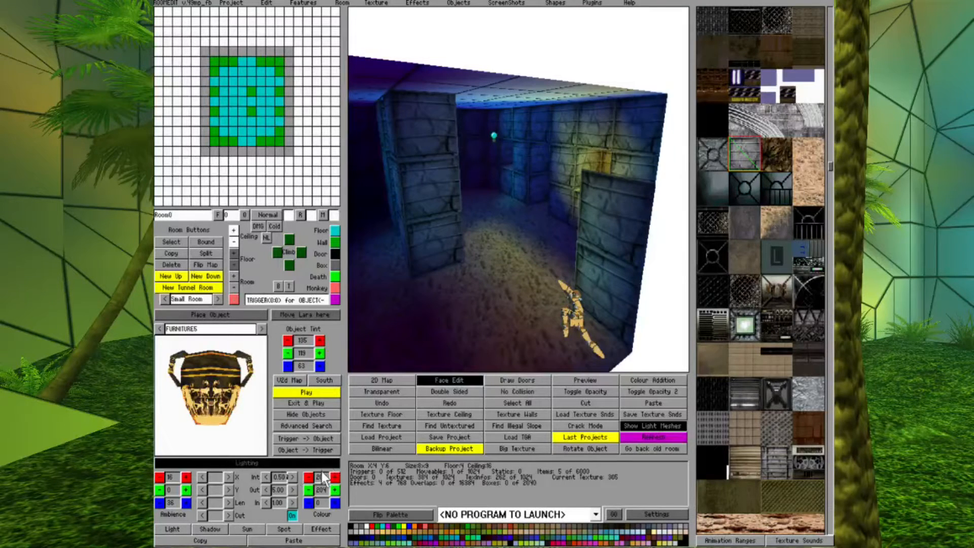
Step: Clear the texture from the room's entire ceiling, using the first palette entry to make it invisible
left_click(349, 526)
left_click(470, 411)
middle_click_drag(511, 223, 490, 184)
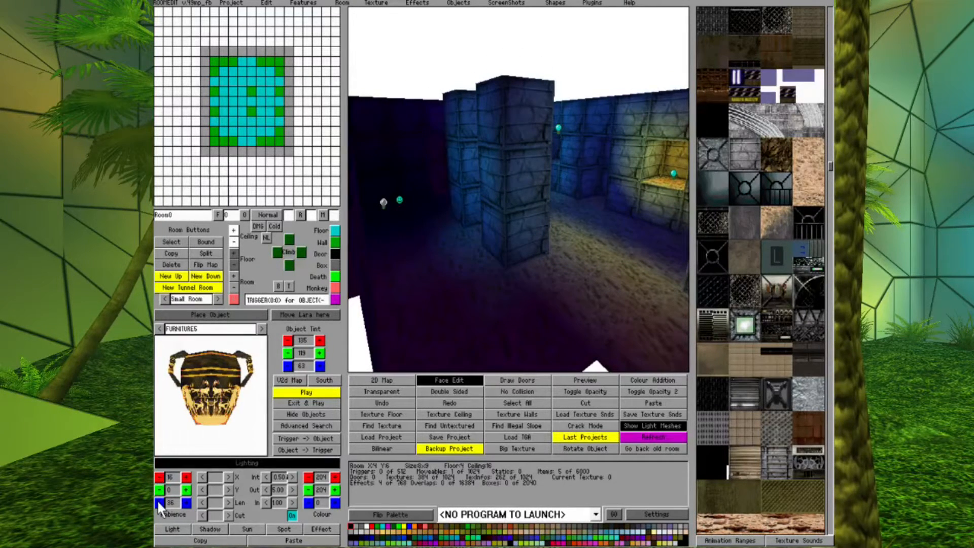
Step: Set the room ambience to 32, 16, 0 and colour the light at the room's far end 204, 152, 100
left_click(186, 489)
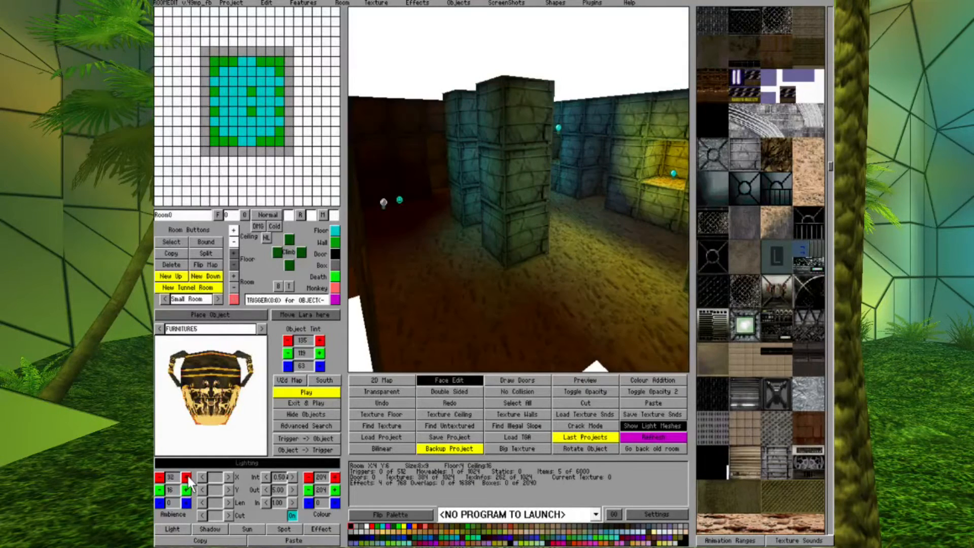
key("Right")
left_click(529, 140)
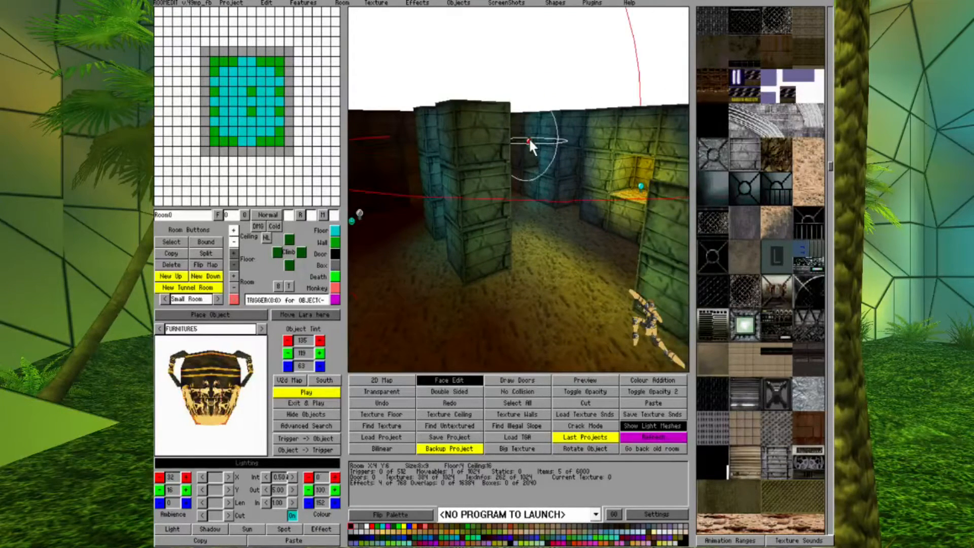
left_click(570, 534)
left_click(635, 544)
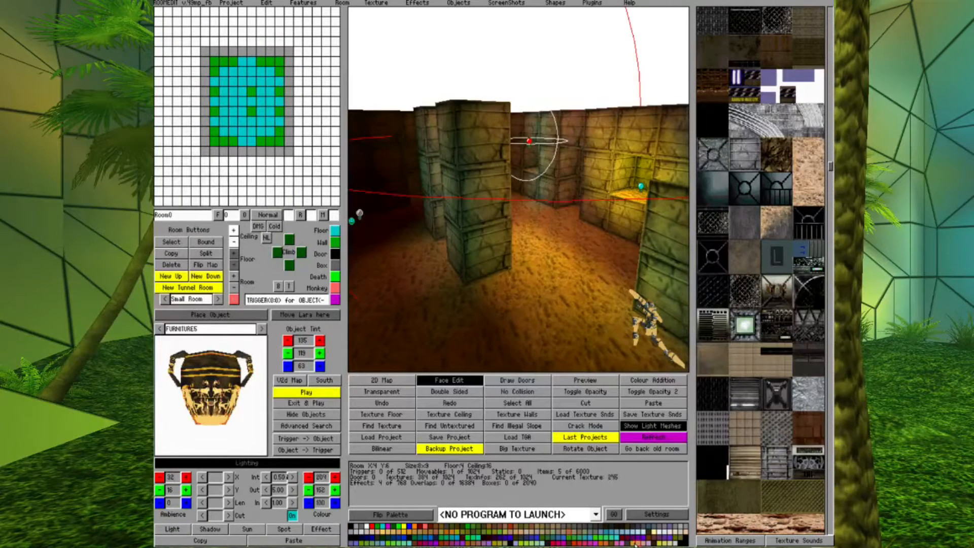
Step: Colour the light in the wall recess orange with values 212, 144, 36
key("Left")
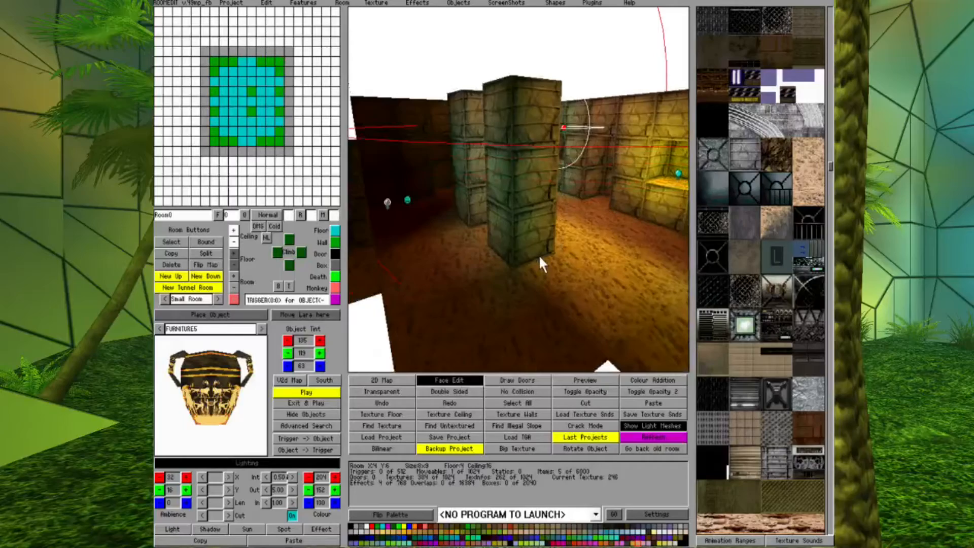
key("Left")
key("Left")
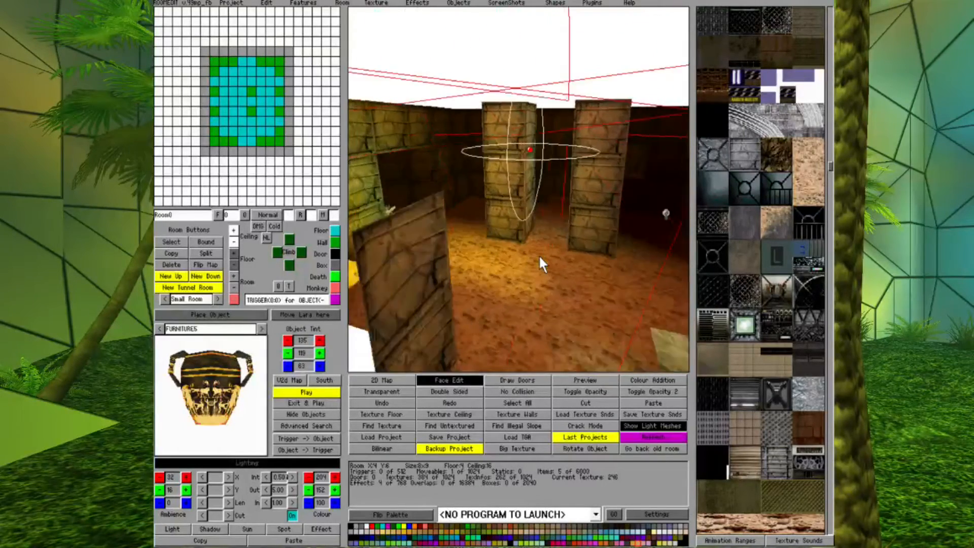
key("Left")
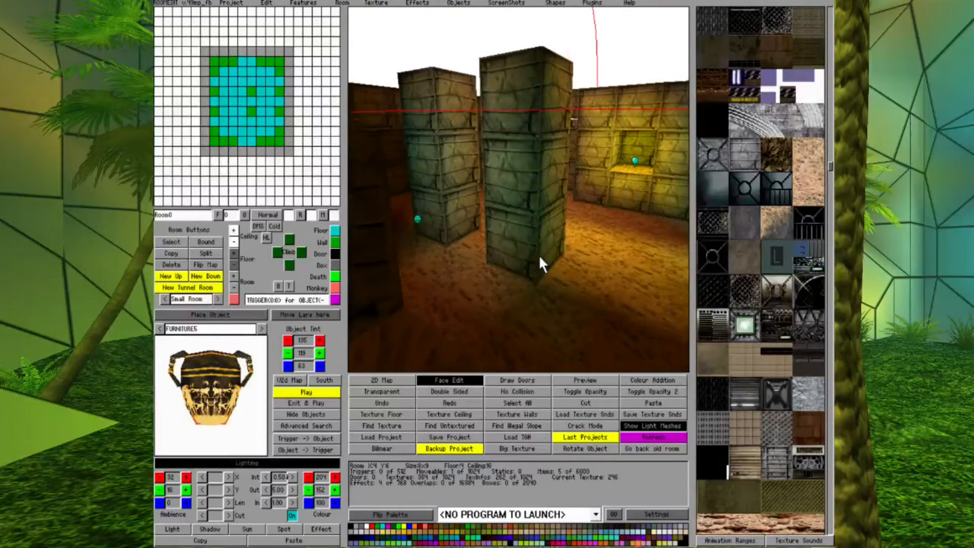
key("Left")
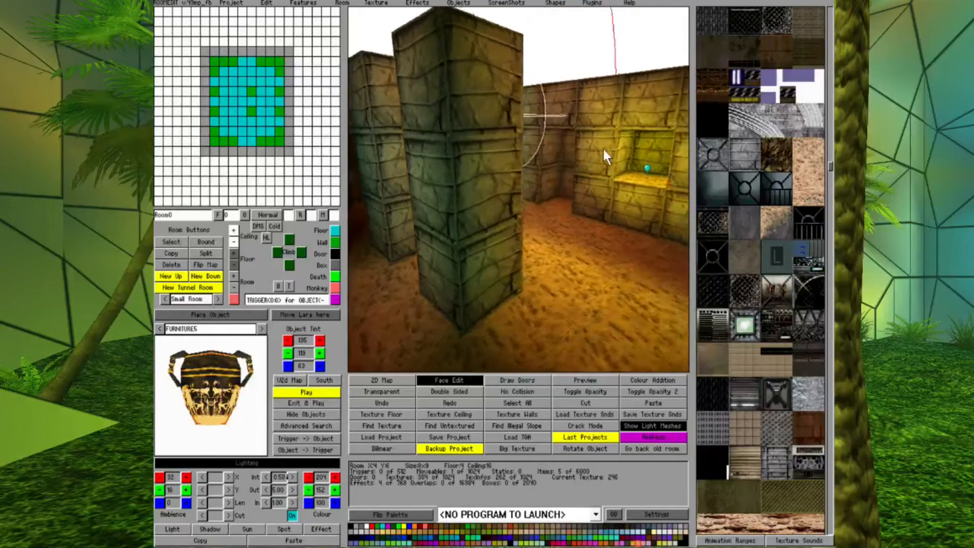
left_click(619, 168)
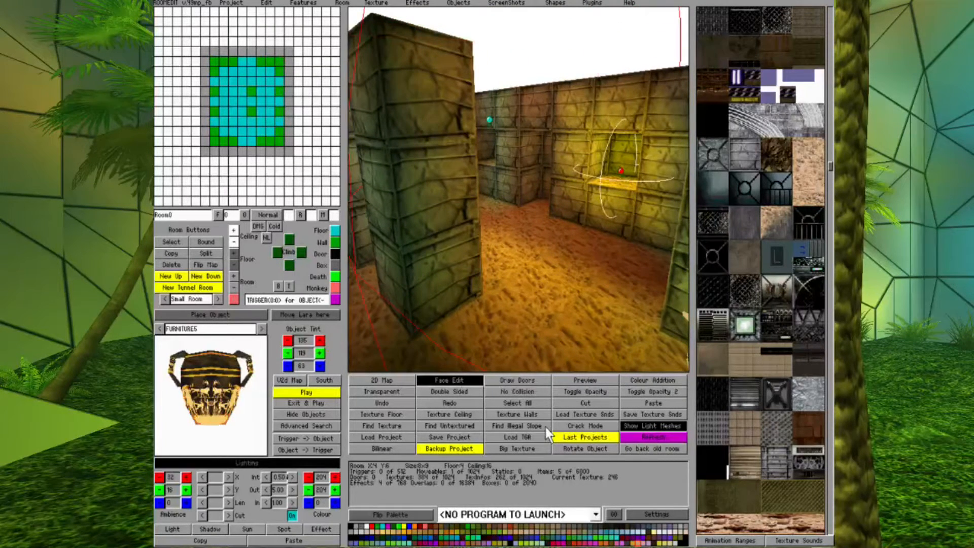
left_click(404, 533)
Step: Examine the warm brown and orange room from near, far and different sides
key("Down")
key("Down")
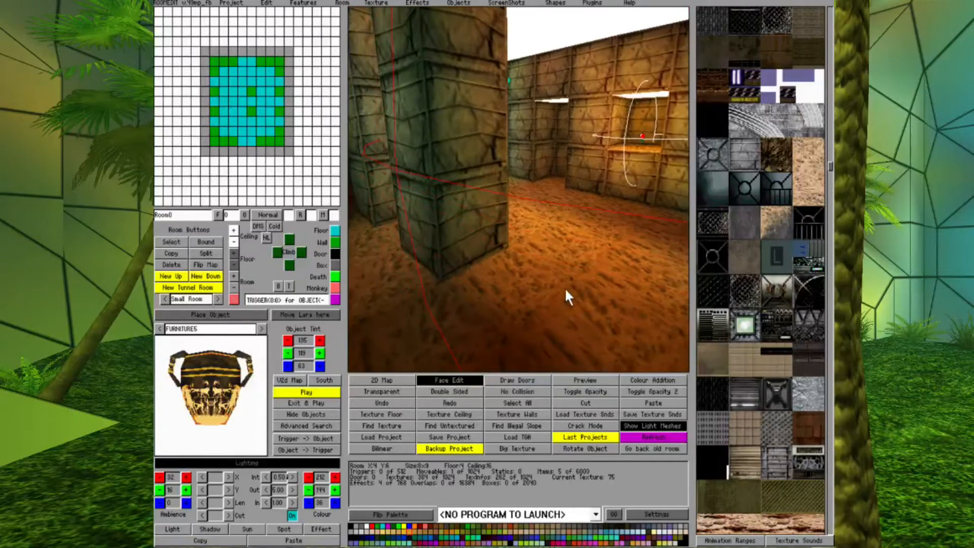
key("Page_Down")
key("Left")
key("Left")
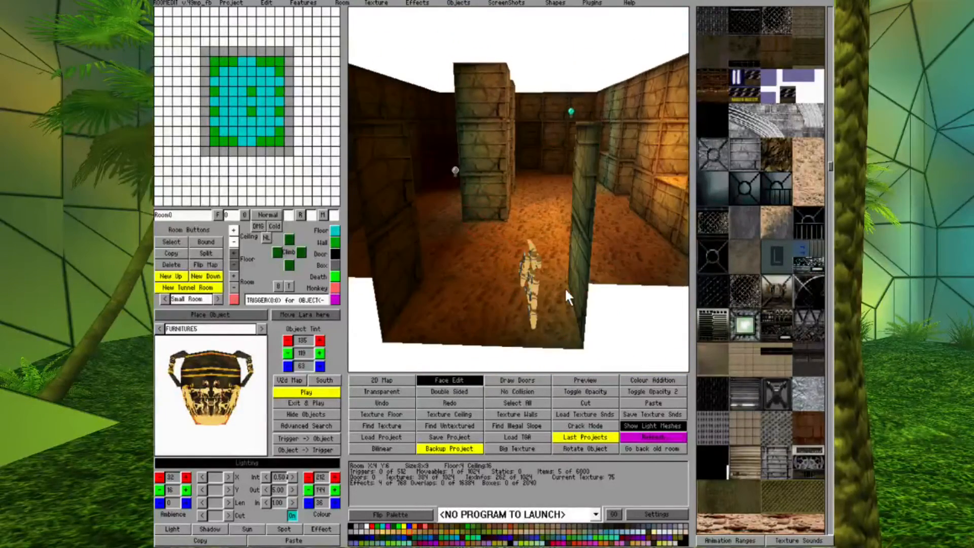
key("Right")
key("Right")
key("Page_Up")
key("Page_Up")
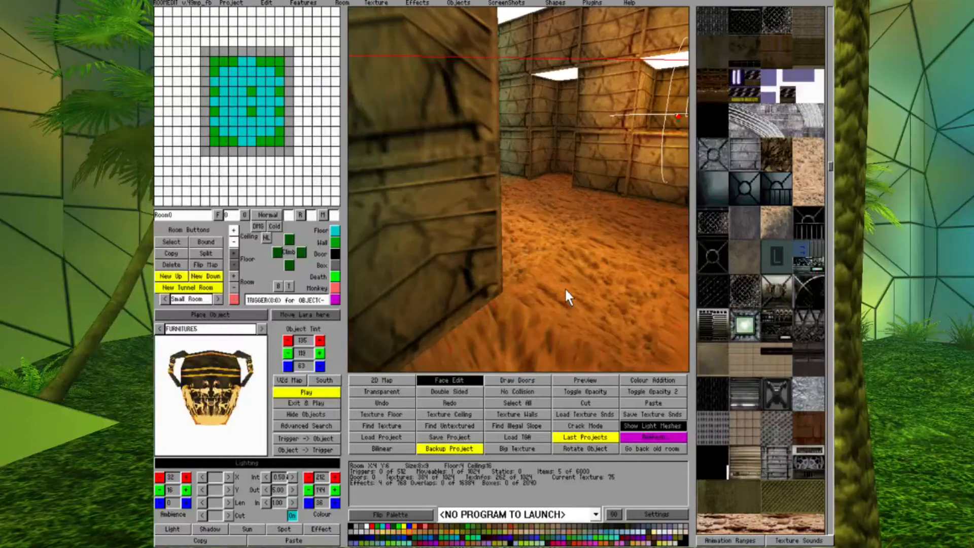
Step: Apply the glowing framed window panel texture to the back wall of the lit recess
key("Page_Down")
key("Right")
left_click(733, 314)
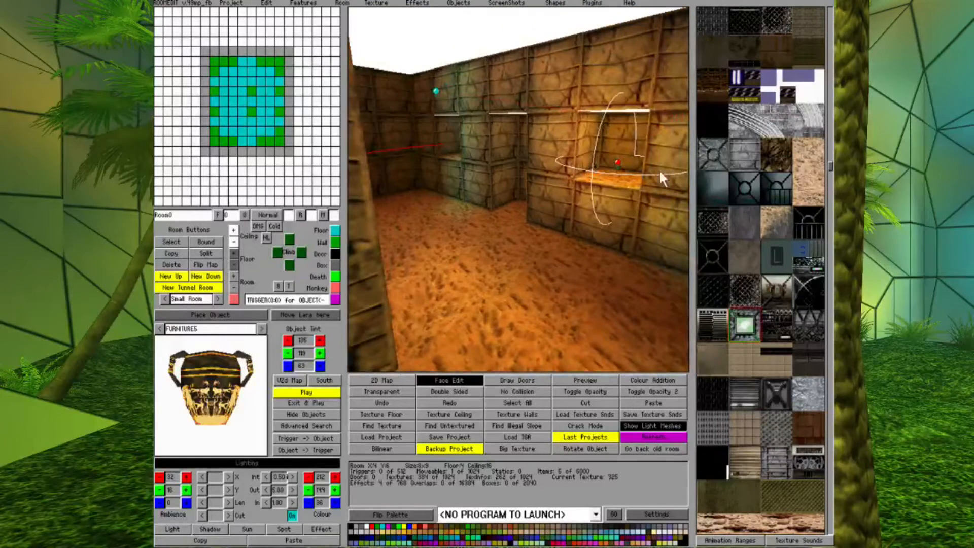
left_click(624, 136)
Step: Pick the cracked stone block texture from the wall and apply it to the untextured undersides of the wall recesses
key("Up")
key("Up")
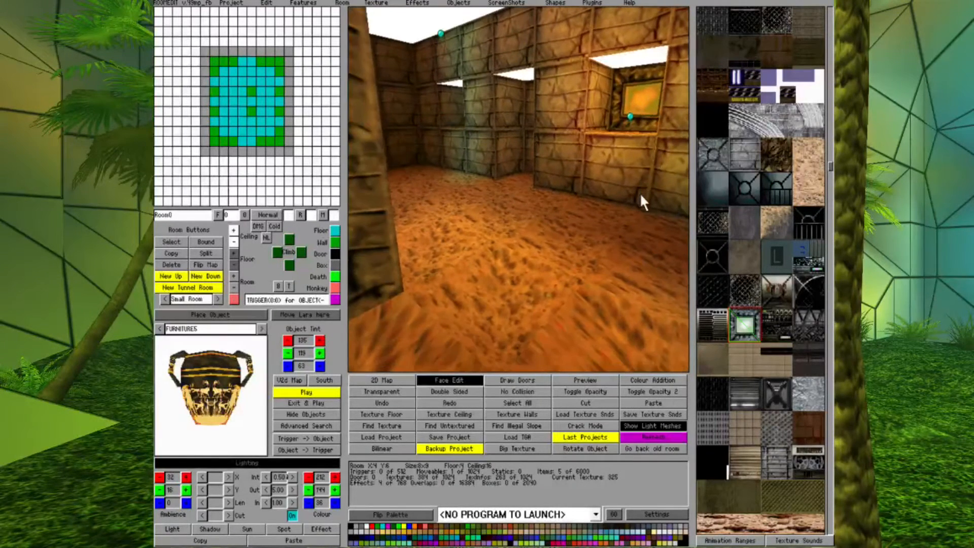
right_click(668, 60)
left_click(651, 61)
left_click(527, 79)
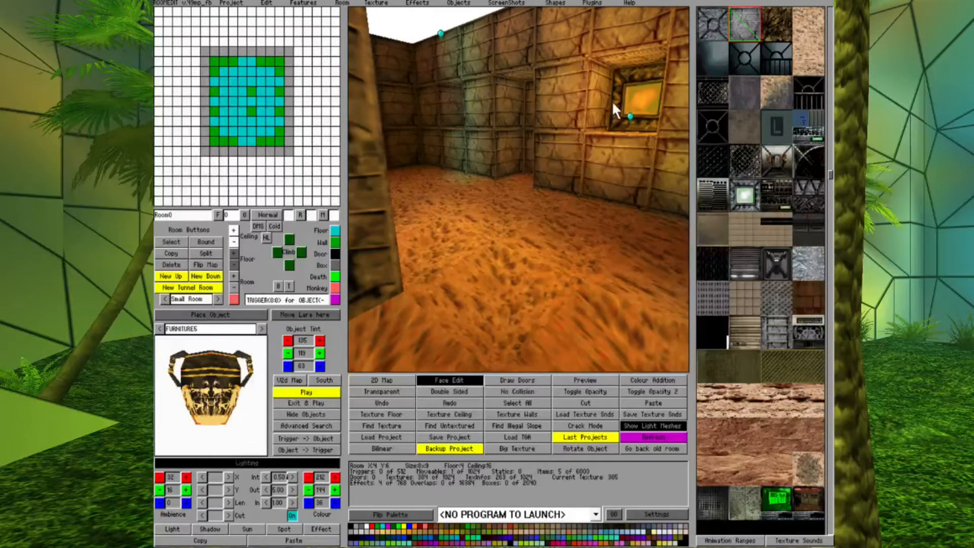
Step: Colour the light at the recessed window panel green with values 0, 204, 152
key("Down")
key("Down")
left_click(617, 186)
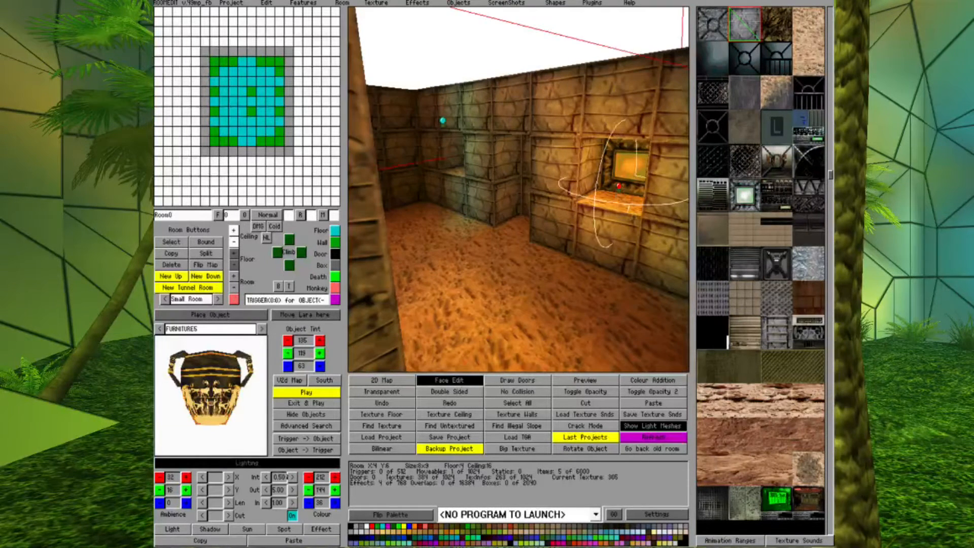
left_click(478, 537)
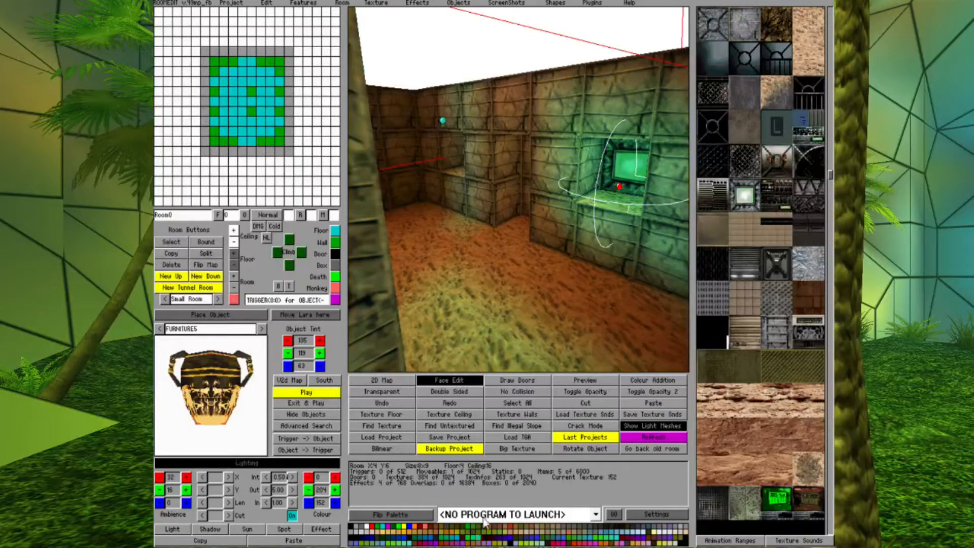
Step: Reduce the window light's outer range to 1.03 and raise the light to the centre of the glowing panel
key("Right")
key("Up")
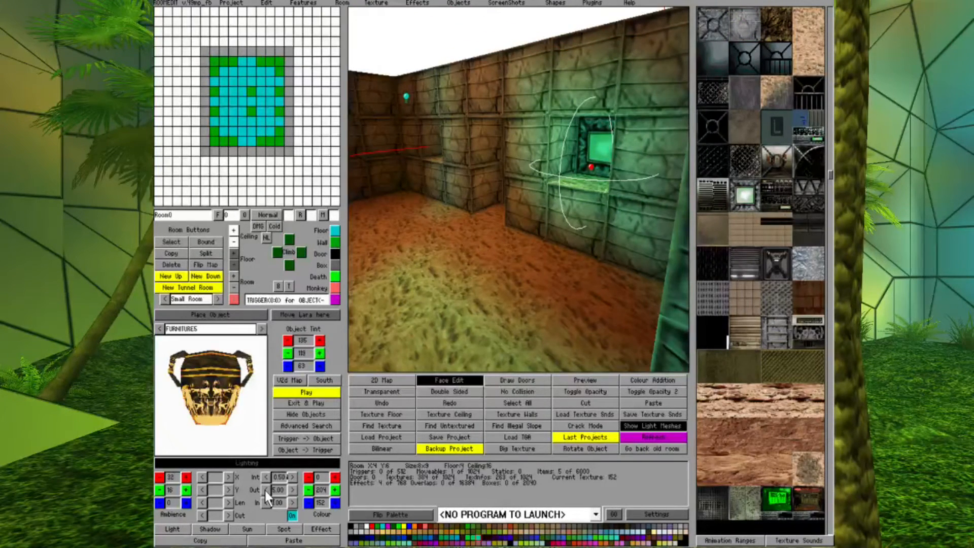
left_click(266, 490)
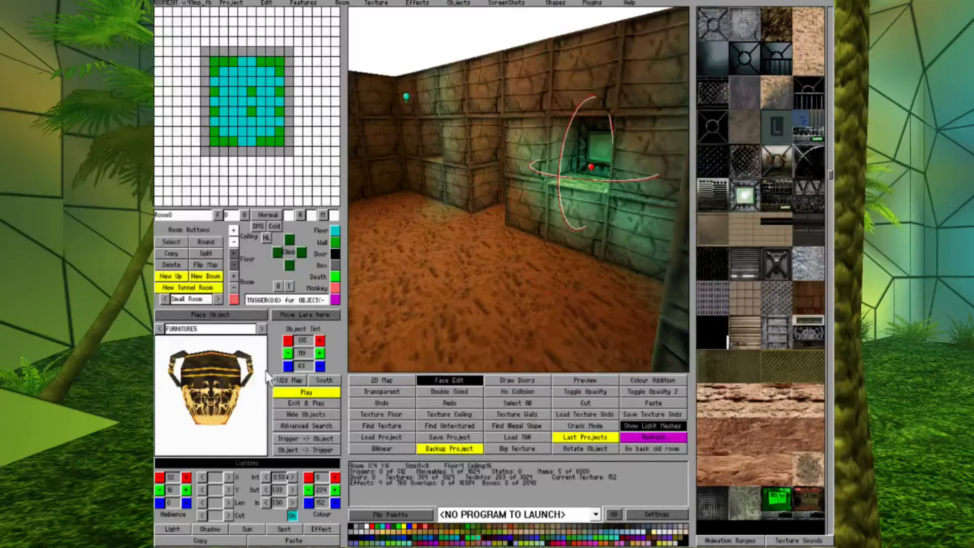
left_click(233, 254)
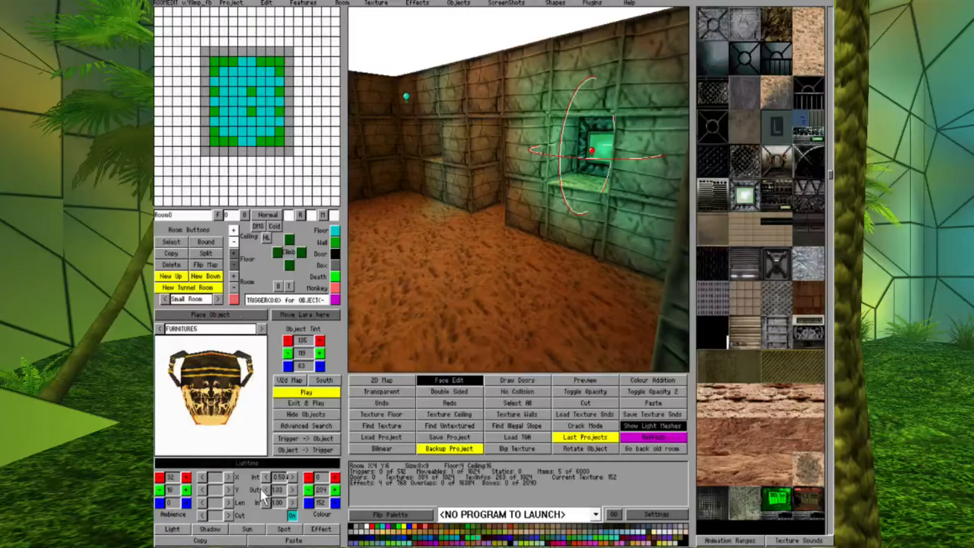
Step: Examine the brown room and the green glow around its window panel from various angles and distances
key("Page_Down")
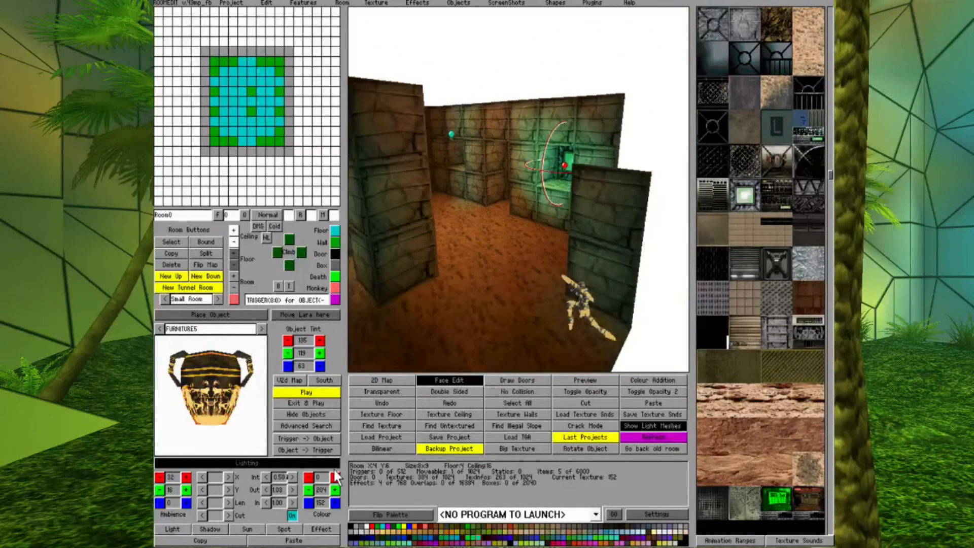
key("Right")
key("Page_Down")
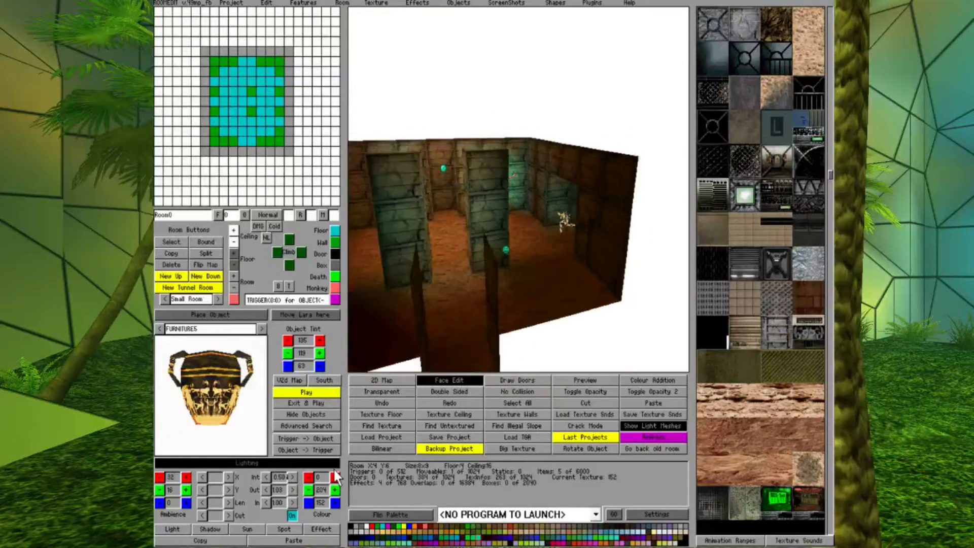
key("Right")
key("Page_Up")
key("Right")
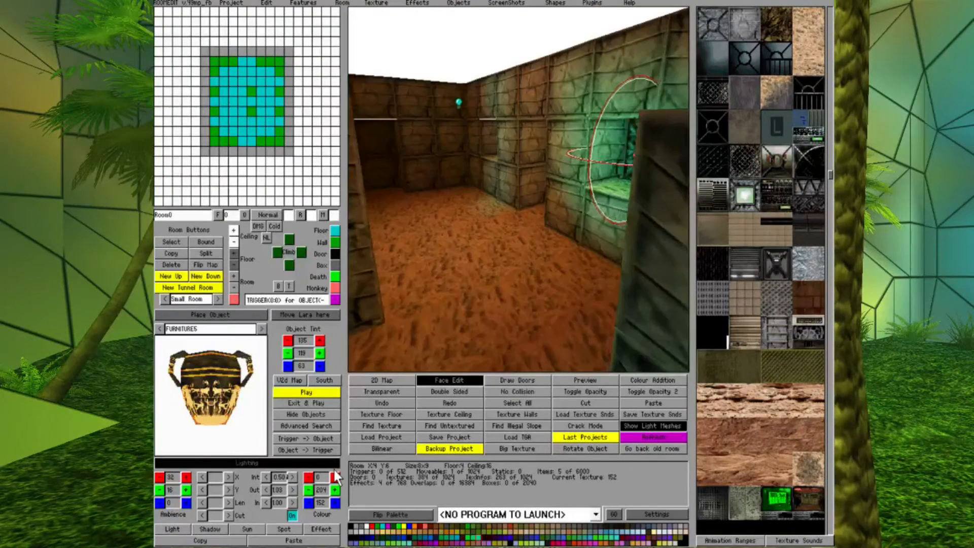
key("Right")
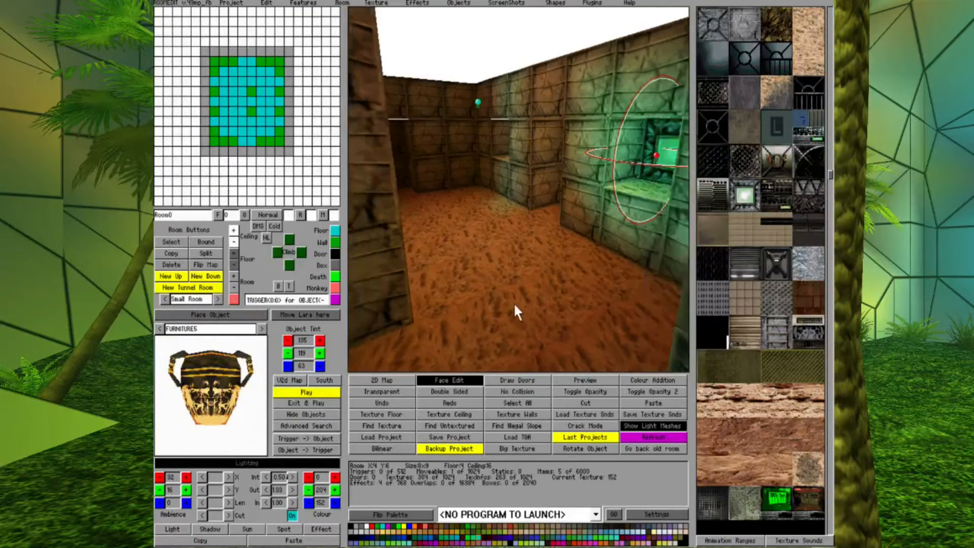
key("Right")
key("Right")
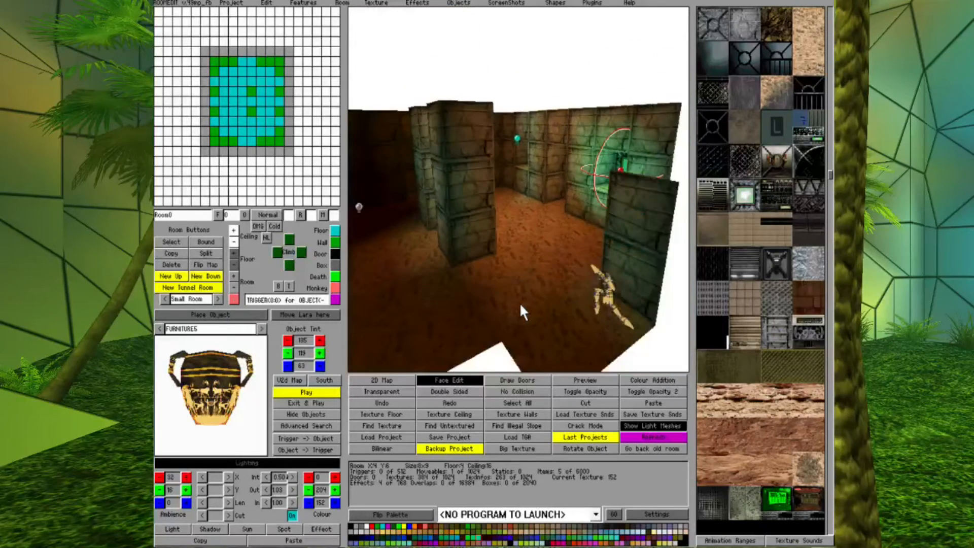
key("Right")
key("Left")
key("Left")
key("Left")
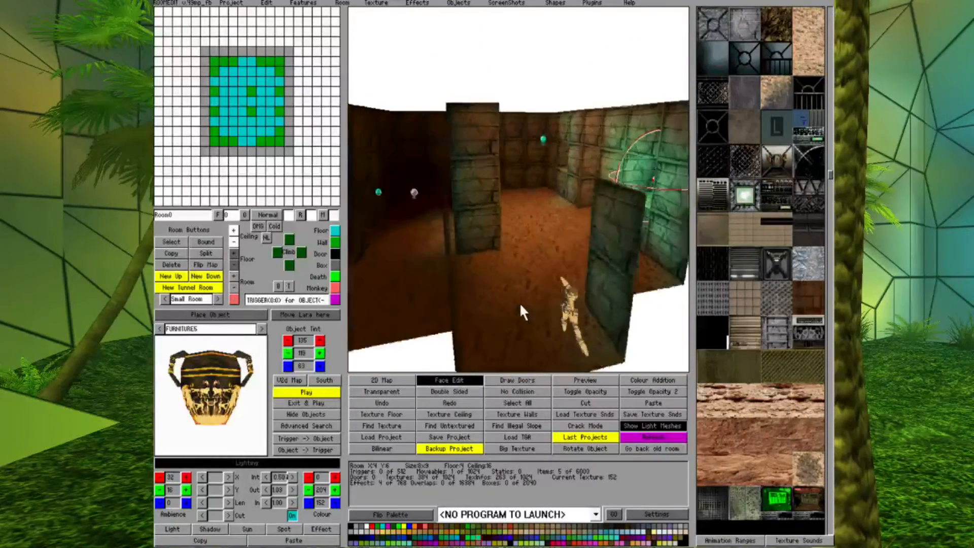
key("Right")
key("Right")
key("Right")
key("Page_Up")
key("Page_Up")
key("Page_Up")
key("Page_Up")
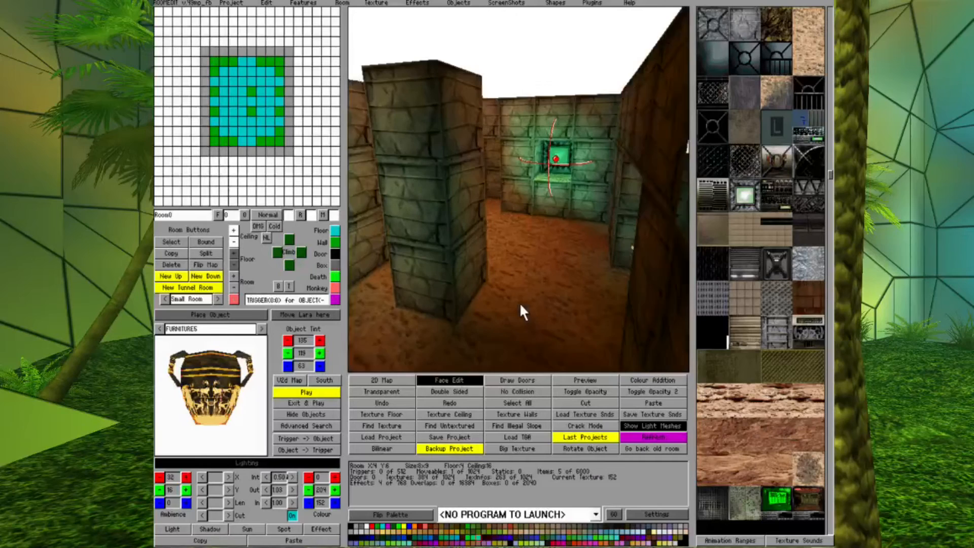
key("Page_Down")
key("Page_Down")
key("Page_Down")
key("Page_Down")
key("Page_Down")
key("Left")
key("Left")
key("Left")
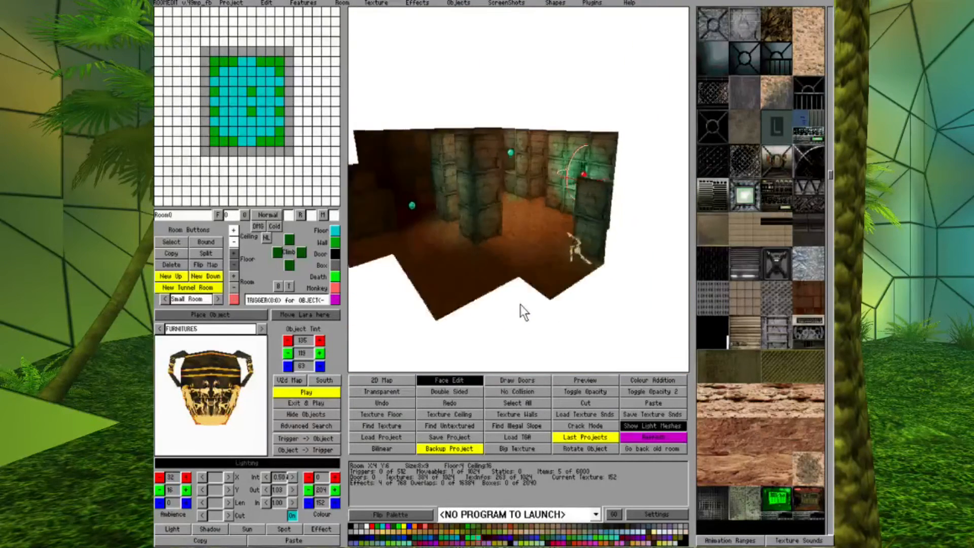
key("Page_Up")
key("Page_Up")
key("Page_Up")
key("Right")
key("Right")
key("Page_Up")
key("Page_Up")
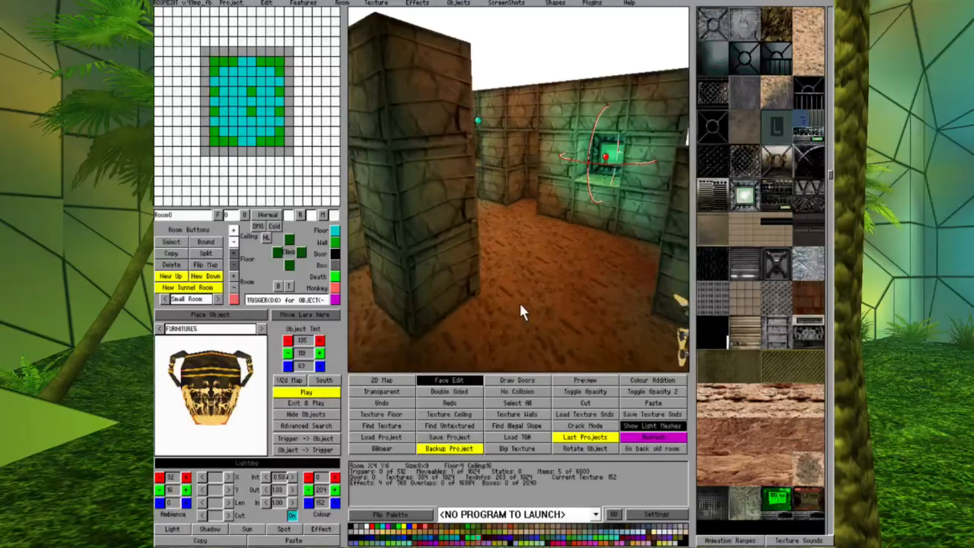
key("Left")
key("Left")
key("Right")
key("Right")
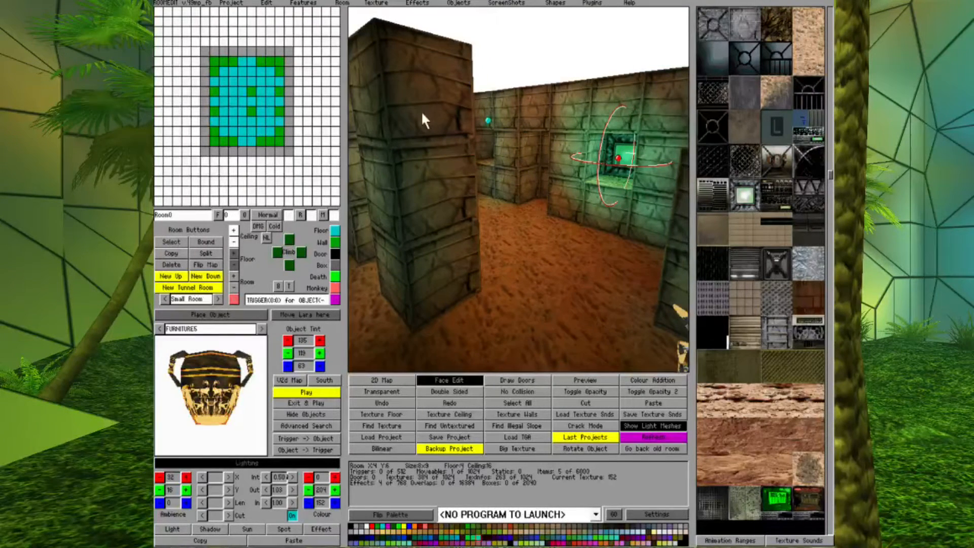
key("Left")
key("Left")
key("Left")
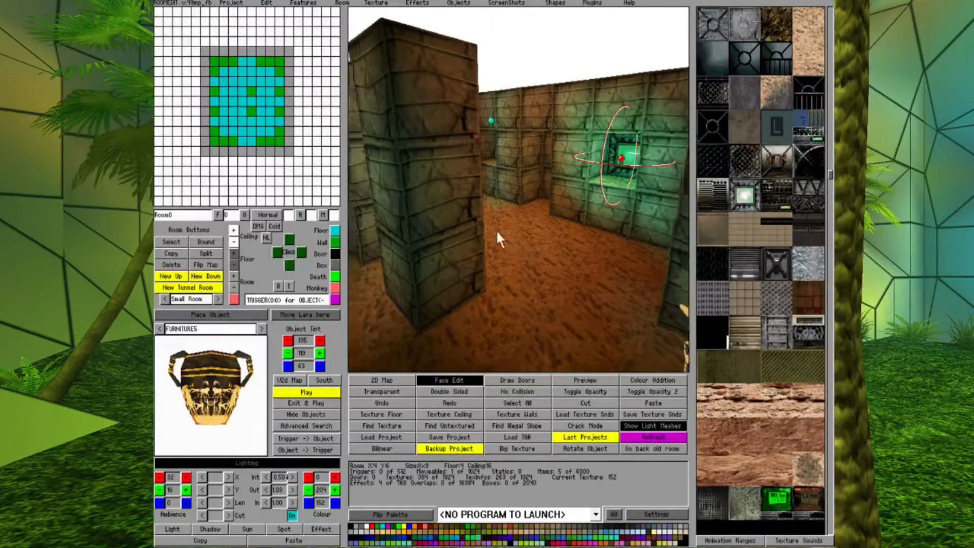
key("Page_Up")
key("Page_Up")
key("Right")
key("Right")
key("Right")
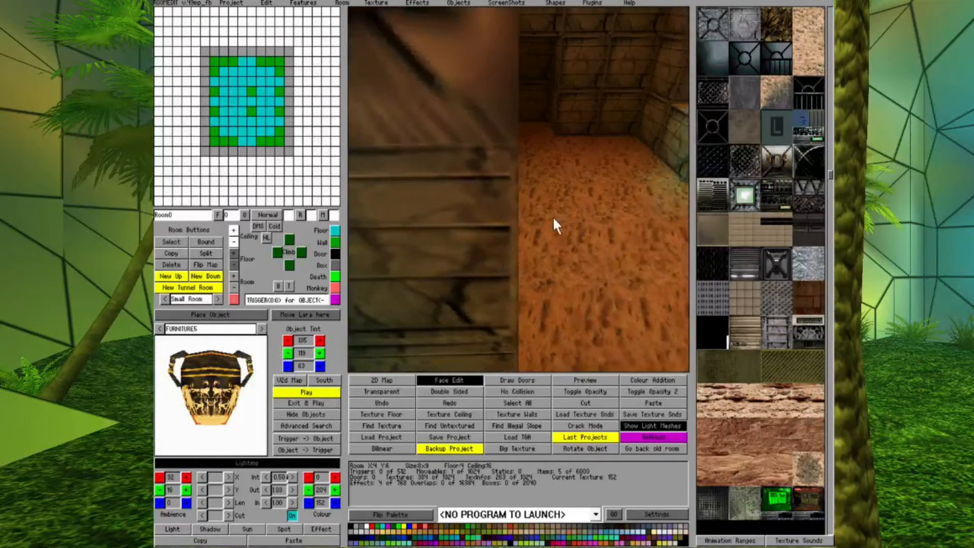
Step: Turn off Face Edit and place a new light over the floor between the pillars and the green window wall
key("Page_Down")
key("Page_Down")
key("Right")
key("Page_Up")
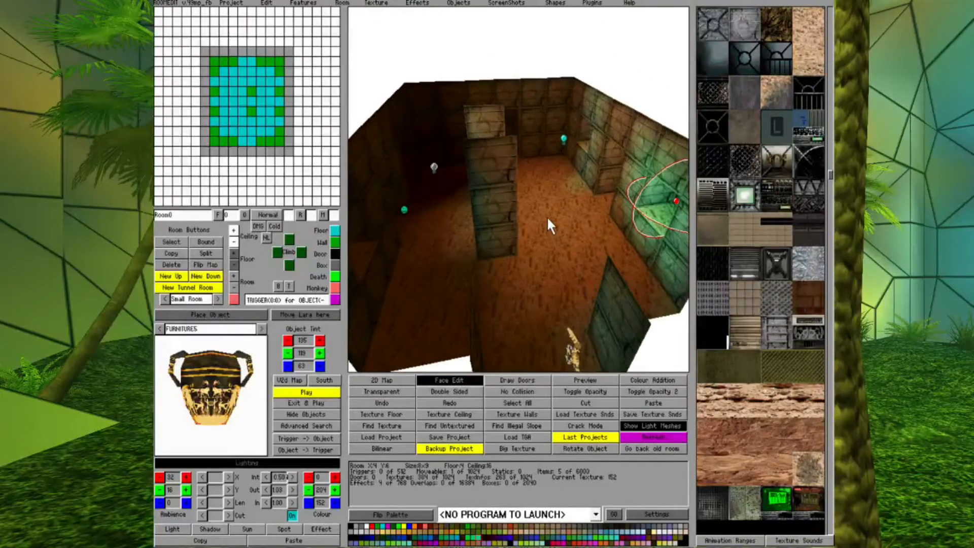
left_click(441, 378)
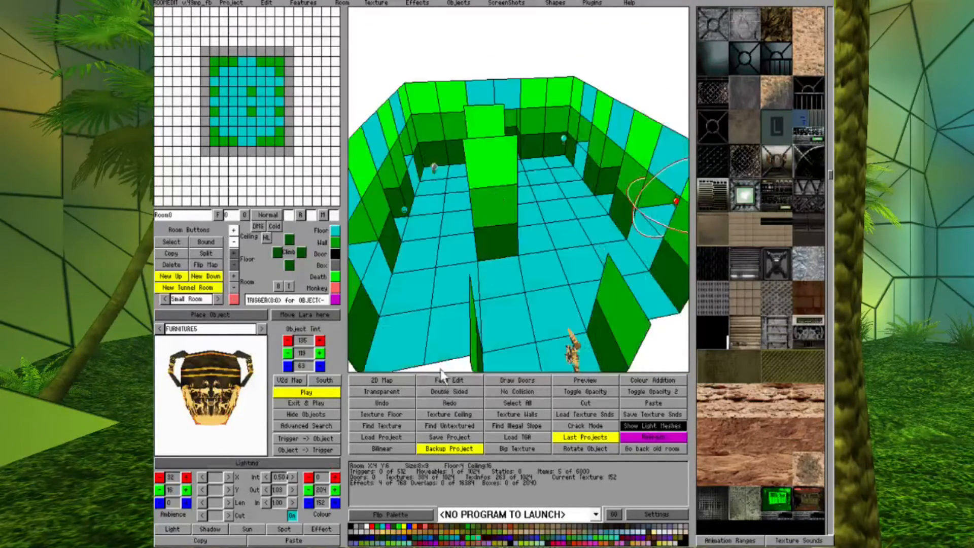
left_click(182, 529)
left_click(556, 207)
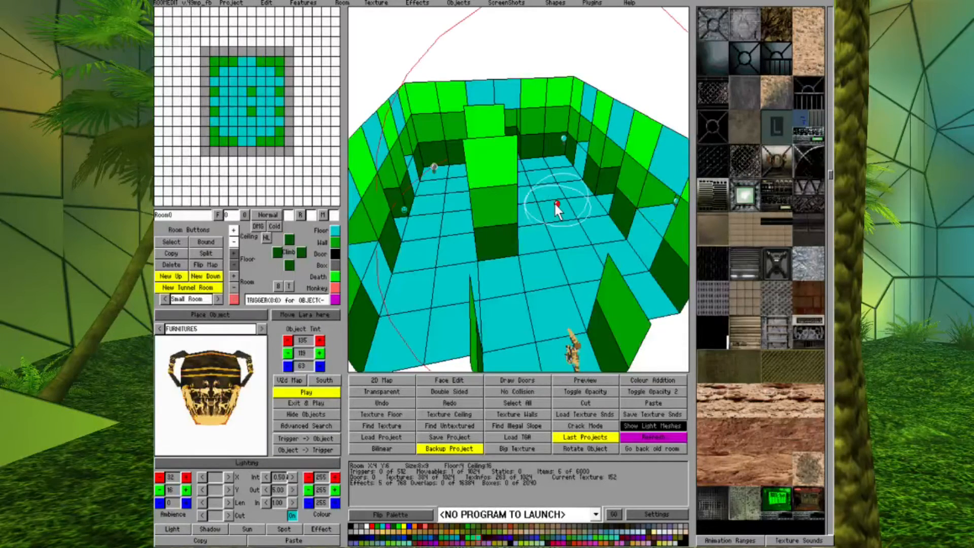
Step: Colour the new floor light orange and set its intensity to 0.25 and its outer range to 3.00
left_click(251, 463)
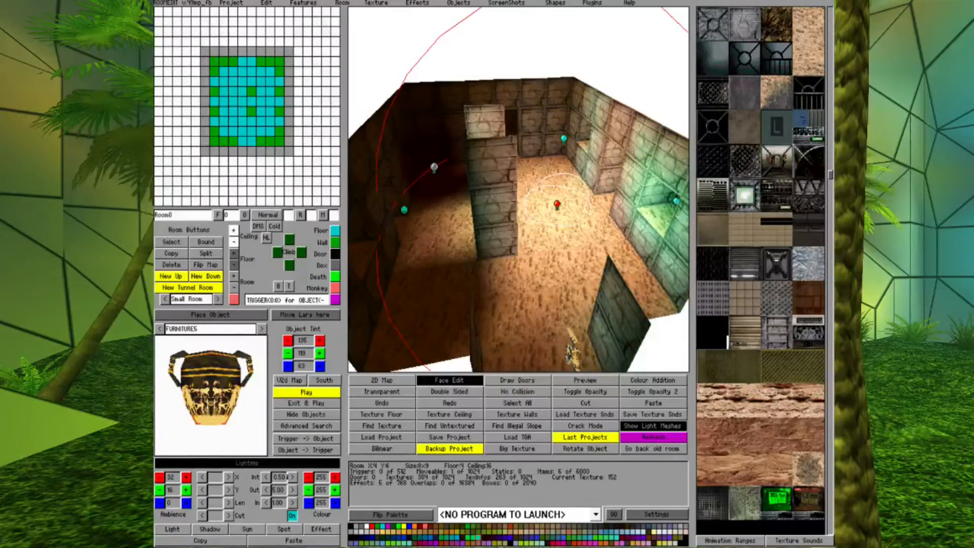
left_click(406, 539)
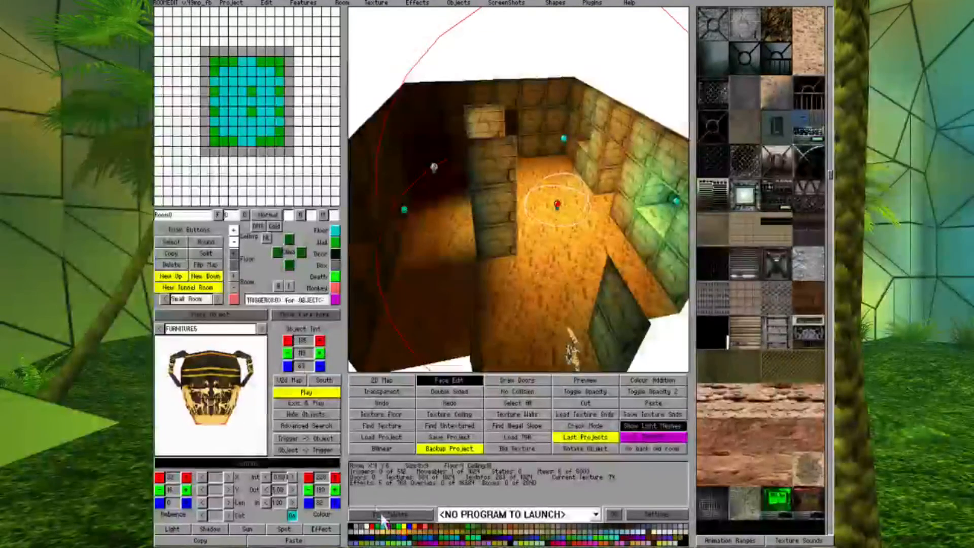
left_click(266, 477)
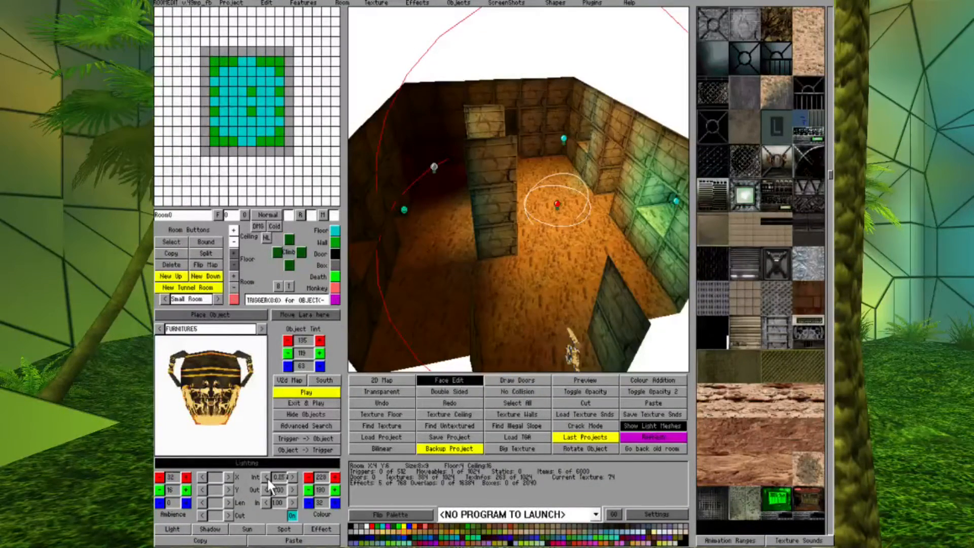
left_click(267, 477)
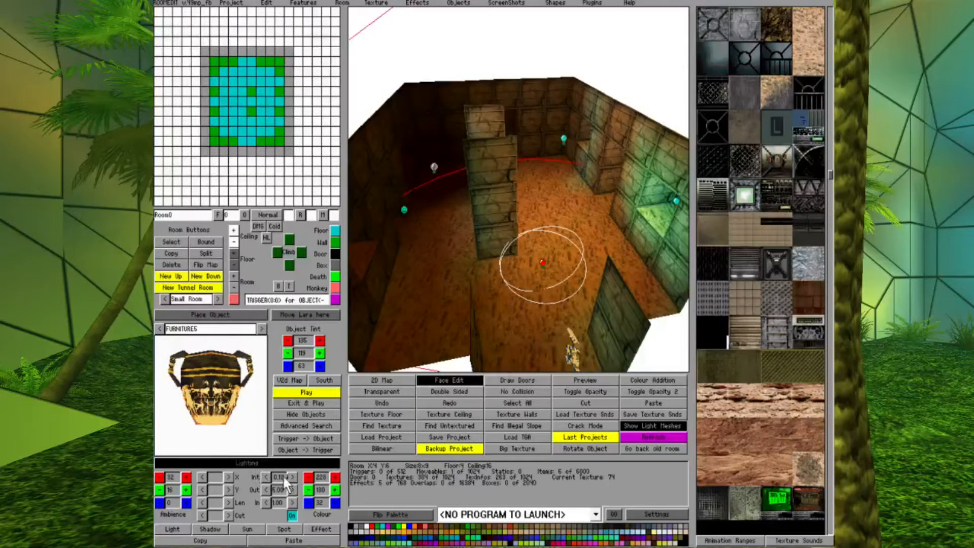
left_click(293, 477)
left_click(264, 487)
left_click(265, 487)
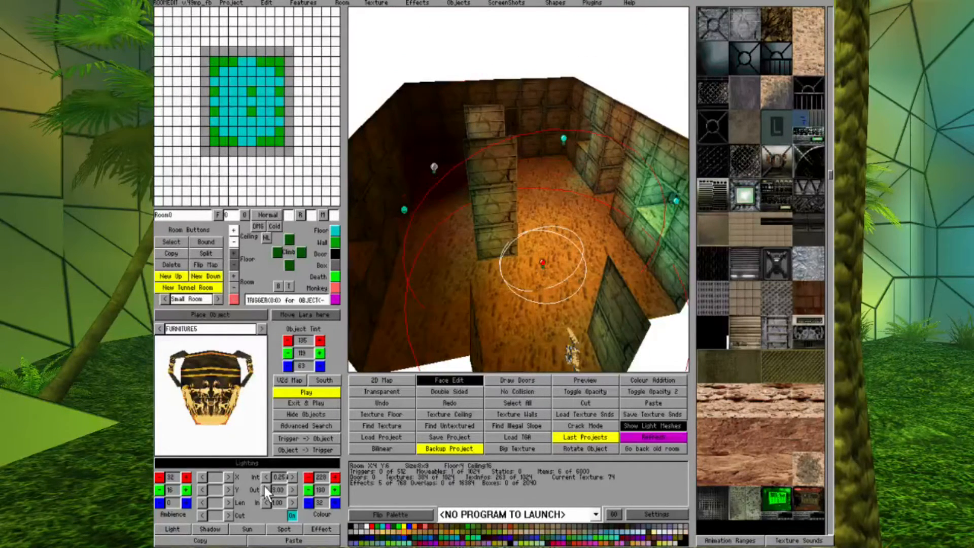
Step: Move the orange light to the open floor by the near pillar and place another light beside the far pillar
key("Left")
key("Right")
key("alt+Up")
key("alt+Up")
key("alt+Up")
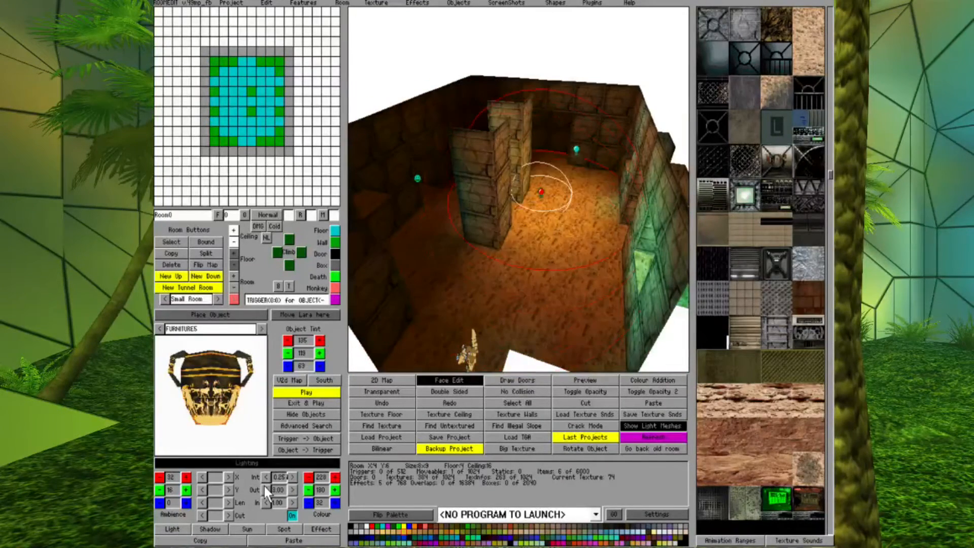
key("alt+Down")
key("alt+Down")
key("alt+Down")
key("alt+Left")
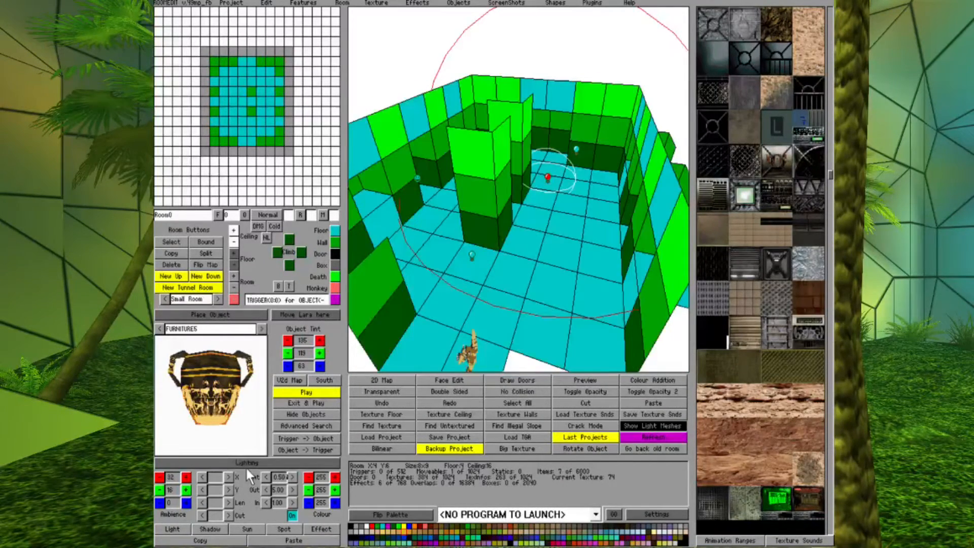
Step: Colour the light by the far pillar pale orange and set its outer range to 2.00 and intensity to 0.25
left_click(246, 465)
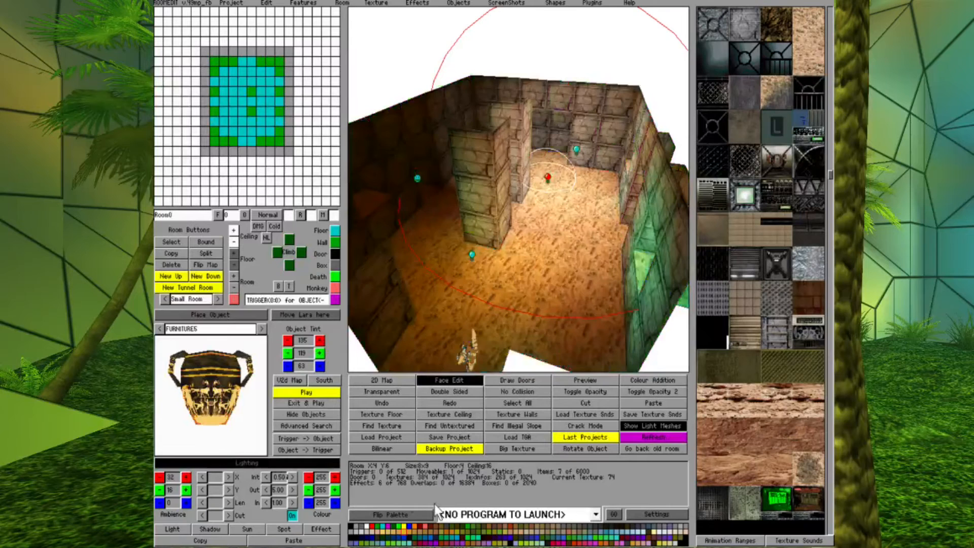
left_click(383, 536)
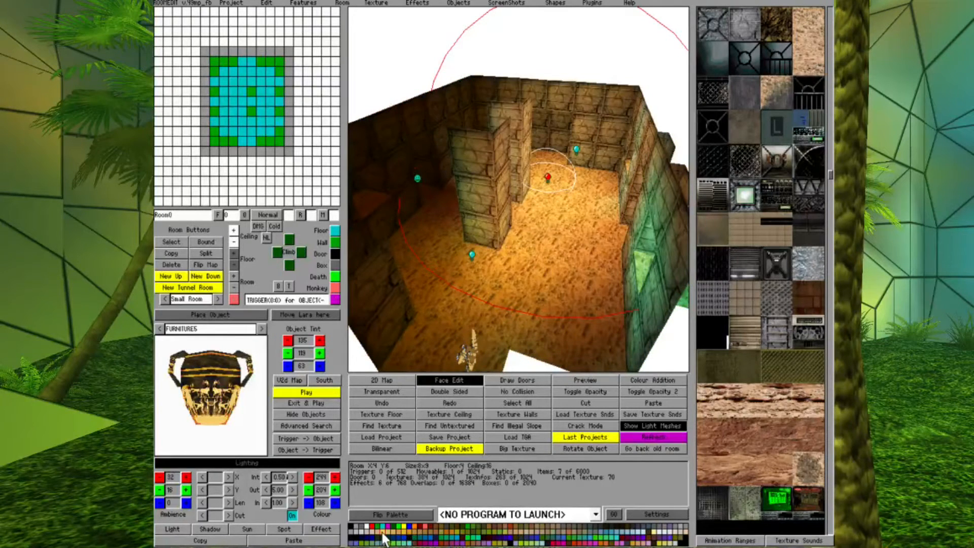
left_click(264, 489)
left_click(265, 489)
left_click(265, 489)
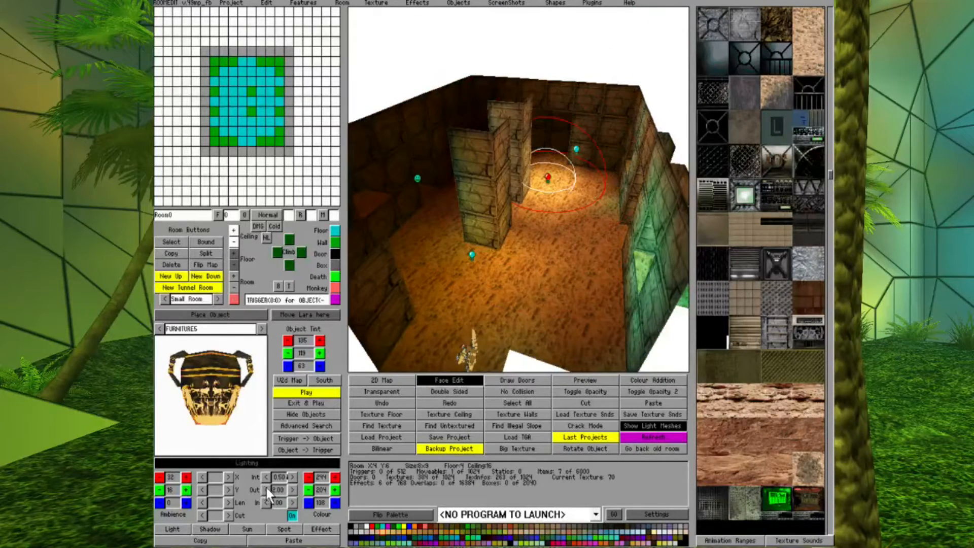
left_click(266, 475)
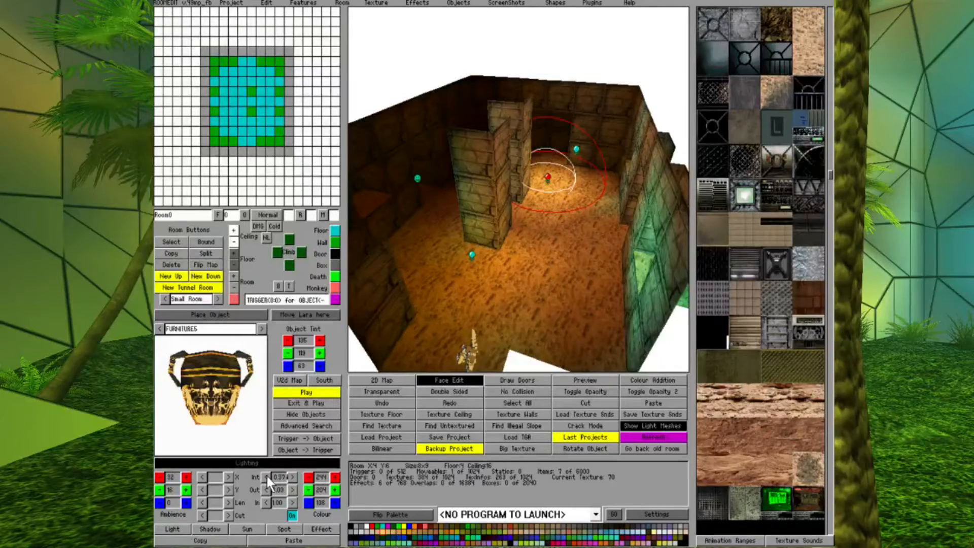
left_click(266, 477)
Step: Check the spread of the warm lights around the pillars from above, and deselect the light
key("Up")
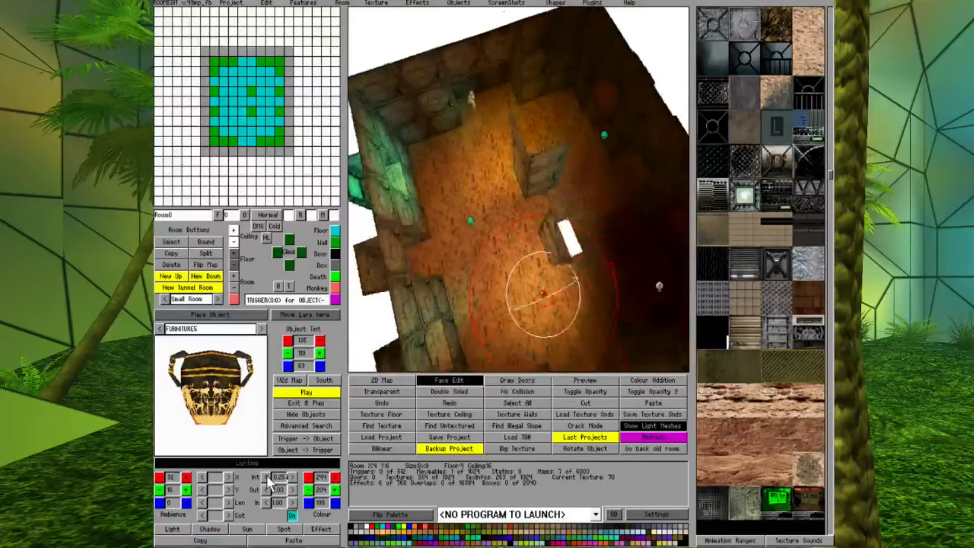
key("Right")
key("Page_Up")
key("Page_Up")
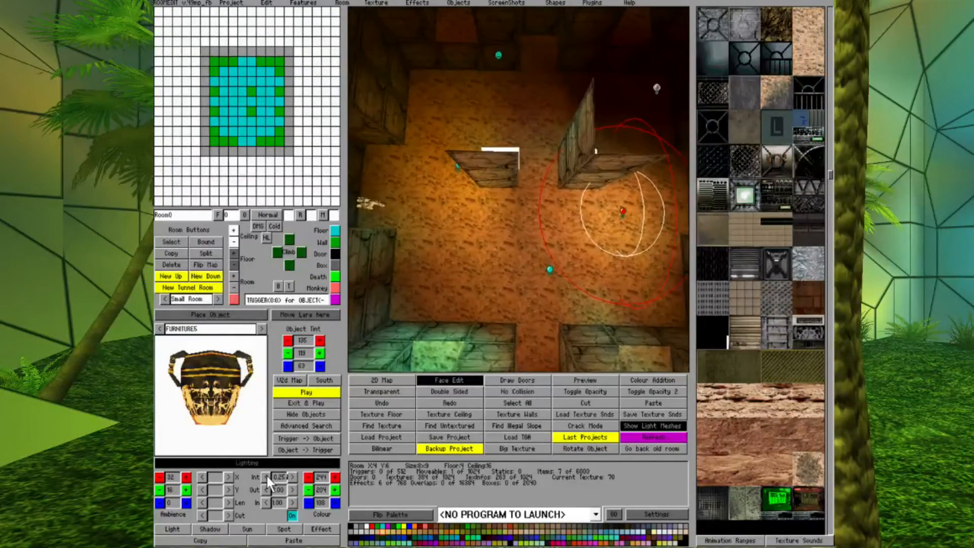
key("Right")
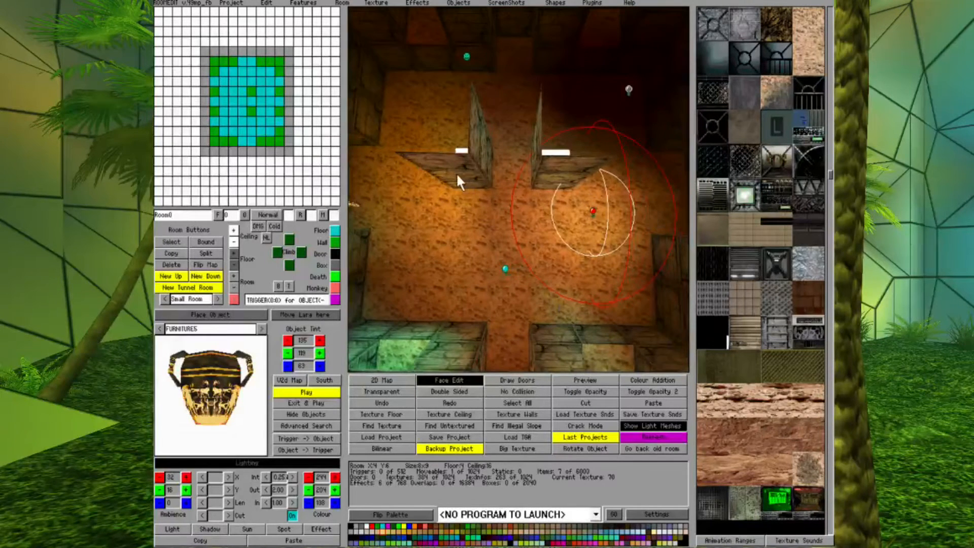
left_click(628, 249)
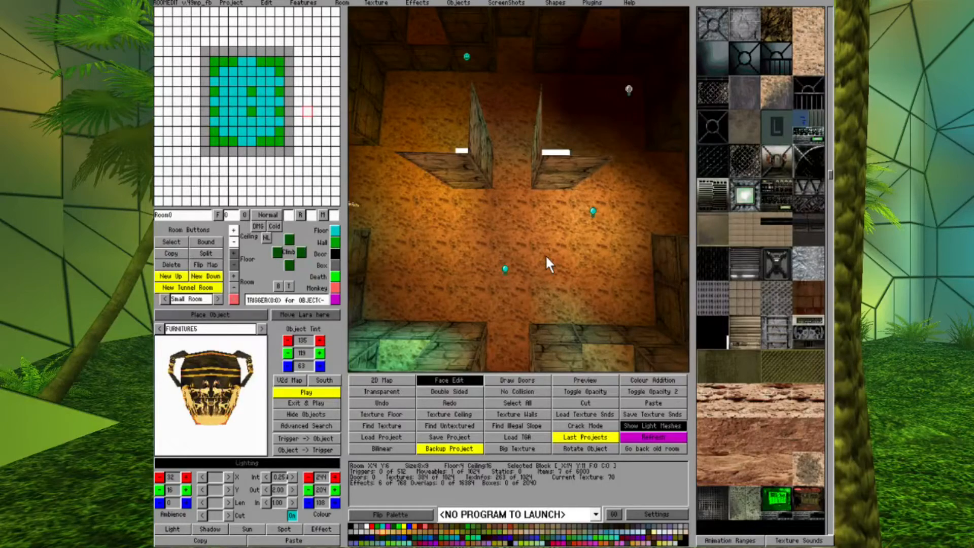
Step: Texture all walls and pillars of the room with the Egyptian cartouche hieroglyph tile
scroll(697, 335, "up", 5)
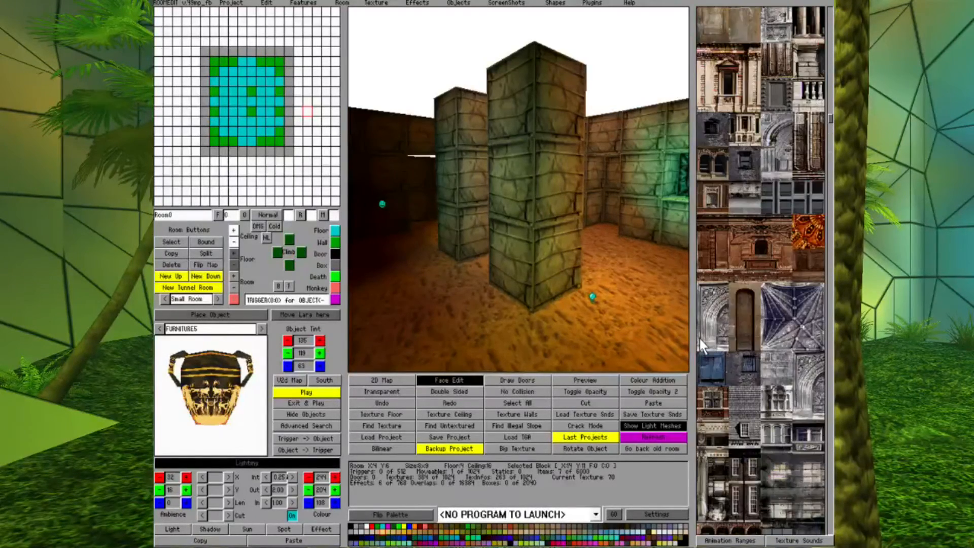
scroll(699, 339, "up", 10)
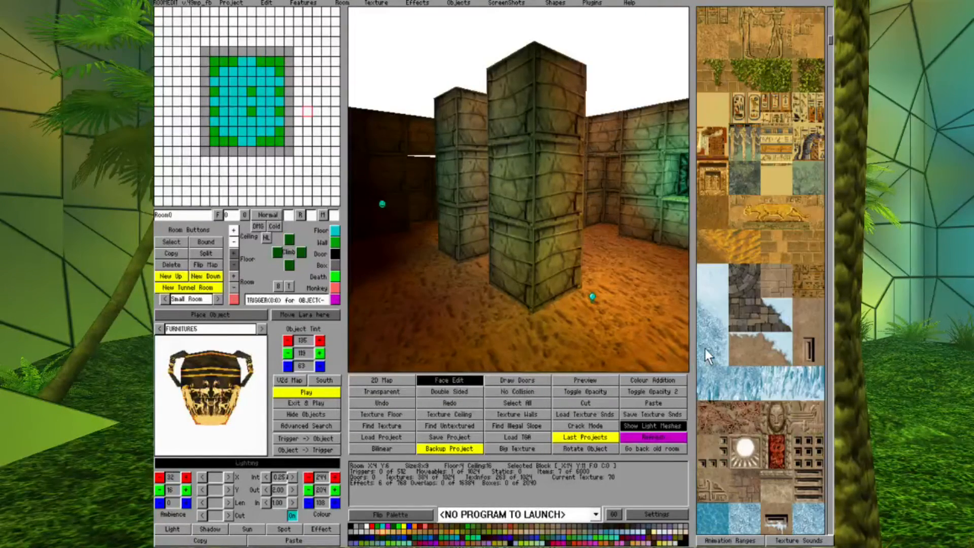
scroll(708, 355, "up", 3)
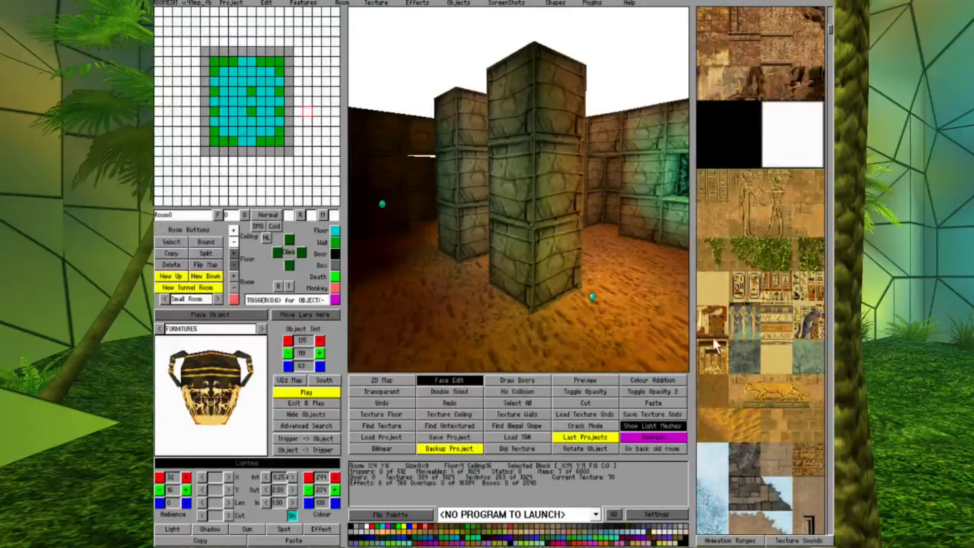
left_click(708, 177)
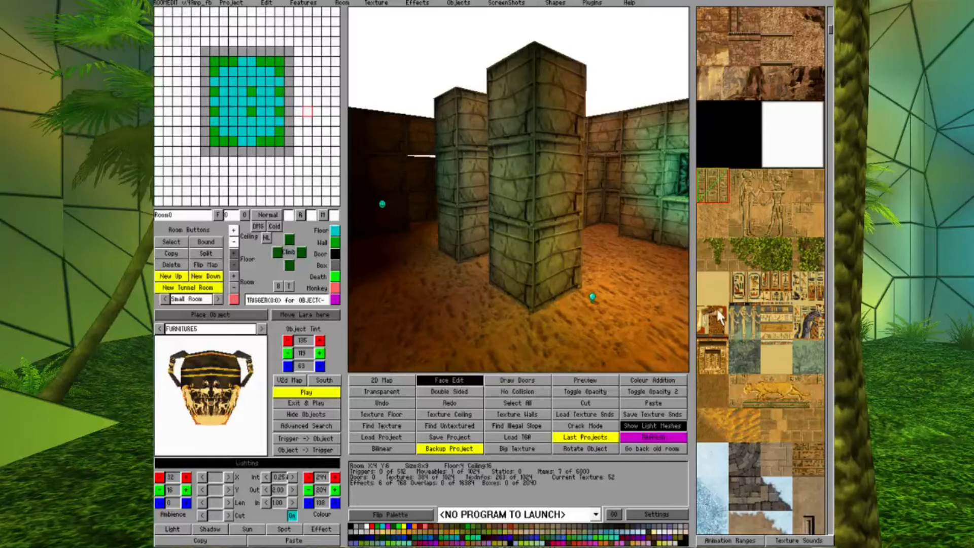
left_click(738, 290)
left_click(504, 414)
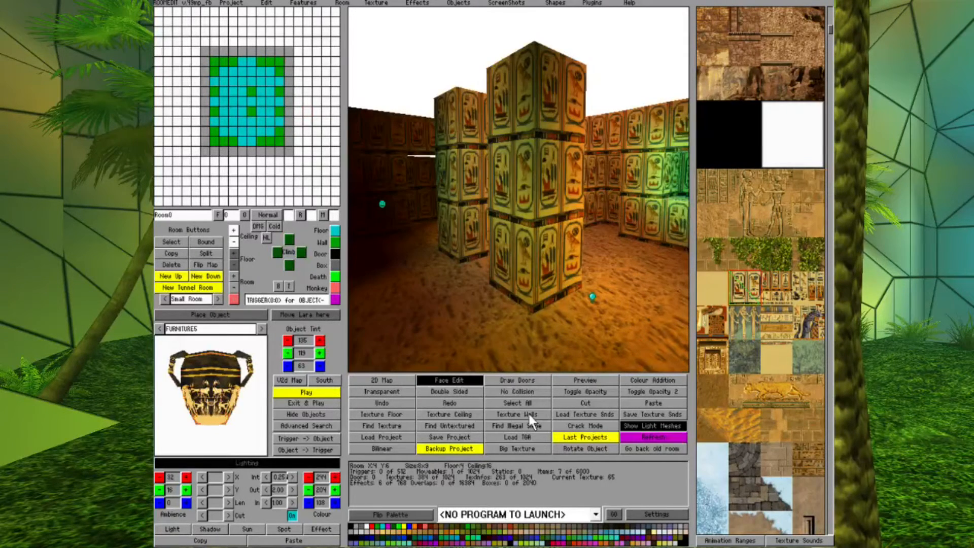
Step: Examine the hieroglyph-covered pillars and walls under the warm and green lights from various angles and distances
key("Right")
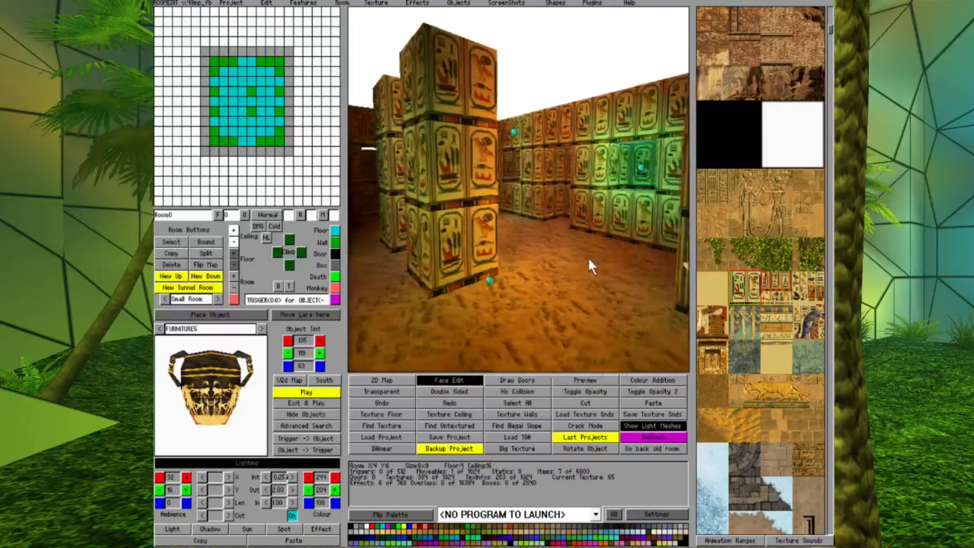
key("Left")
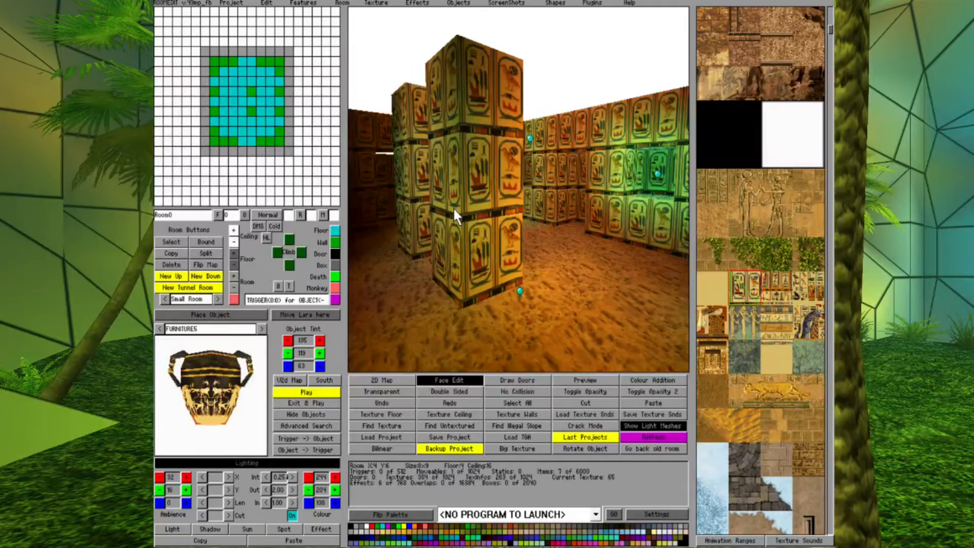
key("Page_Down")
key("Up")
key("Left")
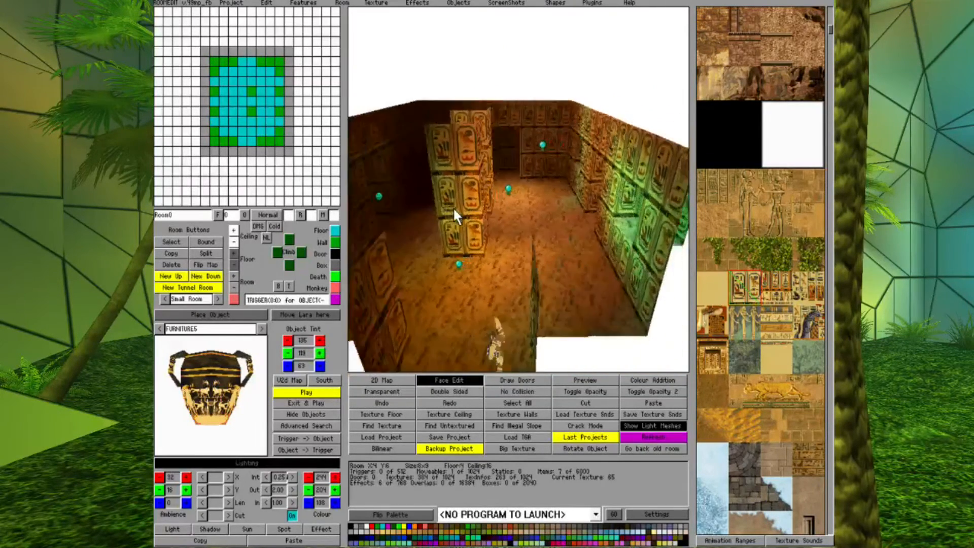
key("Left")
key("Right")
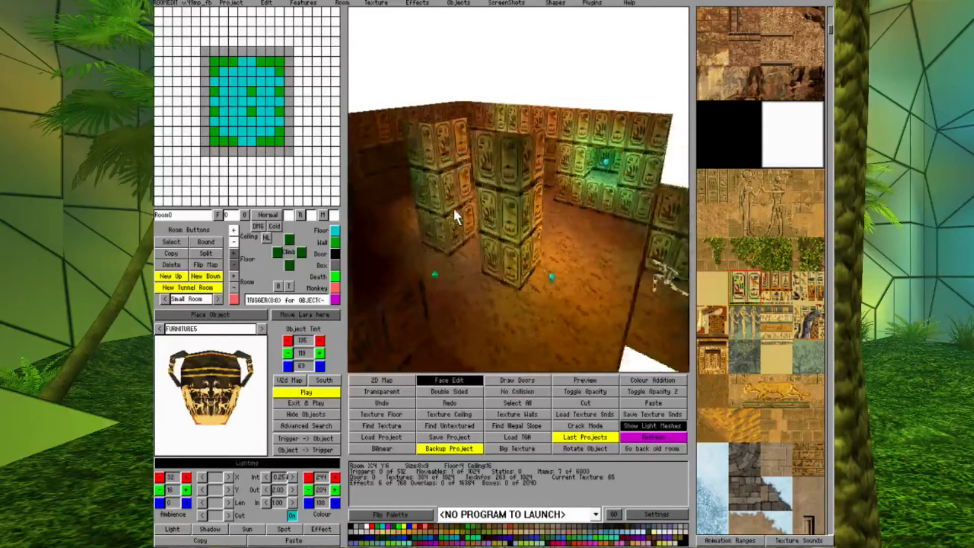
key("Right")
key("Down")
key("Page_Up")
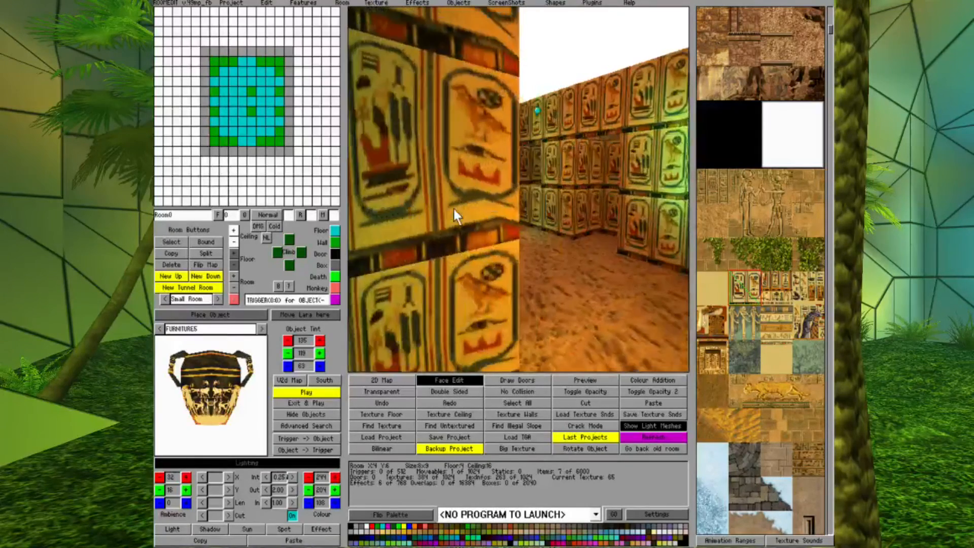
key("Page_Down")
key("Right")
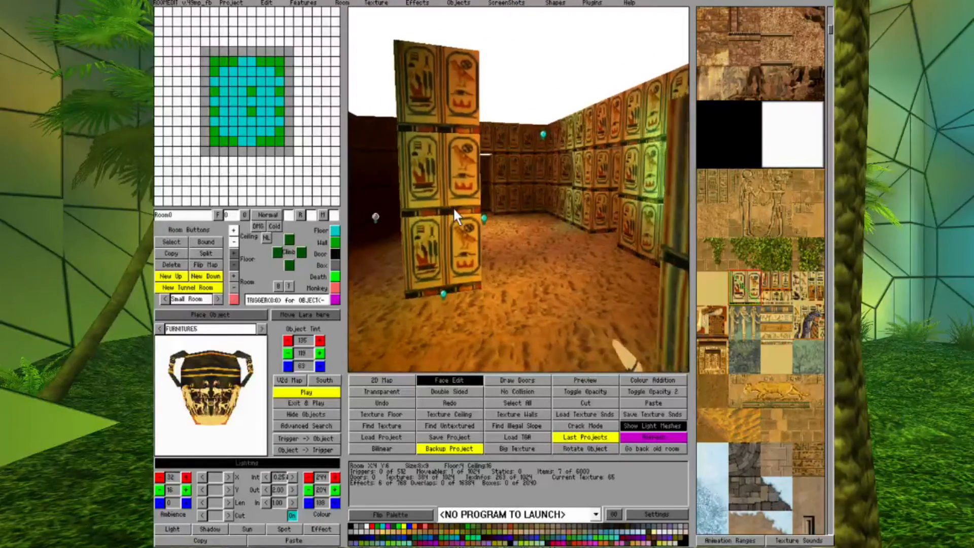
key("Right")
key("Right")
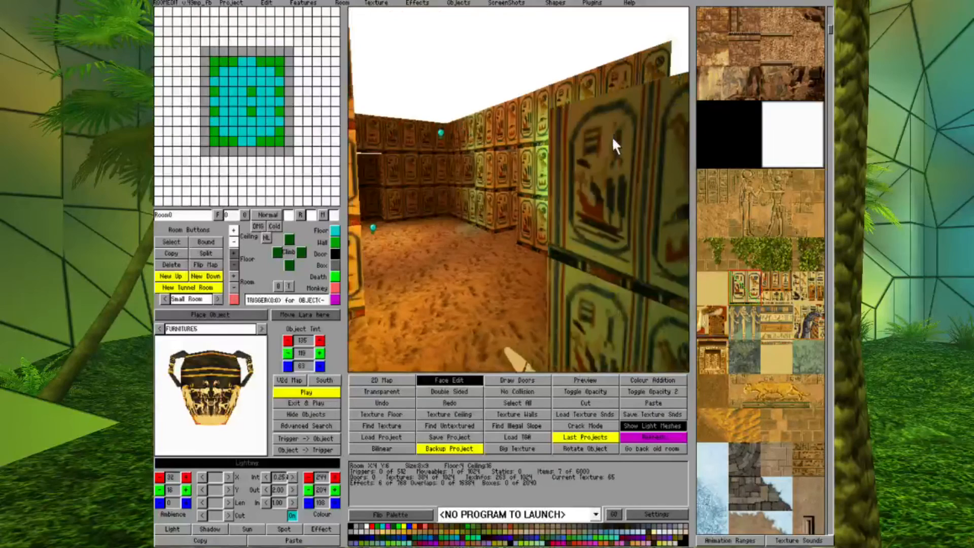
Step: Texture the back face of the recessed window panel with the plain grey-green stone tile
key("Right")
key("Right")
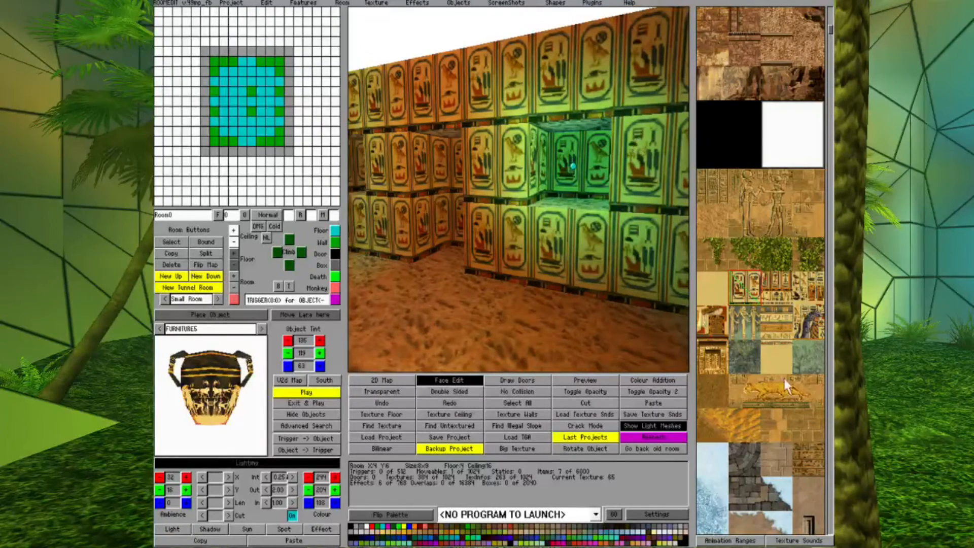
left_click(808, 357)
left_click(600, 174)
key("Left")
key("Left")
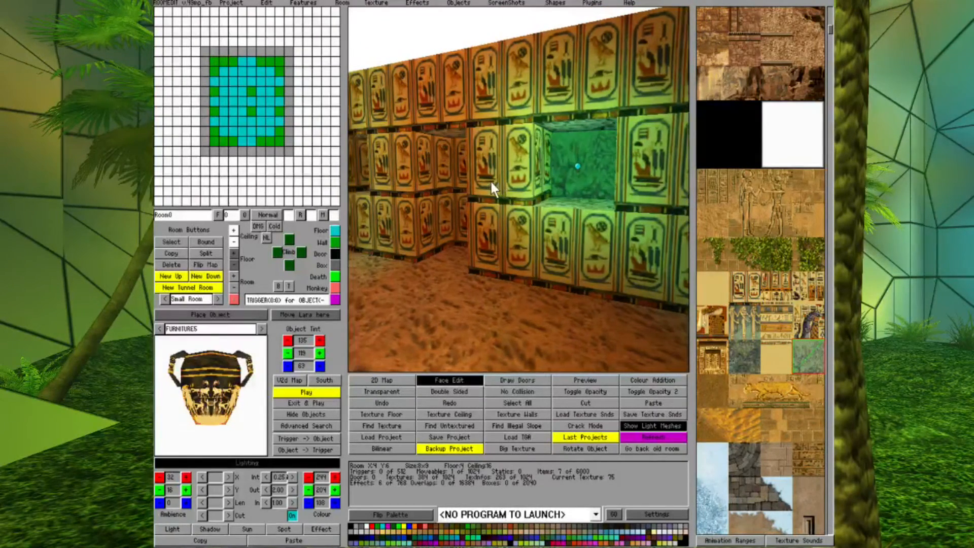
Step: Examine the whole Egyptian room, comparing the green-lit recess with the warm floor lights and the dark corner
key("Page_Down")
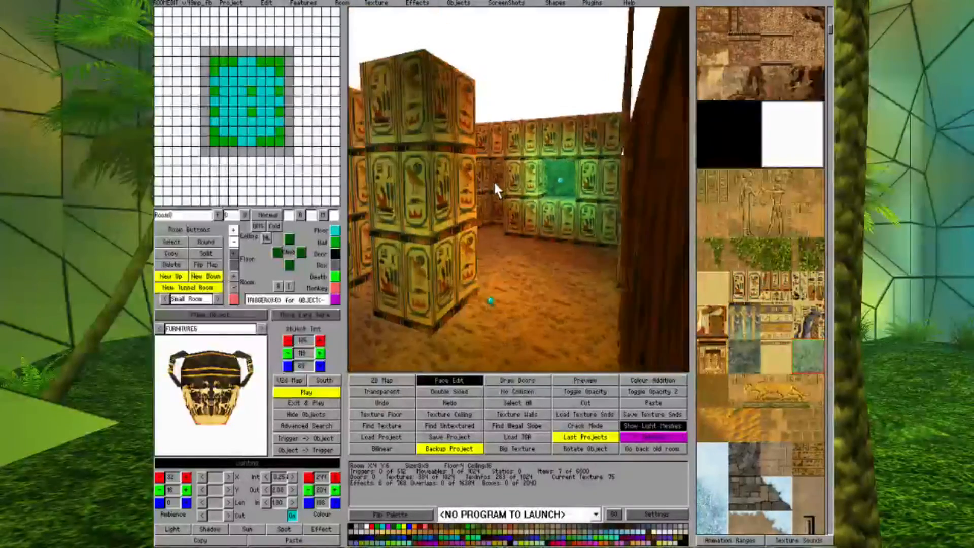
key("Left")
key("Left")
key("Left")
key("Left")
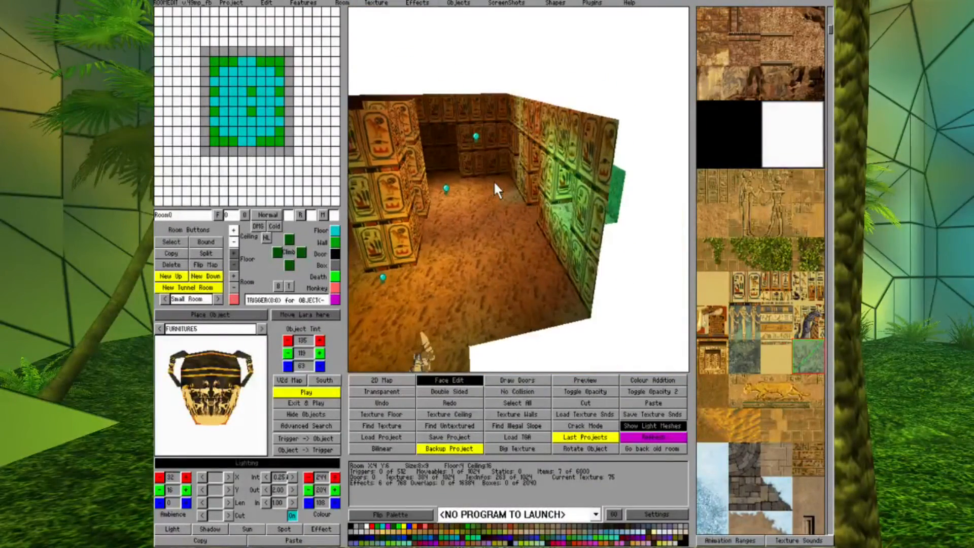
key("Right")
key("Right")
key("Right")
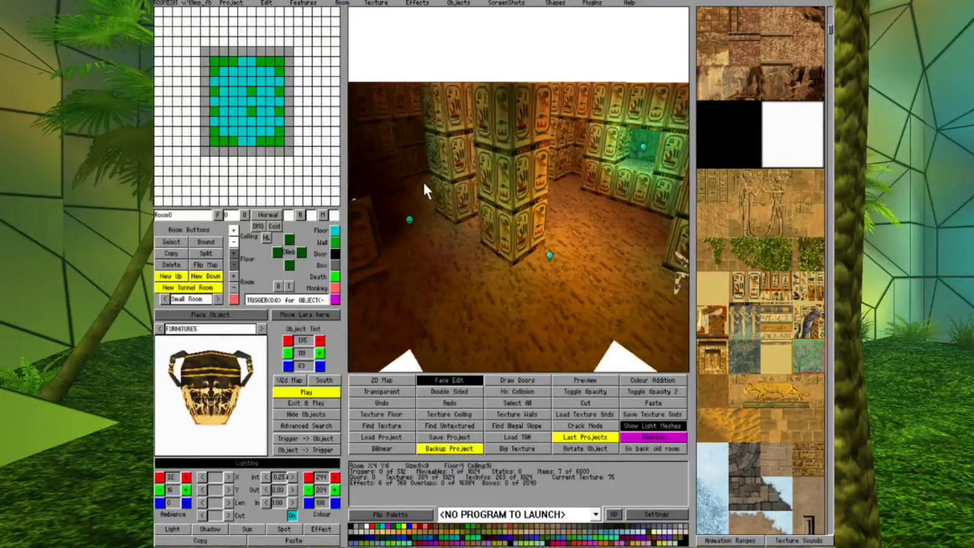
key("Down")
key("Down")
key("Down")
key("Right")
key("Right")
key("Up")
key("Up")
key("Up")
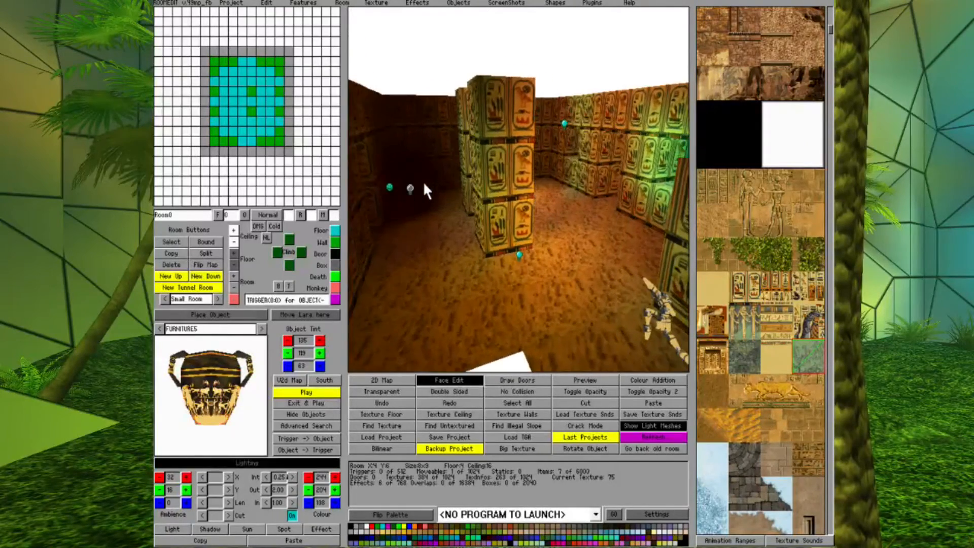
key("Left")
key("Left")
key("Right")
key("Right")
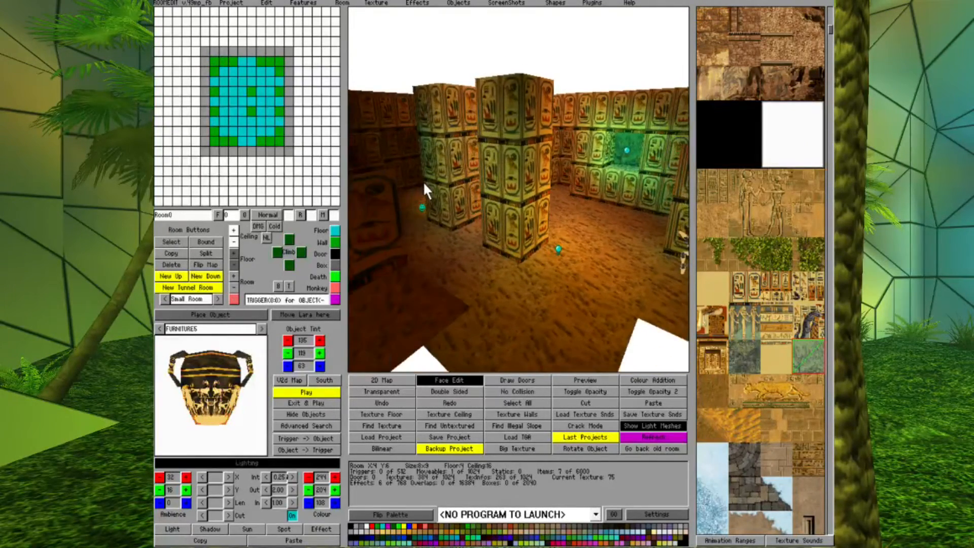
key("Page_Up")
key("Page_Up")
key("Page_Up")
key("Right")
key("Right")
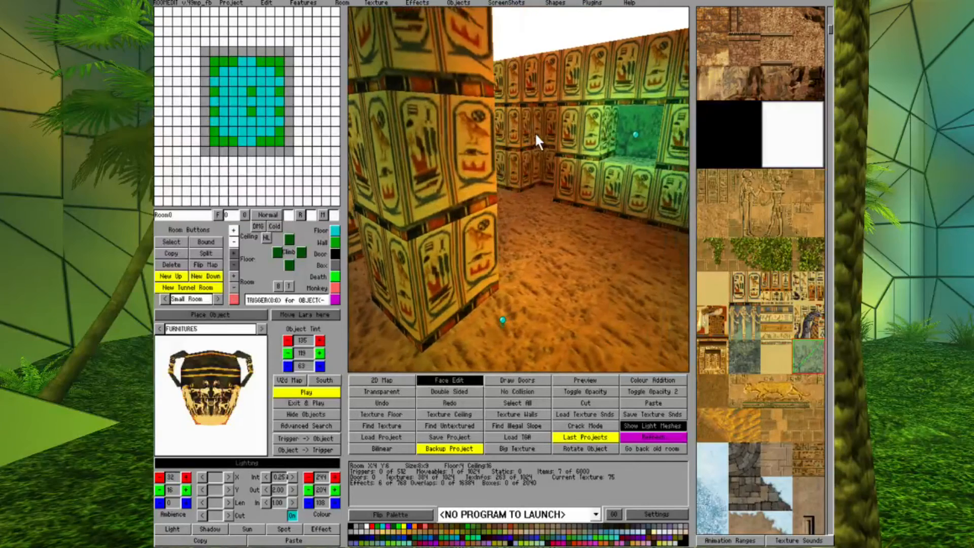
Step: Increase the intensity of the green light in the recessed window panel, leaving no light selected
key("Right")
key("Right")
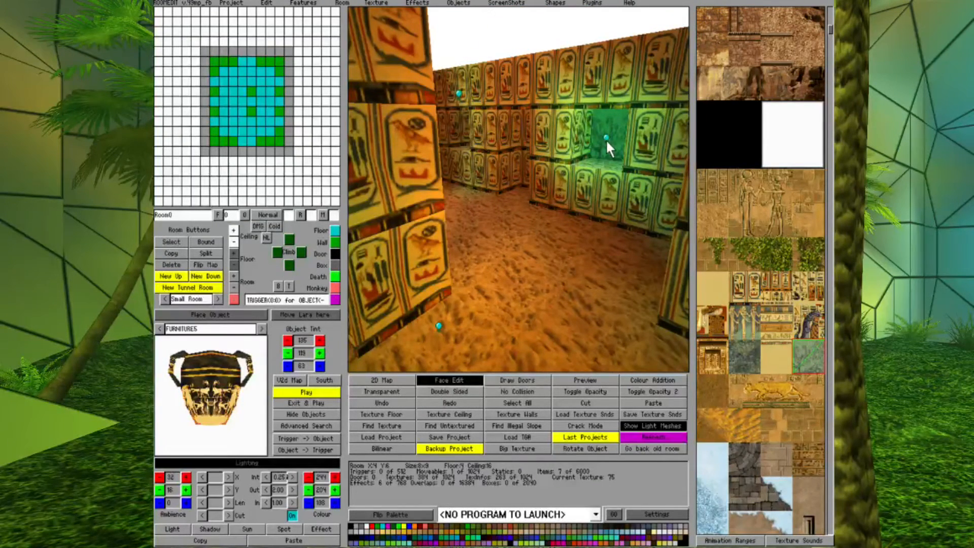
left_click(606, 137)
left_click(265, 477)
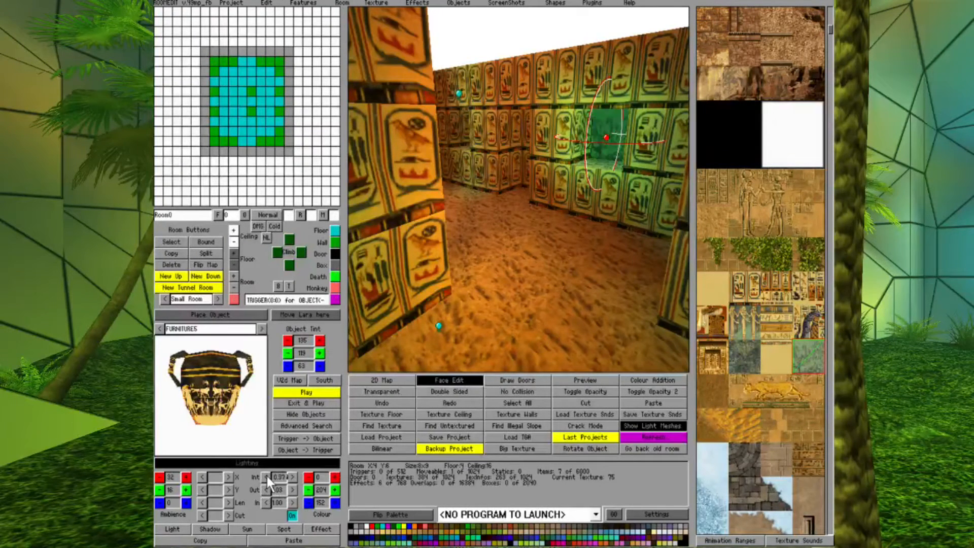
left_click(296, 479)
key("Right")
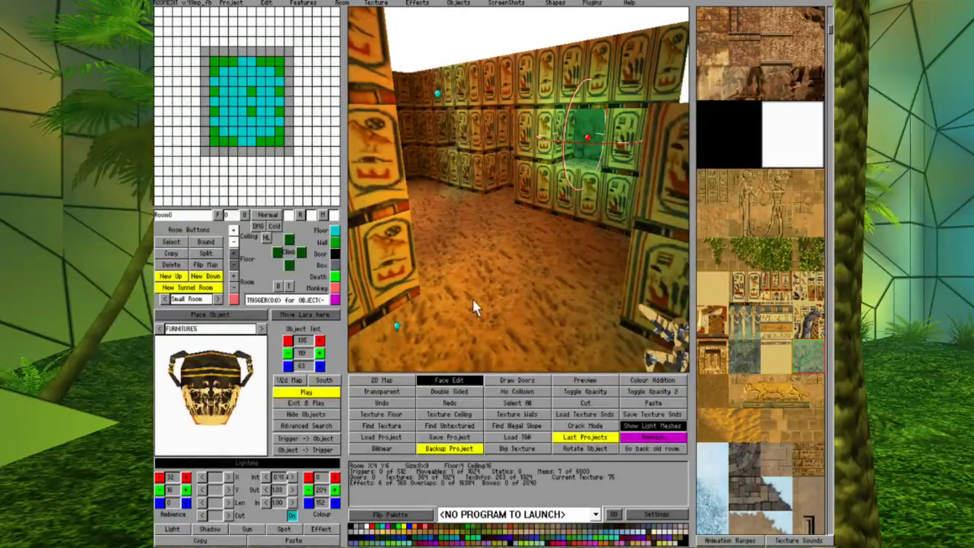
left_click(316, 120)
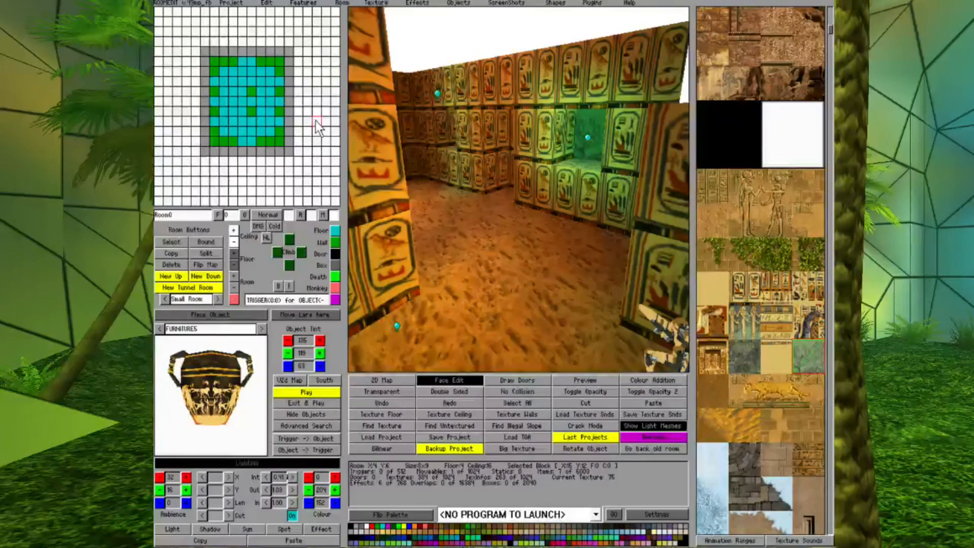
Step: Examine the whole Egyptian room from above and at floor level, comparing the green recess, warm lights and dark corner
key("Page_Down")
key("Up")
key("Right")
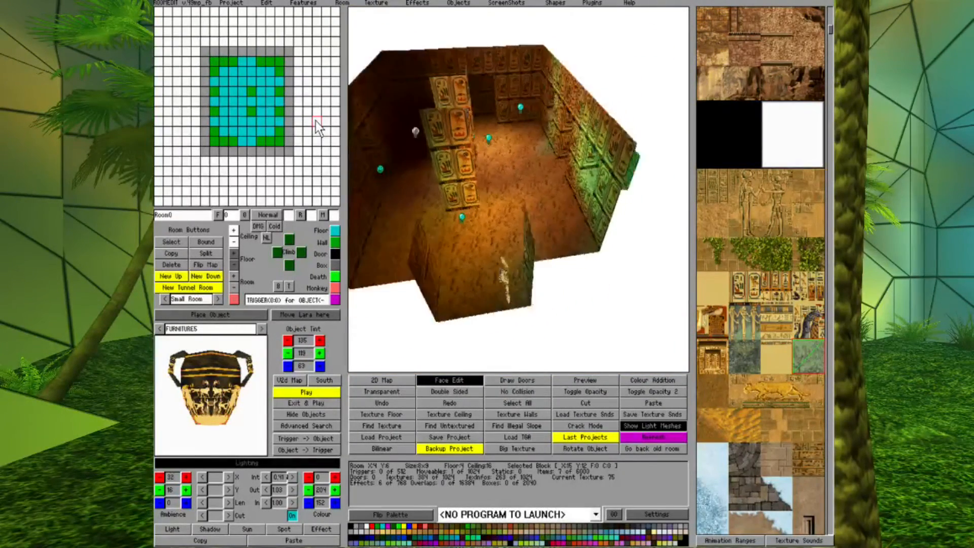
key("Right")
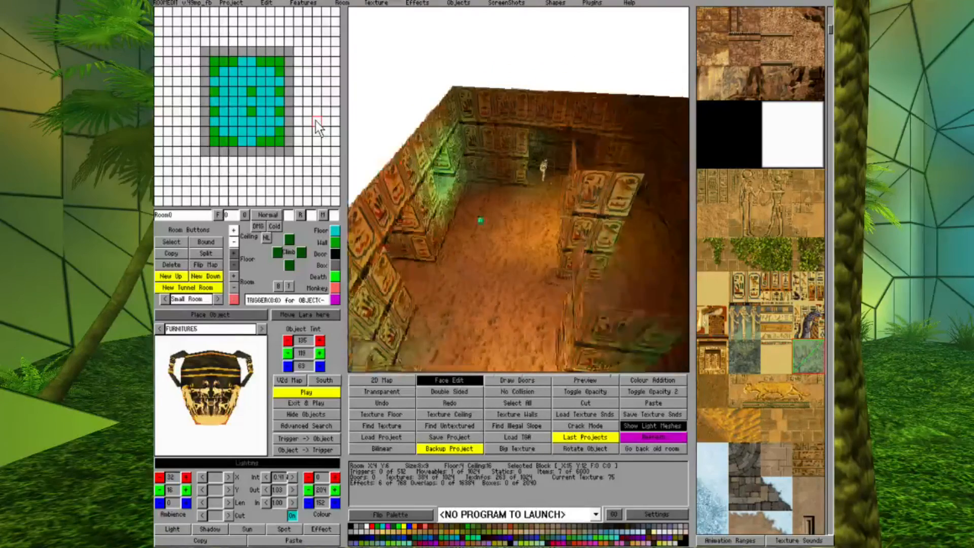
key("Down")
key("Down")
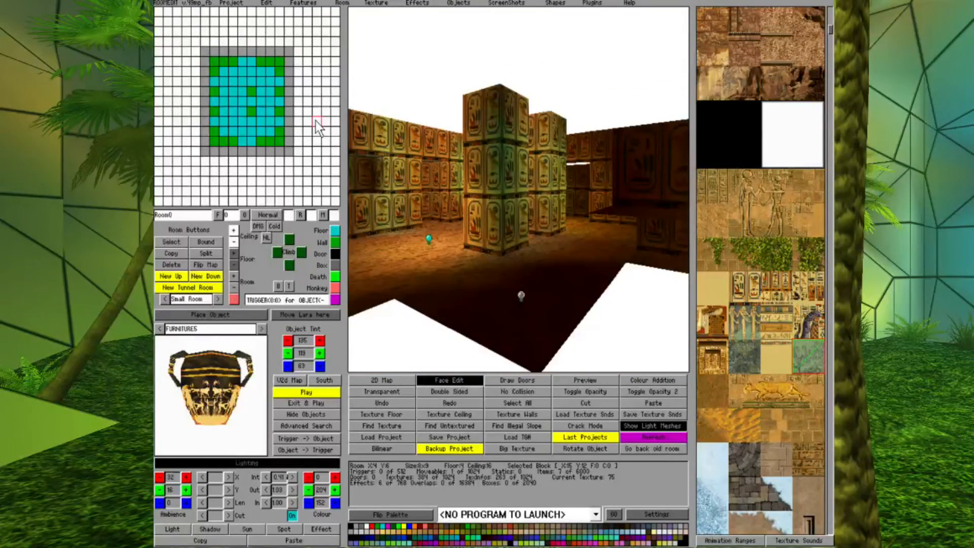
key("Right")
key("Right")
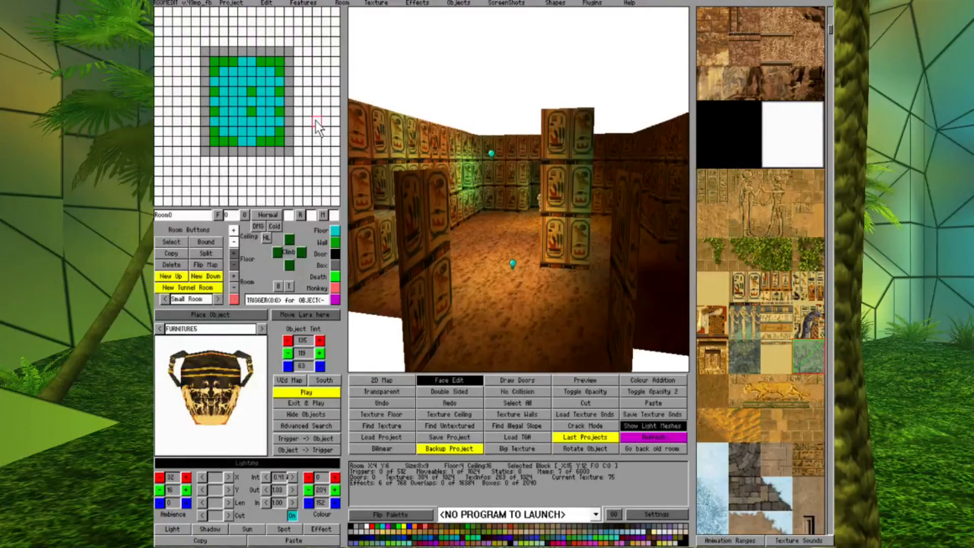
key("Right")
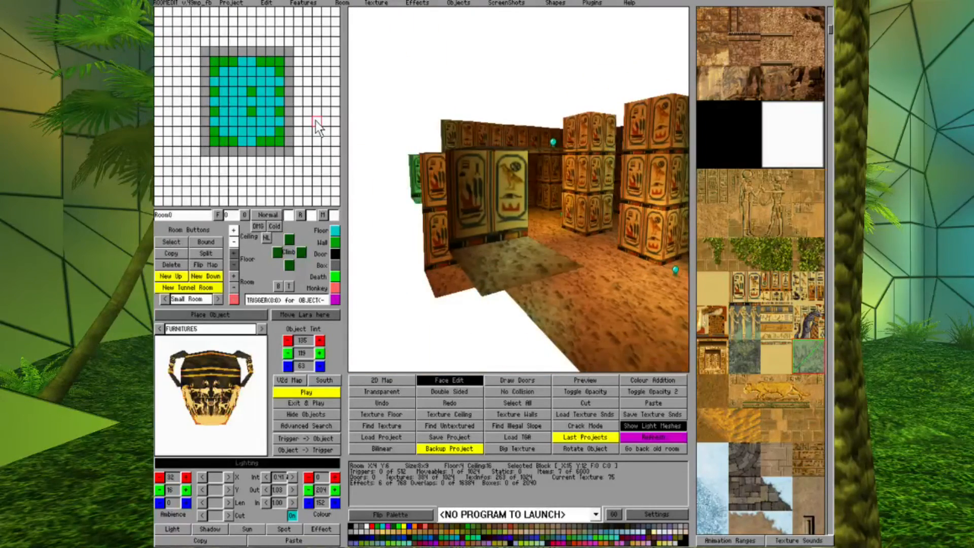
key("Right")
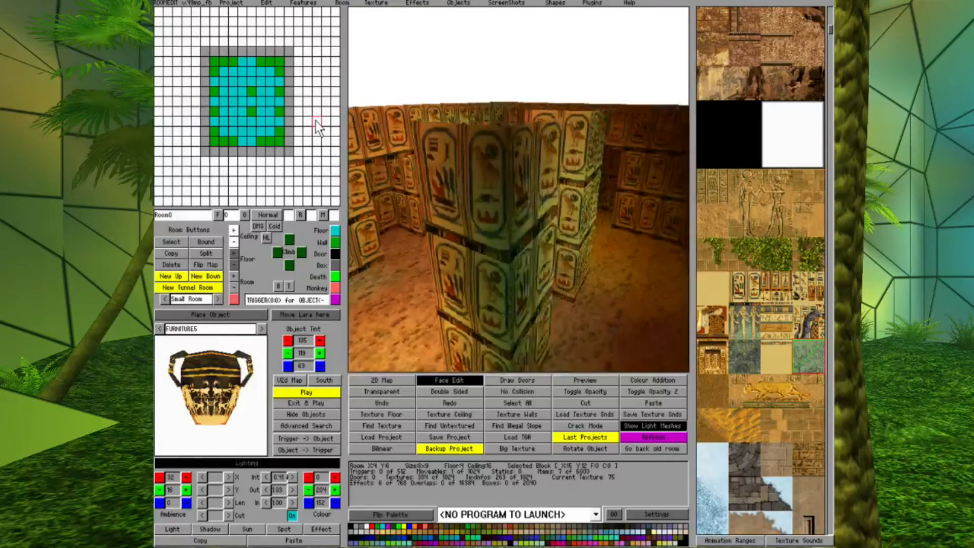
key("Page_Up")
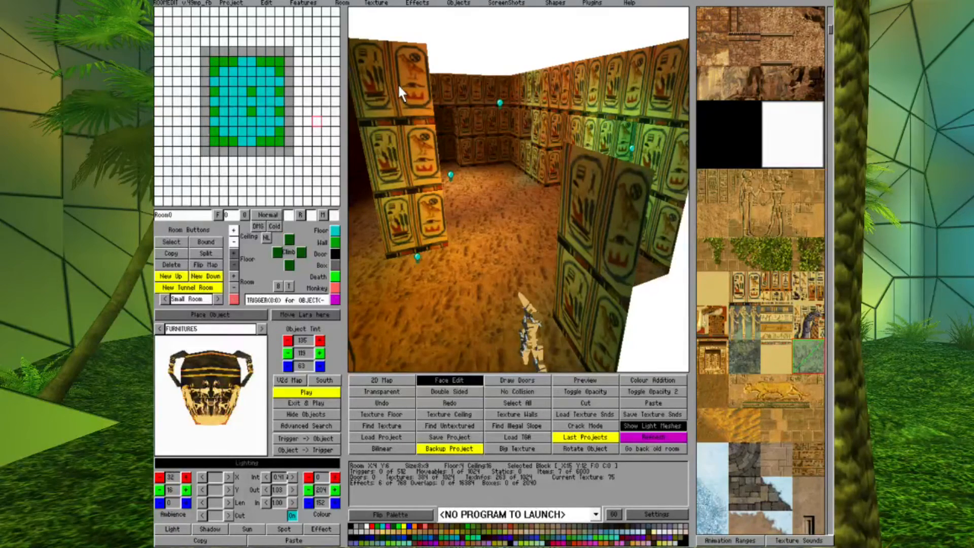
key("Left")
key("Right")
middle_click_drag(393, 71, 394, 76)
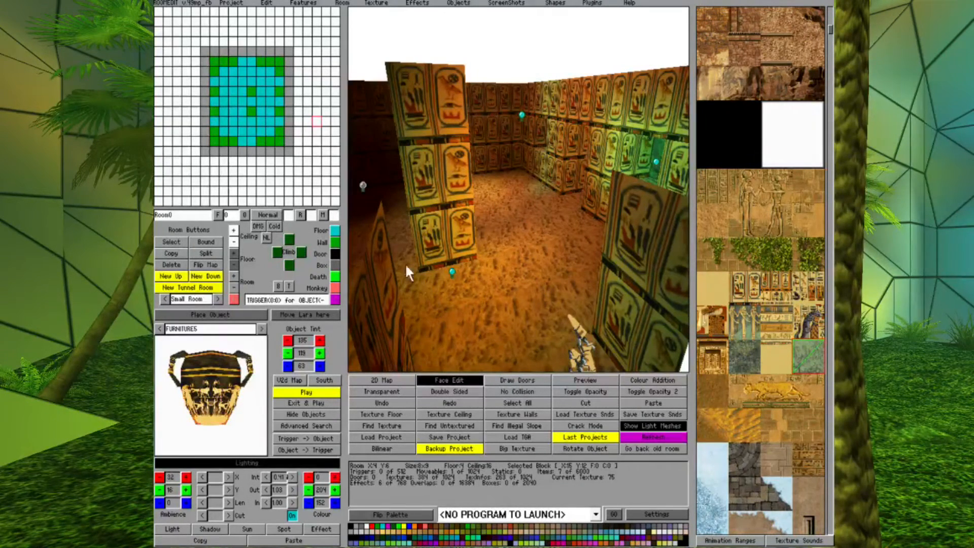
key("Left")
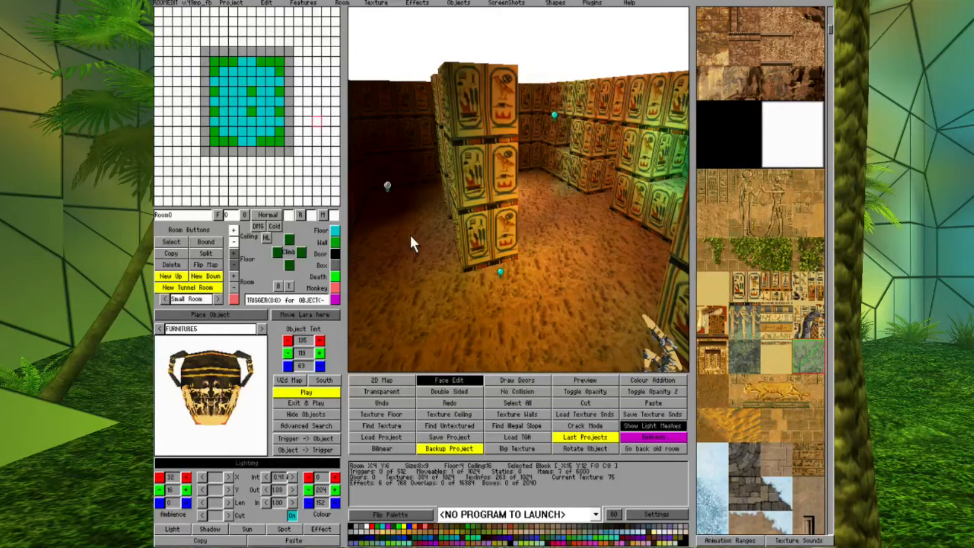
key("Up")
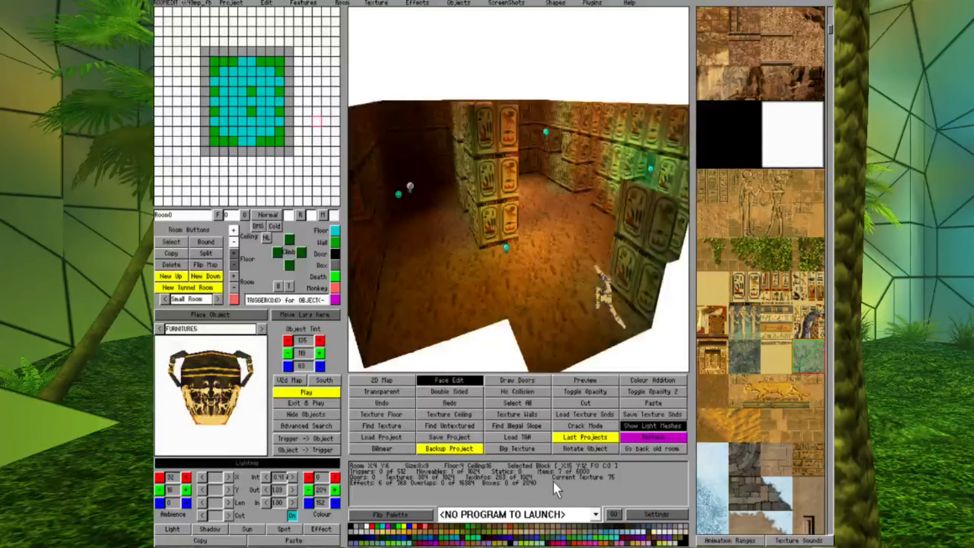
Step: Raise the warm floor light in front of the free-standing hieroglyph pillar to a higher position
key("Left")
key("Right")
key("Right")
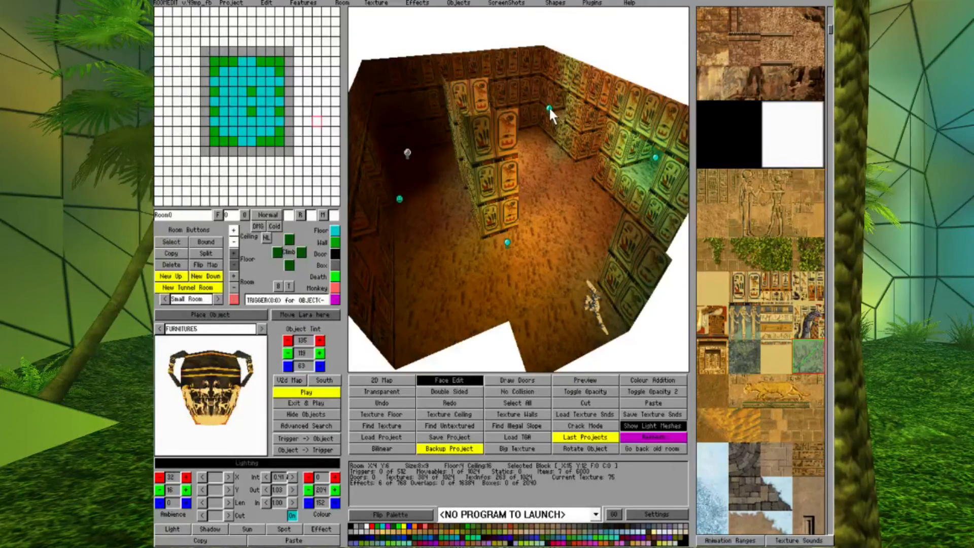
left_click(506, 242)
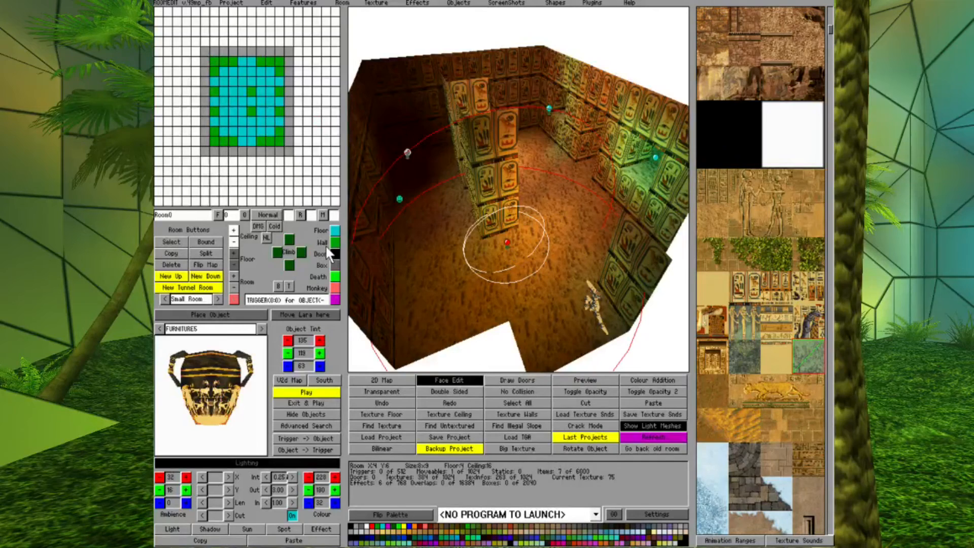
left_click(234, 254)
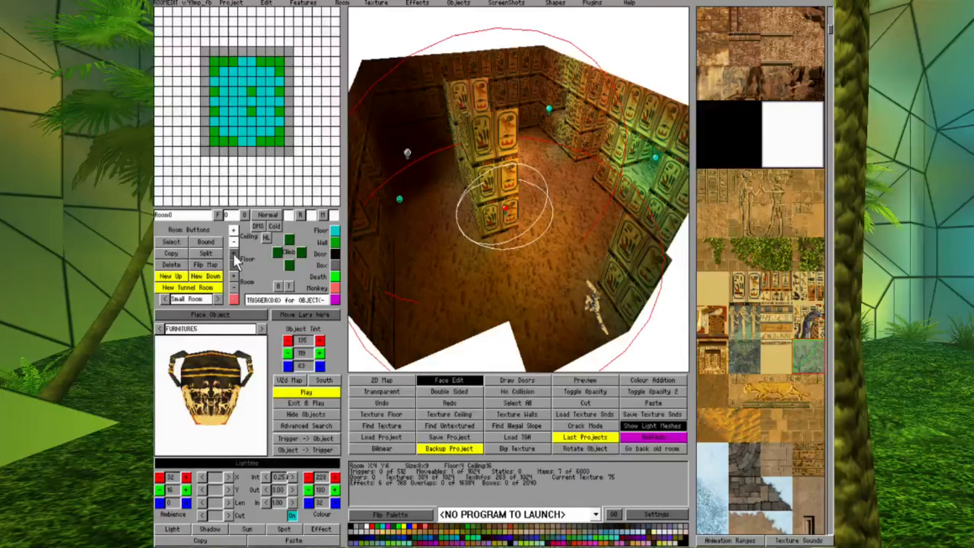
Step: Examine how the raised warm light illuminates the surrounding pillars, walls and floor from several angles
key("Right")
key("Right")
key("Right")
key("Right")
key("Right")
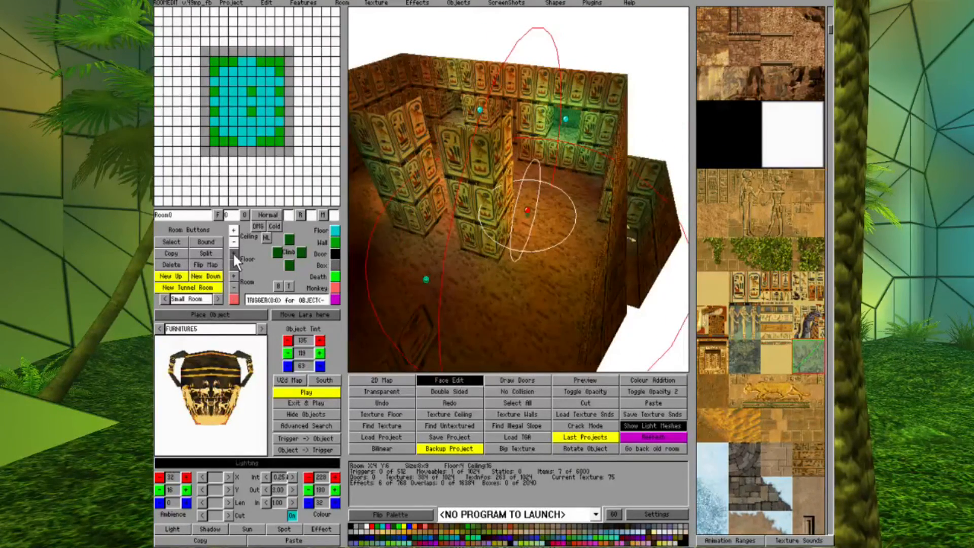
key("Right")
key("Up")
key("Up")
key("Page_Up")
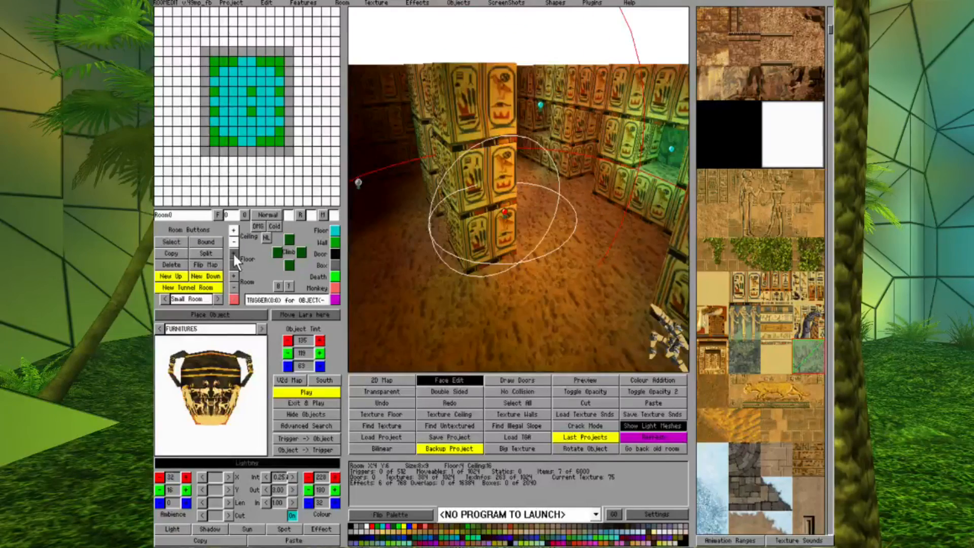